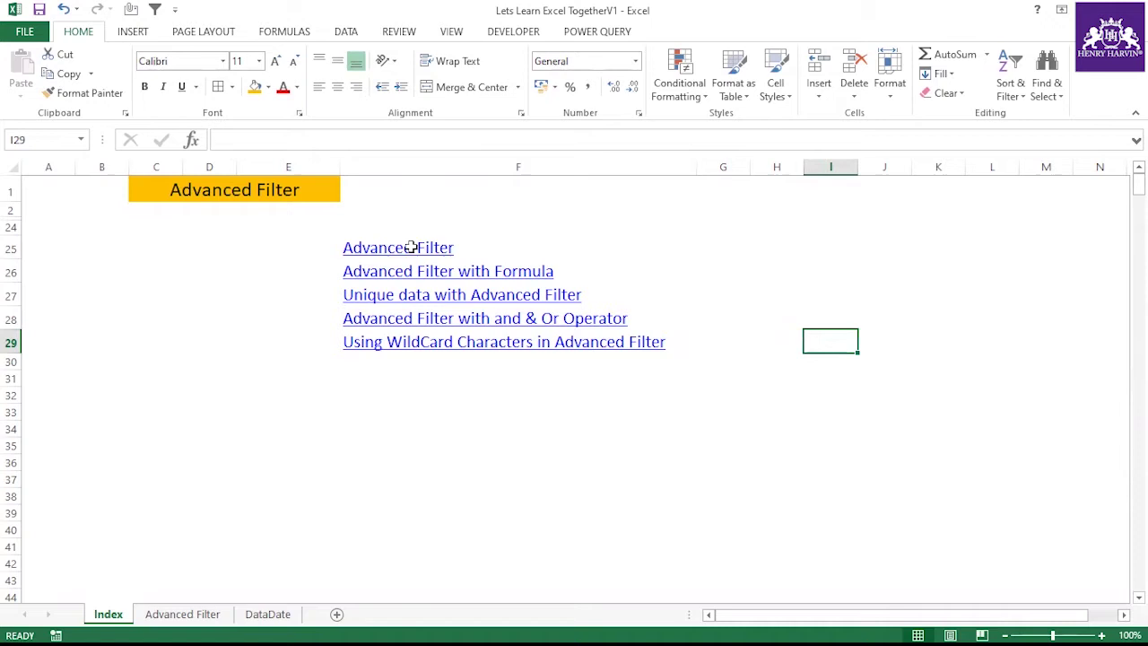
Open the Advanced Filter sheet and widen the columns of its sales table to fit the data comfortably.
click(197, 615)
click(284, 355)
drag(56, 185, 208, 414)
click(385, 333)
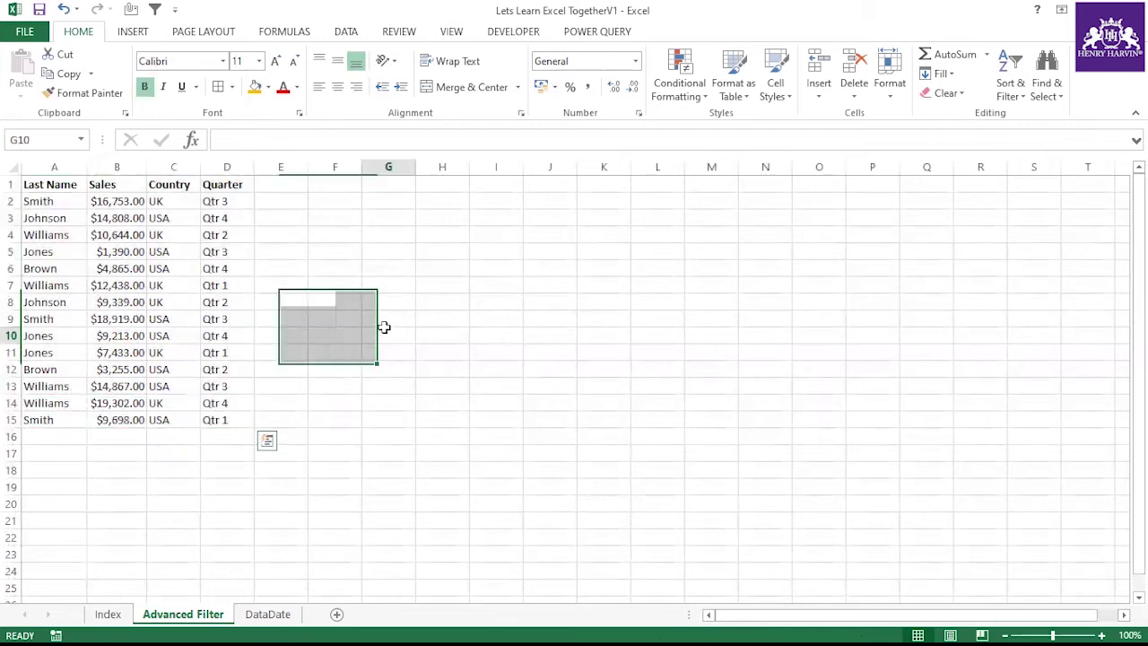
drag(63, 186, 225, 417)
double_click(149, 167)
drag(203, 167, 289, 166)
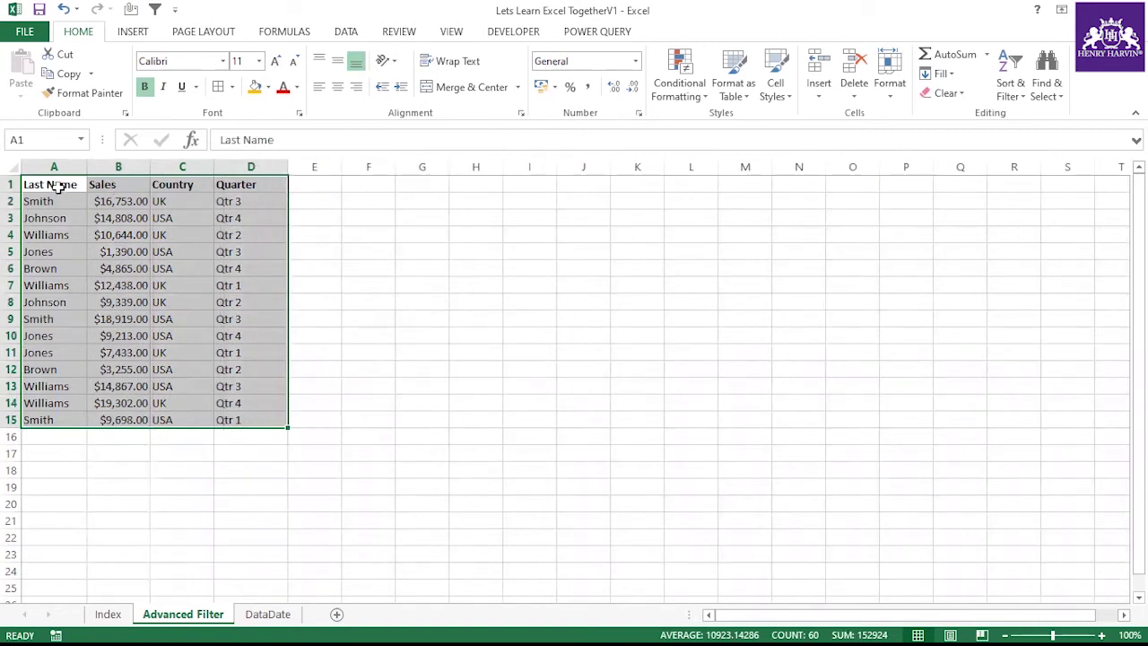
Turn on filtering for the sales table and show only the records with the Last Name Williams.
click(64, 283)
click(72, 186)
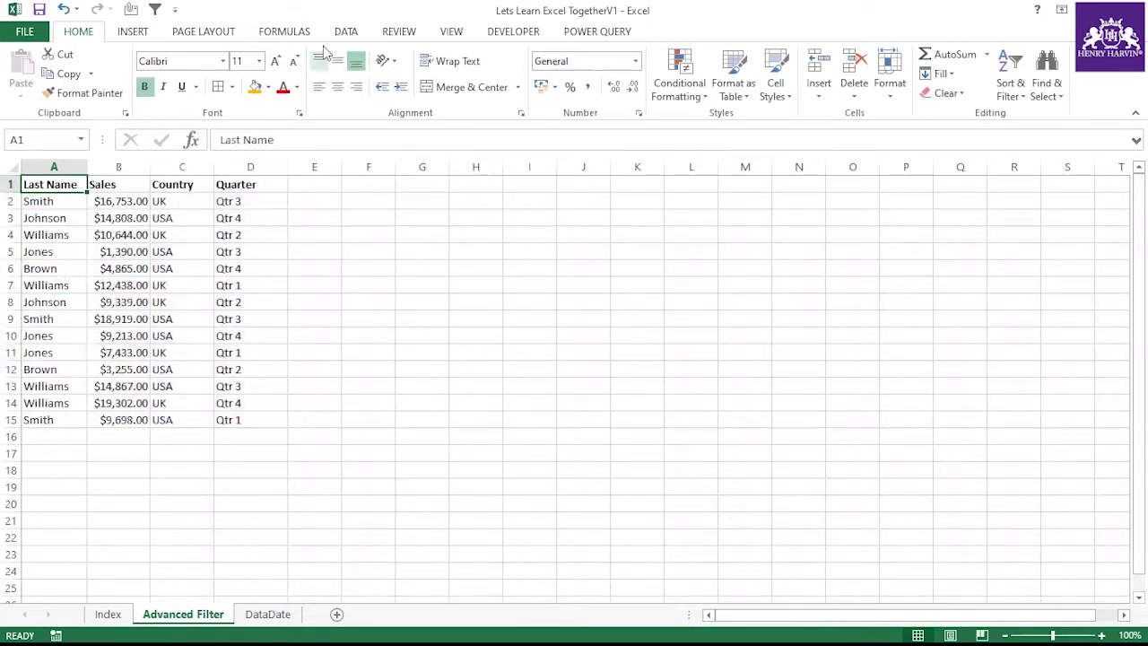
click(347, 34)
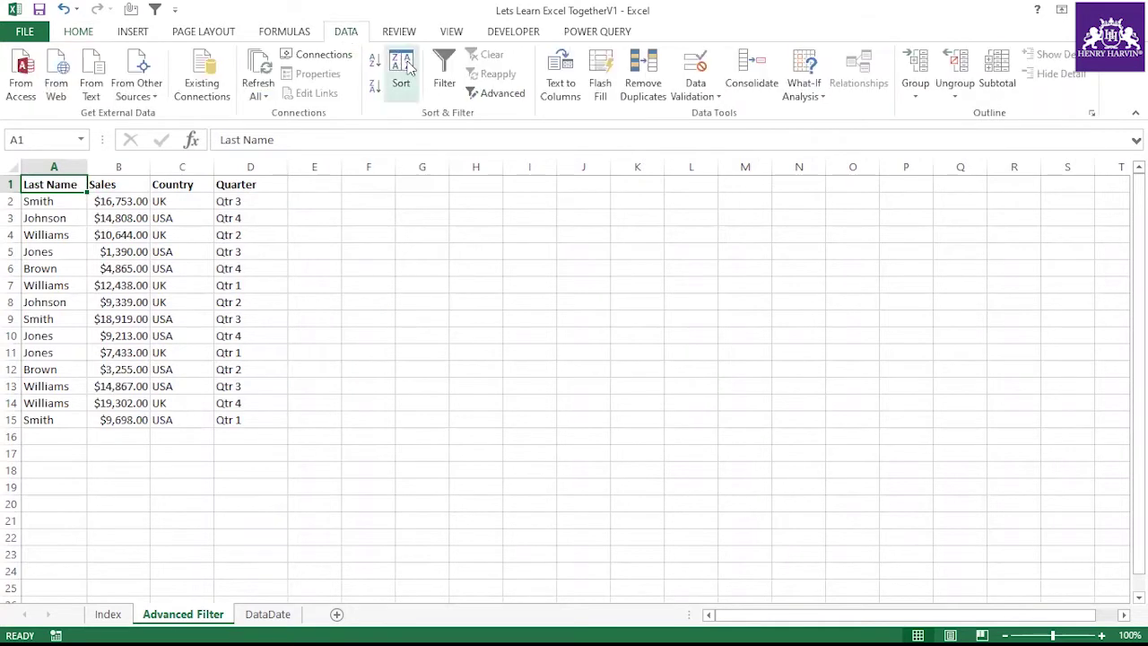
click(447, 82)
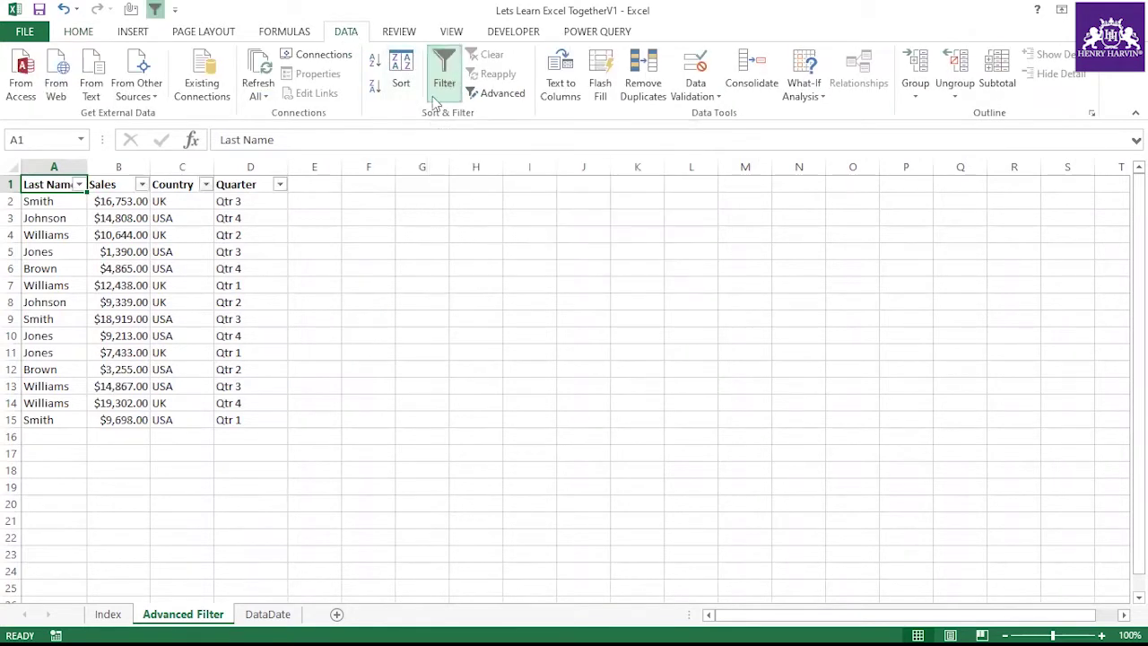
click(79, 184)
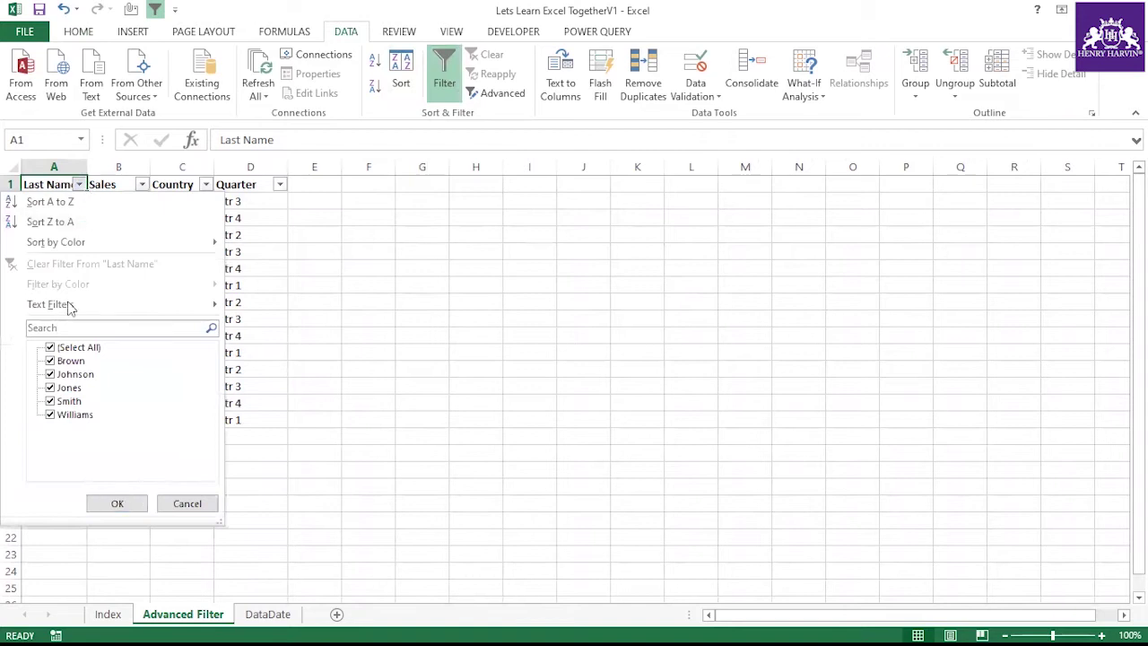
click(51, 348)
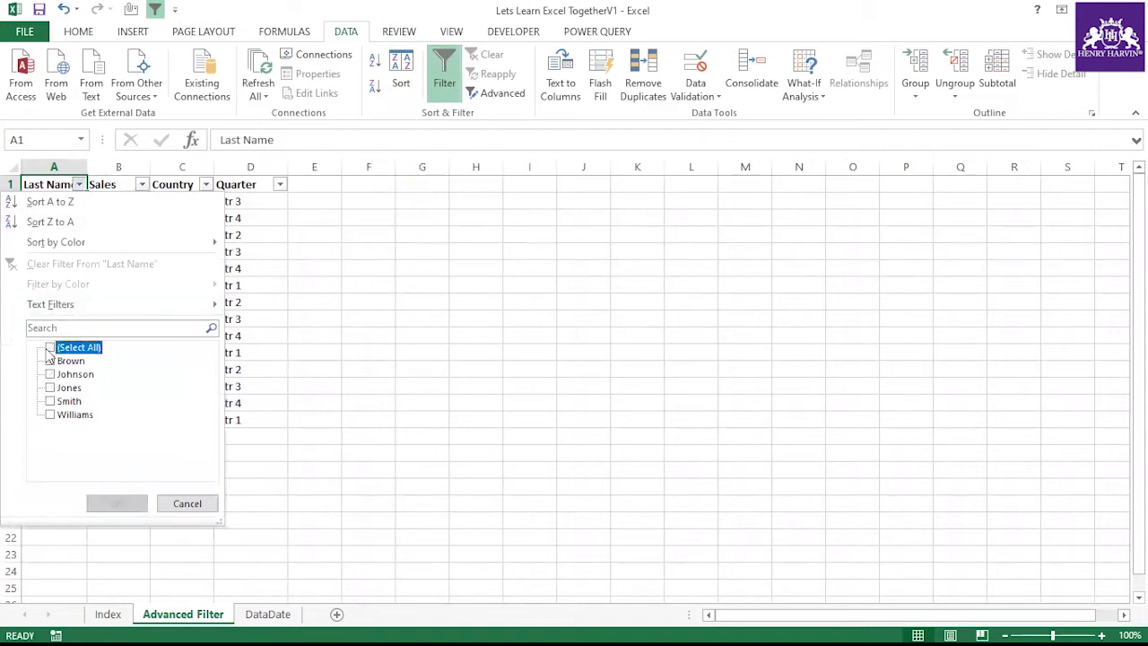
click(50, 415)
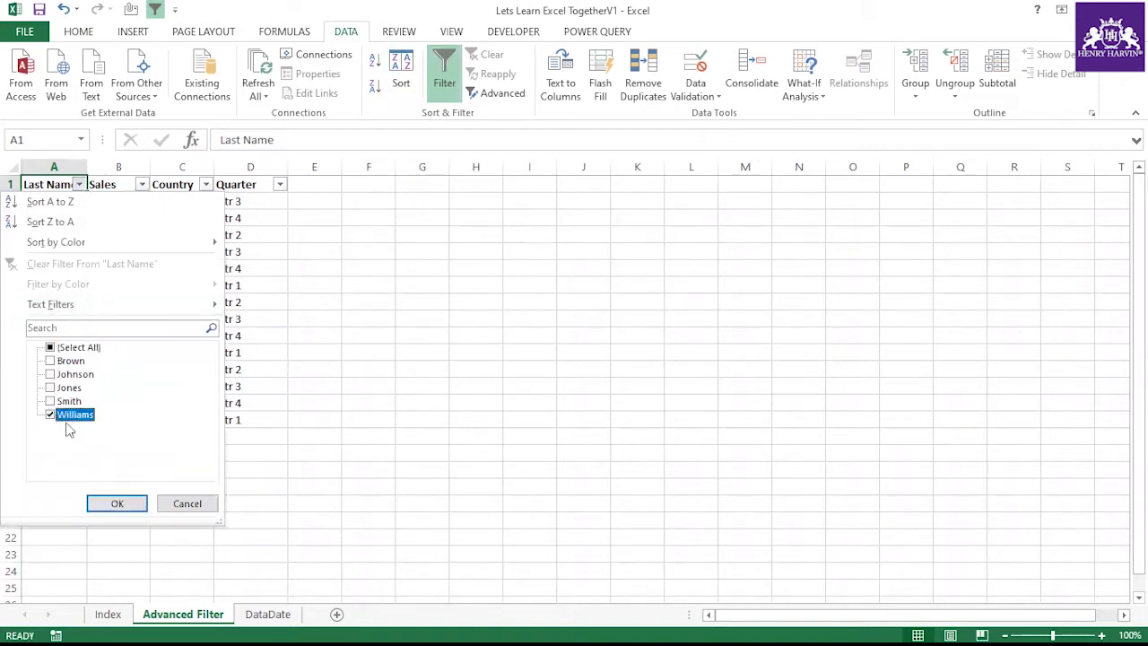
click(116, 503)
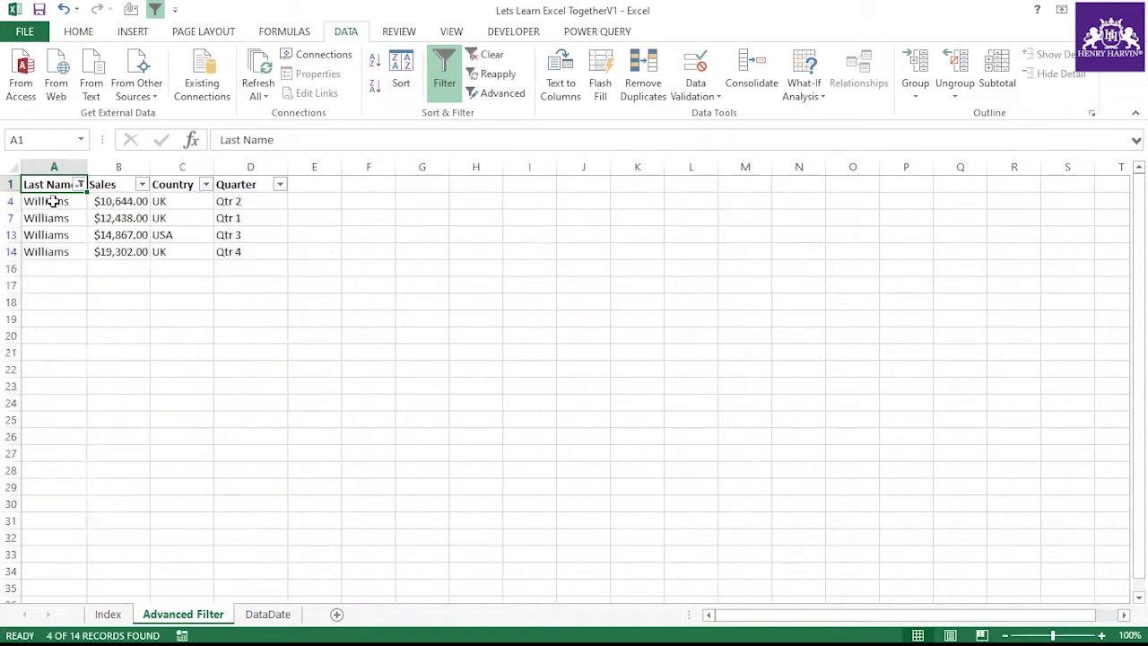
drag(51, 185, 239, 251)
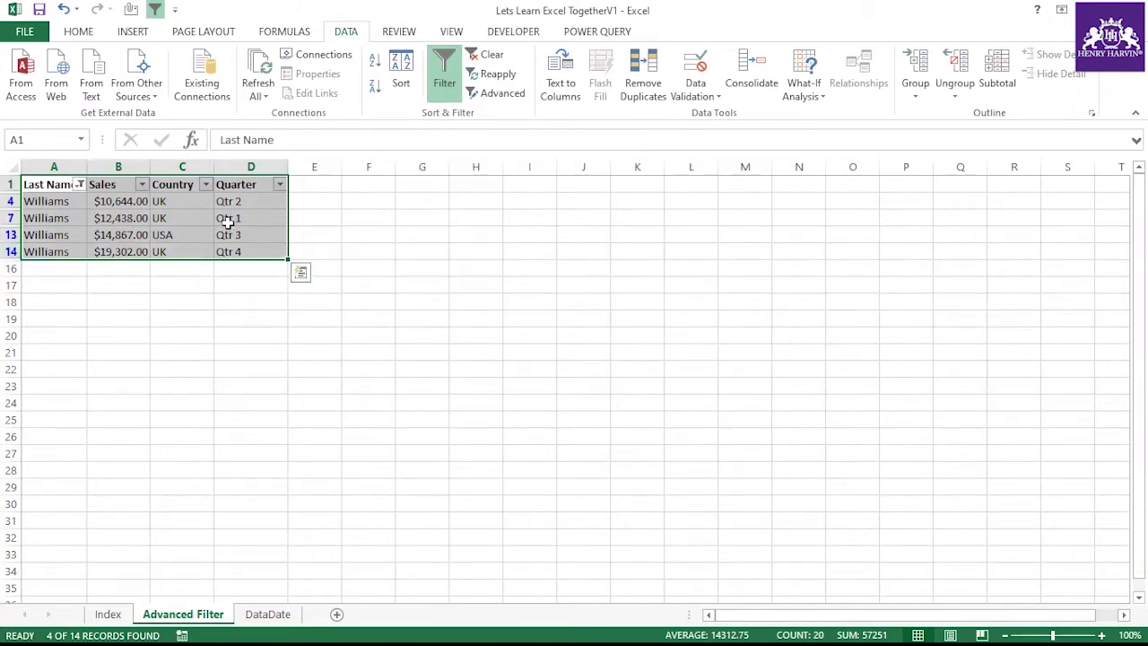
click(171, 185)
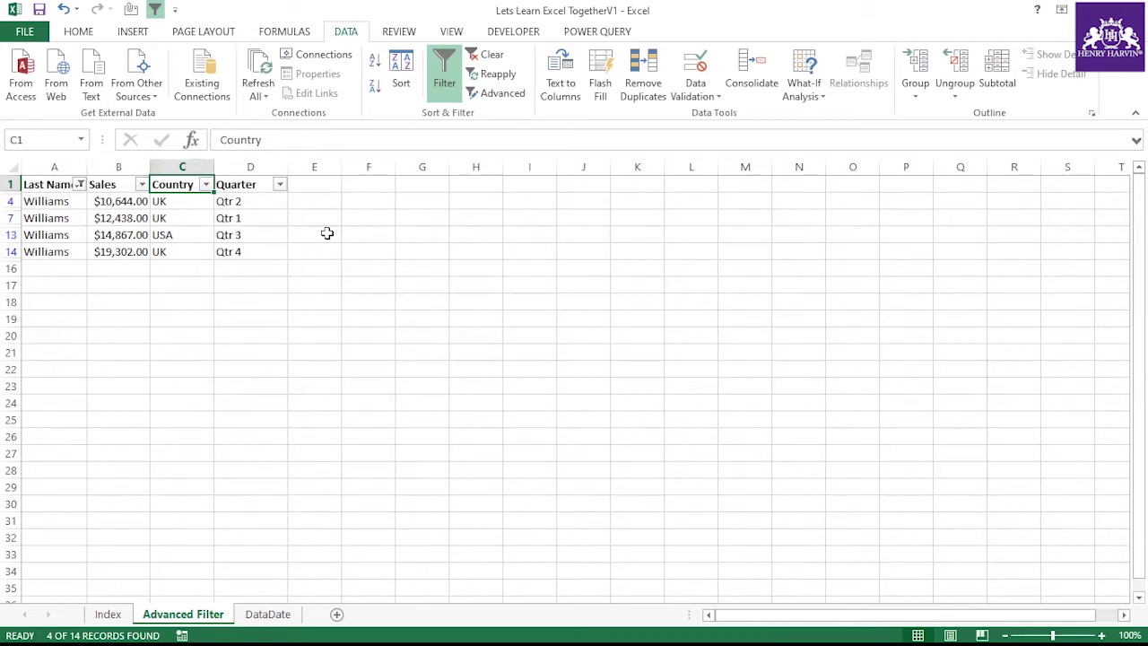
text(L)
click(512, 316)
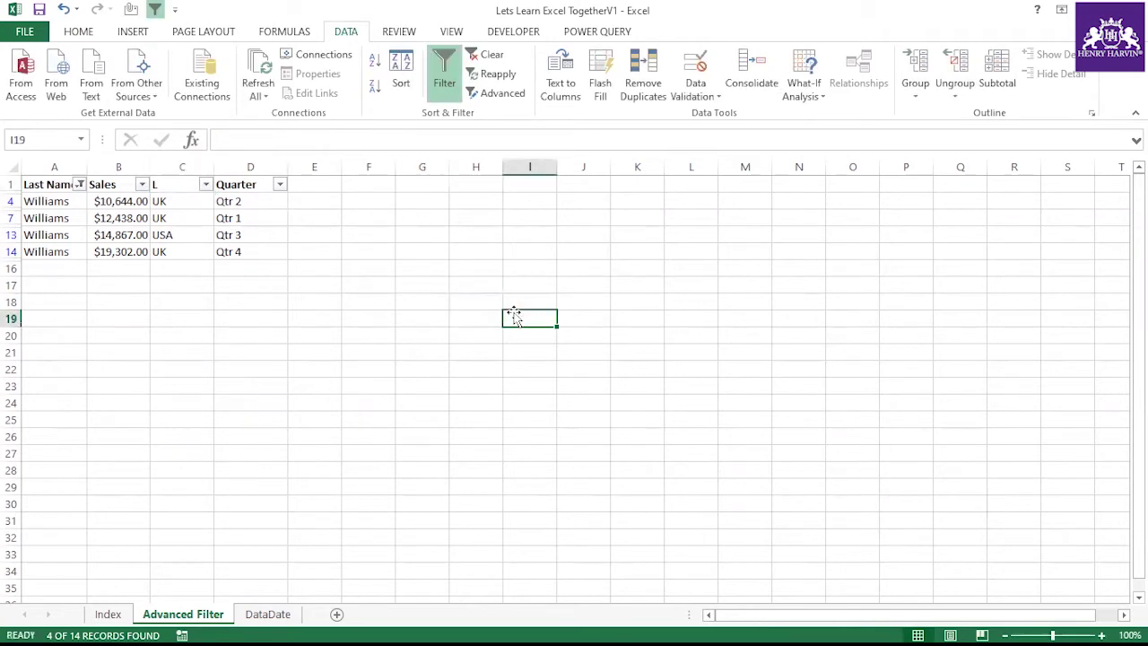
key(ctrl+z)
click(331, 321)
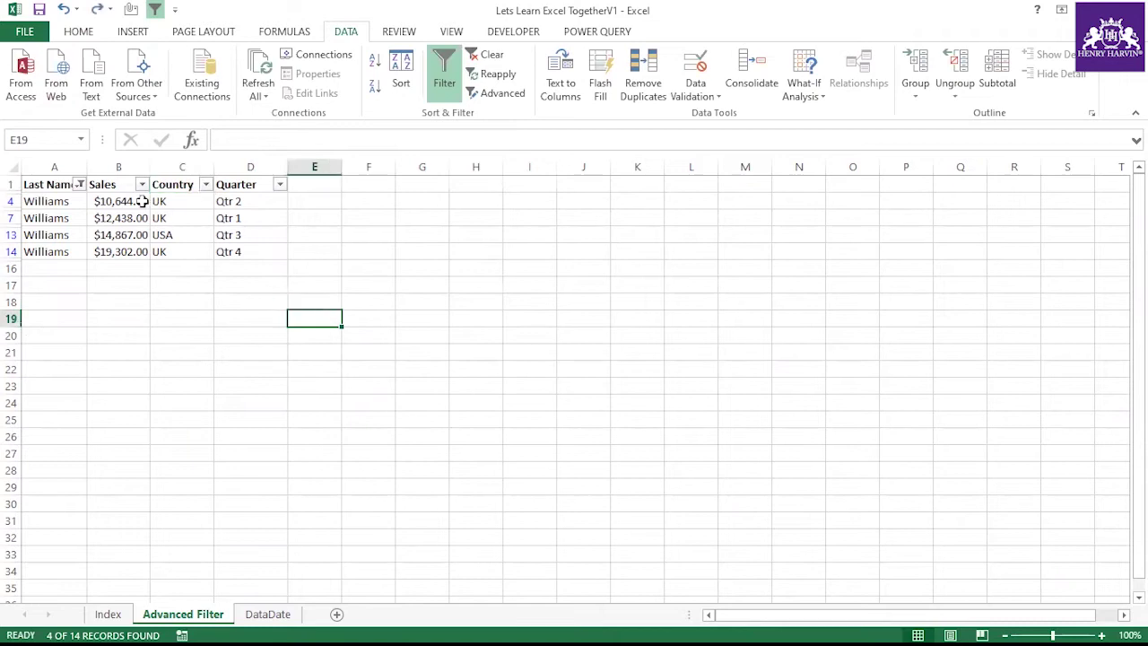
Turn off the filter on the sales table so that every record is shown.
click(127, 186)
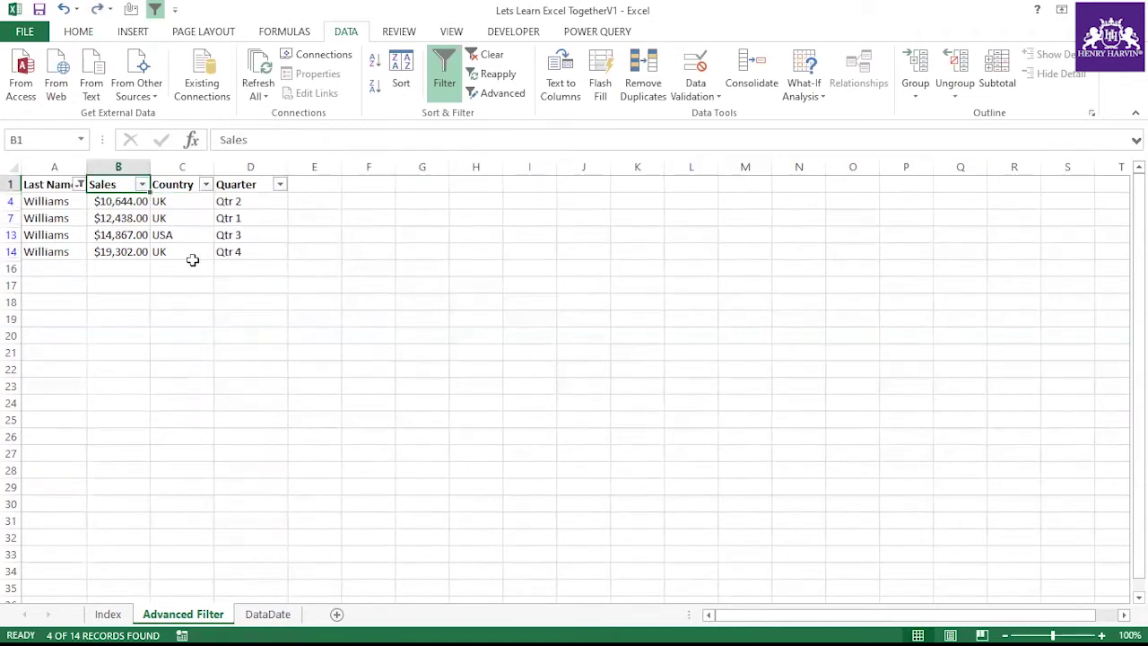
text(L)
key(Escape)
click(314, 351)
click(123, 188)
key(ctrl+shift+l)
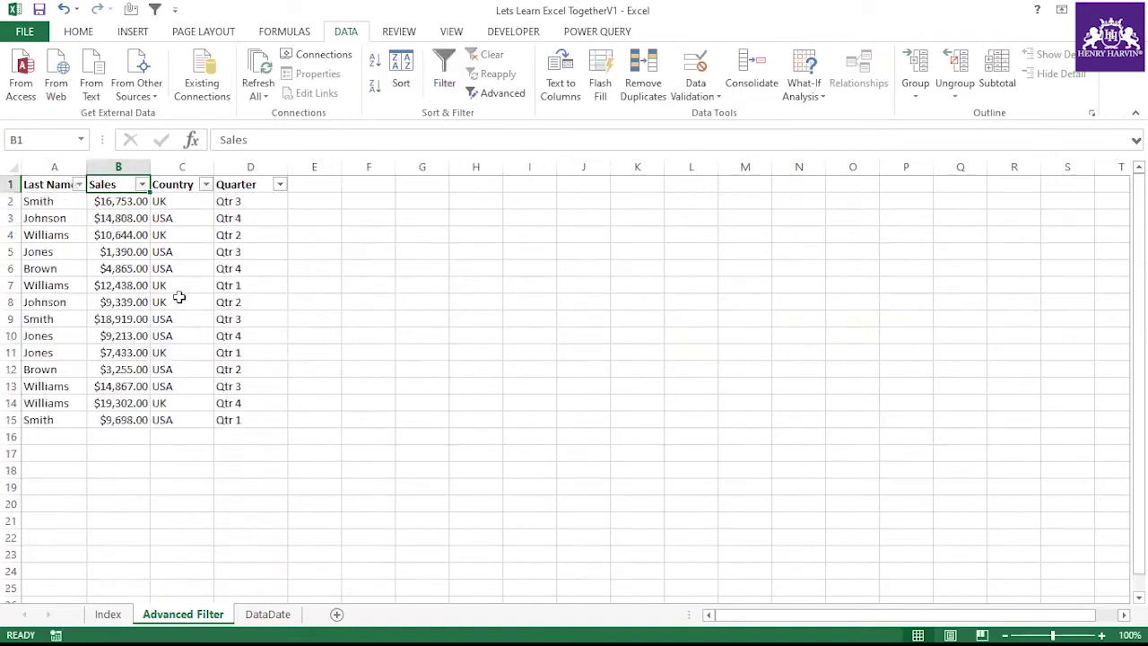
click(247, 301)
drag(87, 185, 239, 415)
drag(72, 185, 254, 423)
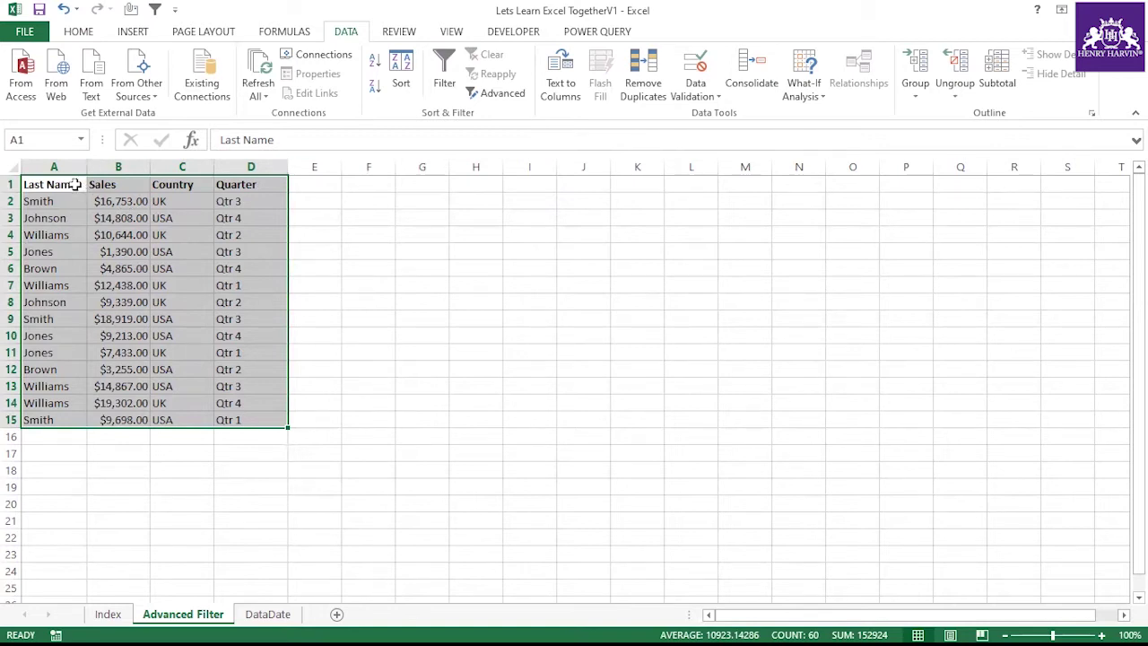
drag(73, 183, 231, 419)
click(397, 302)
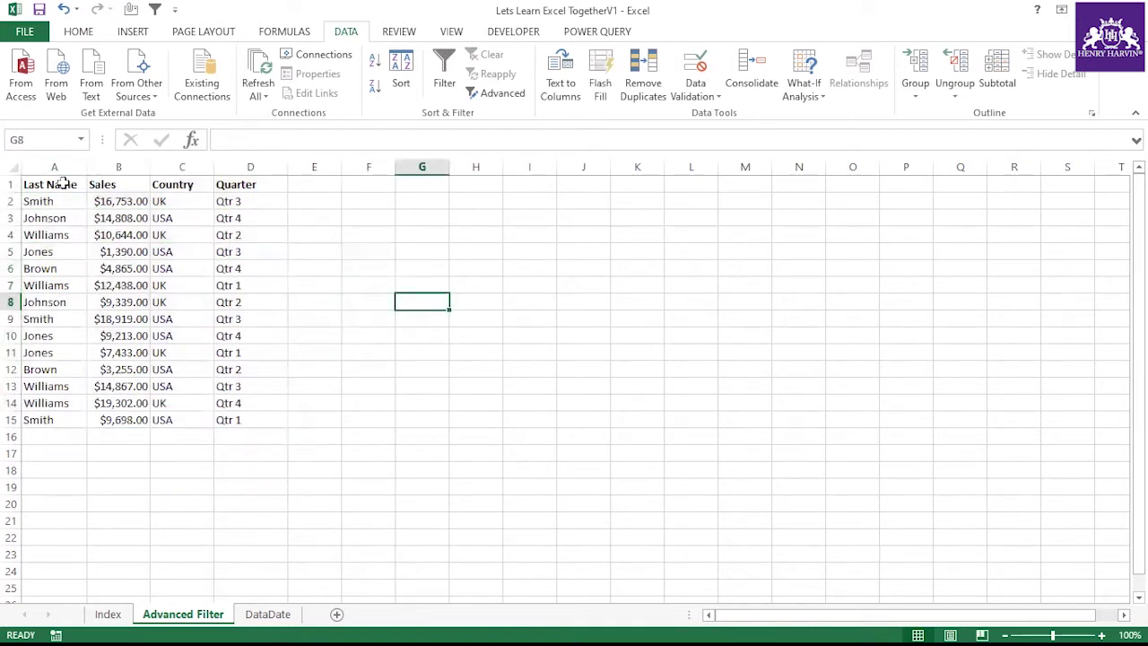
Copy the Last Name, Sales, Country and Quarter headers to I1:L1 and fit column I to its header.
drag(51, 184, 118, 184)
drag(252, 183, 282, 184)
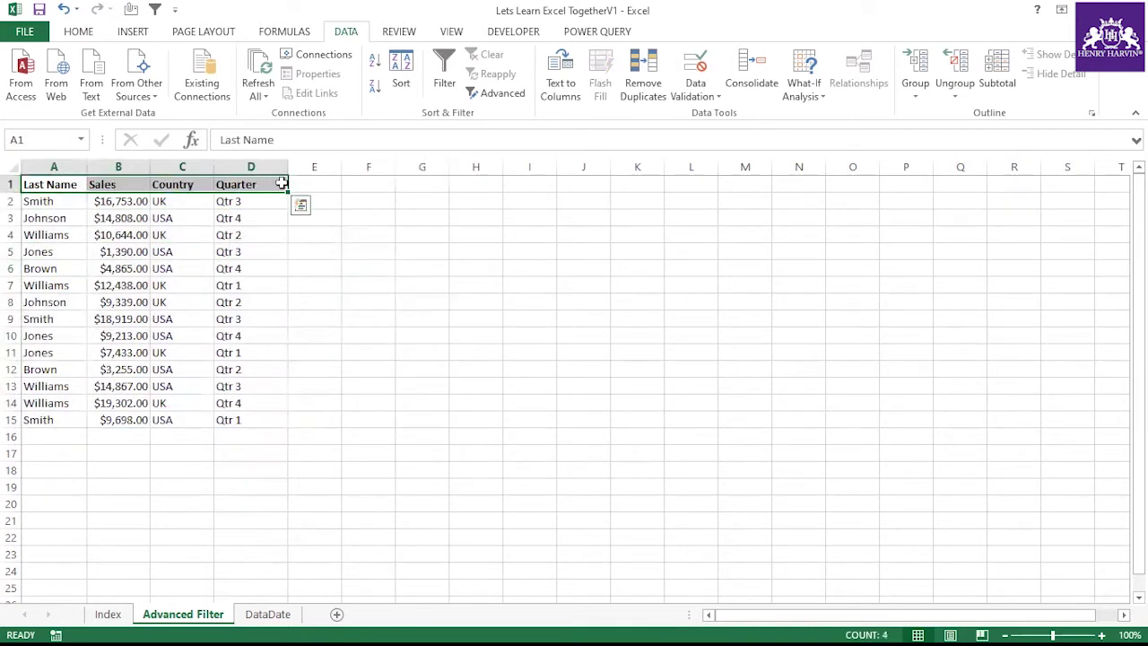
key(ctrl+c)
click(512, 184)
key(ctrl+v)
click(518, 264)
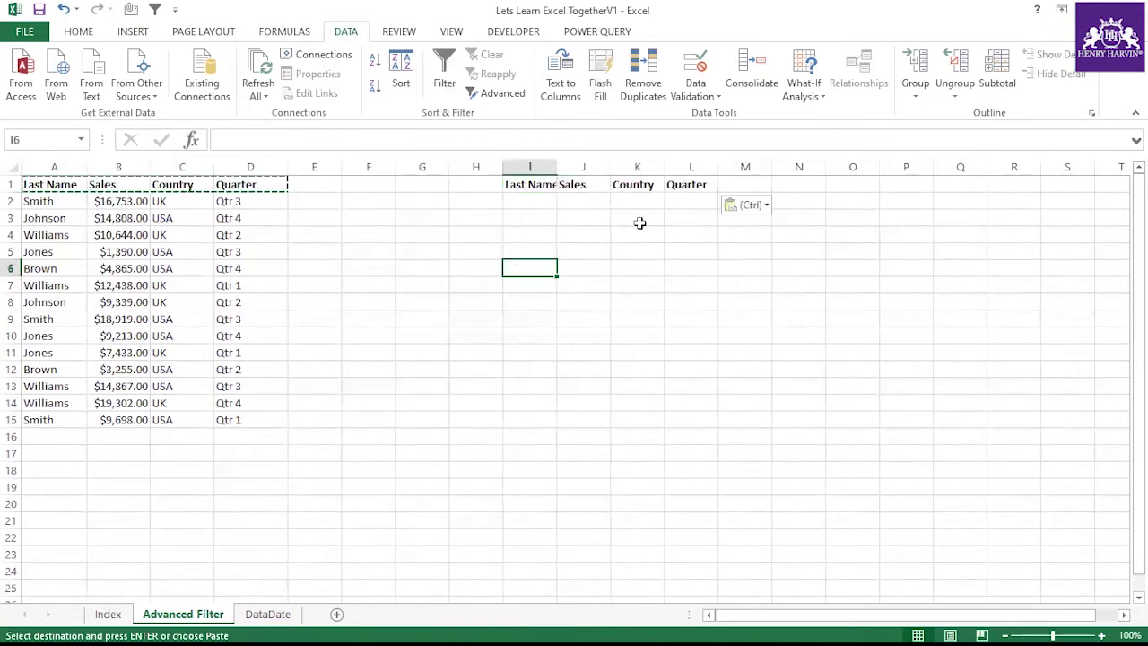
key(Escape)
double_click(556, 167)
drag(541, 184, 714, 185)
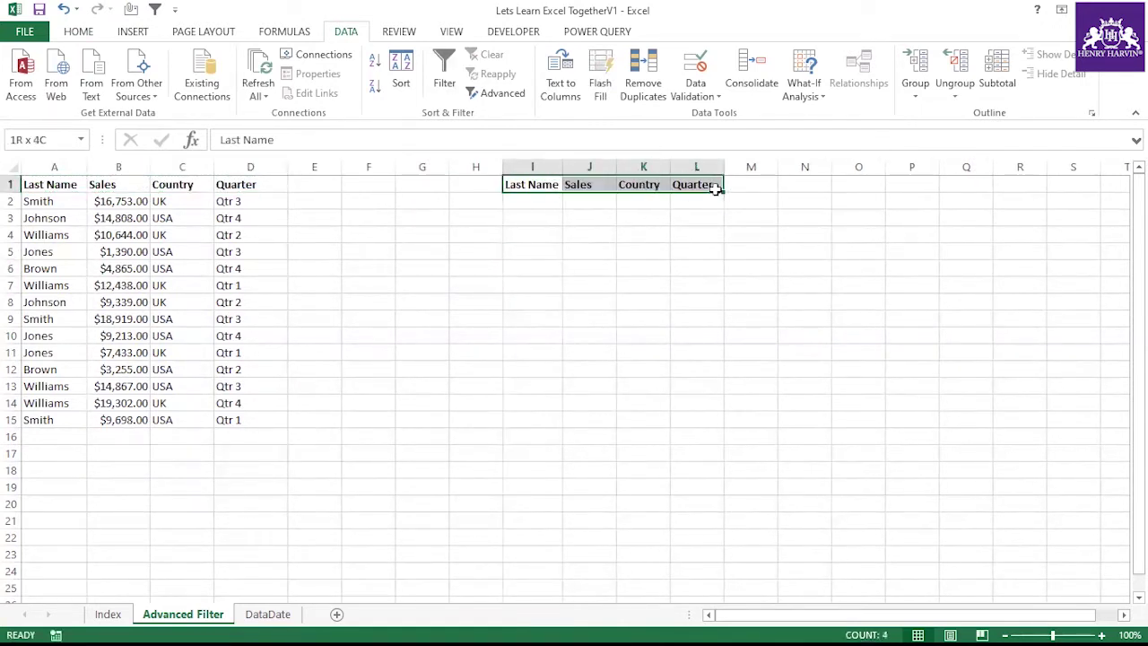
click(493, 252)
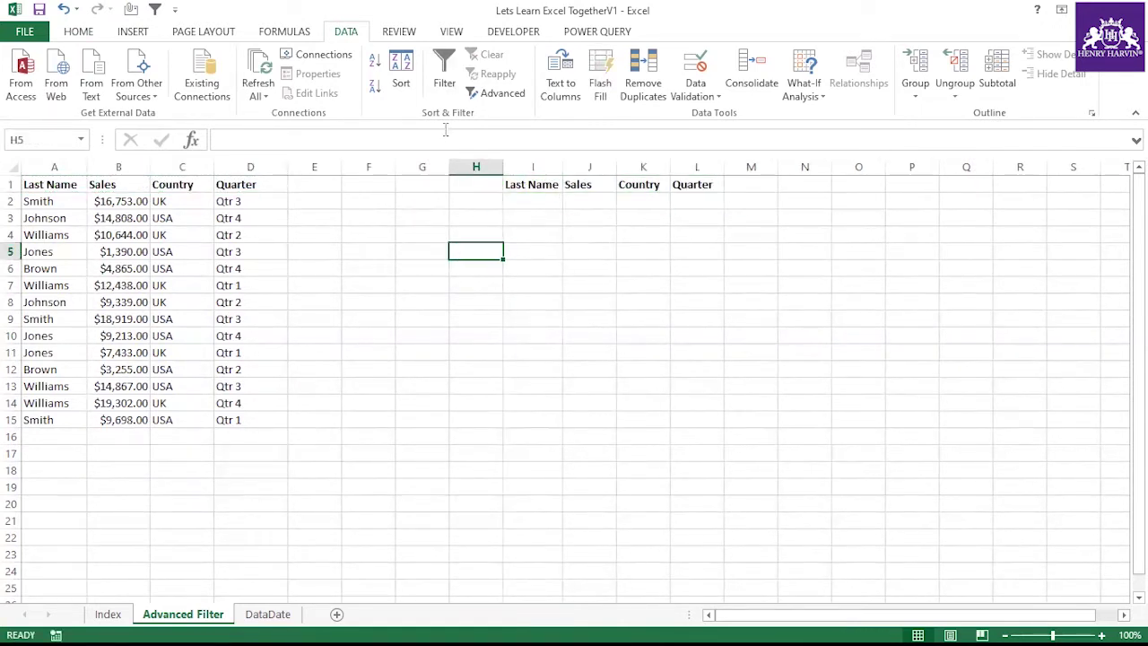
Examine the Advanced Filter's in-place and copy-to-another-location options and its range fields without applying a filter.
click(502, 95)
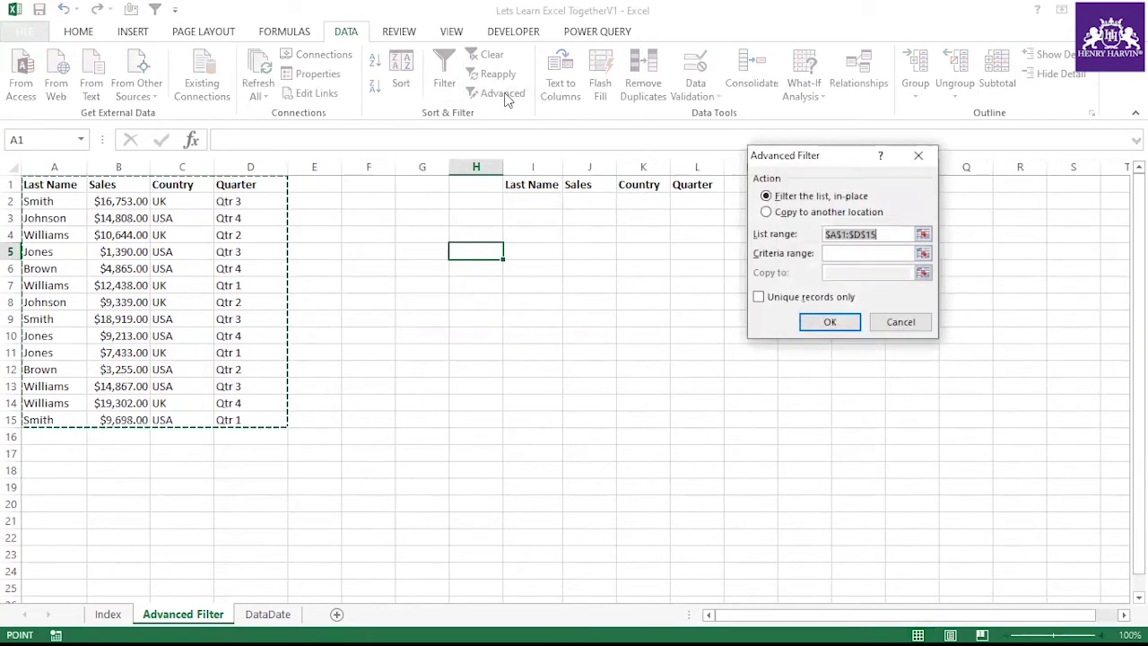
click(792, 213)
click(821, 196)
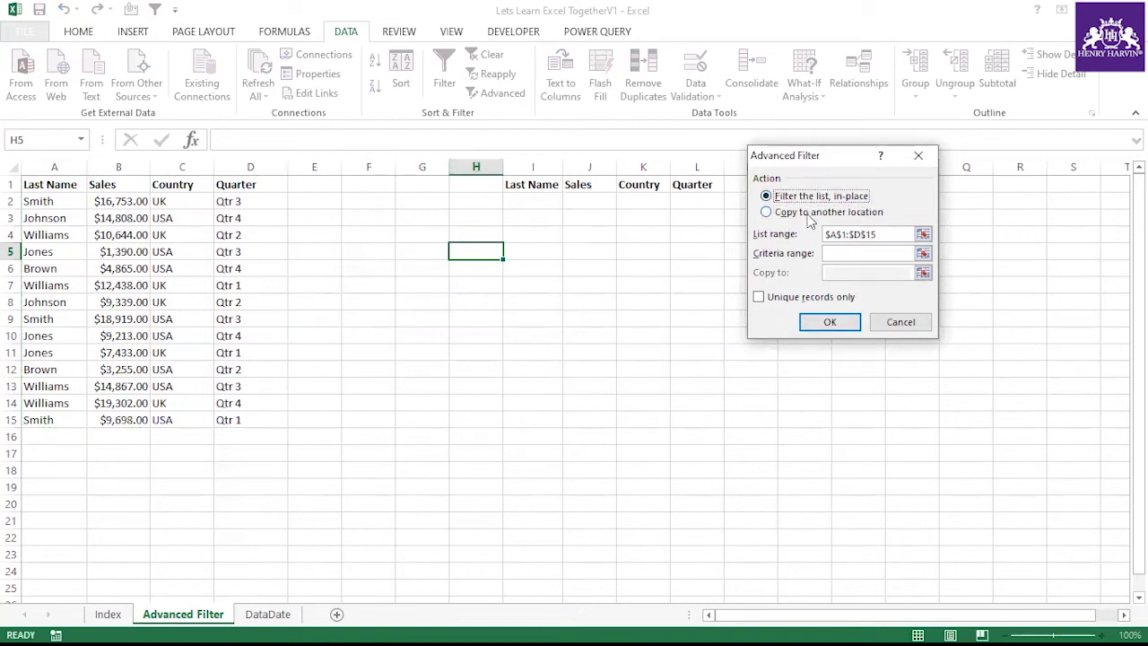
click(887, 234)
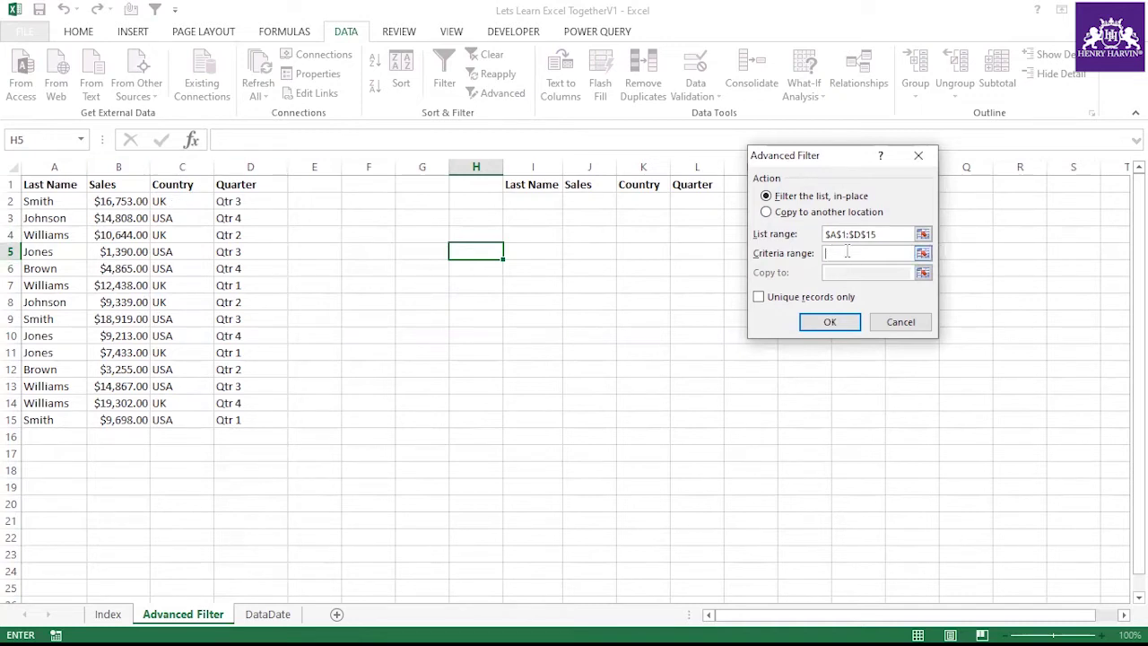
click(783, 212)
click(833, 271)
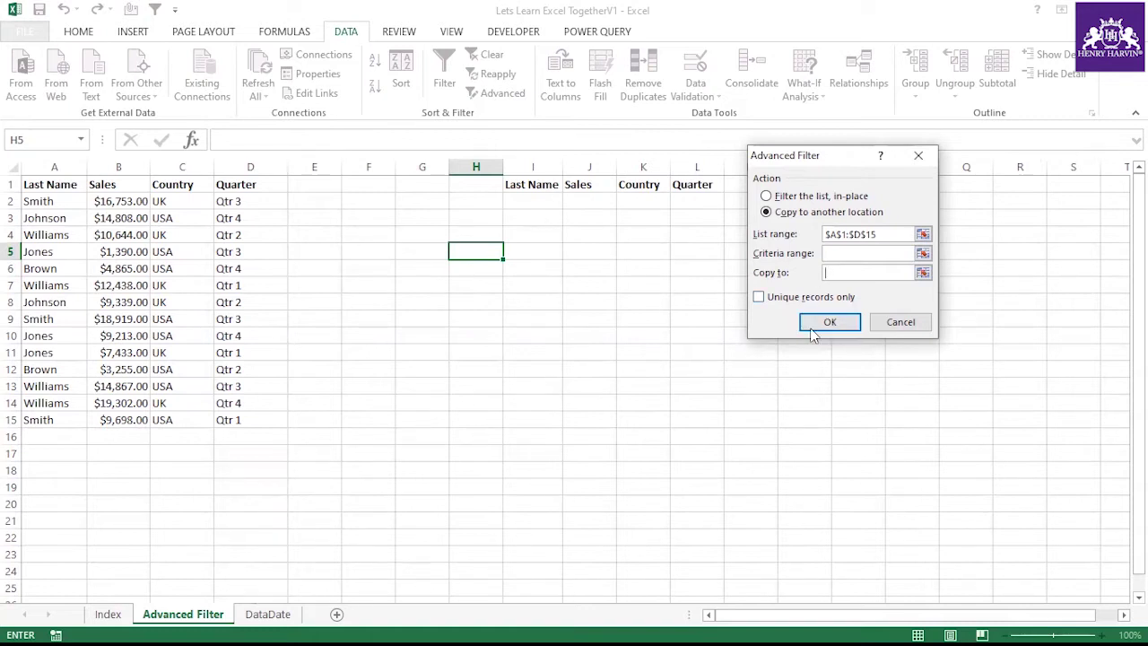
click(899, 322)
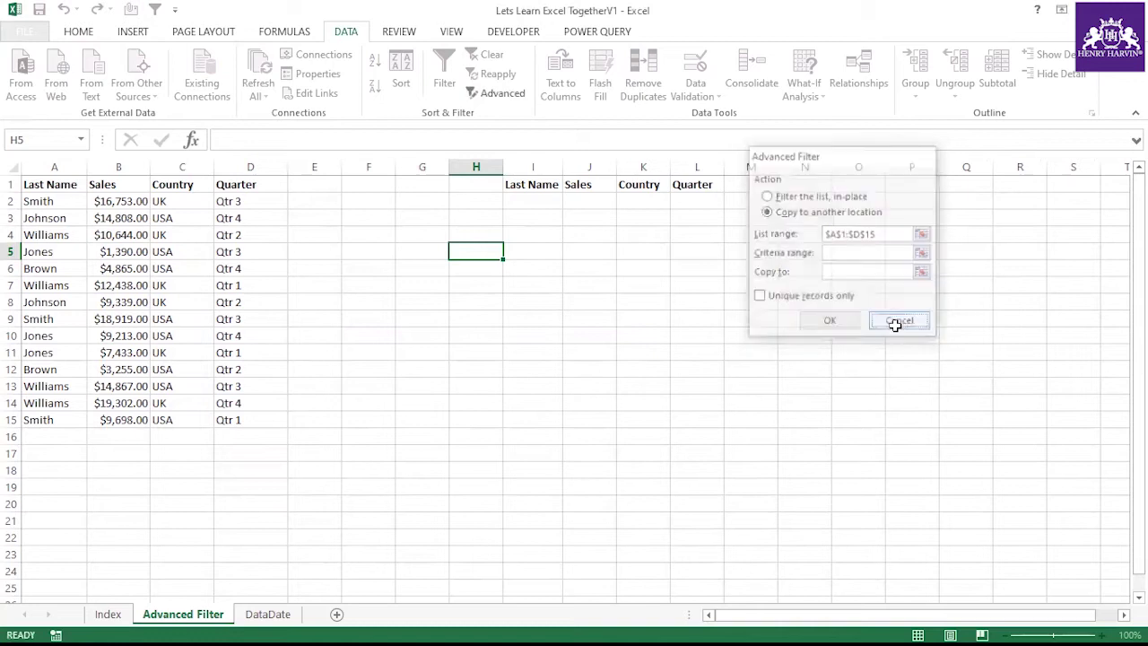
click(182, 303)
drag(51, 184, 251, 422)
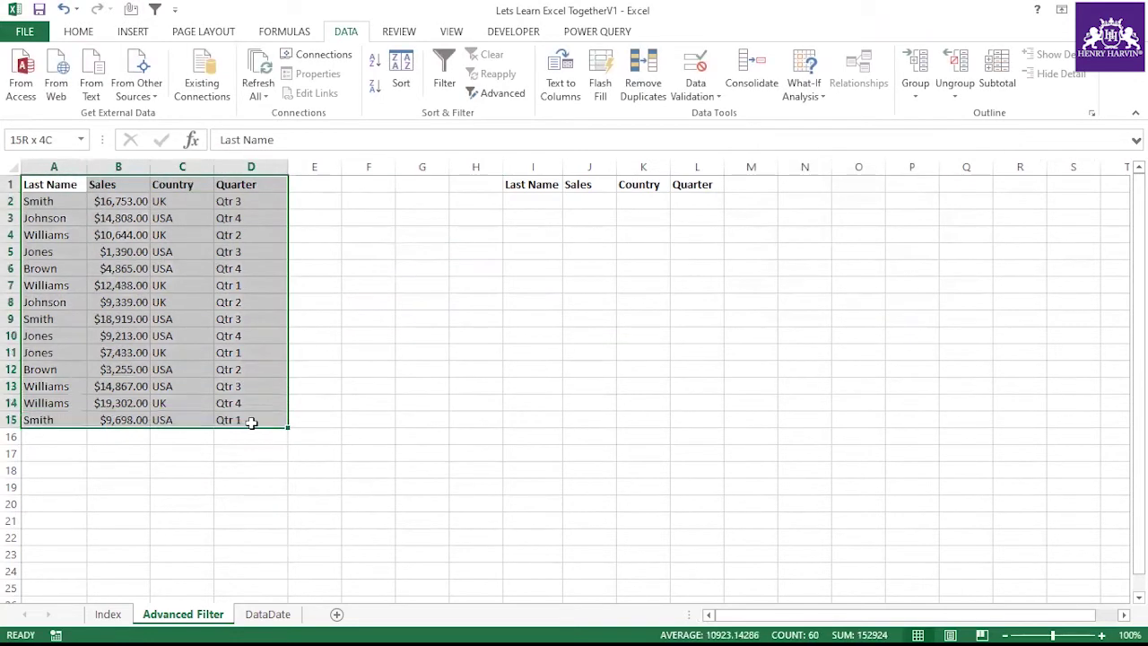
click(475, 331)
drag(530, 184, 697, 200)
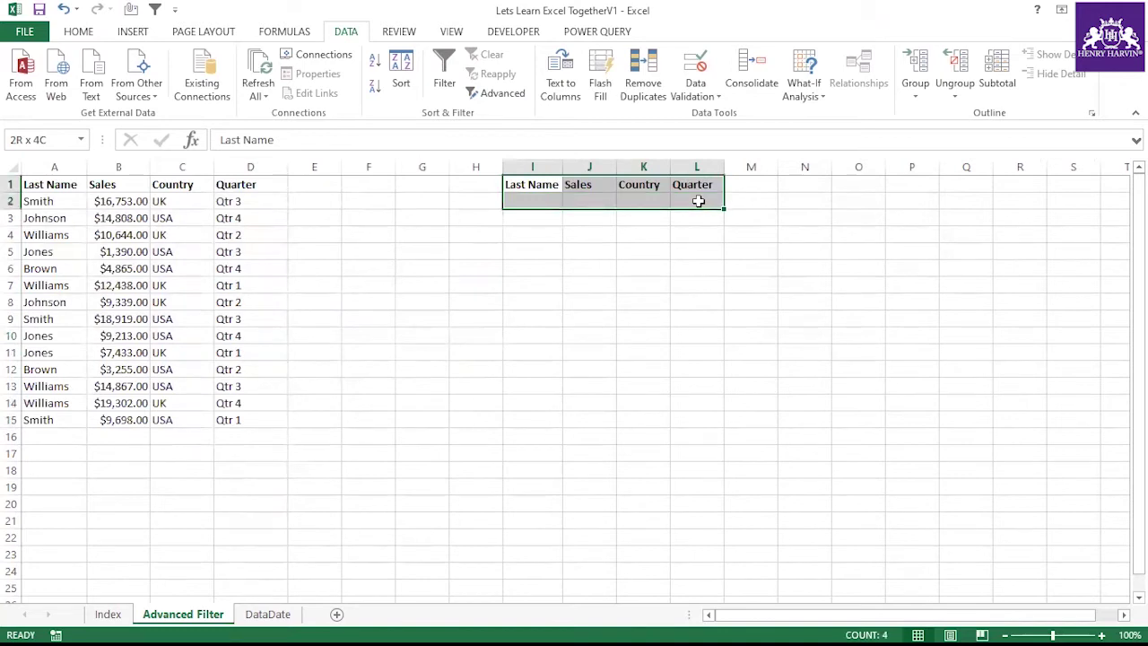
drag(56, 185, 231, 418)
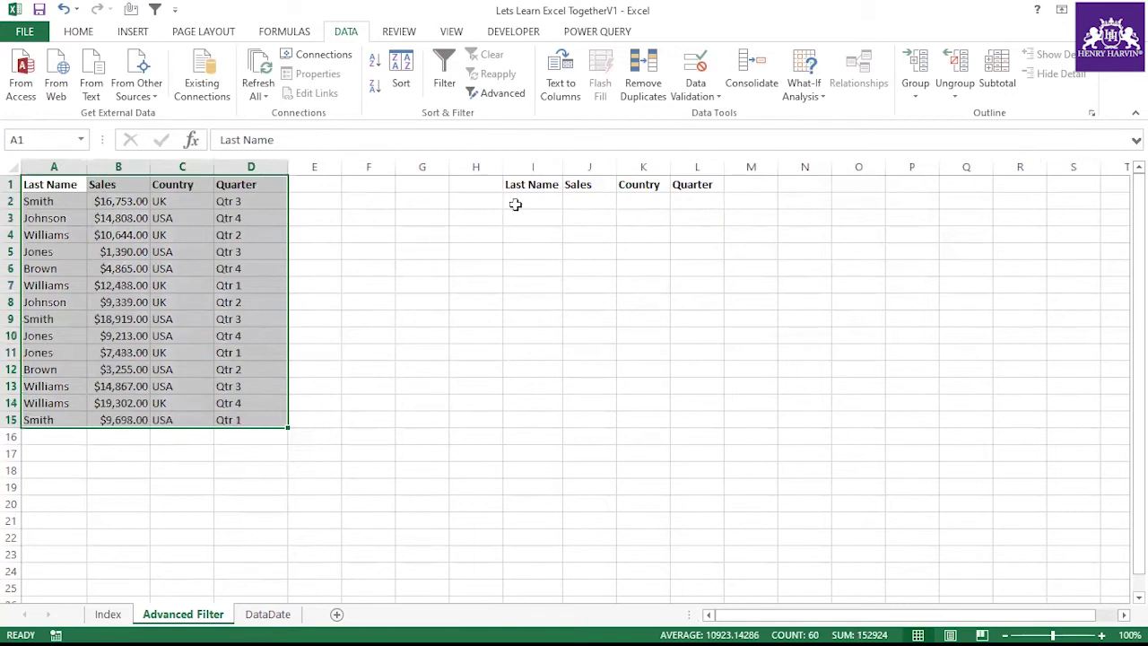
drag(529, 188, 691, 186)
click(604, 267)
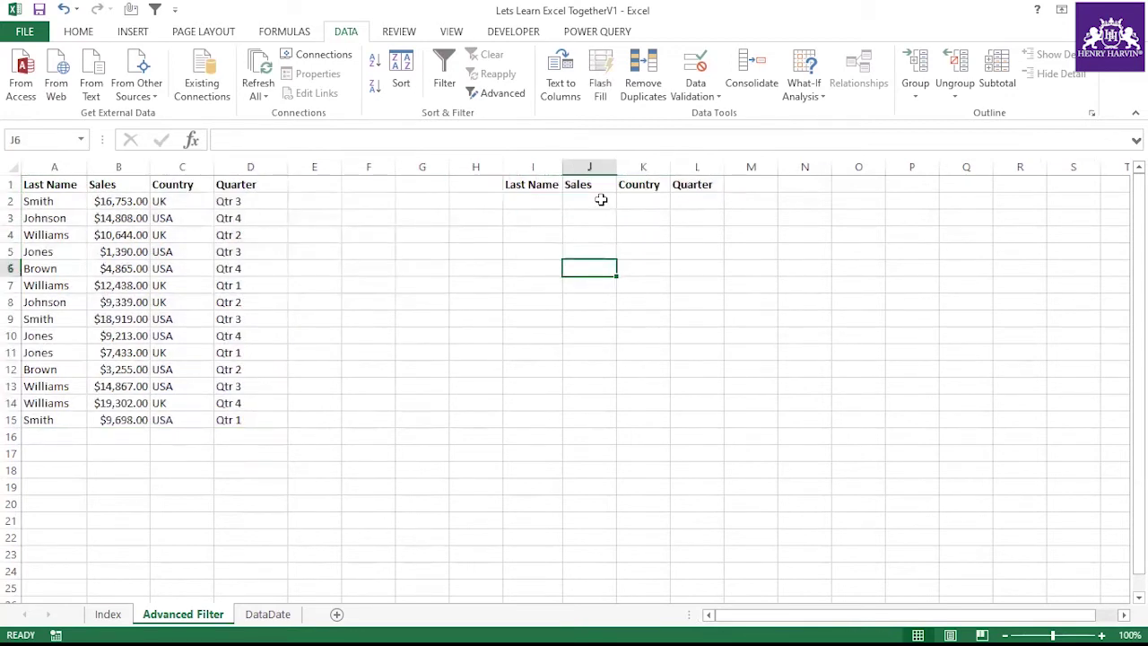
Enter USA as the criterion under the copied Country header in K2.
click(659, 200)
text(USA)
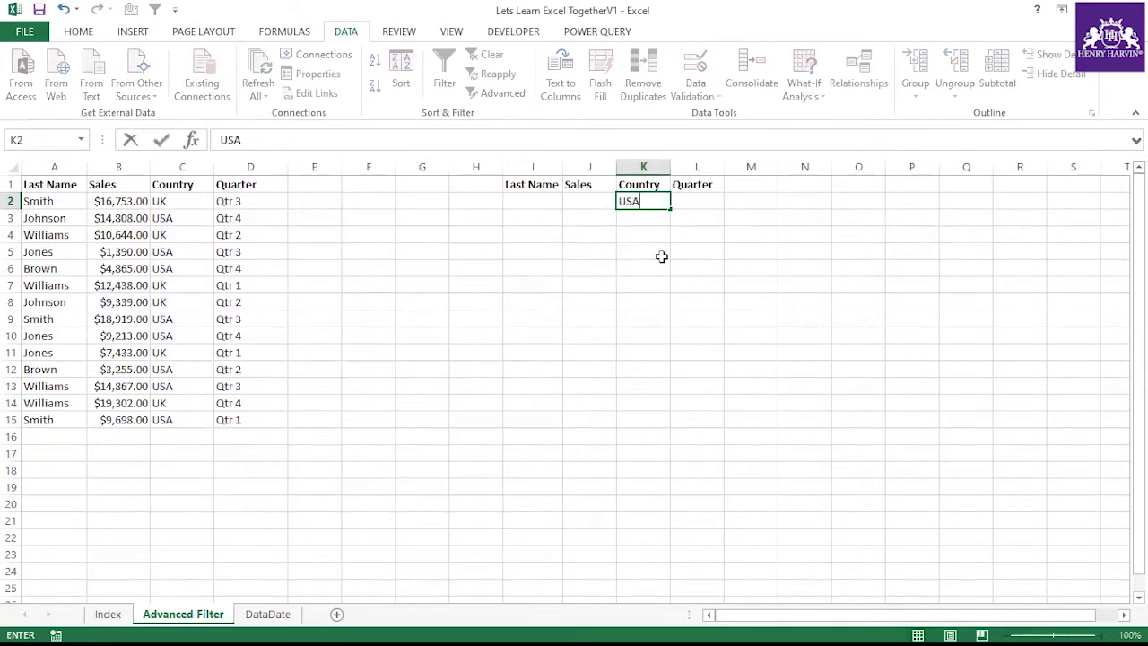
drag(530, 185, 722, 220)
click(682, 265)
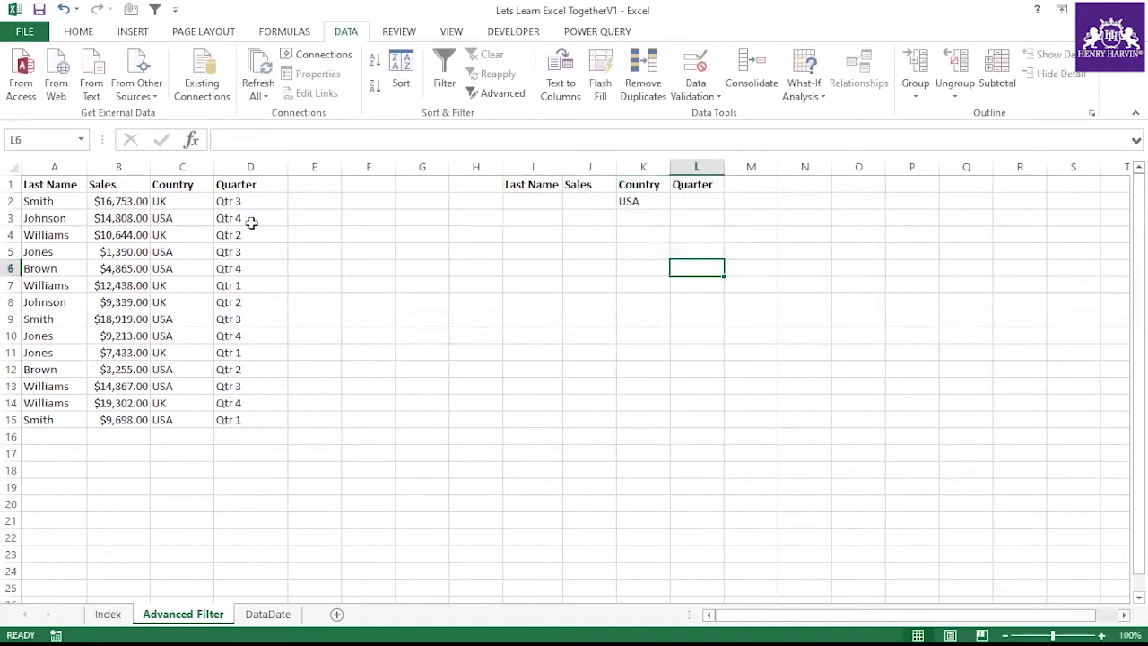
Use Advanced Filter to copy the records in A1:D15 that match criteria range I1:L2 to another location at I8.
click(512, 93)
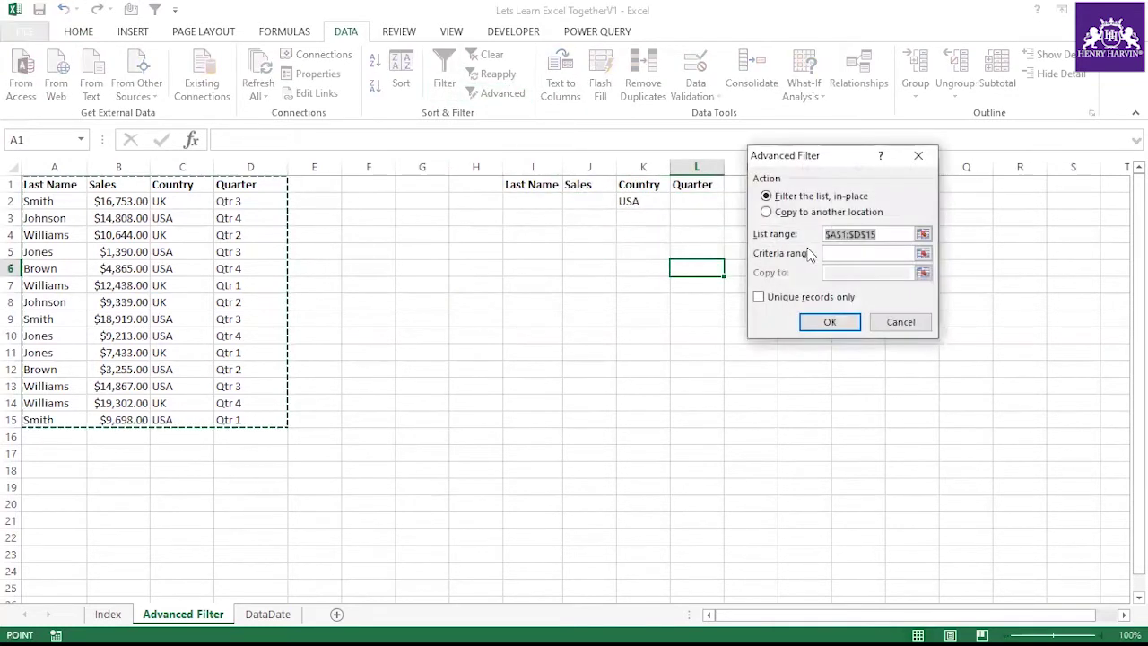
click(806, 213)
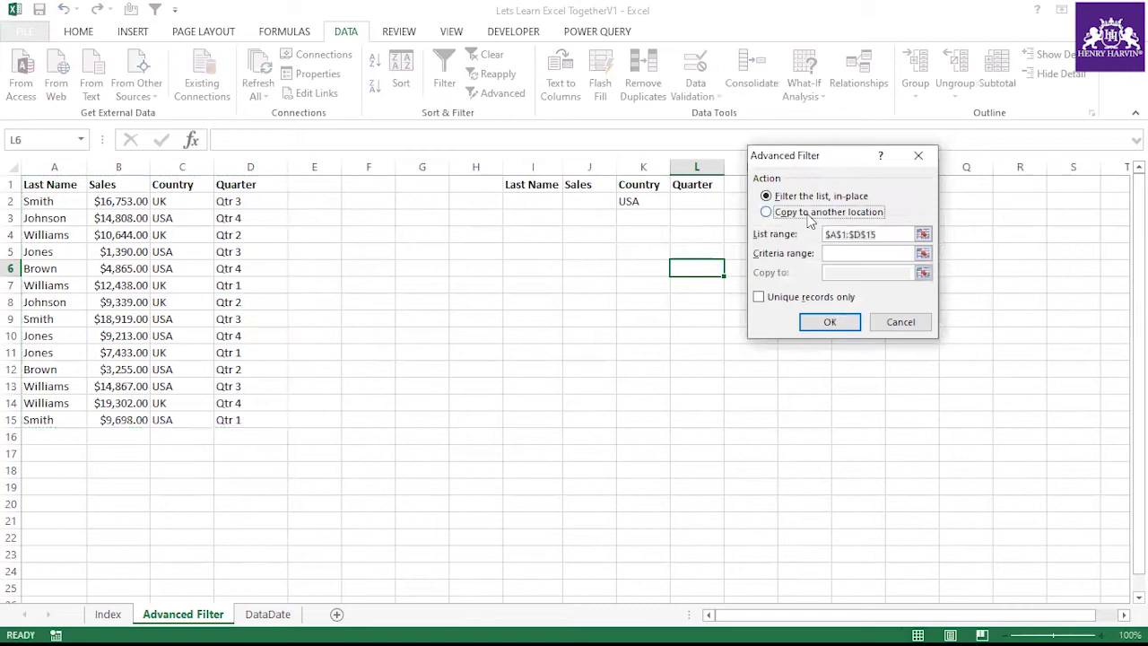
click(887, 231)
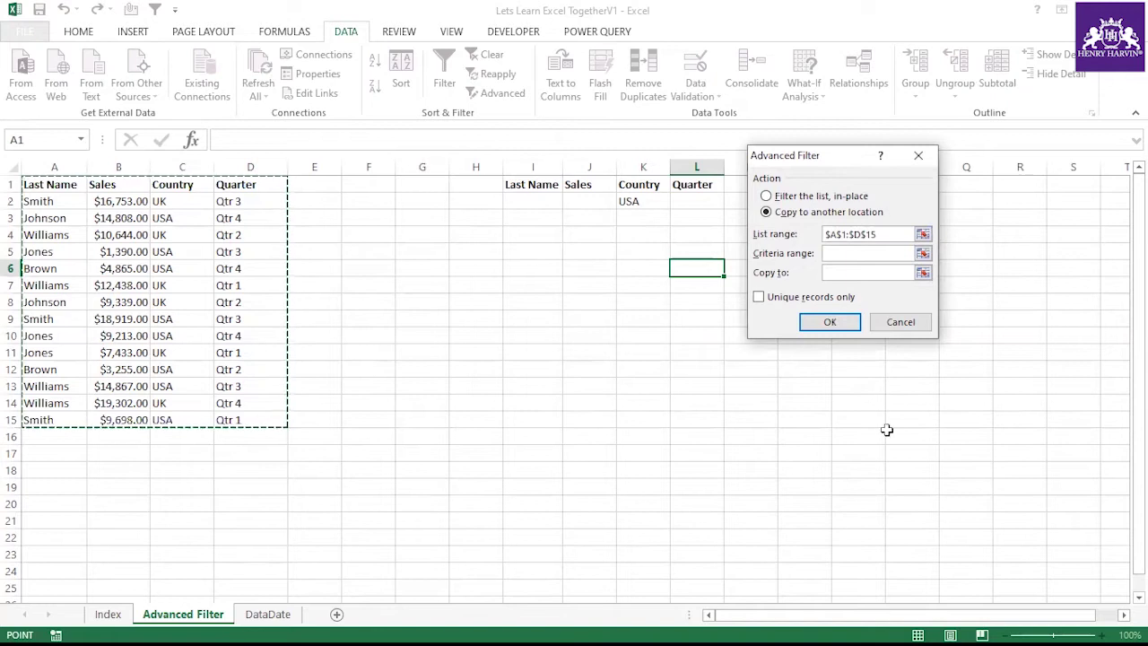
click(836, 254)
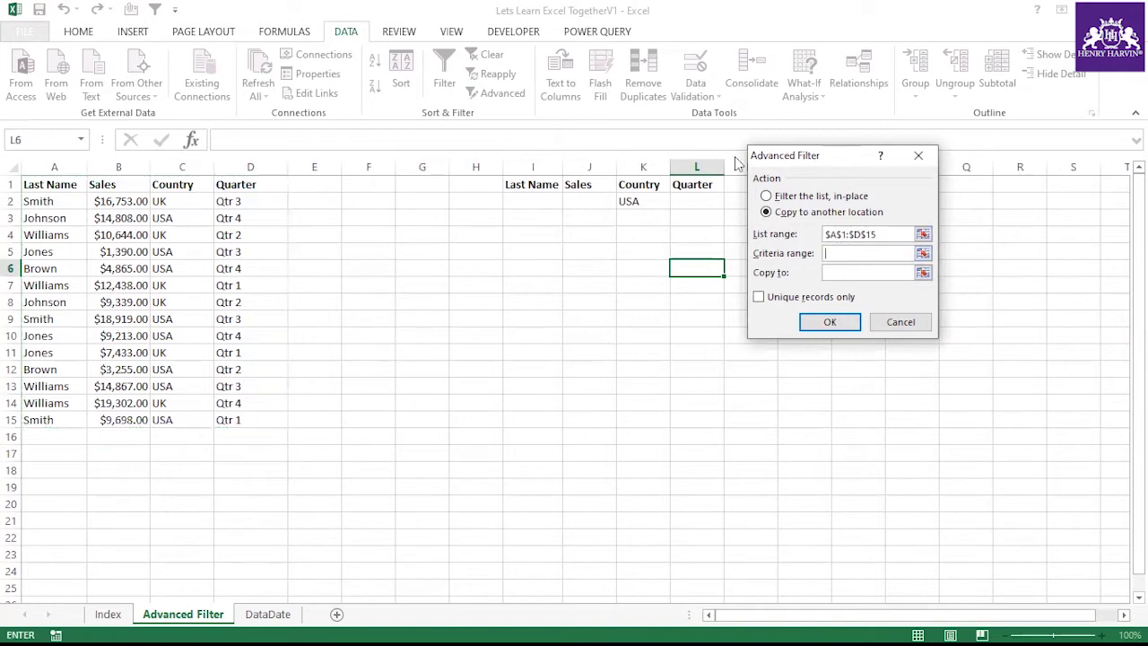
drag(508, 186, 702, 196)
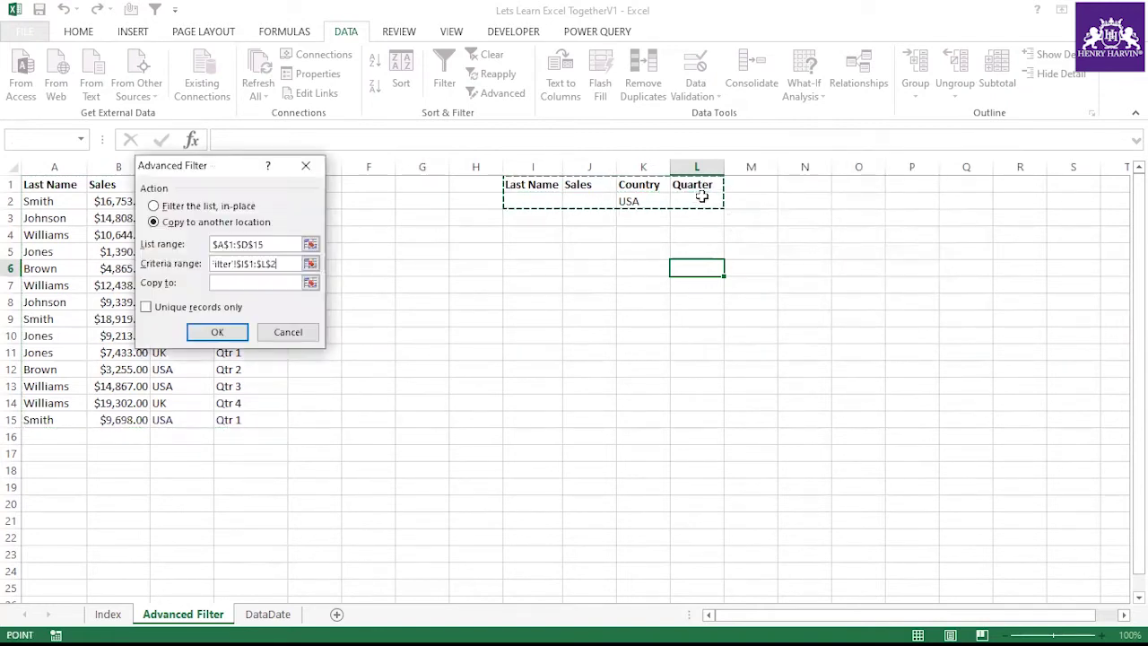
click(219, 283)
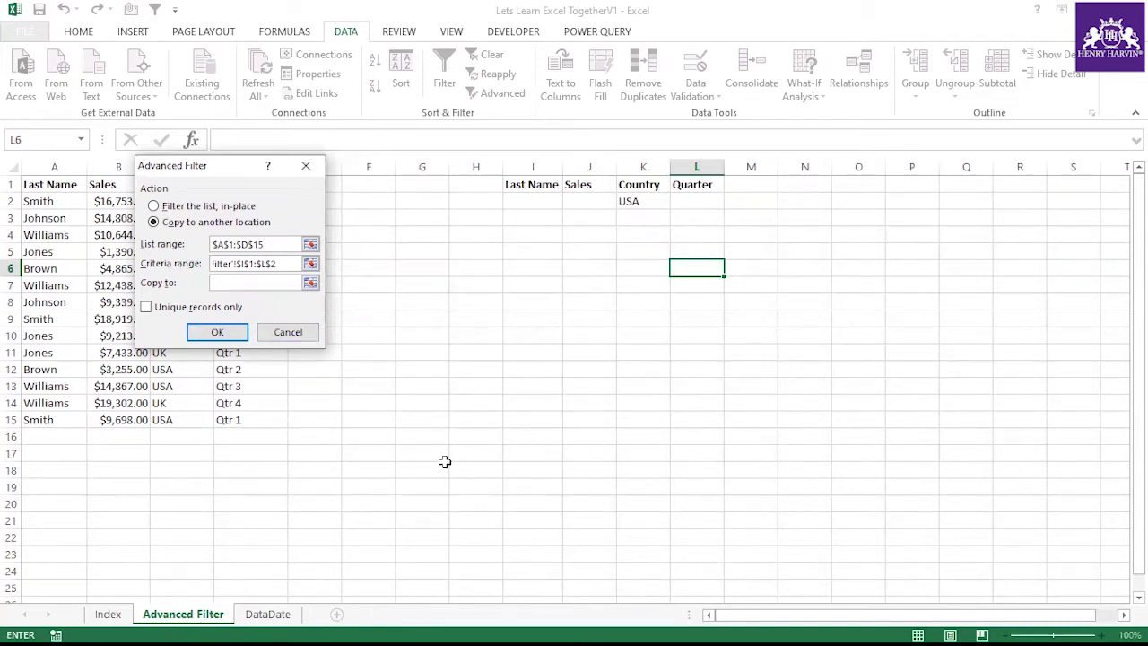
click(516, 304)
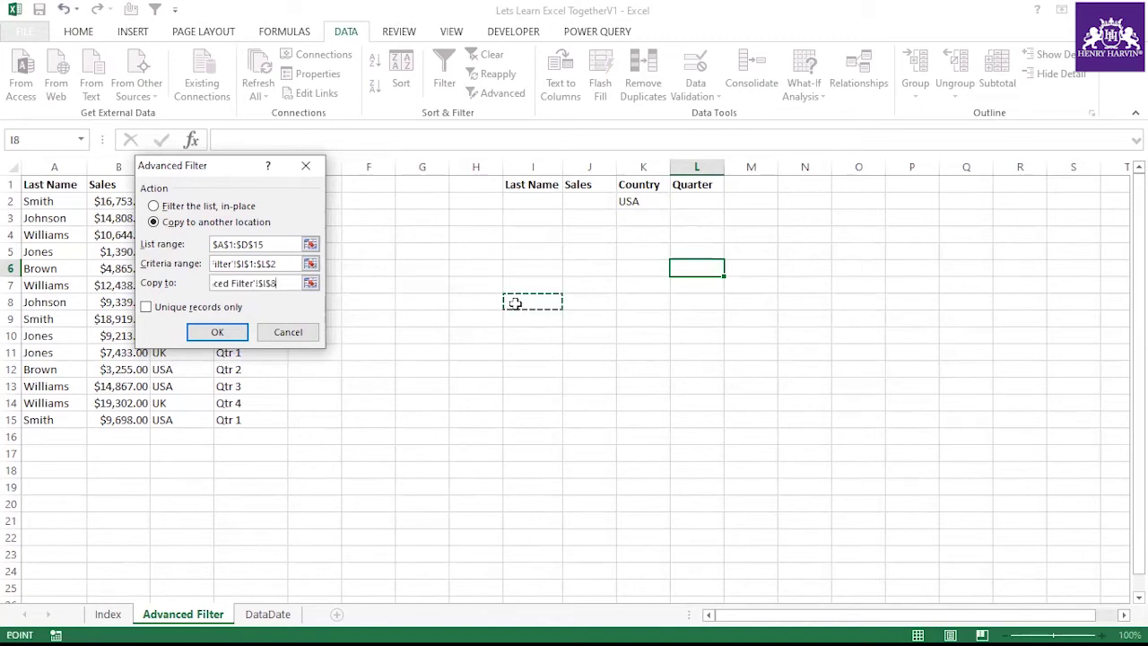
click(220, 332)
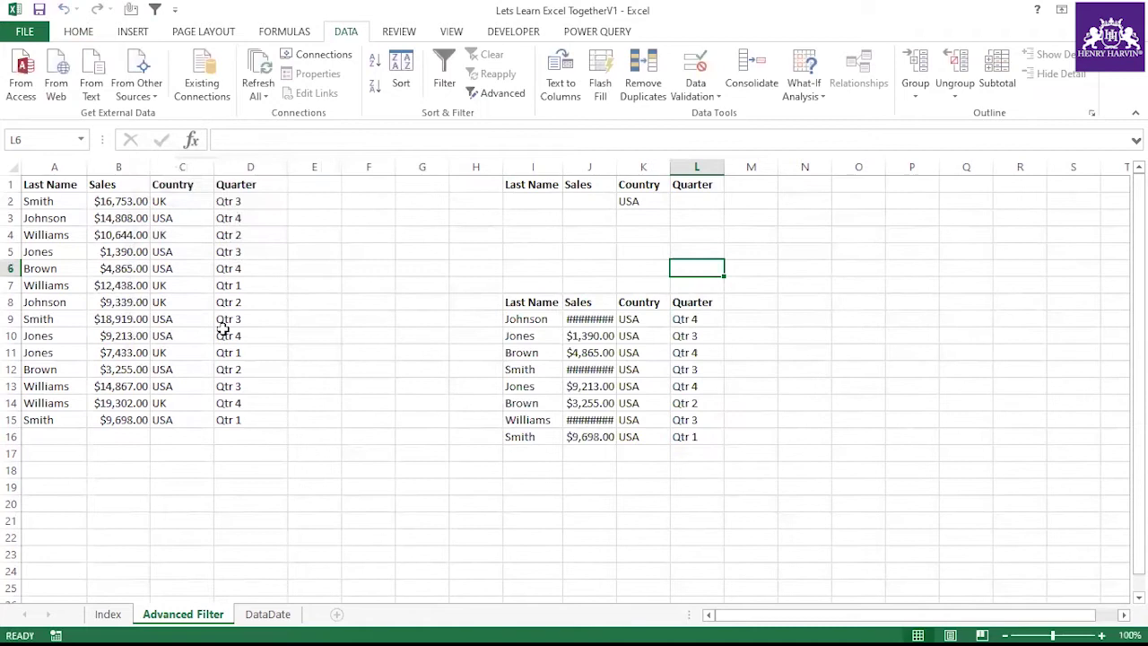
Fit the widths of the columns holding the extracted records to their contents so the sales amounts display in full.
double_click(621, 164)
double_click(670, 169)
click(723, 167)
double_click(564, 167)
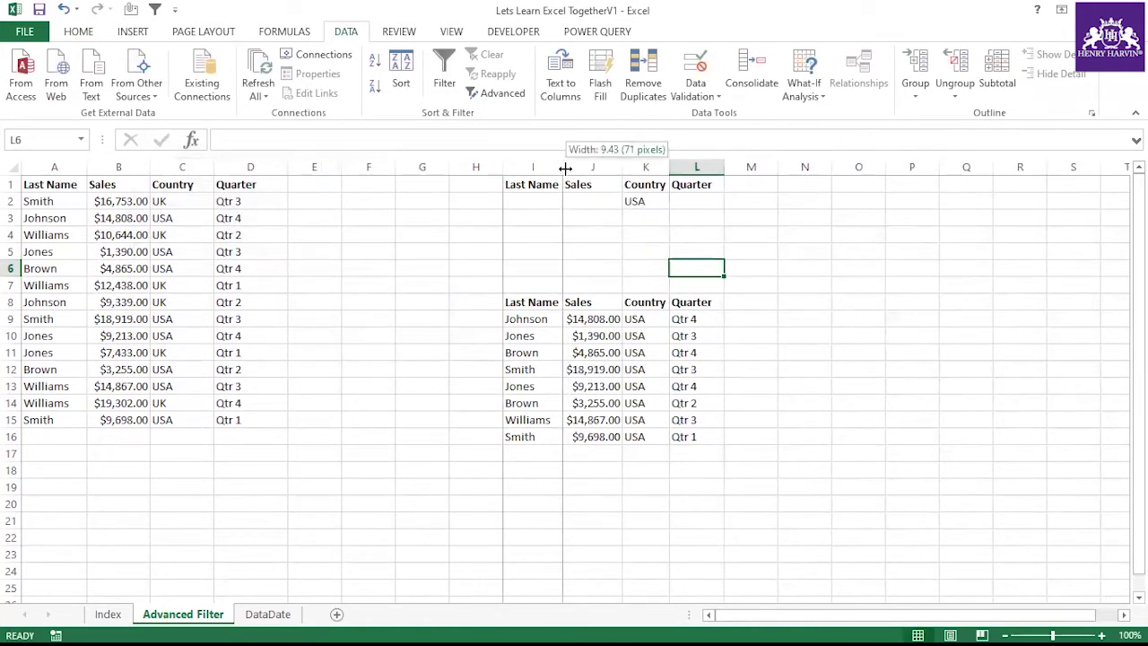
Check the extracted records against each USA row in the Country column of the source table.
drag(531, 302, 686, 437)
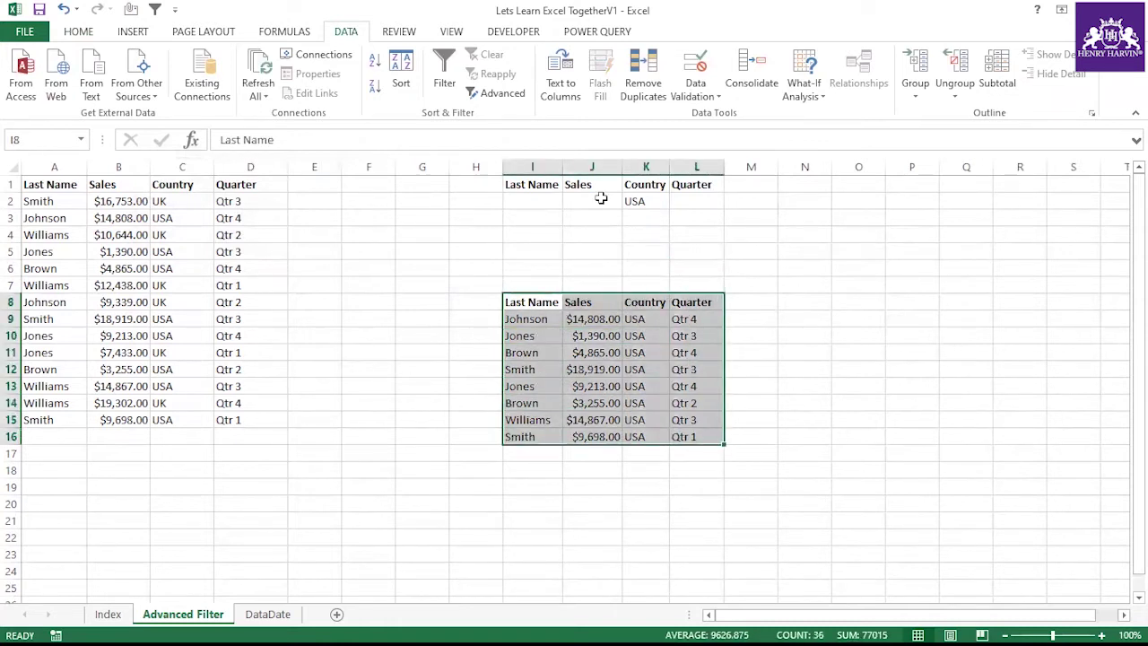
drag(550, 309, 713, 439)
click(177, 218)
click(172, 252)
click(168, 270)
click(178, 318)
click(180, 335)
click(179, 368)
click(179, 385)
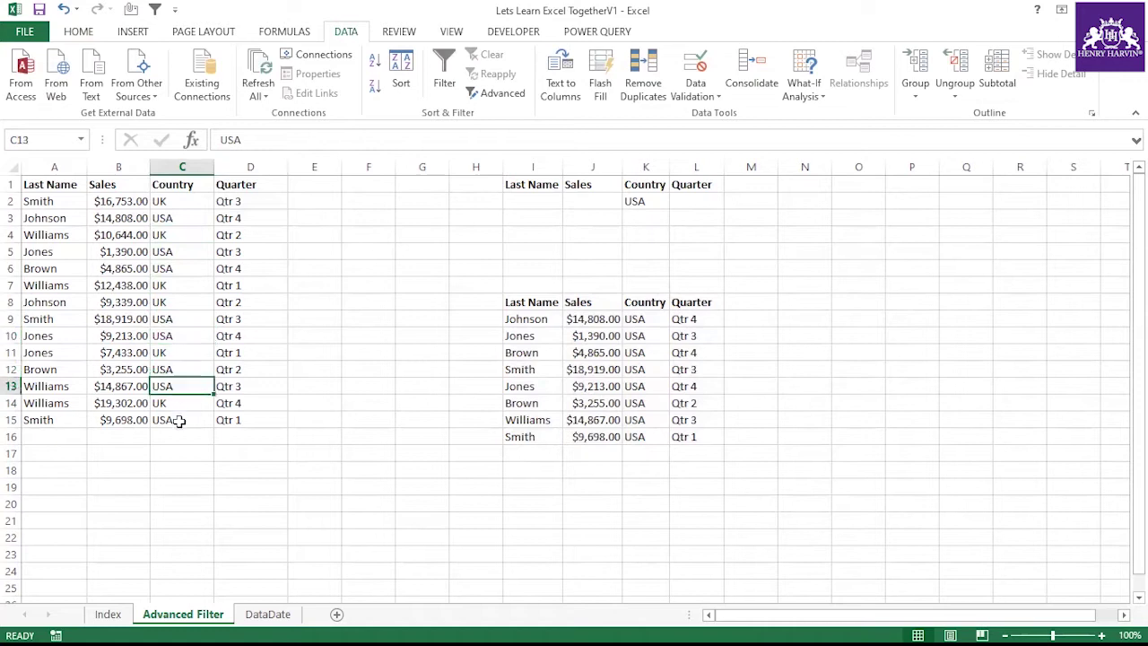
click(179, 419)
drag(524, 320, 526, 436)
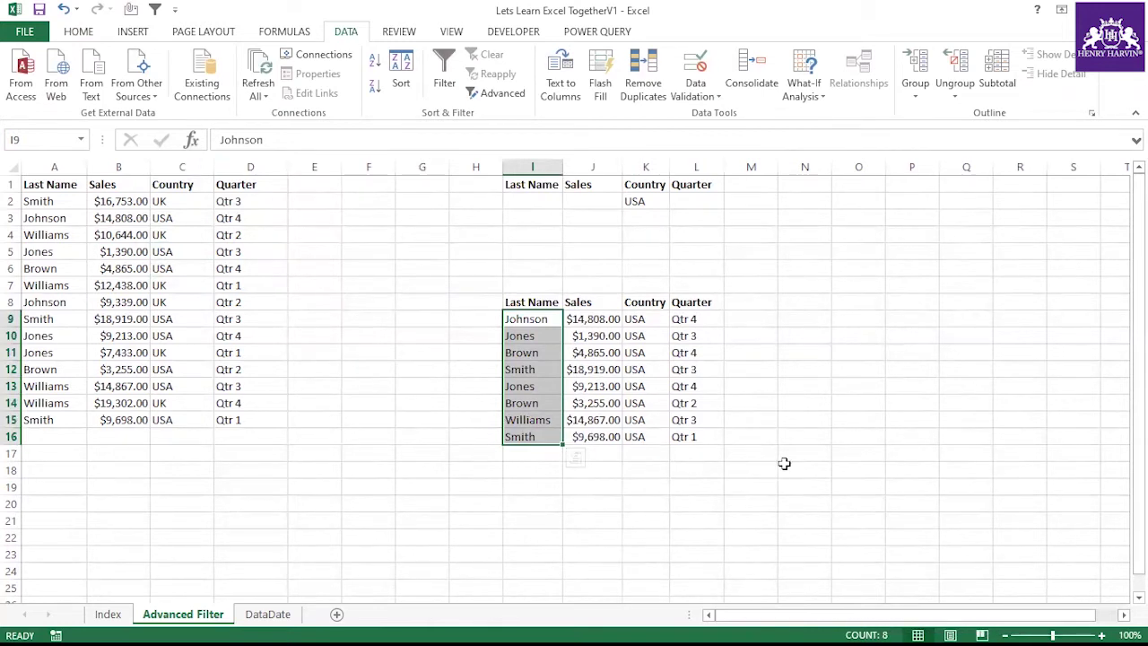
click(810, 417)
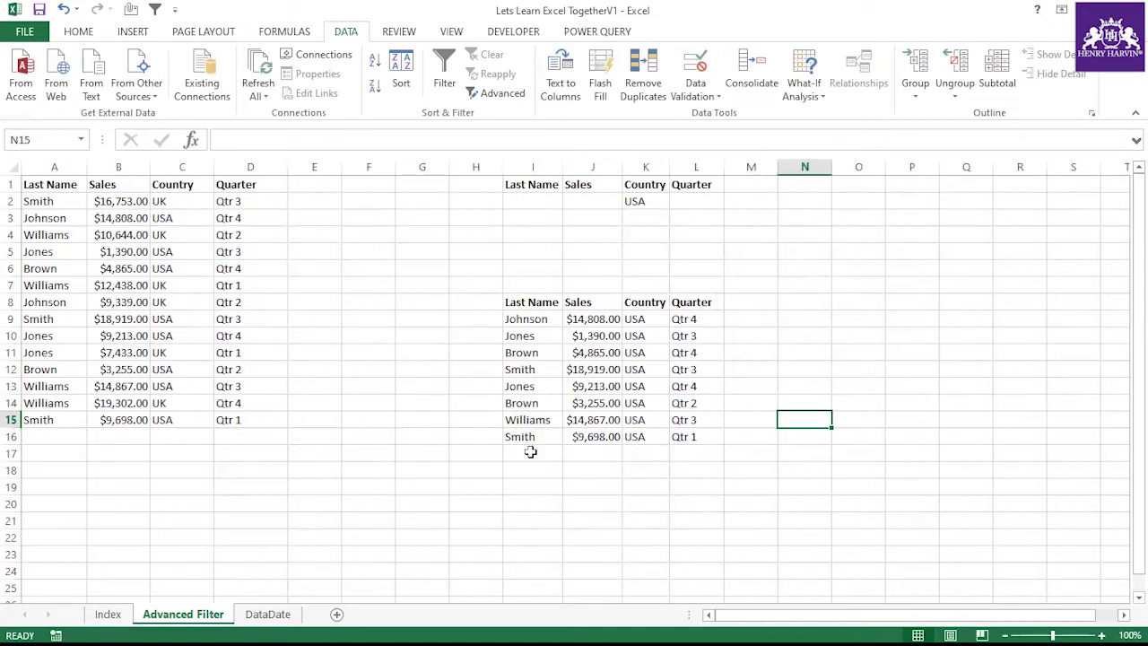
Go through the UK rows in the source table and compare them with the extracted records.
click(182, 201)
click(176, 234)
click(174, 285)
click(174, 302)
click(173, 352)
click(166, 405)
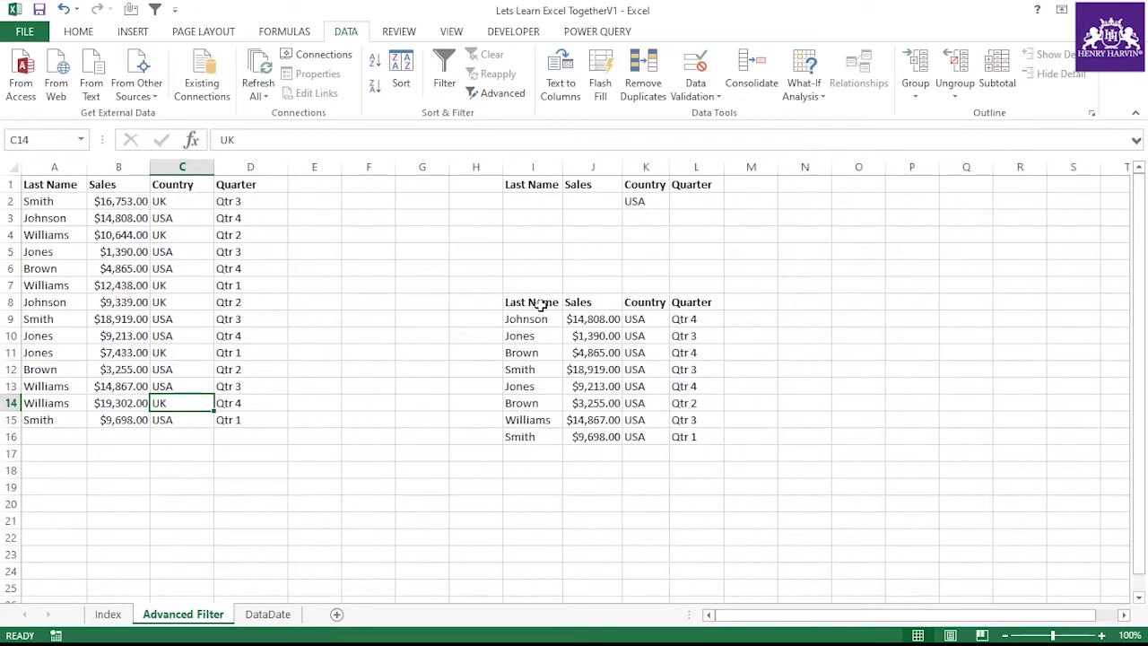
drag(529, 303, 693, 436)
click(411, 322)
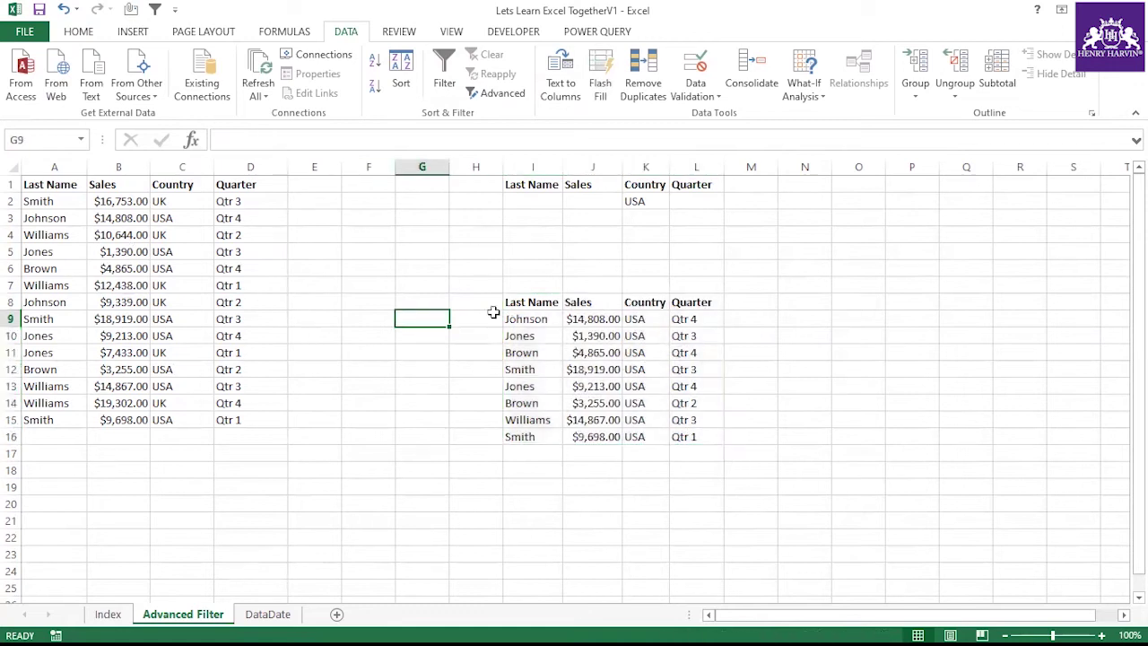
Review the Advanced Filter's list, criteria and copy-to ranges for copying to another location, and close it without applying.
click(508, 100)
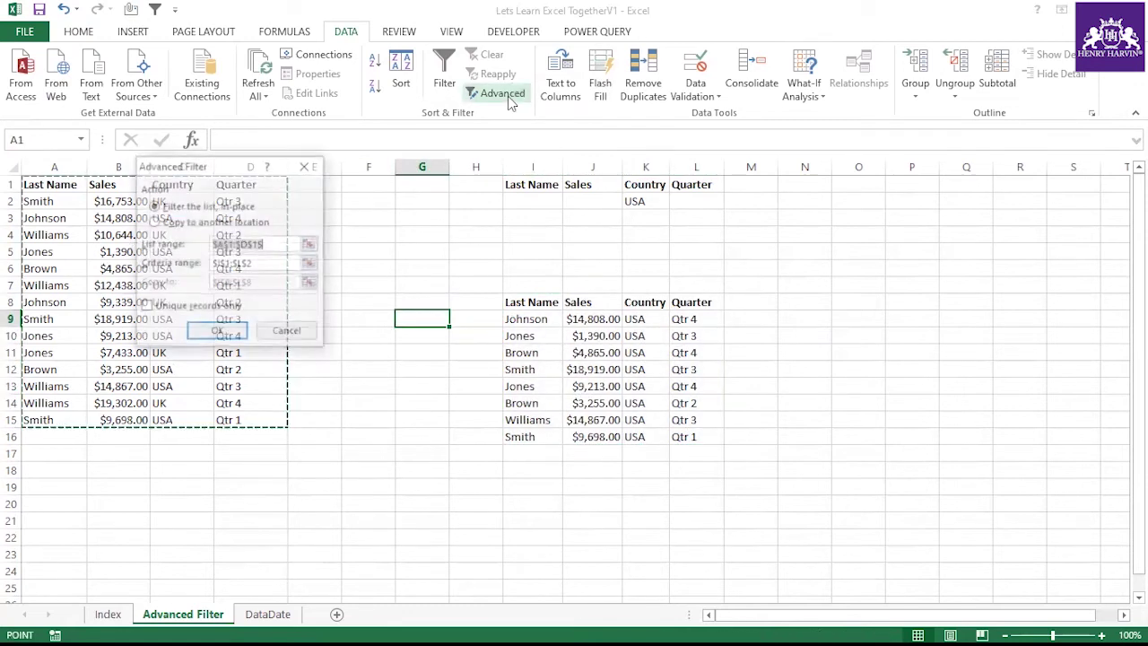
click(208, 222)
click(267, 244)
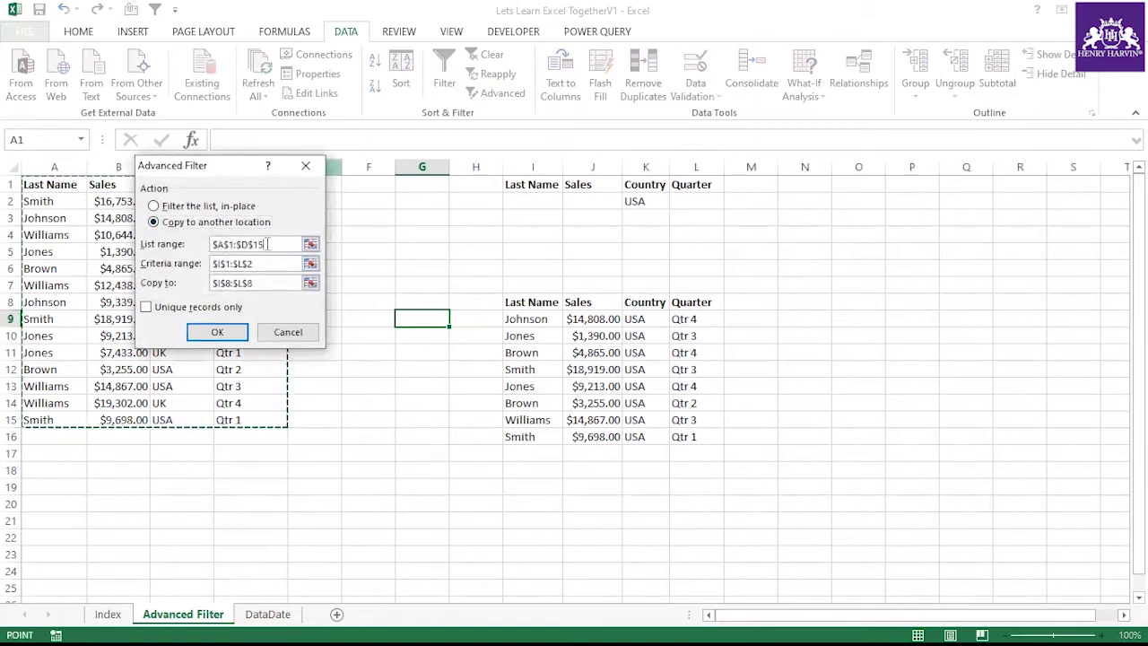
click(260, 263)
click(258, 284)
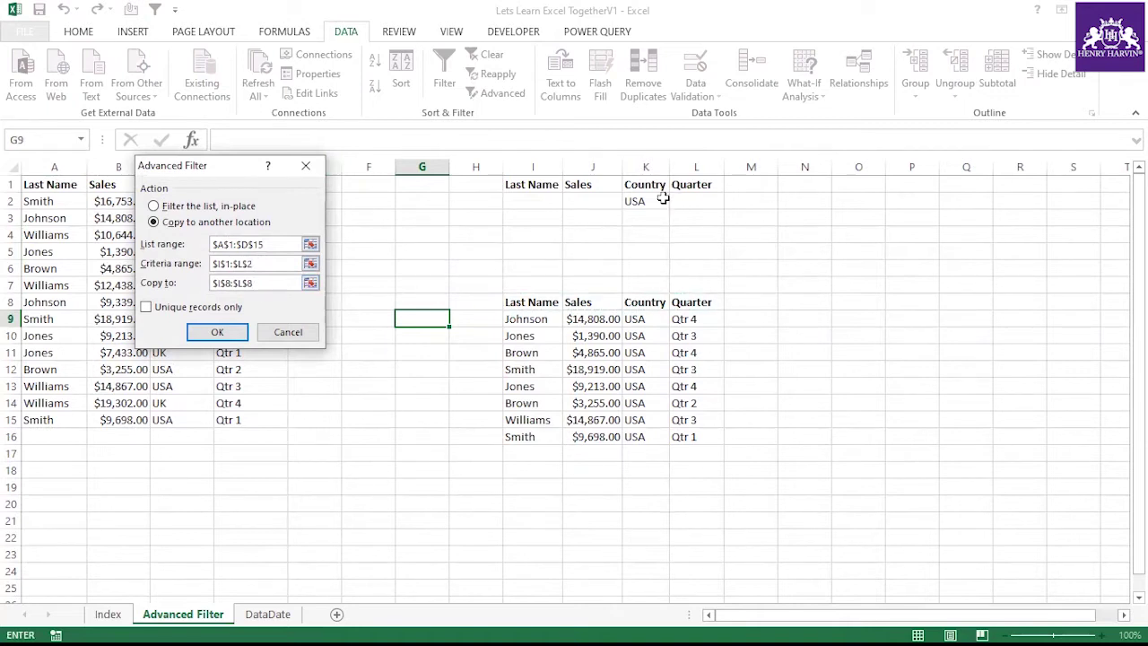
click(283, 334)
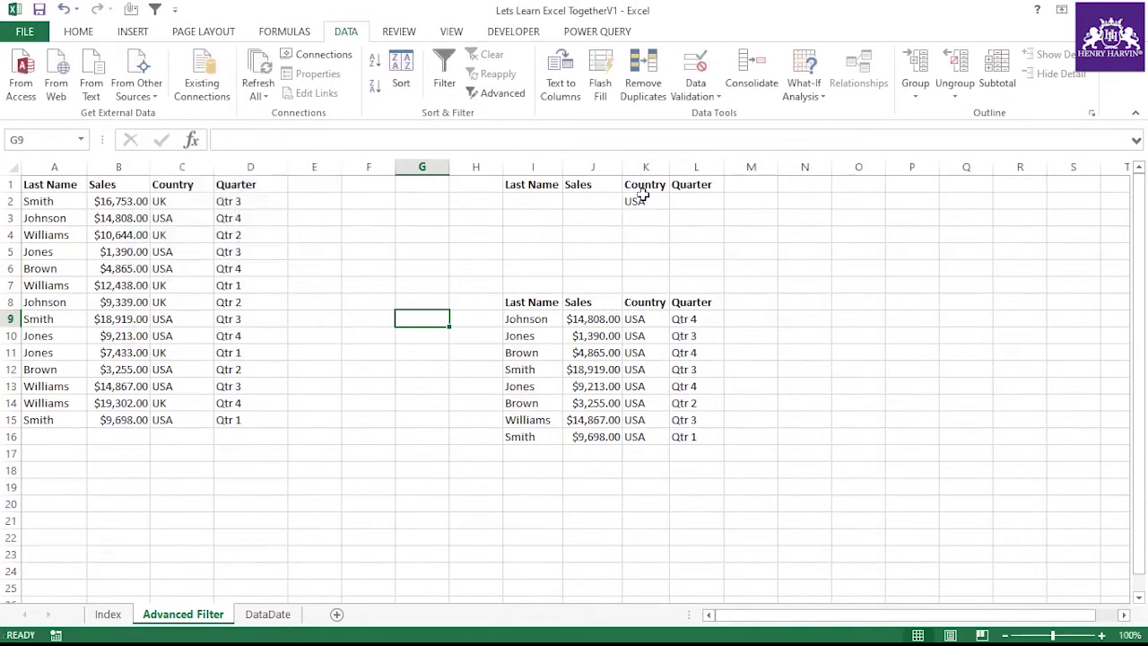
Change the Country criterion in K2 to UK and extract the matching records to I8:L8 with Advanced Filter.
click(643, 198)
text(UK)
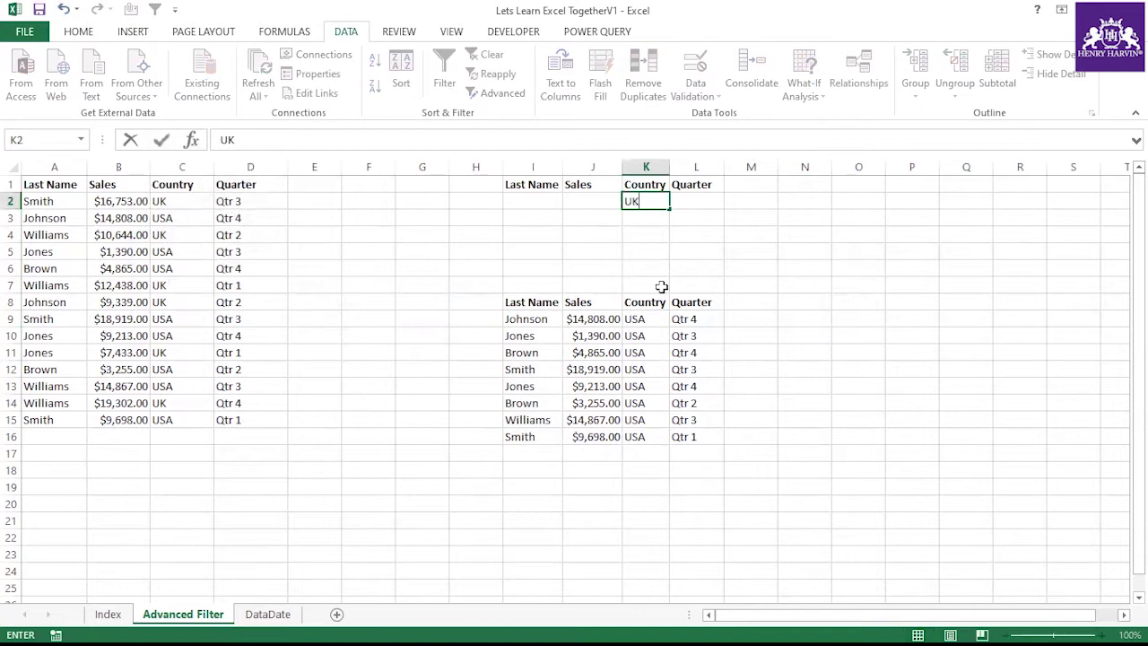
click(273, 286)
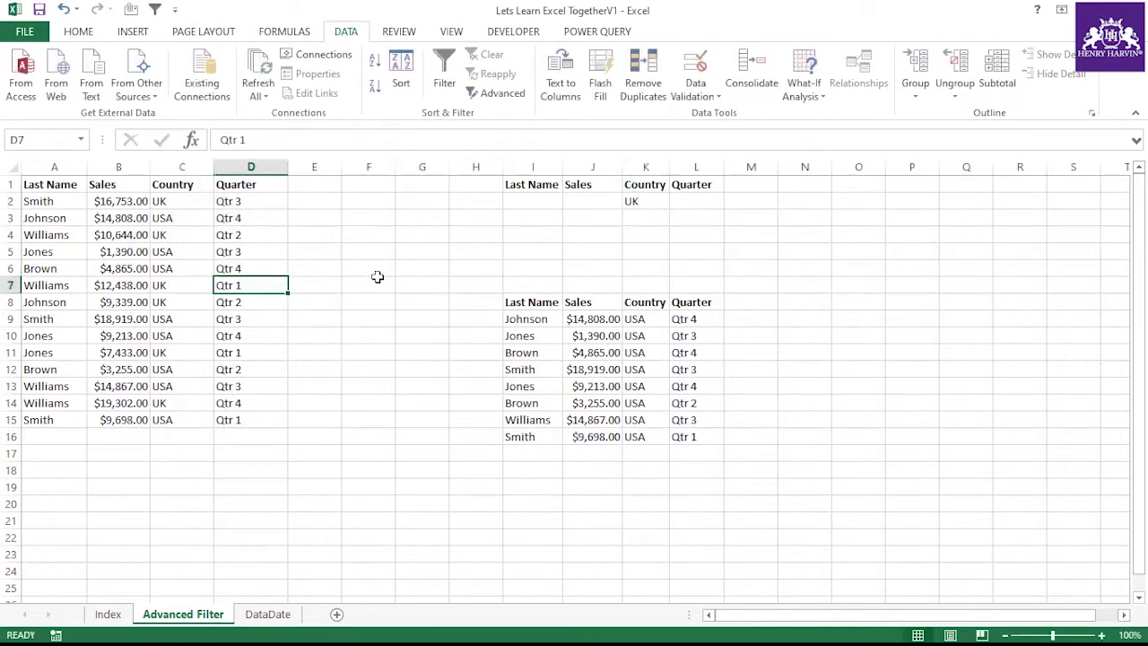
click(497, 93)
click(217, 221)
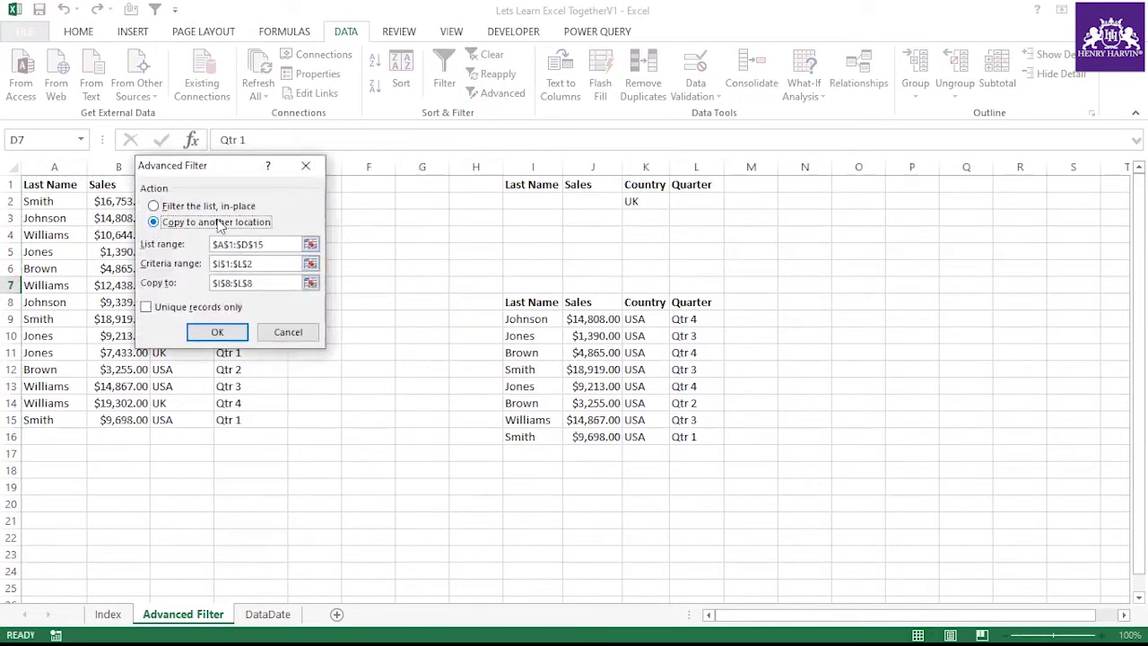
click(216, 333)
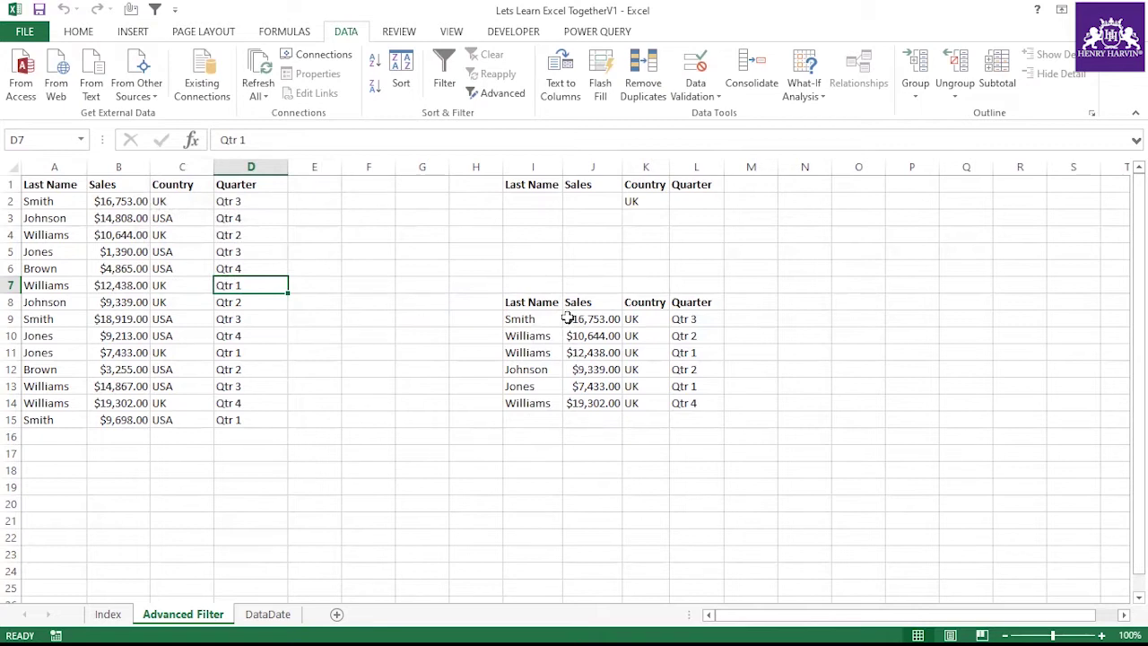
drag(526, 301, 689, 406)
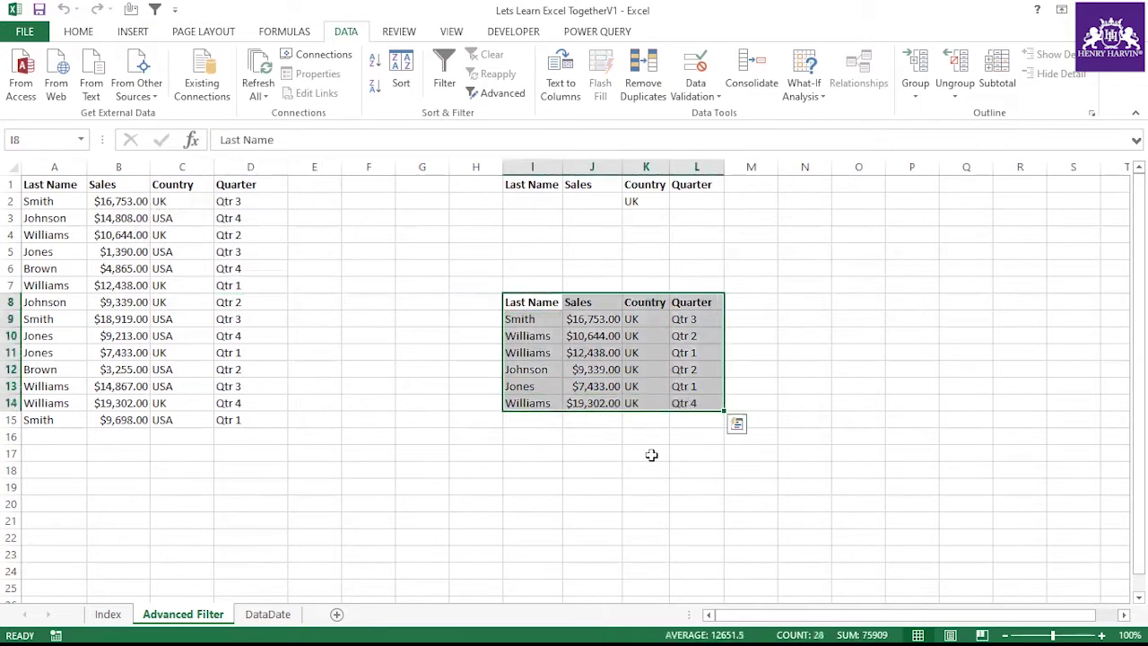
click(647, 452)
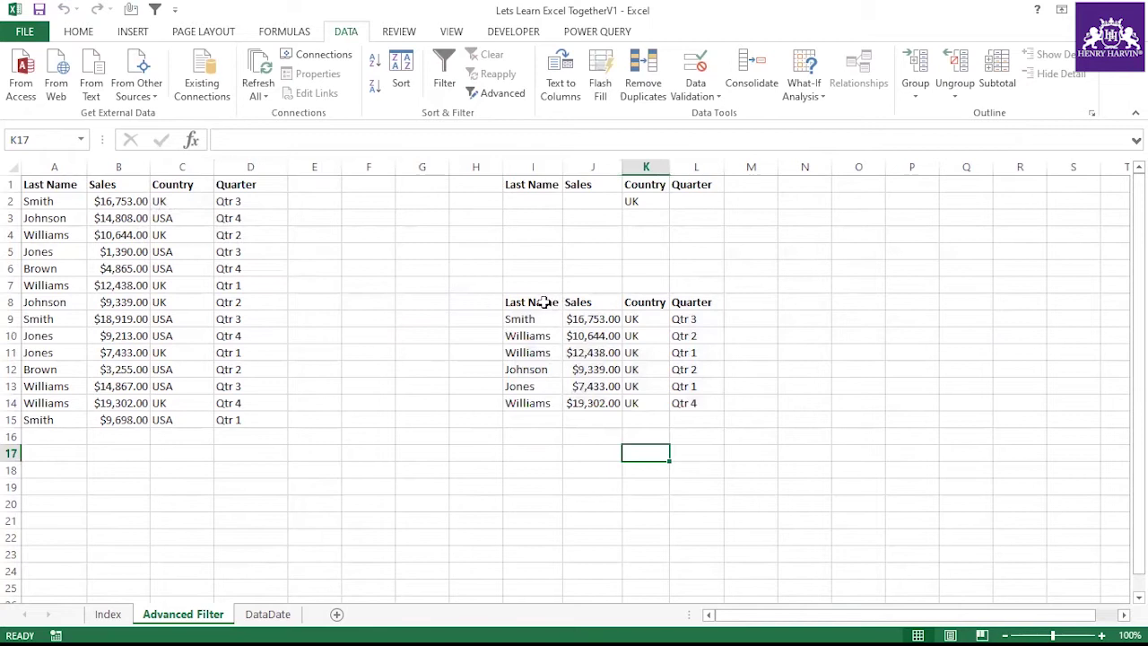
drag(535, 303, 705, 320)
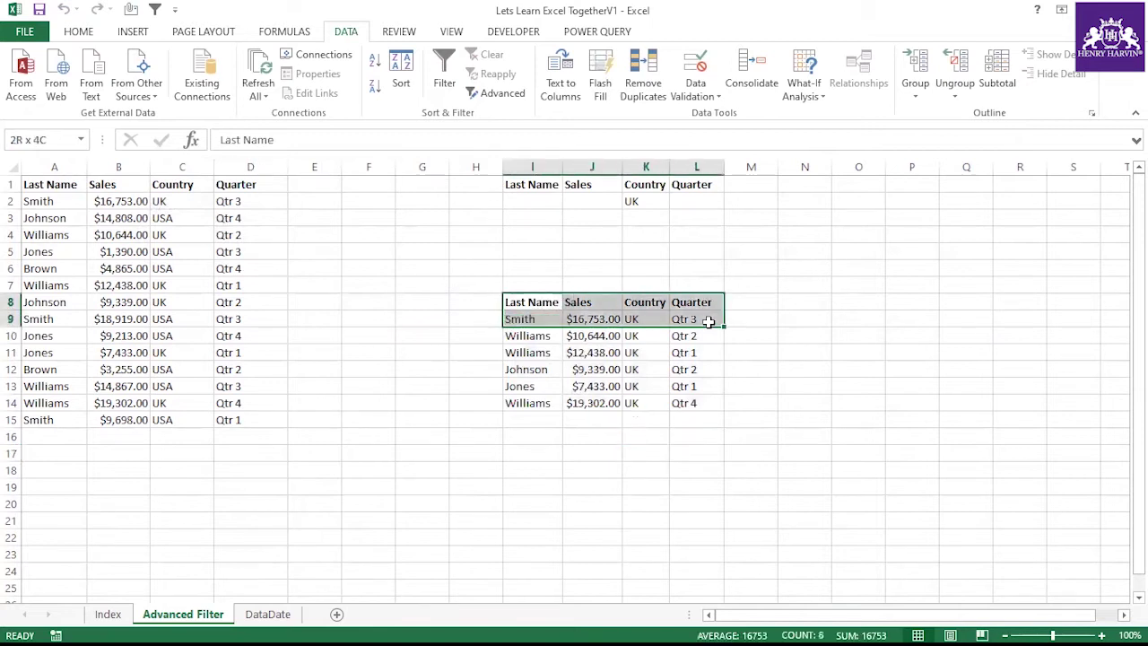
click(362, 383)
Change the country in C4 of the source table to India and set the Country criterion in K2 to India.
double_click(189, 234)
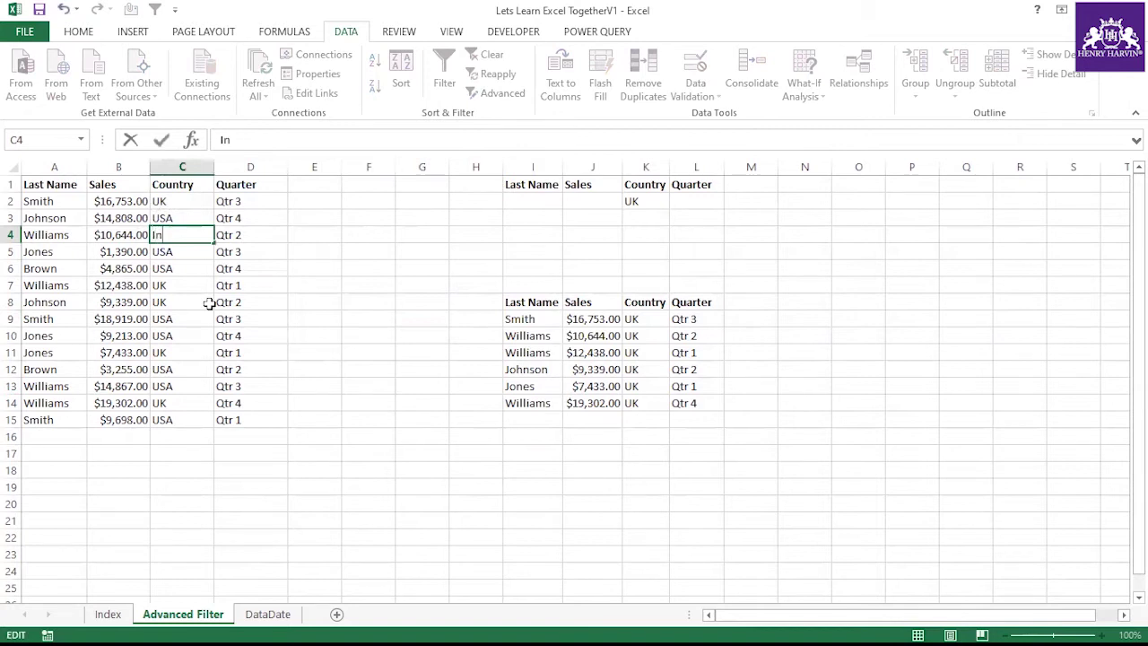
click(375, 384)
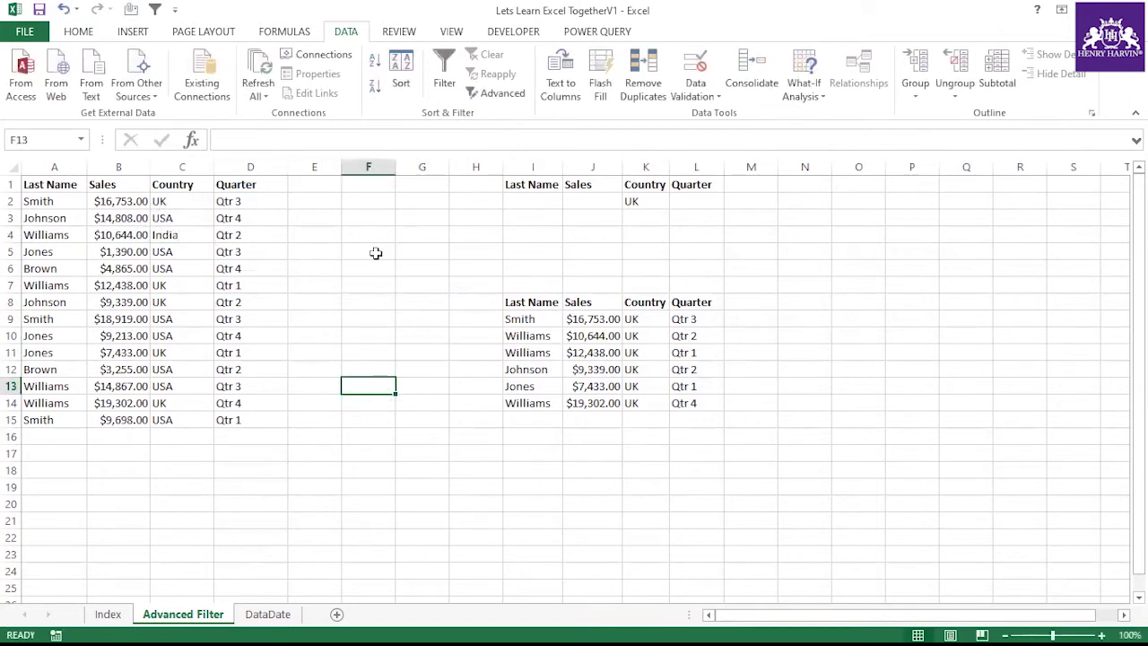
click(636, 202)
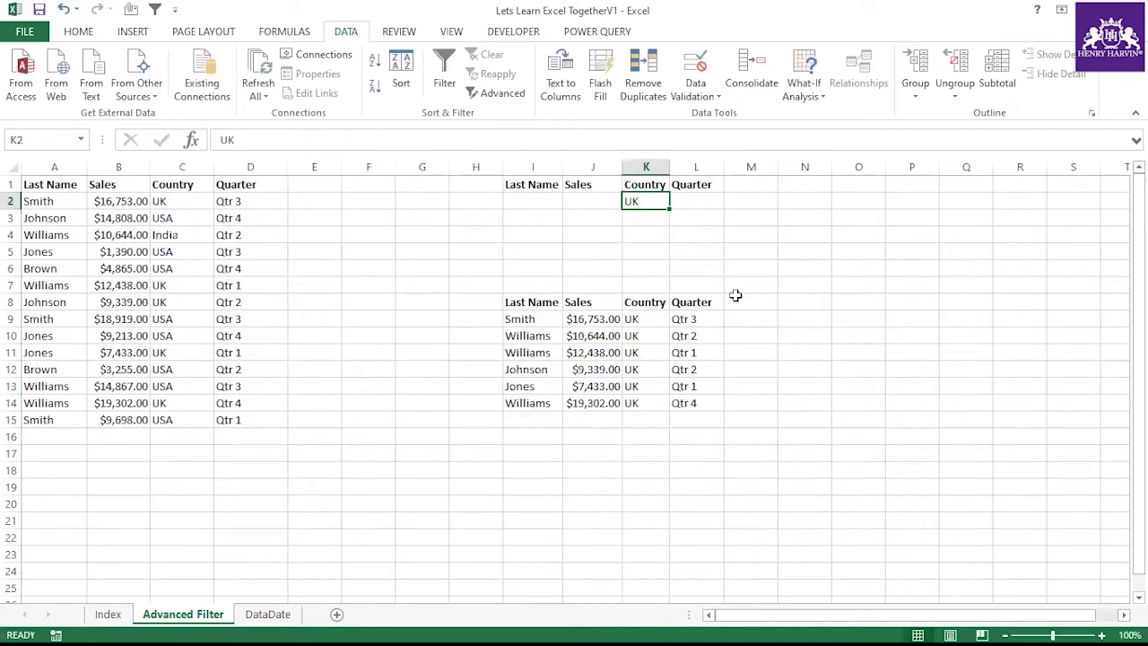
text(India)
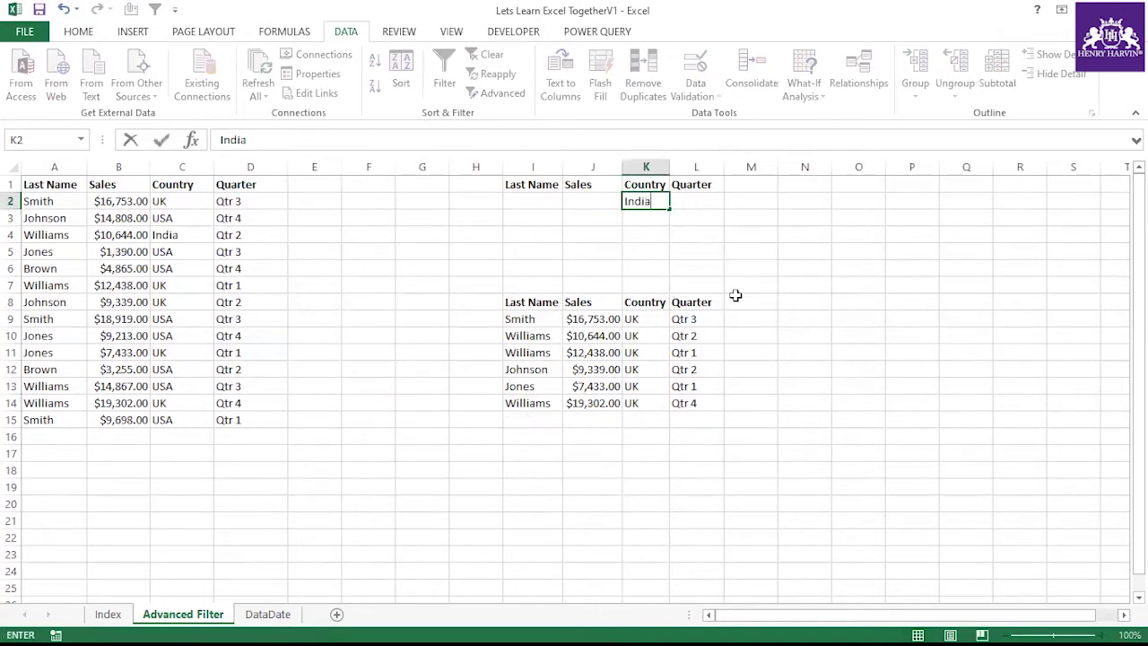
click(797, 286)
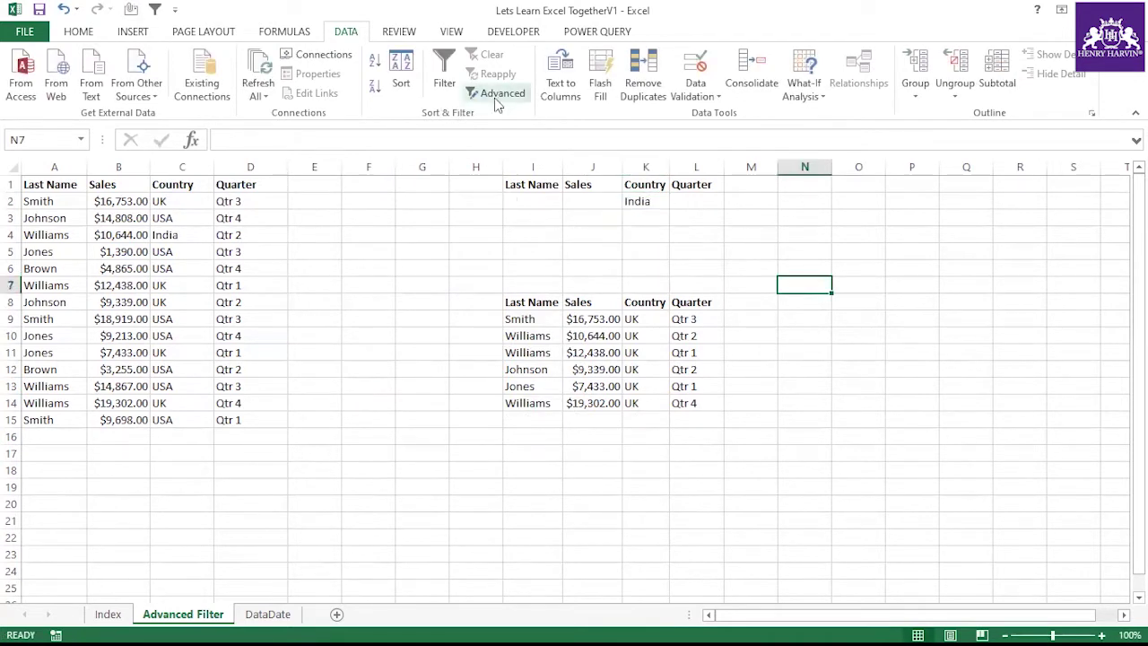
click(516, 303)
drag(516, 303, 681, 321)
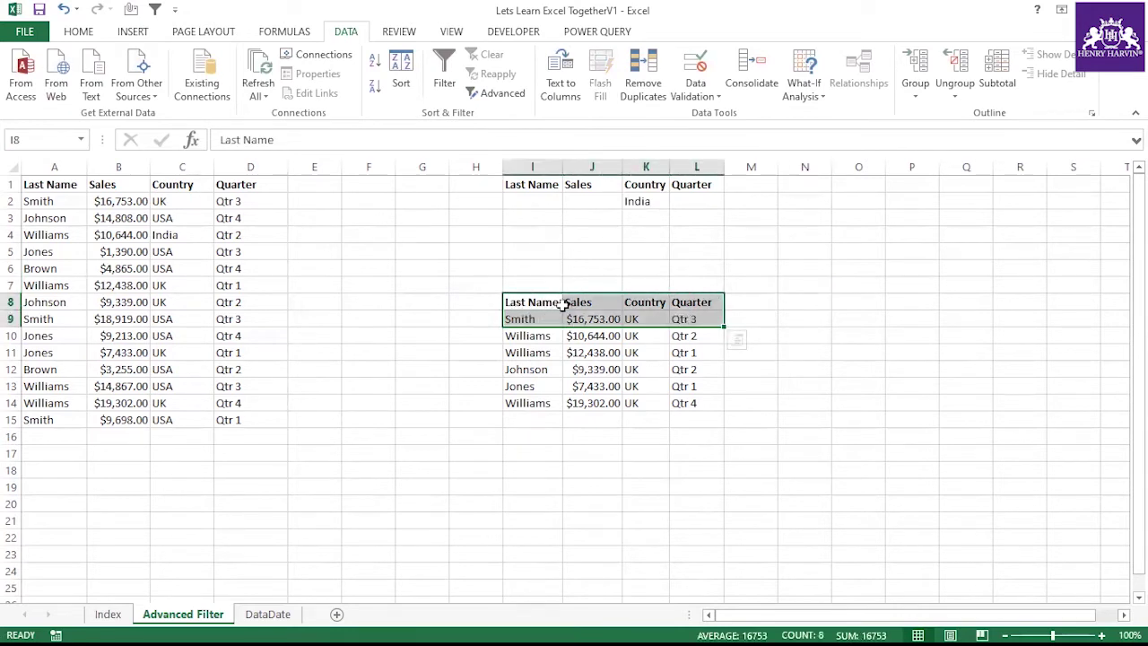
drag(532, 301, 698, 405)
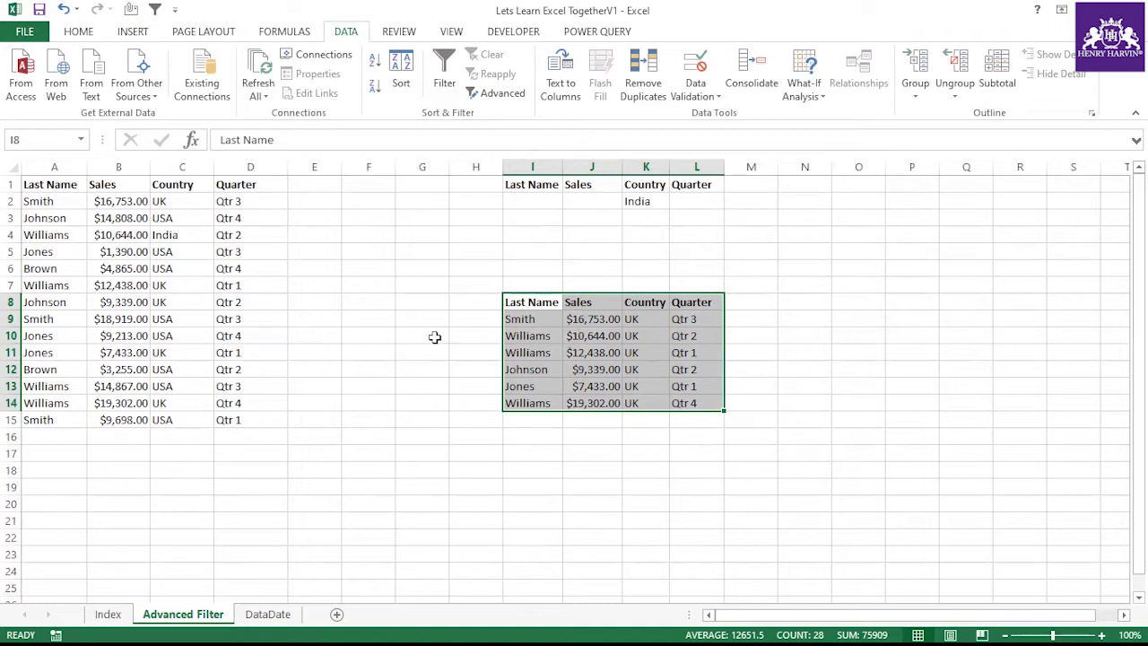
Extract the India records to I8:L8 with Advanced Filter, using list range A1:D15 and criteria range I1:L2.
click(496, 93)
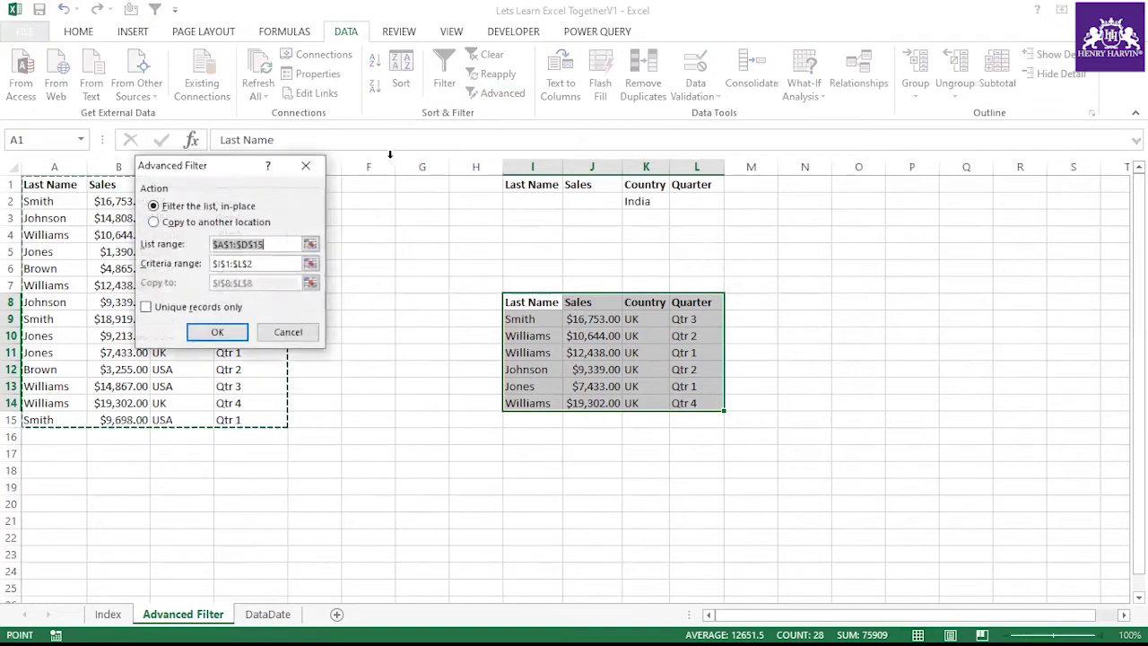
click(184, 225)
click(252, 264)
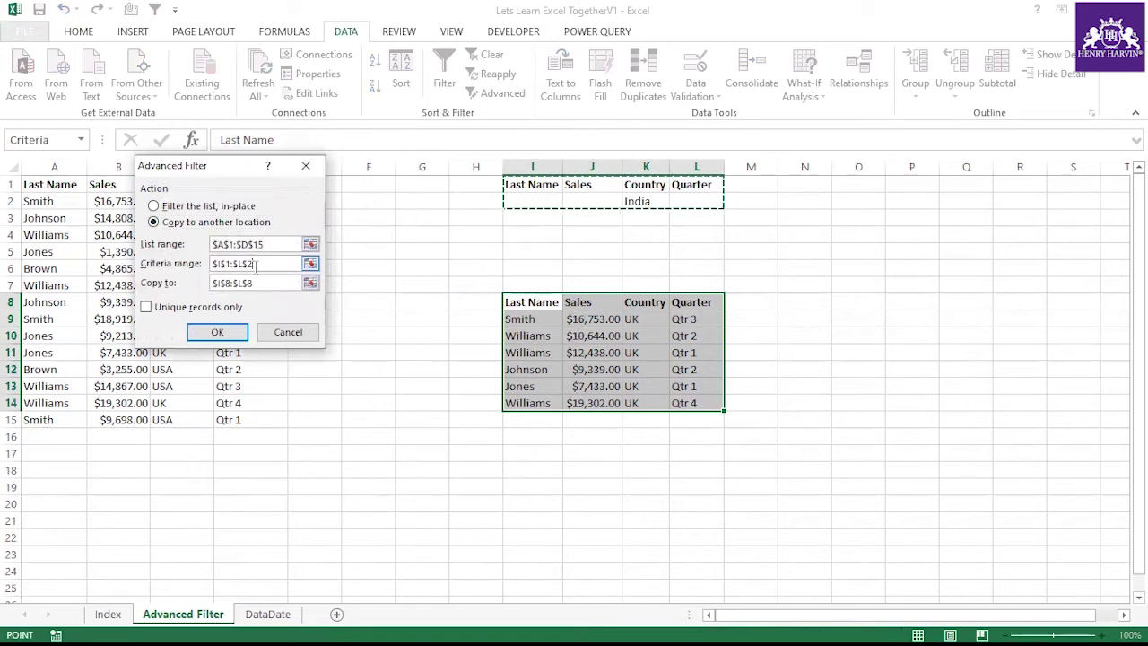
click(217, 331)
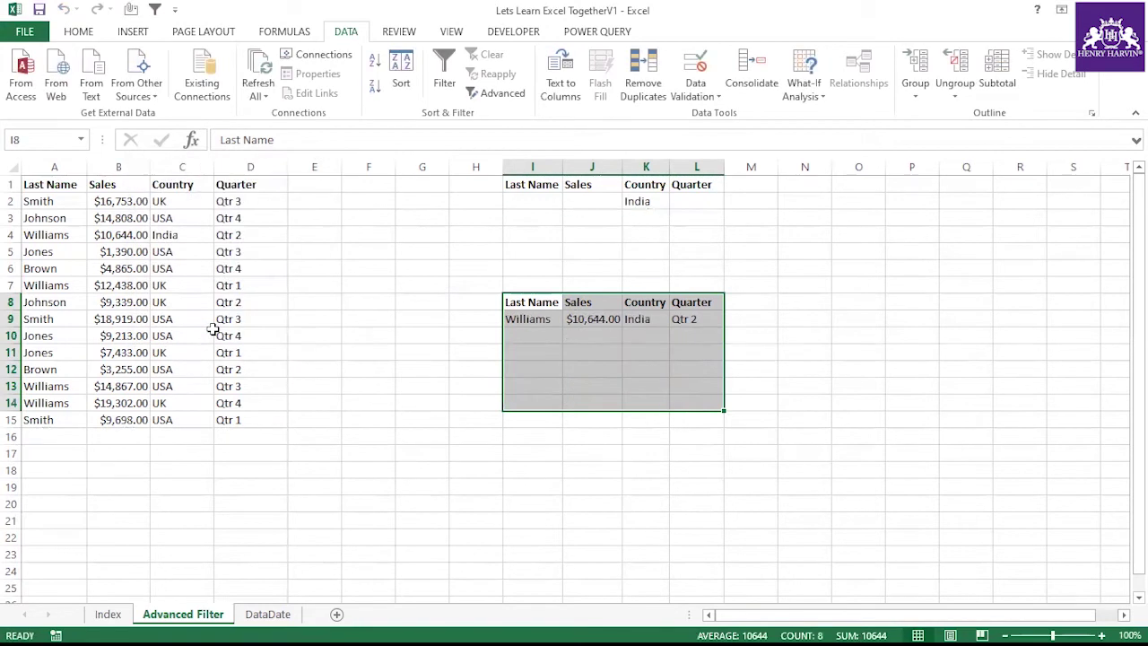
click(540, 433)
click(532, 305)
drag(643, 308, 685, 320)
click(661, 369)
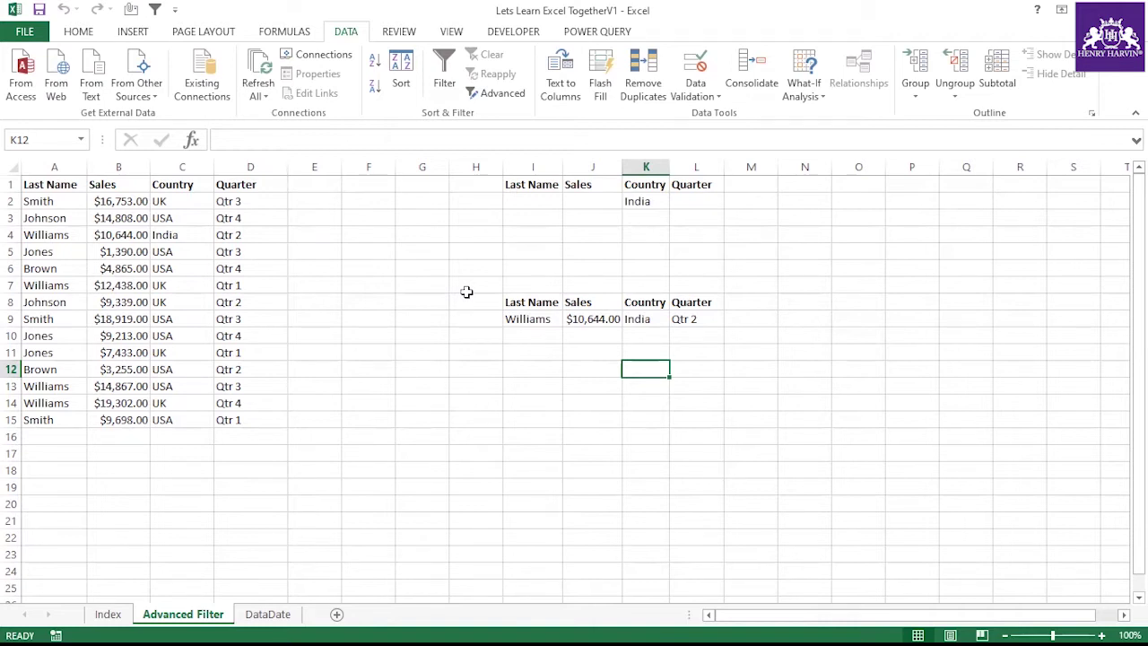
drag(27, 186, 221, 422)
click(457, 350)
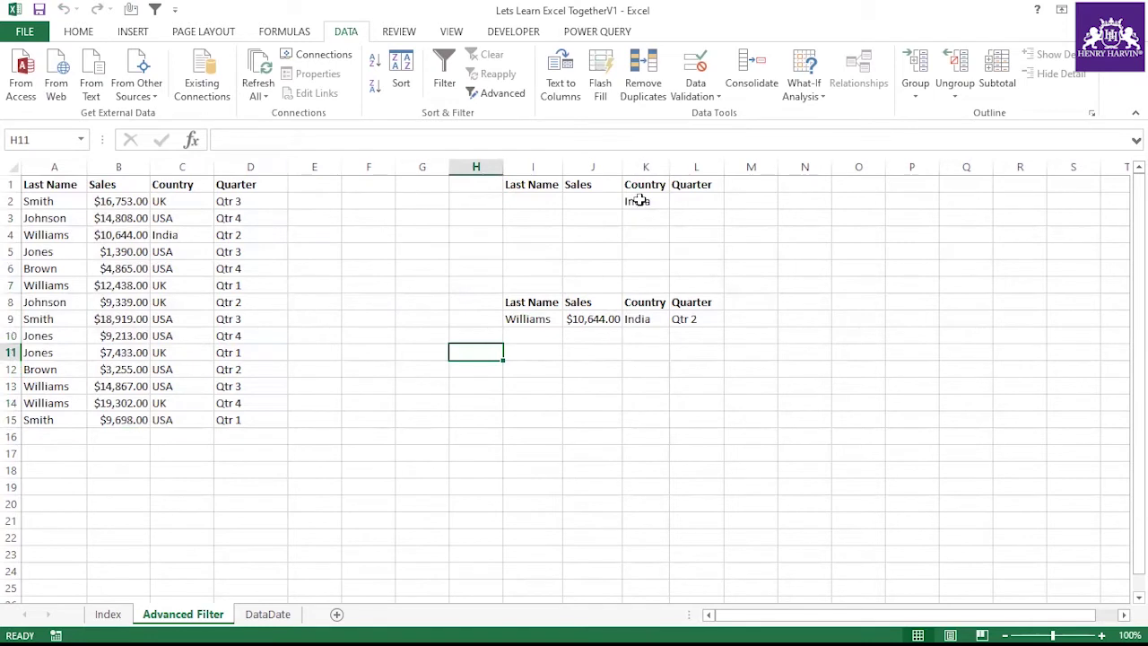
Copy the India record in row 4 to row 16 and change its quarter in D16 to Qtr 3.
drag(60, 234, 230, 235)
key(ctrl+c)
drag(66, 434, 236, 438)
key(ctrl+v)
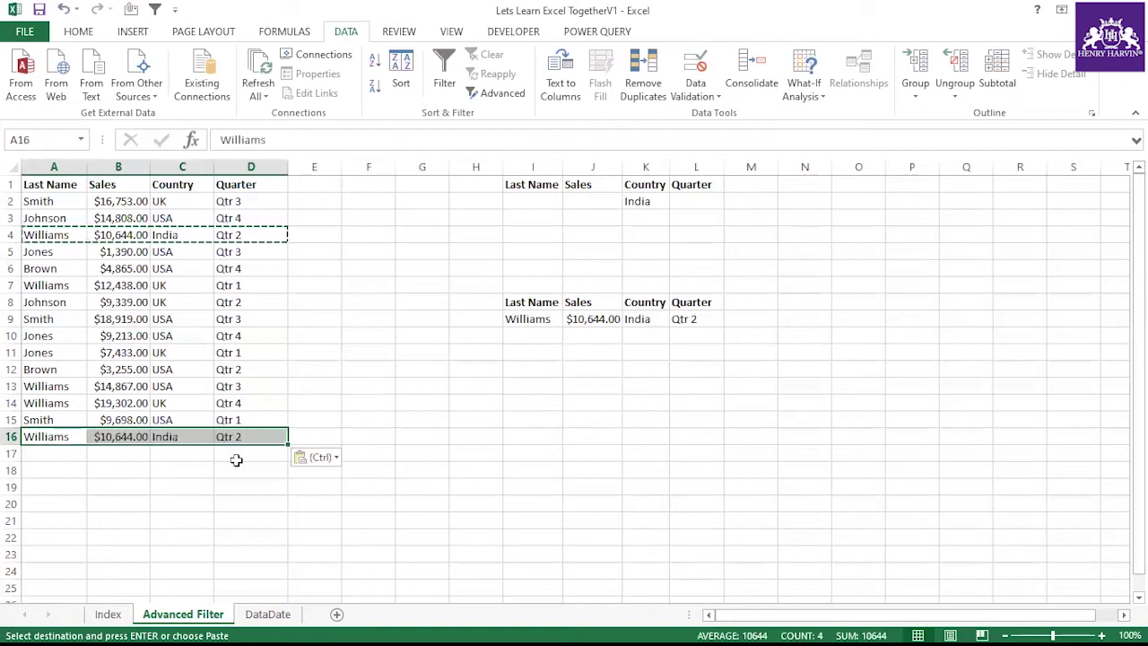
click(229, 471)
double_click(257, 435)
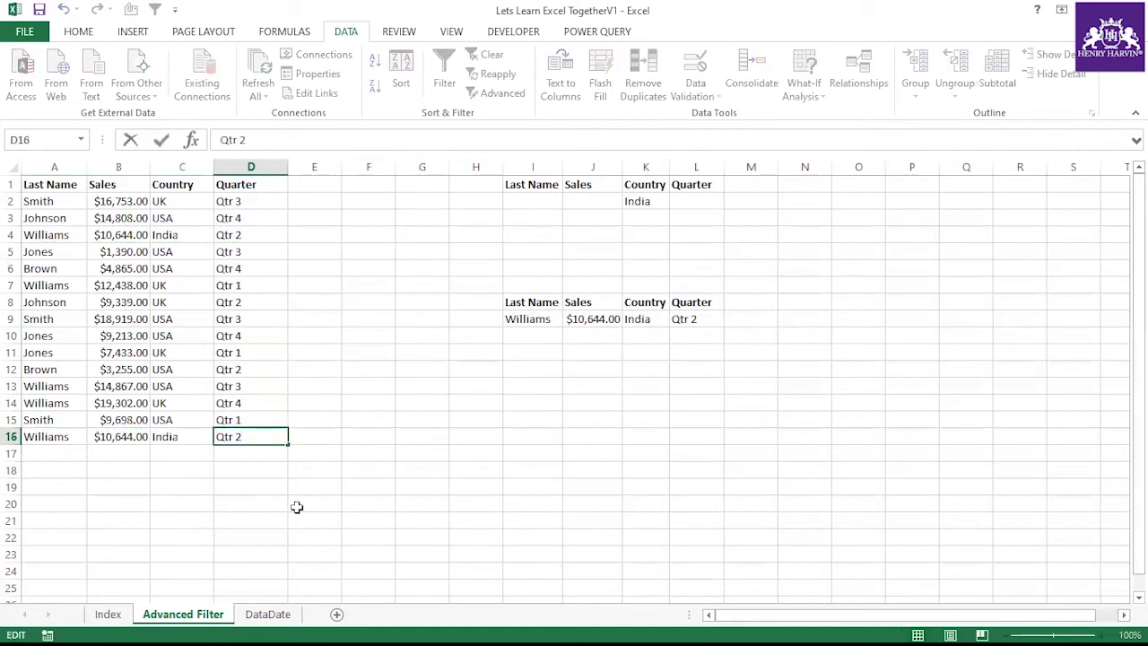
click(361, 499)
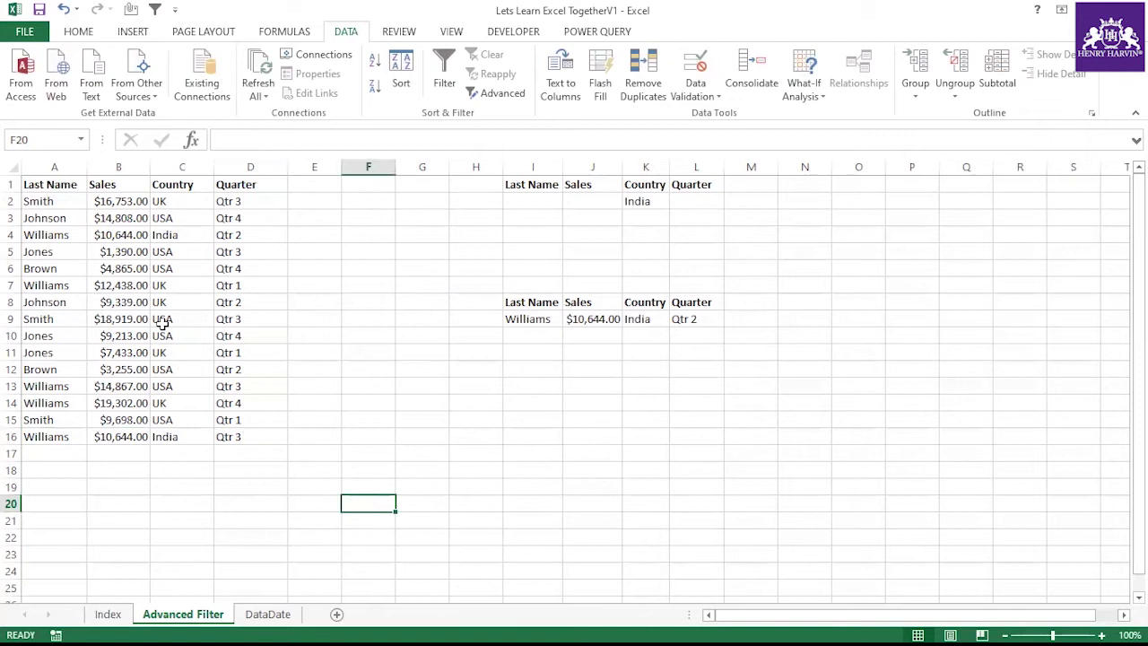
Copy the five records in A8:D12 to the empty rows starting at A17.
drag(62, 302, 225, 367)
key(ctrl+c)
click(77, 456)
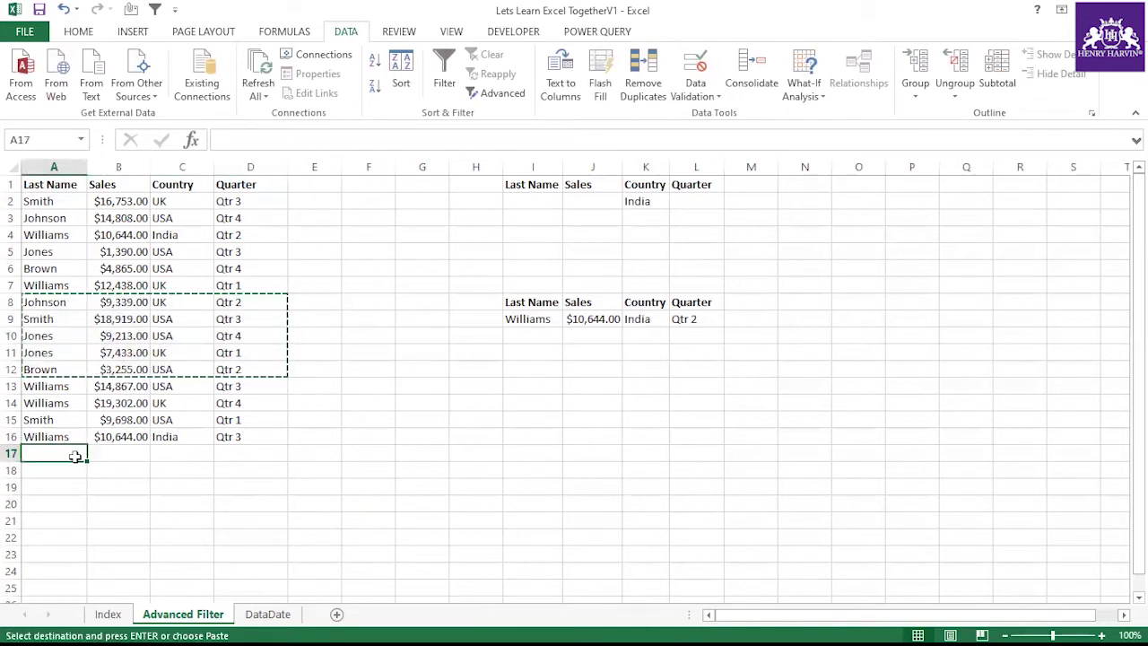
key(ctrl+v)
click(397, 417)
key(Escape)
Change the country of the five added records in C17:C21 to India.
click(176, 451)
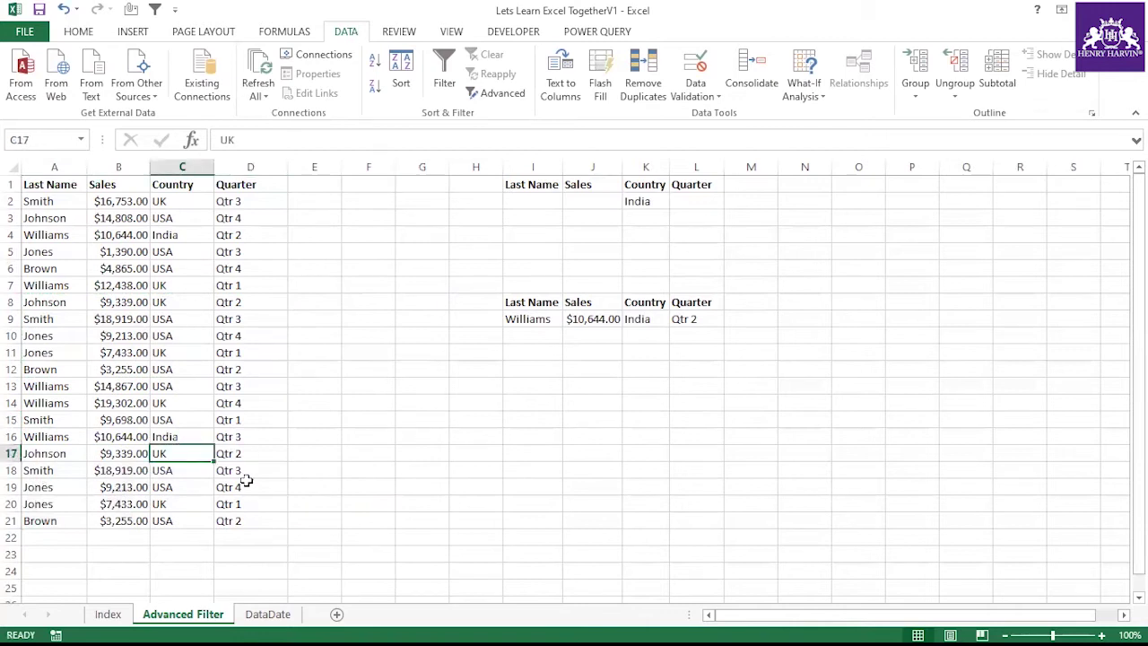
text(India)
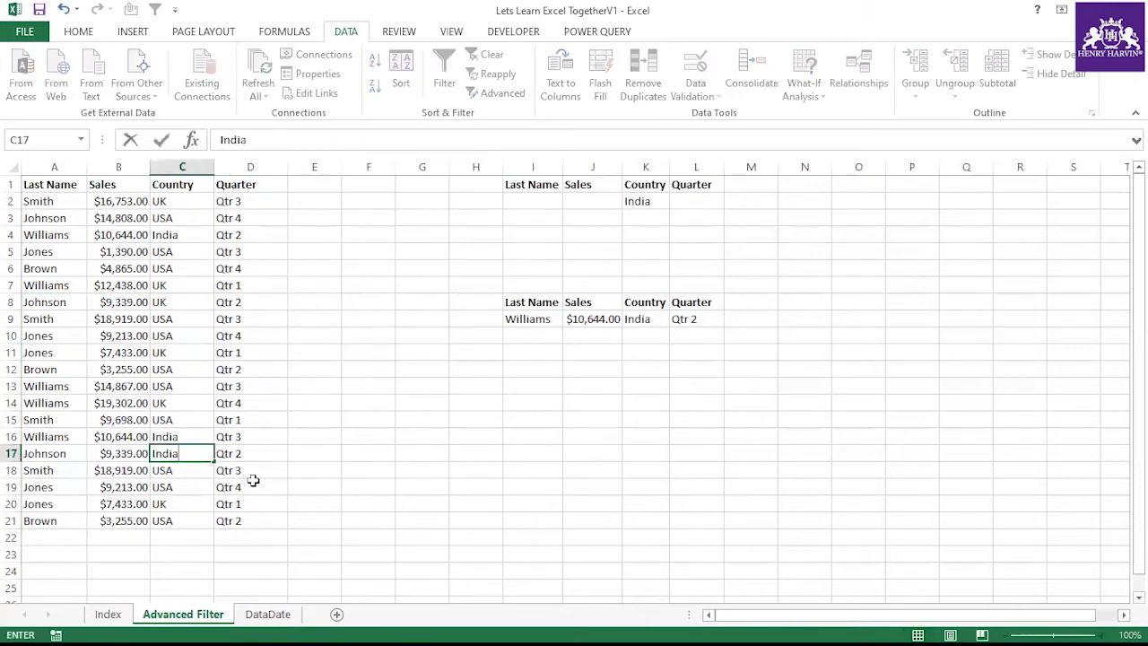
click(335, 467)
click(194, 472)
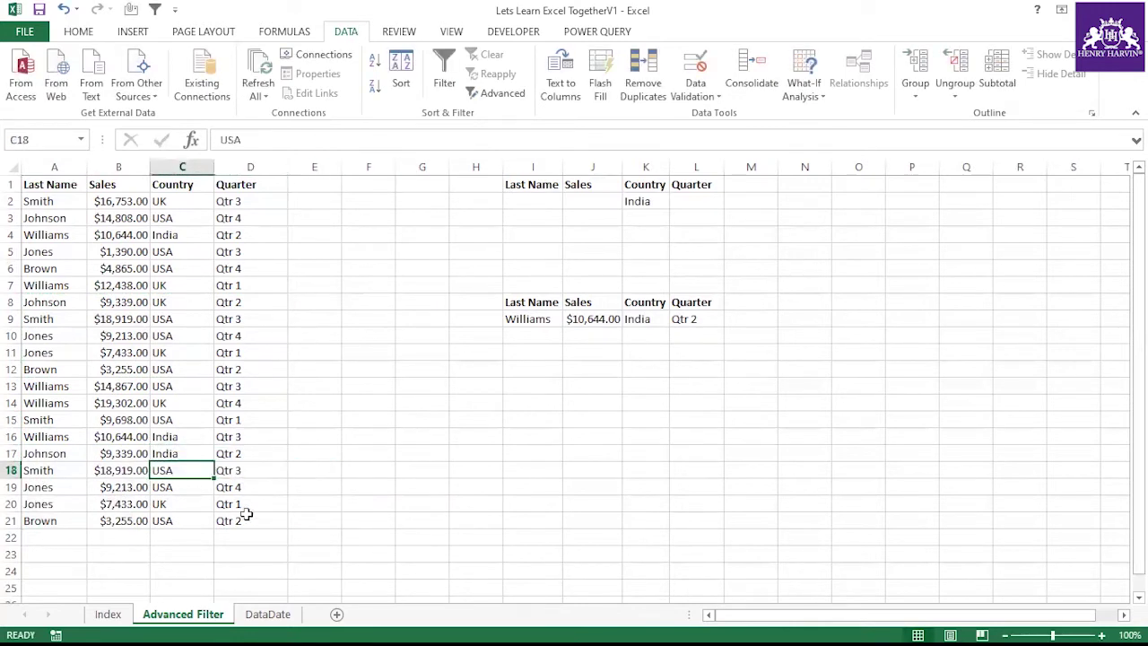
text(India)
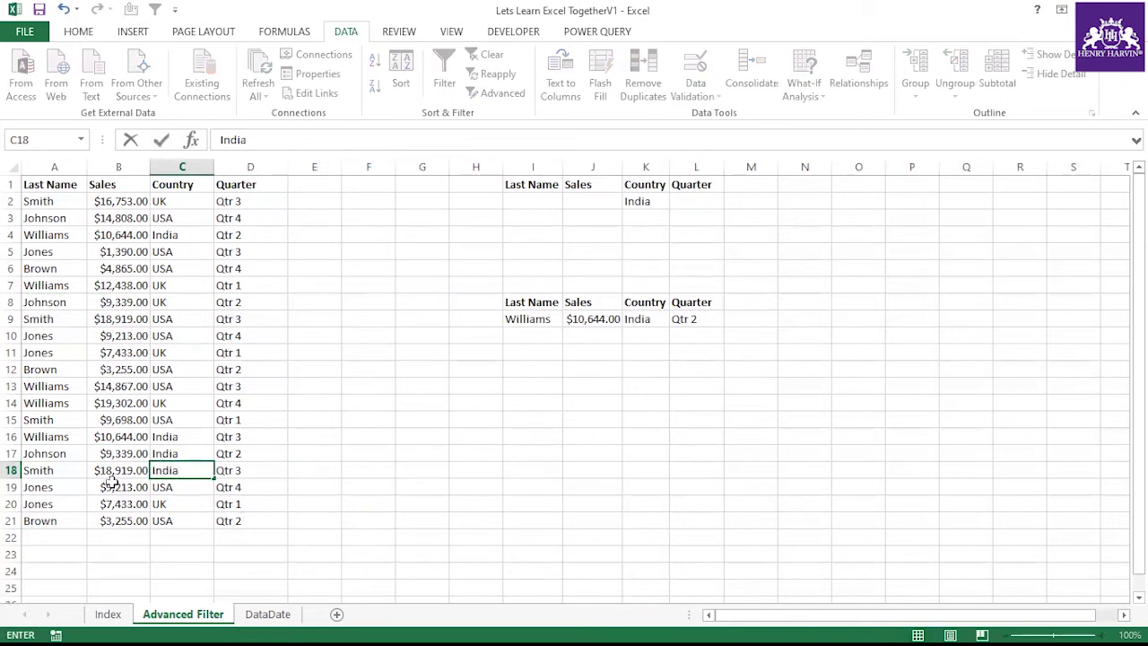
key(Return)
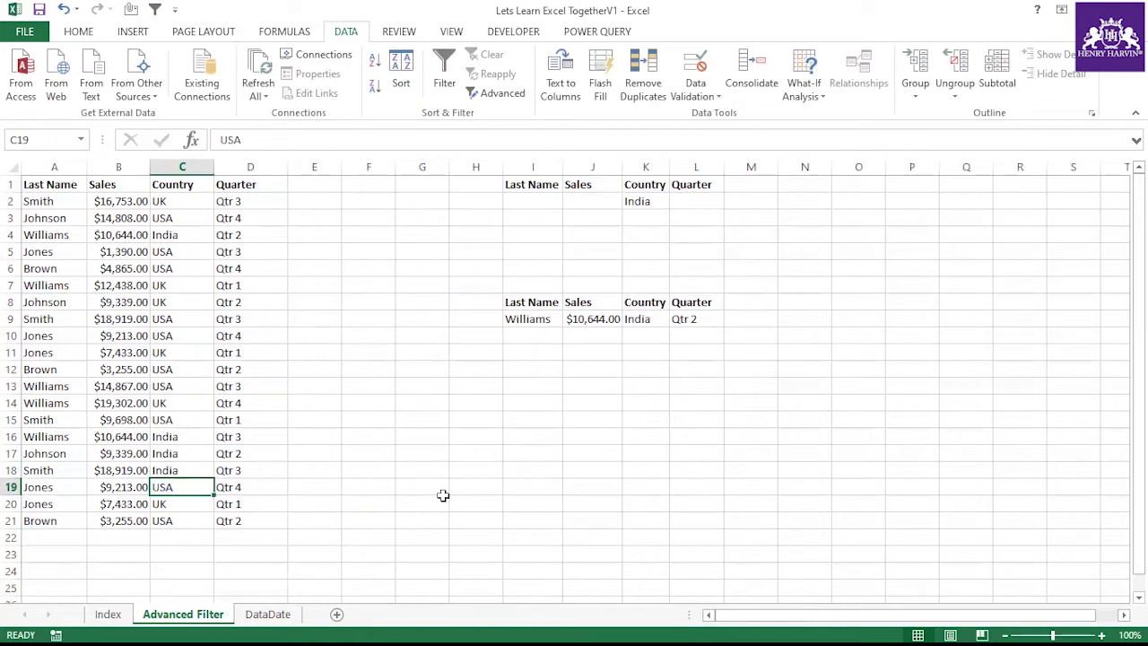
key(ctrl+d)
click(177, 503)
key(ctrl+d)
click(160, 518)
key(ctrl+d)
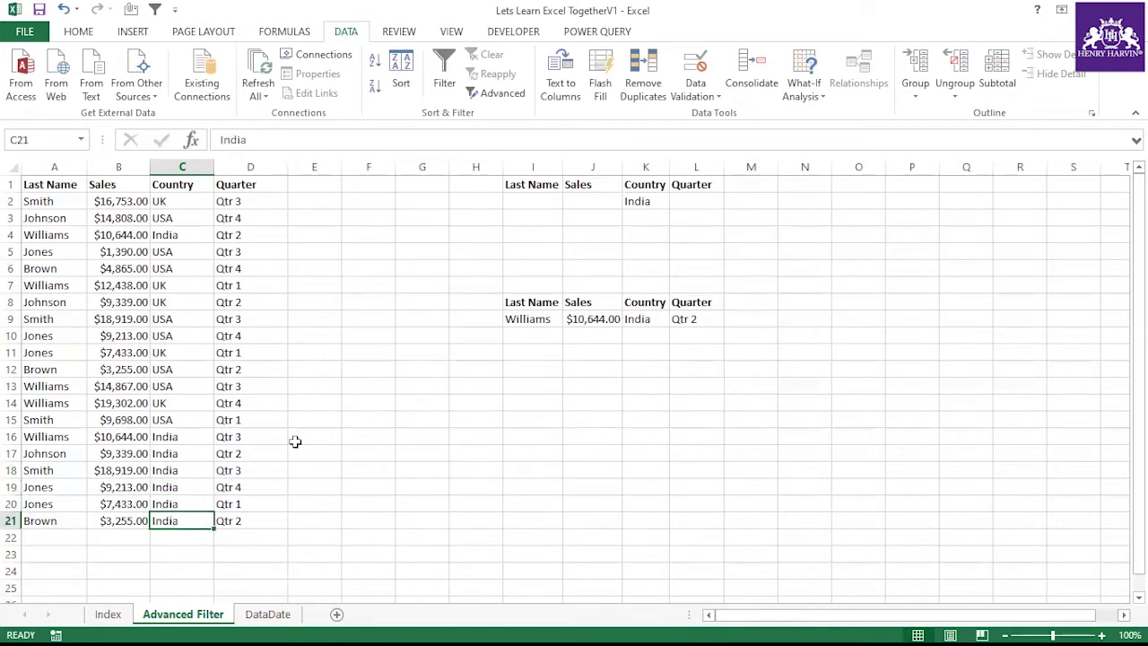
click(296, 437)
Fill Qtr 3 from D16 down to D20, copying the same value instead of continuing a series.
drag(57, 434, 224, 520)
drag(65, 197, 230, 519)
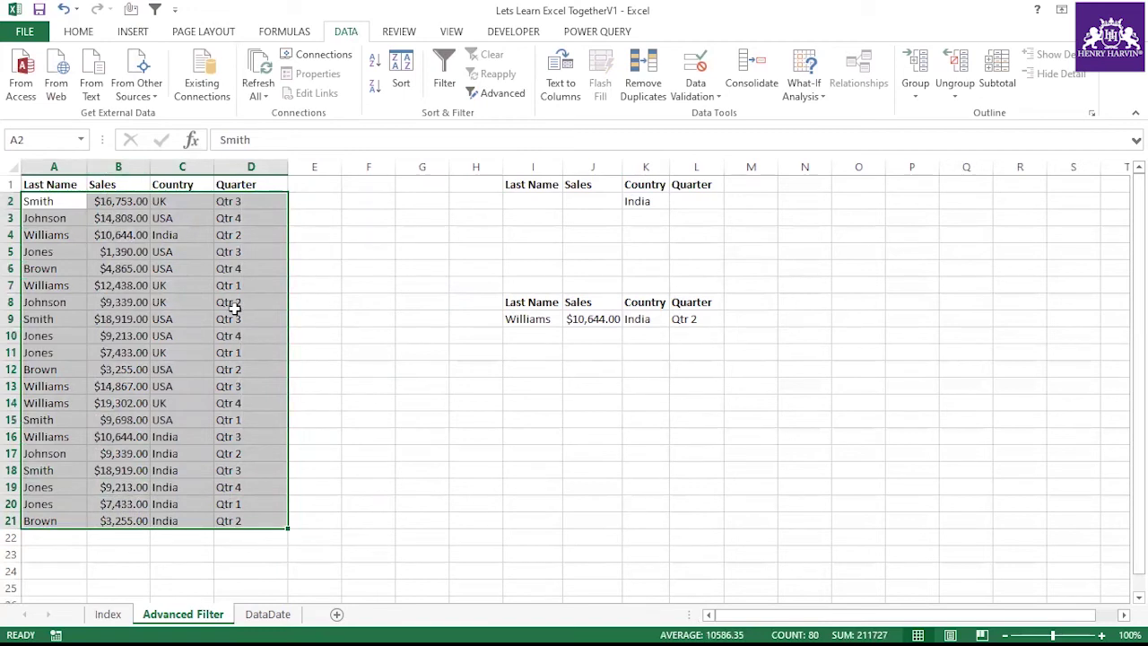
drag(69, 184, 226, 521)
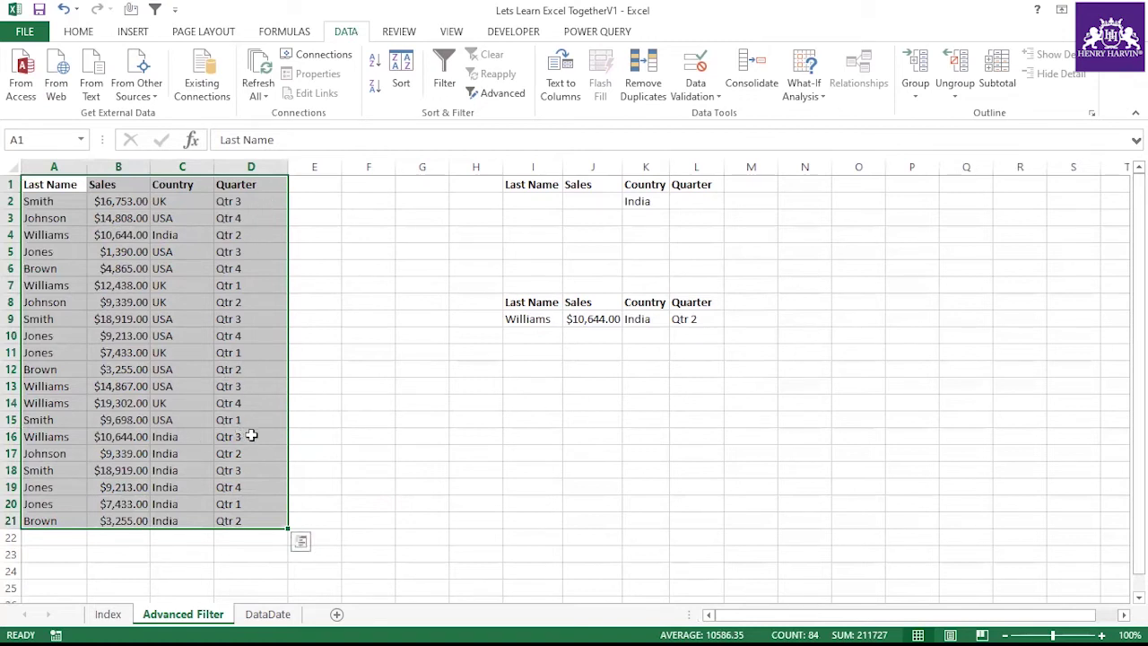
click(252, 435)
drag(288, 443, 285, 503)
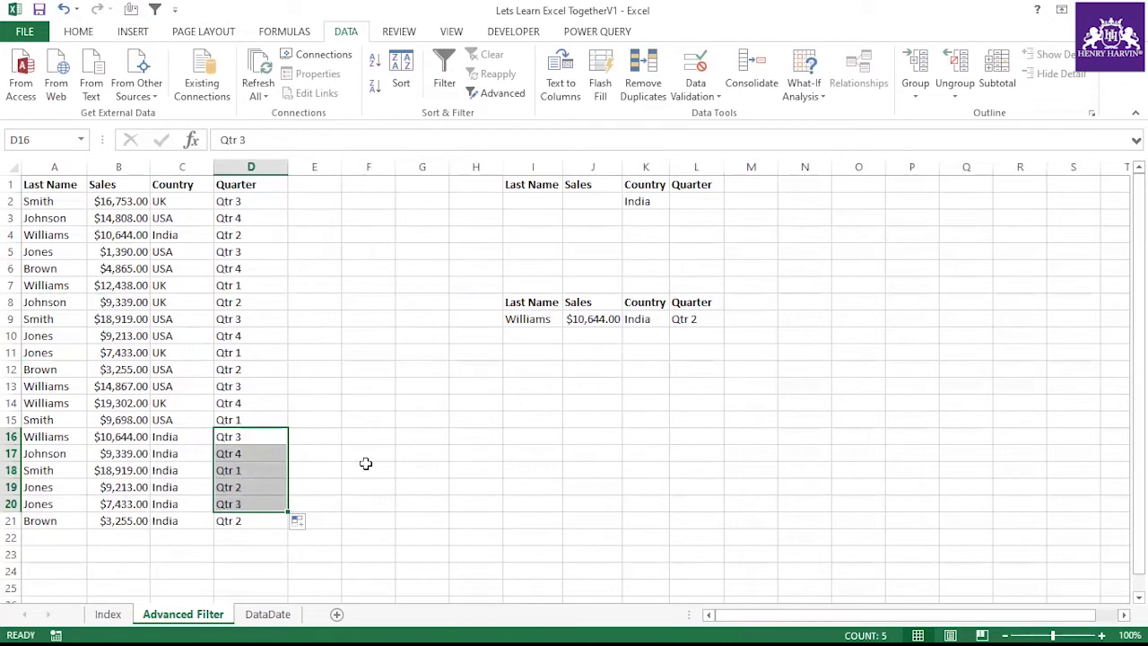
click(259, 439)
drag(287, 441, 289, 509)
click(303, 522)
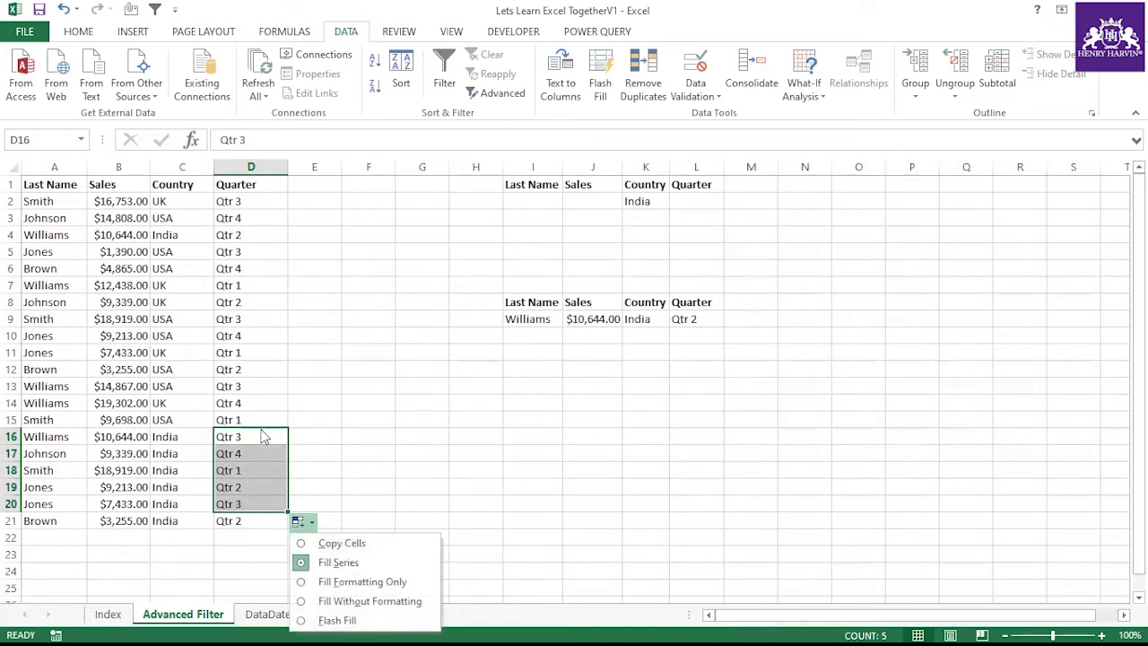
click(324, 543)
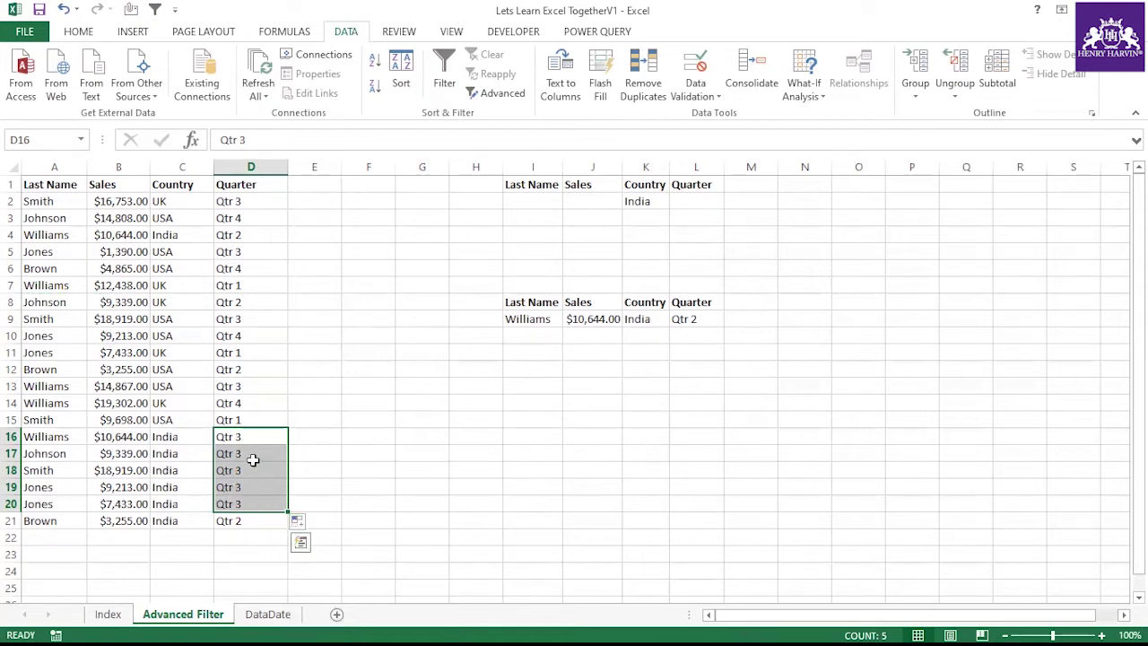
click(346, 352)
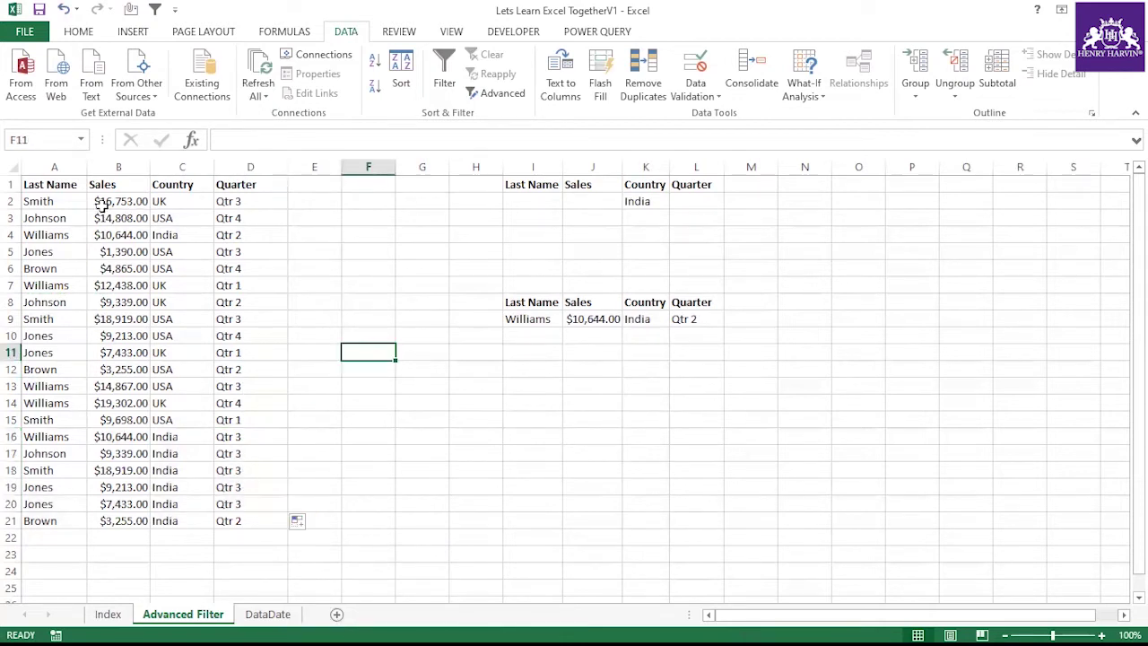
Enter the note "Short Cut for Advanced Filter" in P1.
drag(72, 184, 235, 520)
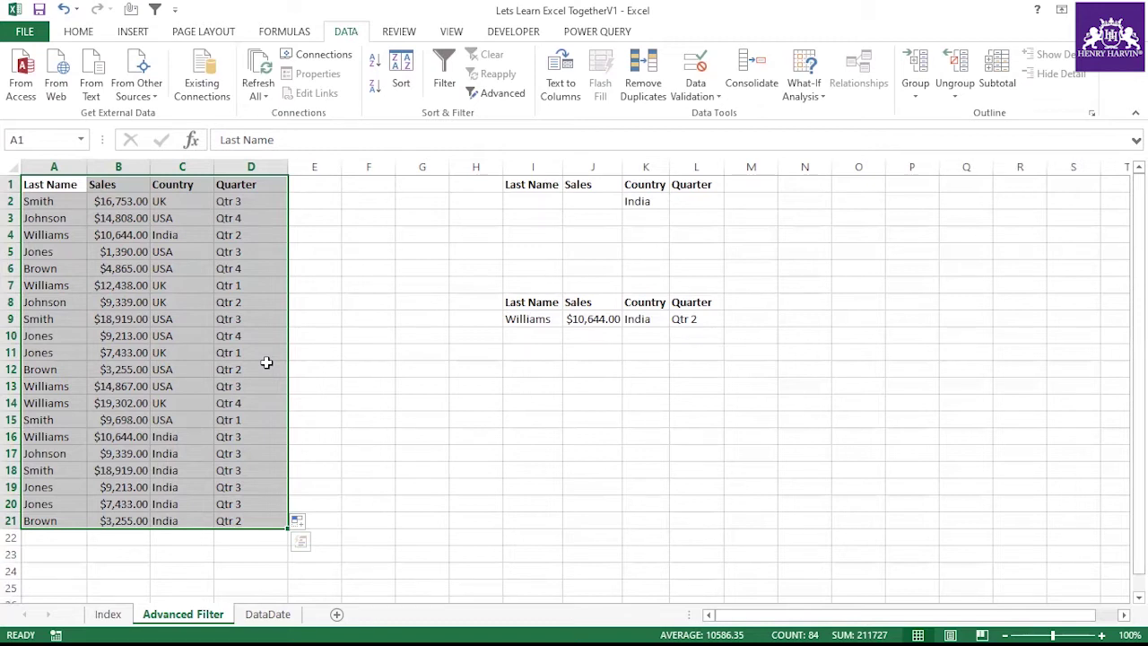
click(913, 192)
text(s)
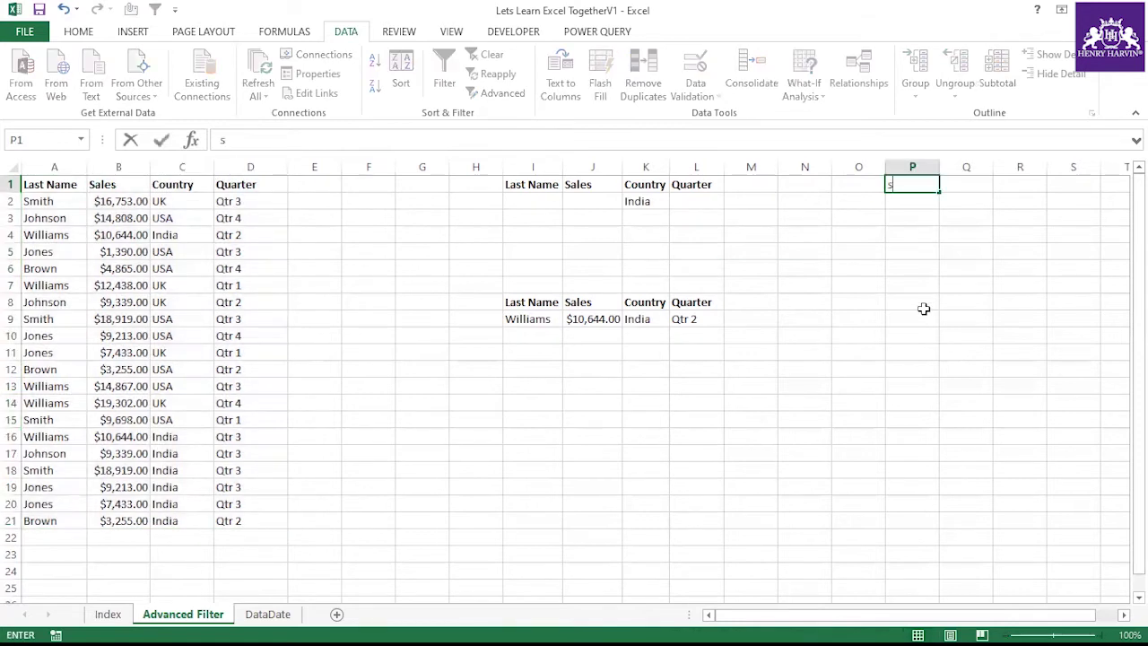
text(HORT Cut for Advanced Filter)
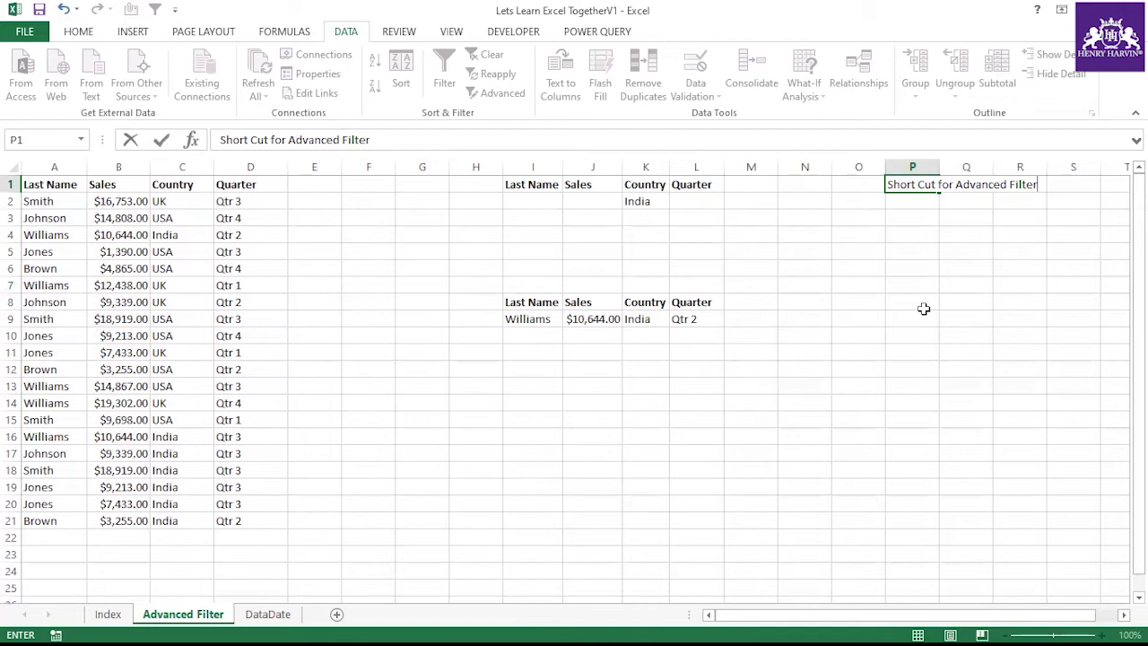
click(810, 357)
Start Advanced Filter from A1 and replace its list range with the extended source table A1:D21.
click(63, 183)
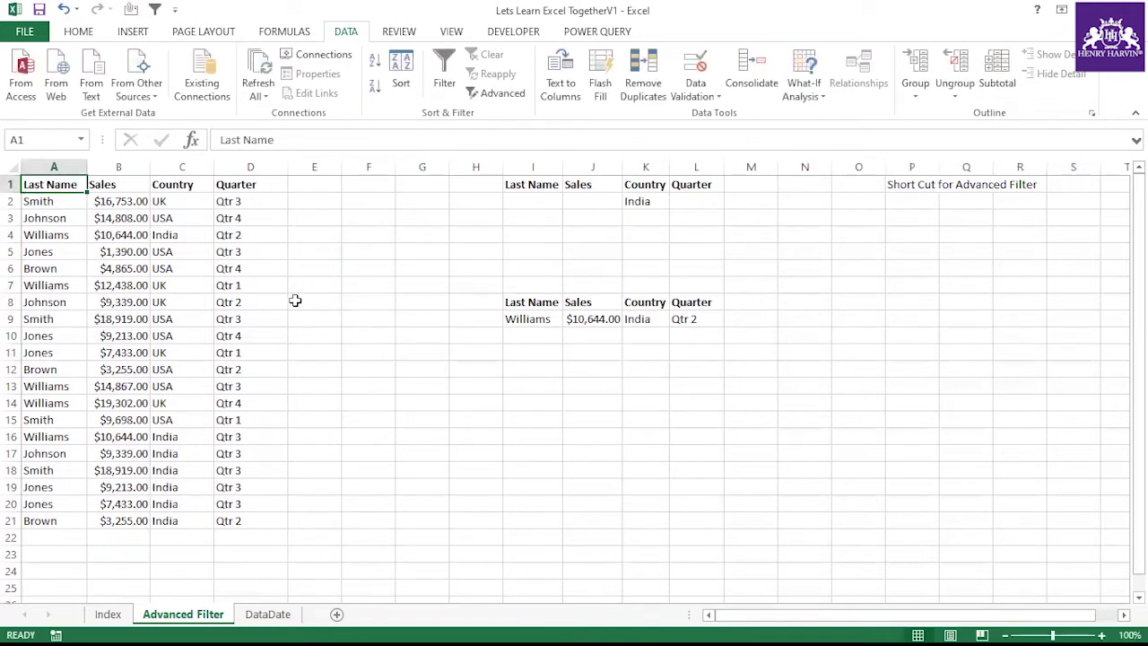
key(alt+a)
key(q)
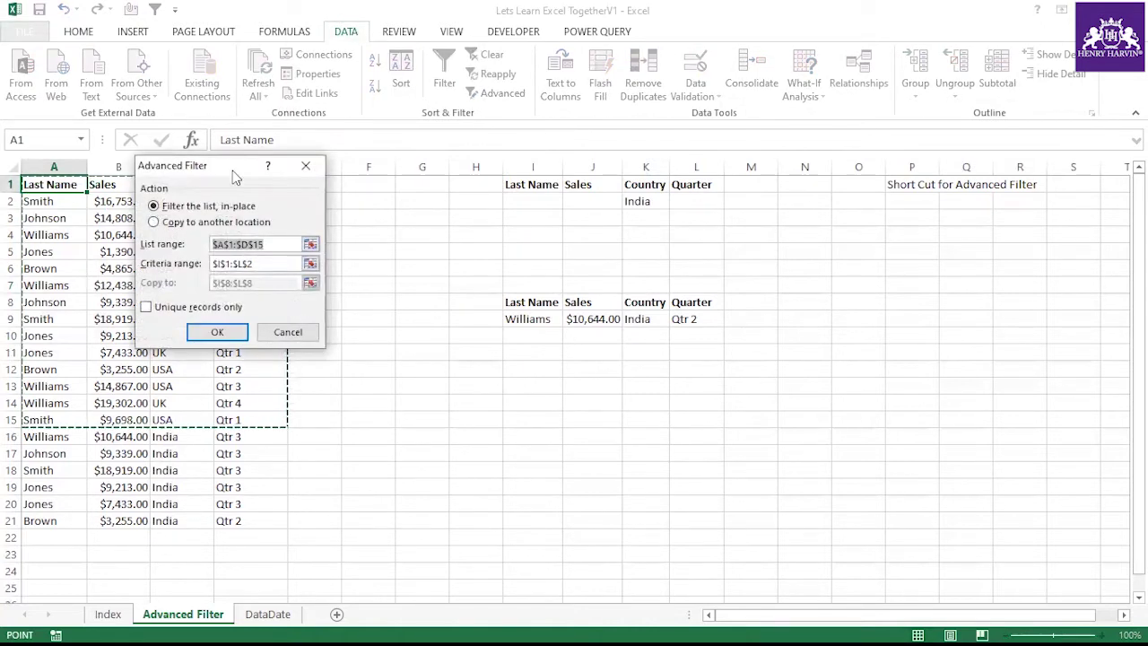
drag(224, 169, 610, 140)
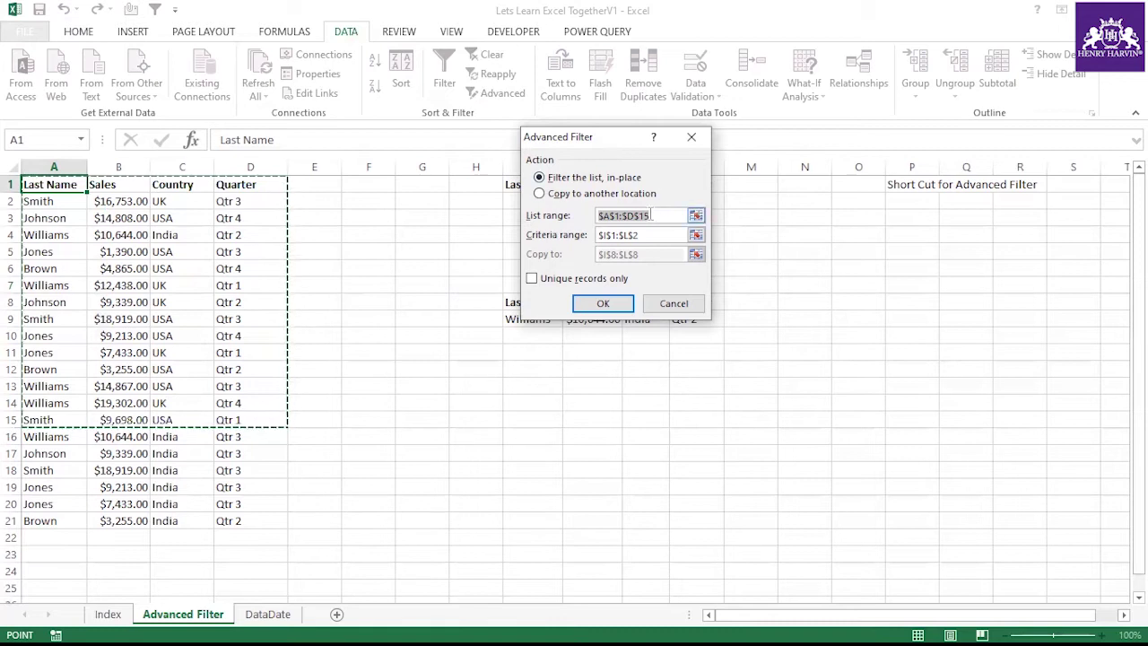
drag(661, 216, 533, 215)
key(Delete)
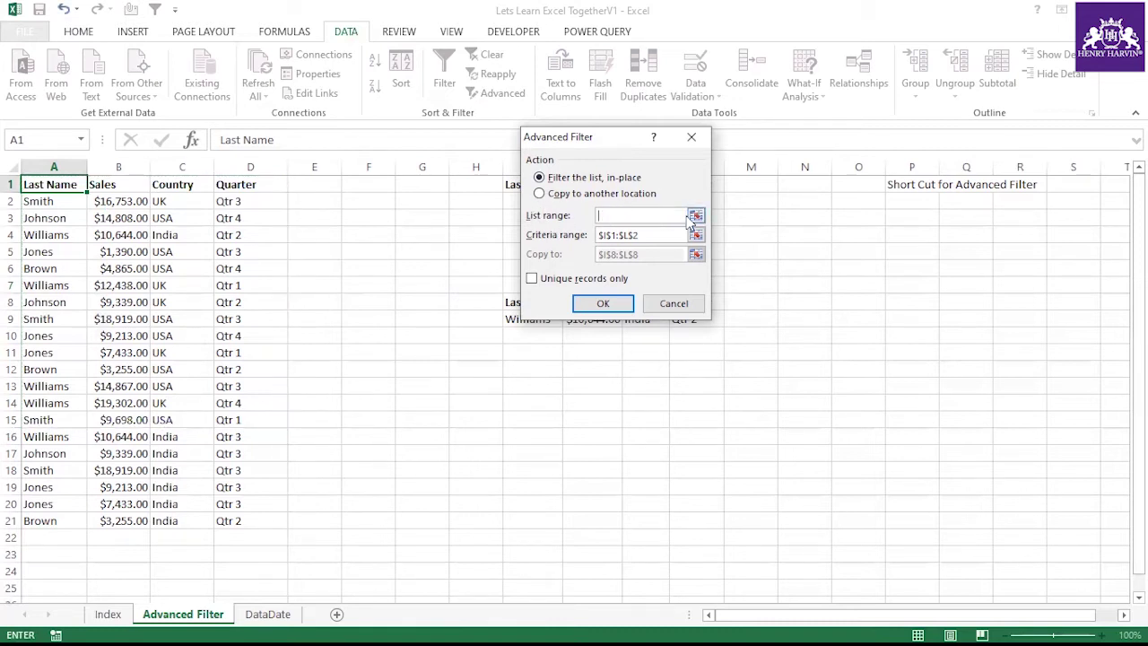
click(697, 215)
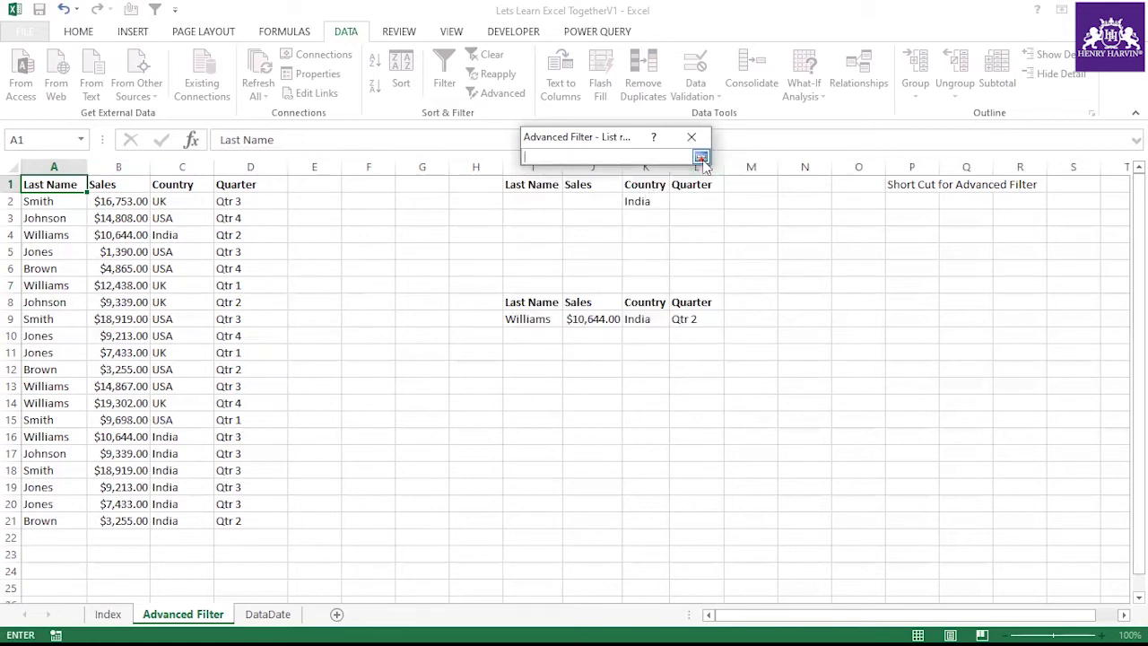
drag(45, 183, 231, 518)
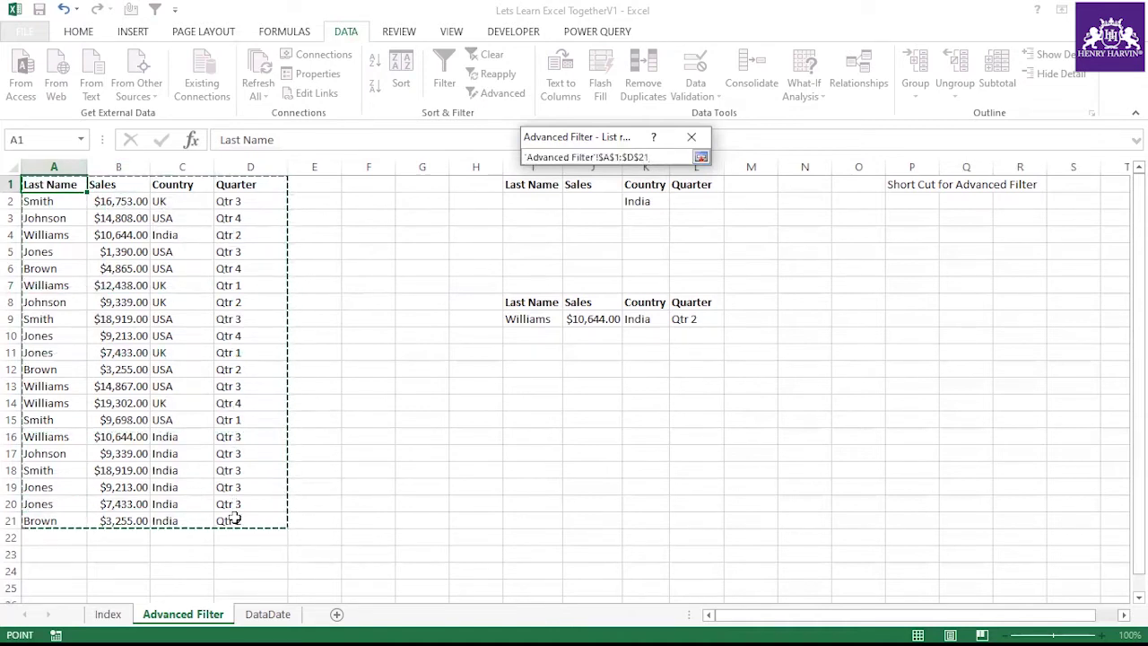
click(701, 157)
Copy the filtered records to another location, using criteria range I1:L2 and copy-to range I8:L8, and check the extracted rows.
click(596, 195)
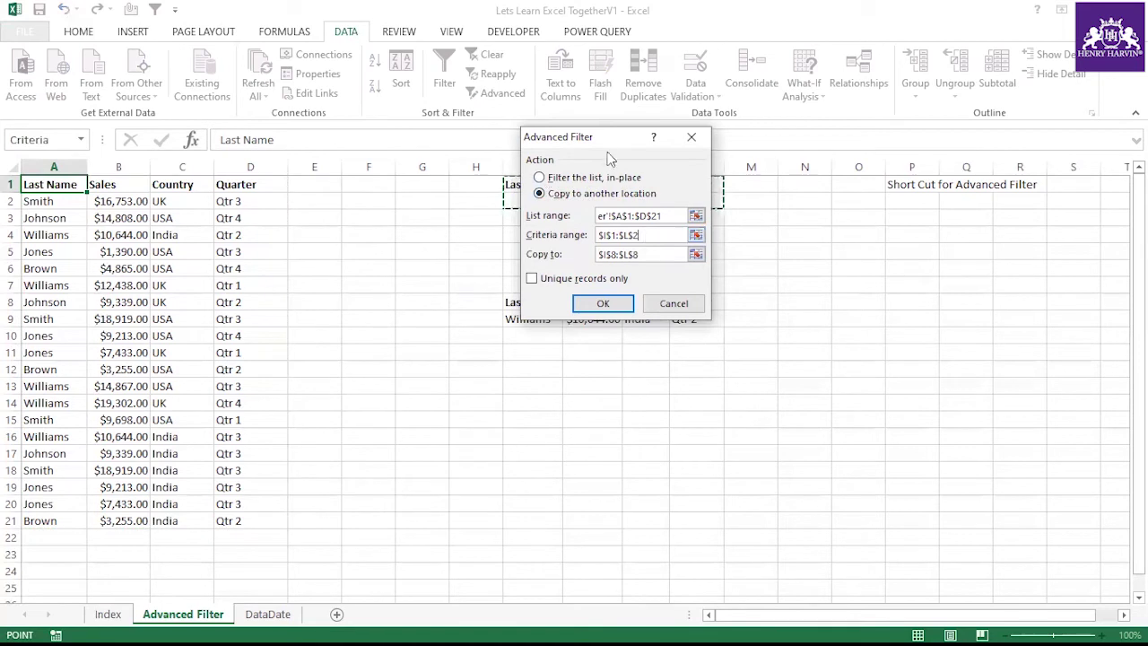
drag(561, 146, 322, 238)
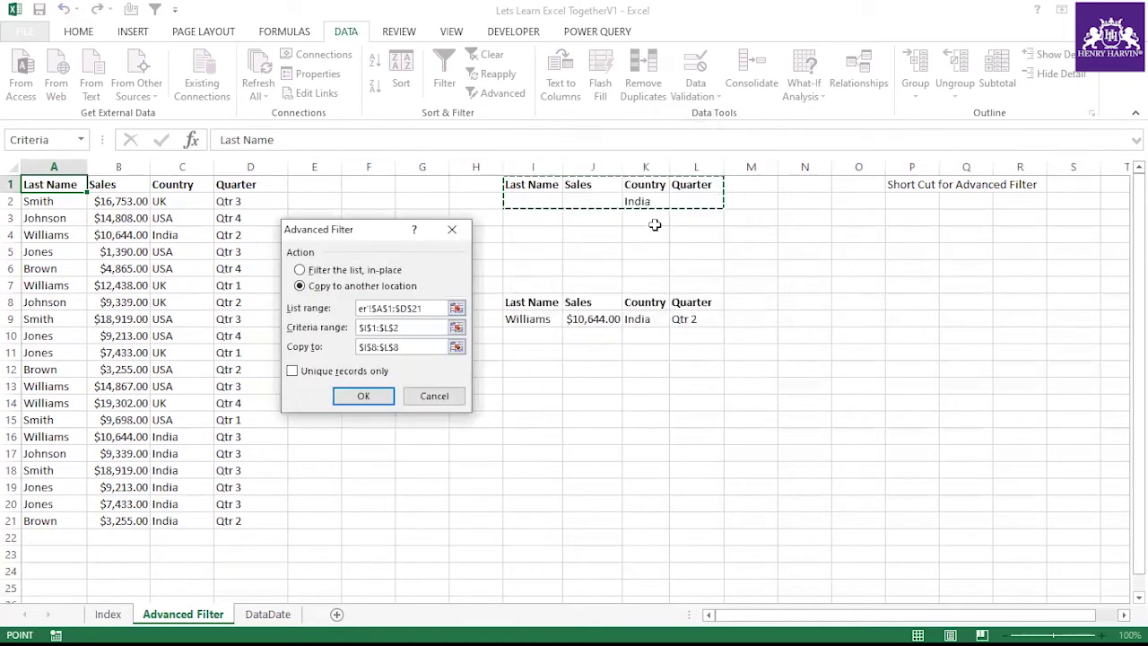
click(402, 347)
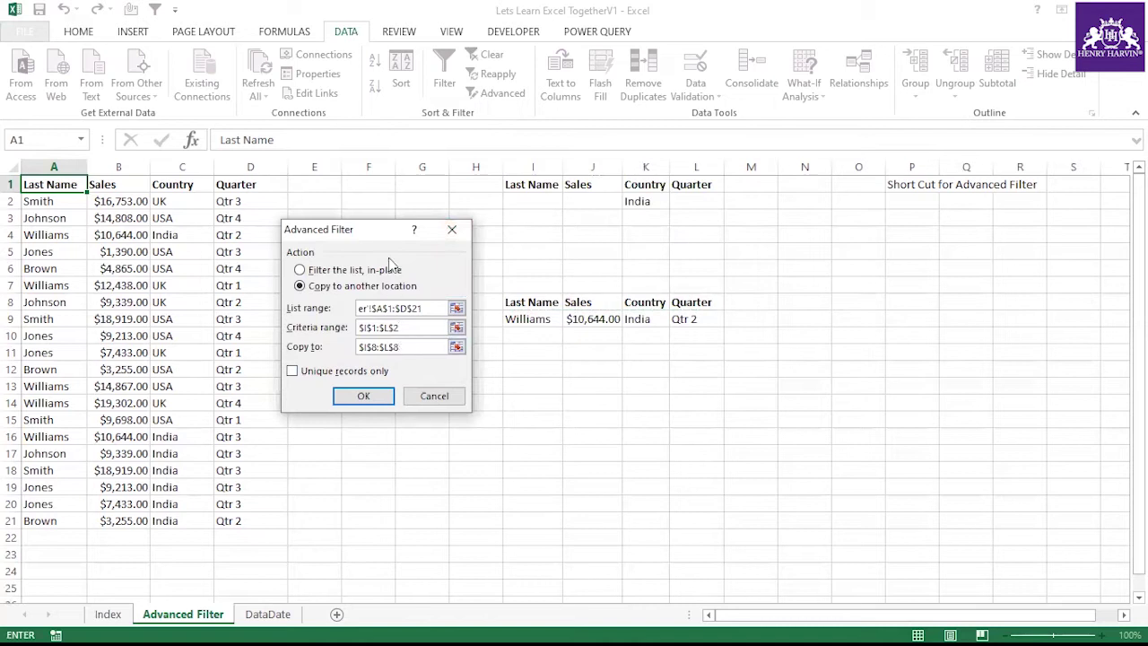
drag(389, 212, 383, 150)
click(363, 333)
drag(541, 300, 691, 423)
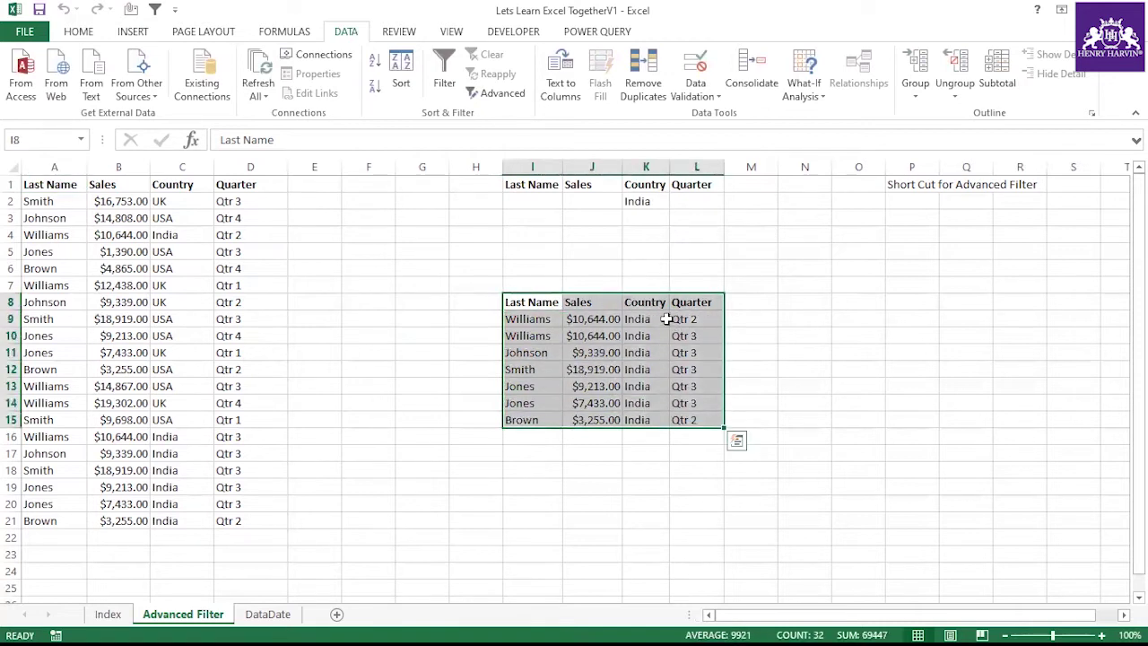
drag(700, 319, 538, 409)
click(554, 465)
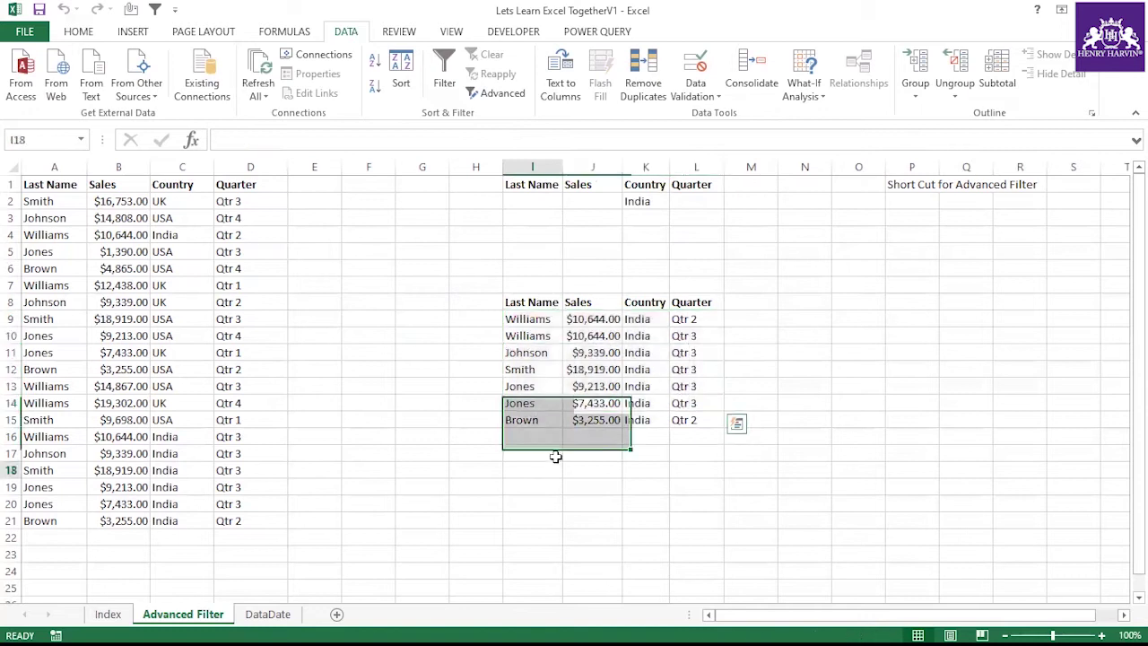
Add Qtr 3 as the quarter criterion in L2 by copying it from the extracted records.
click(701, 203)
click(699, 338)
click(694, 368)
key(ctrl+c)
click(718, 208)
key(ctrl+v)
click(793, 311)
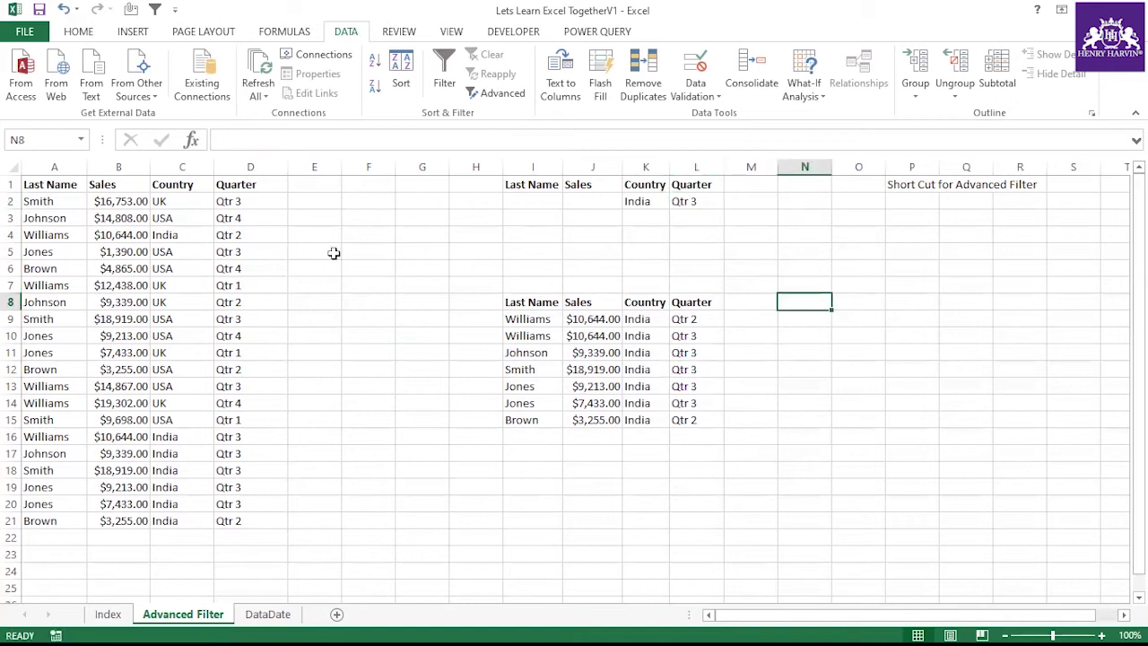
Run Advanced Filter on A1:D21 with criteria I1:L2, copying to I8:L8, and compare the extracted rows with the source rows.
click(500, 94)
click(354, 221)
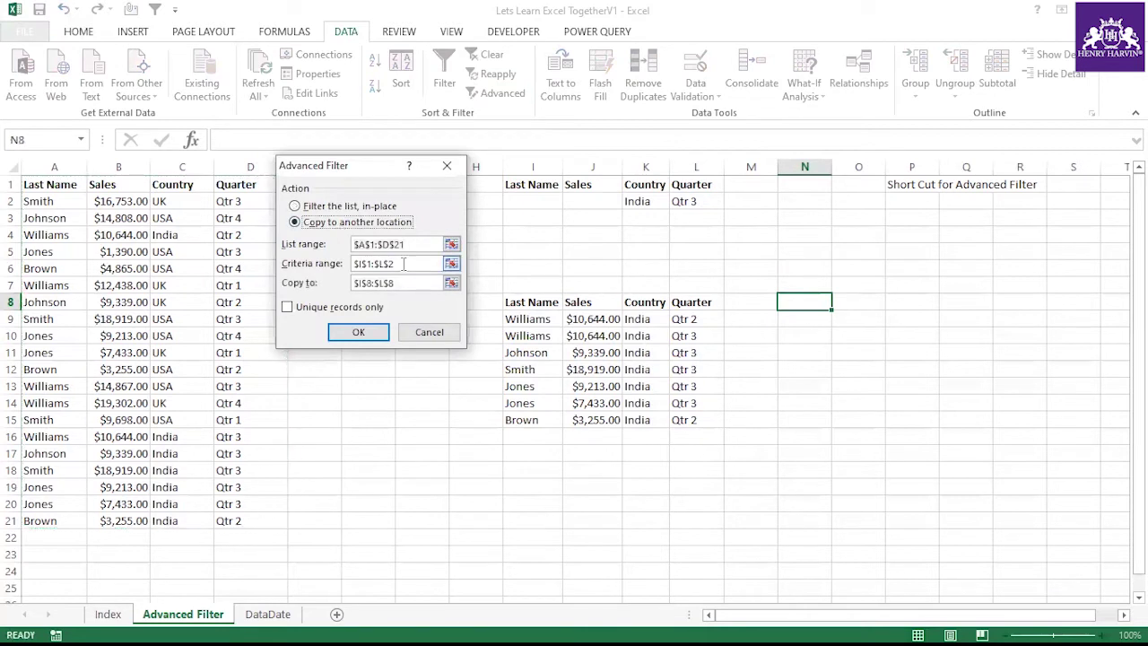
click(359, 331)
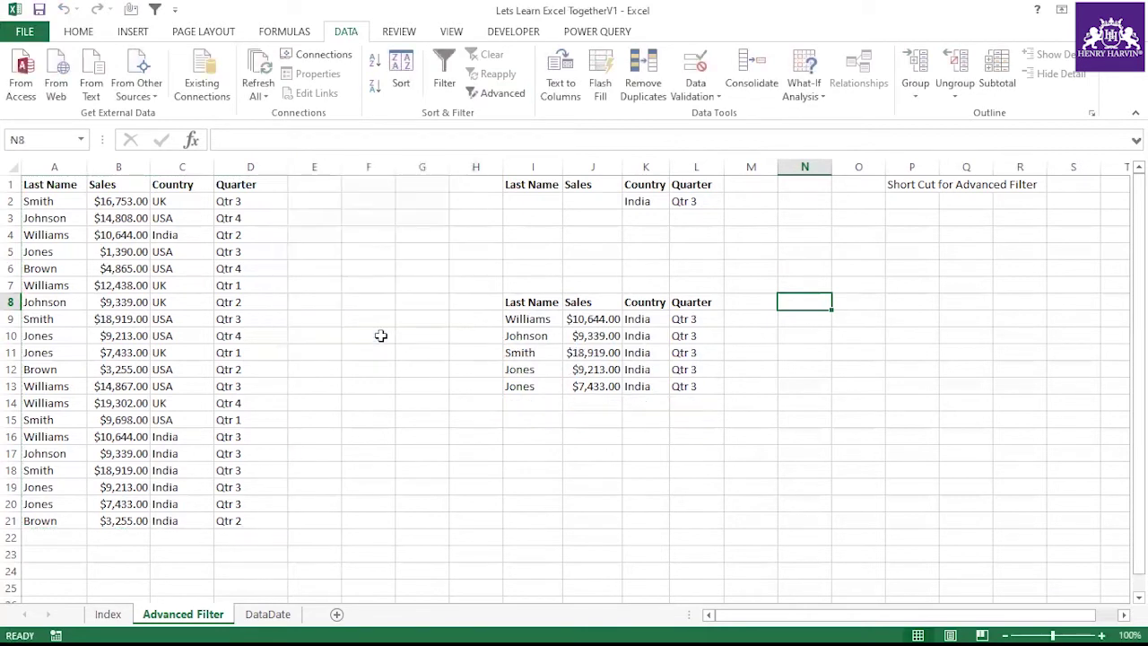
drag(523, 300, 688, 380)
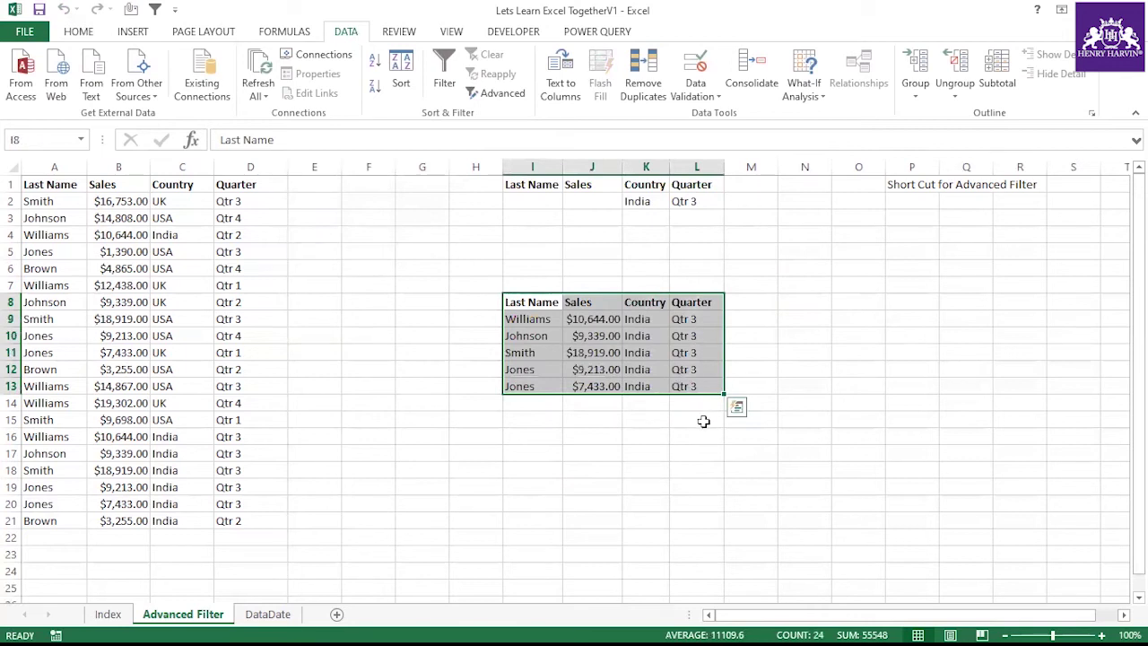
click(702, 435)
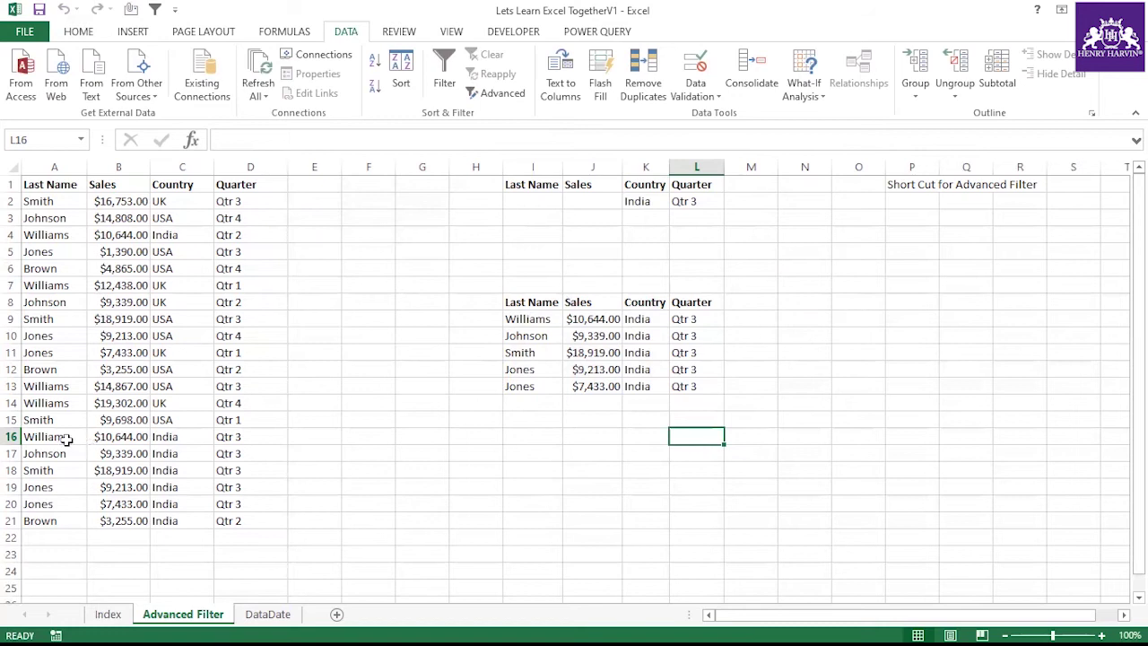
drag(66, 438, 235, 438)
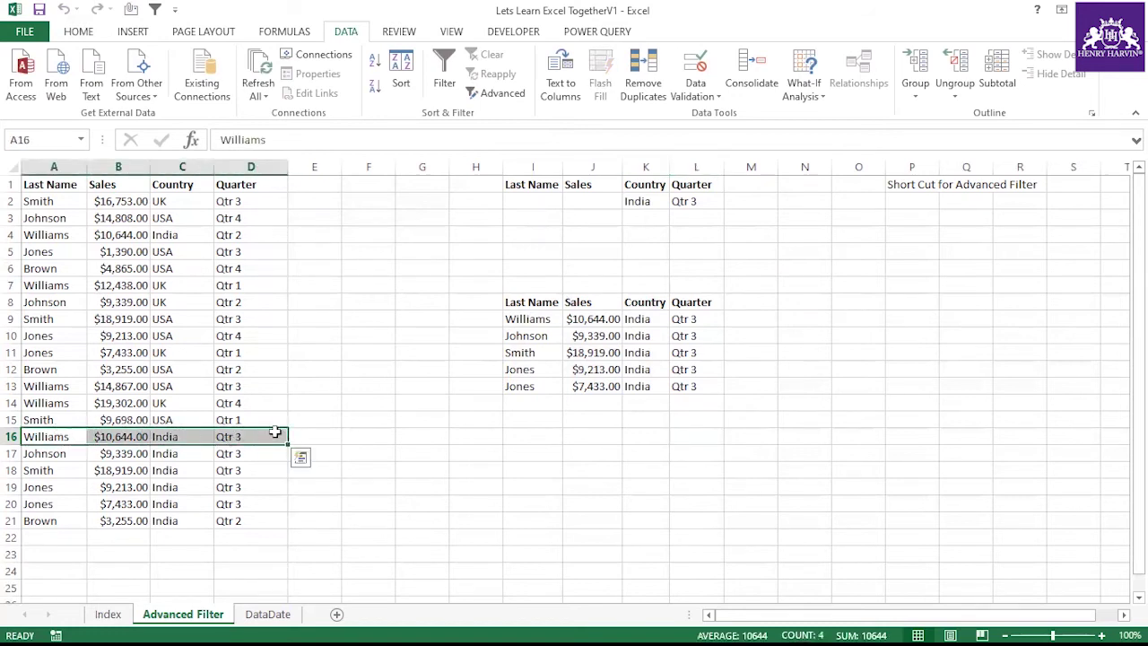
drag(56, 235, 269, 237)
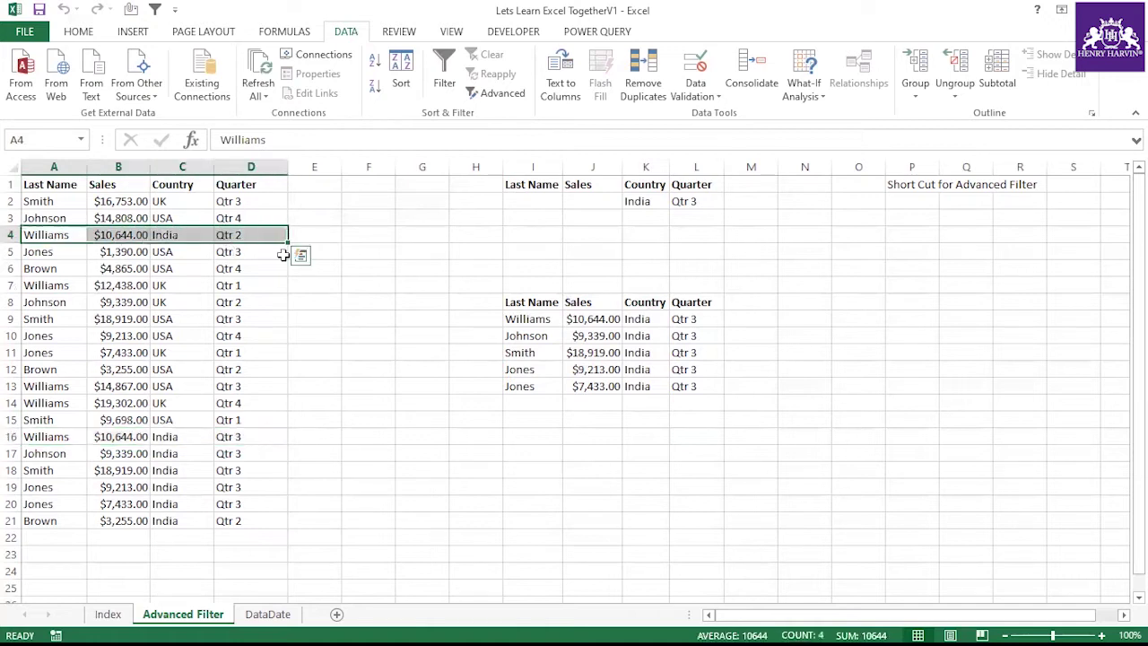
click(389, 289)
Copy the last name from A4 into I2 as an additional criterion.
click(58, 235)
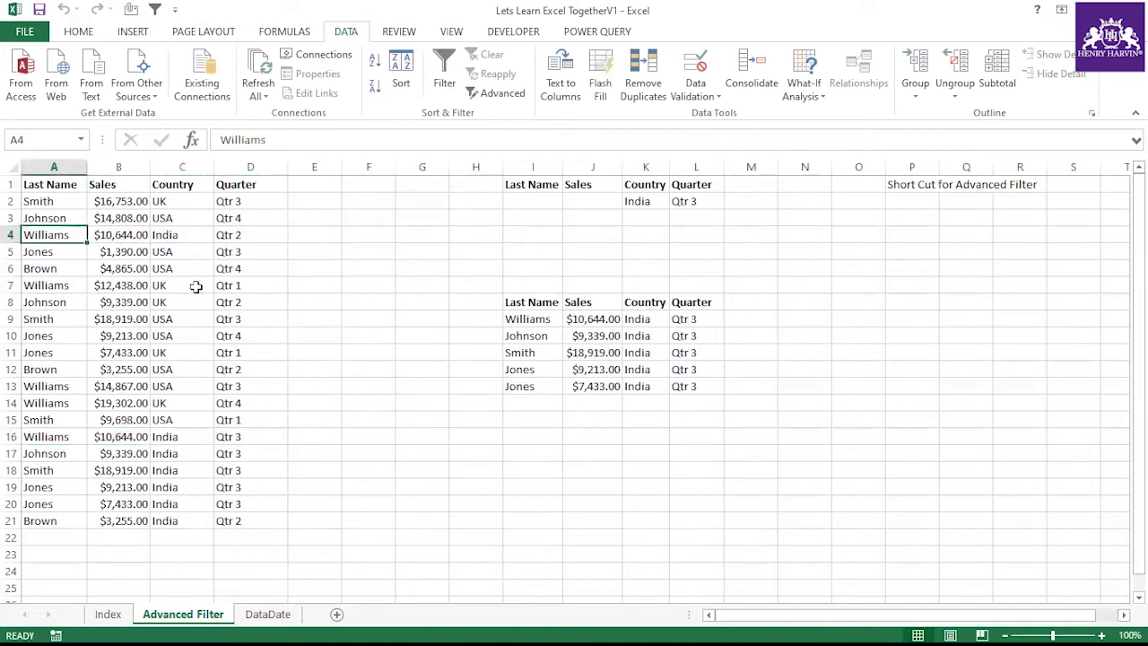
key(ctrl+c)
click(525, 203)
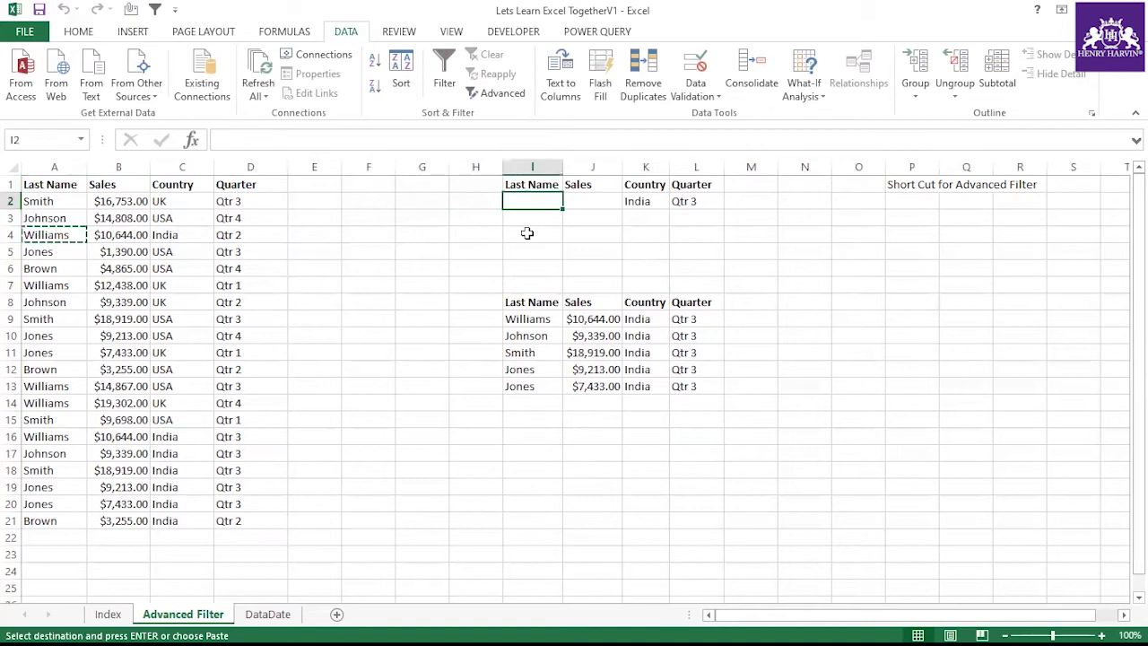
key(ctrl+v)
click(362, 281)
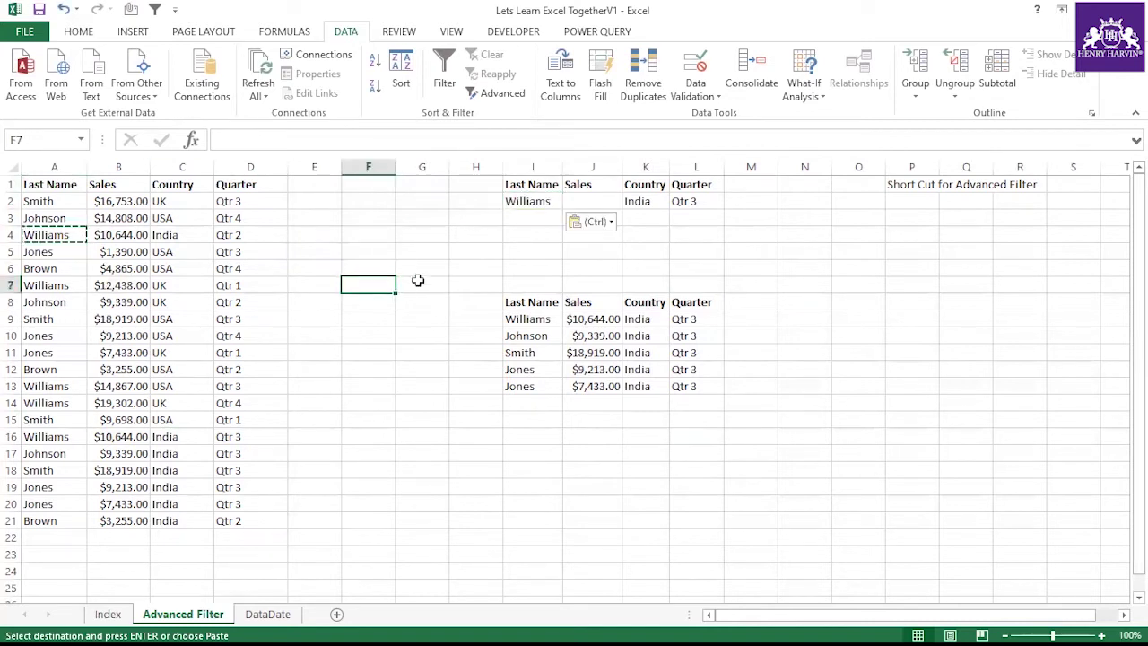
Rerun Advanced Filter with the added last-name criterion, copying the matches to another location at I8:L8.
click(501, 92)
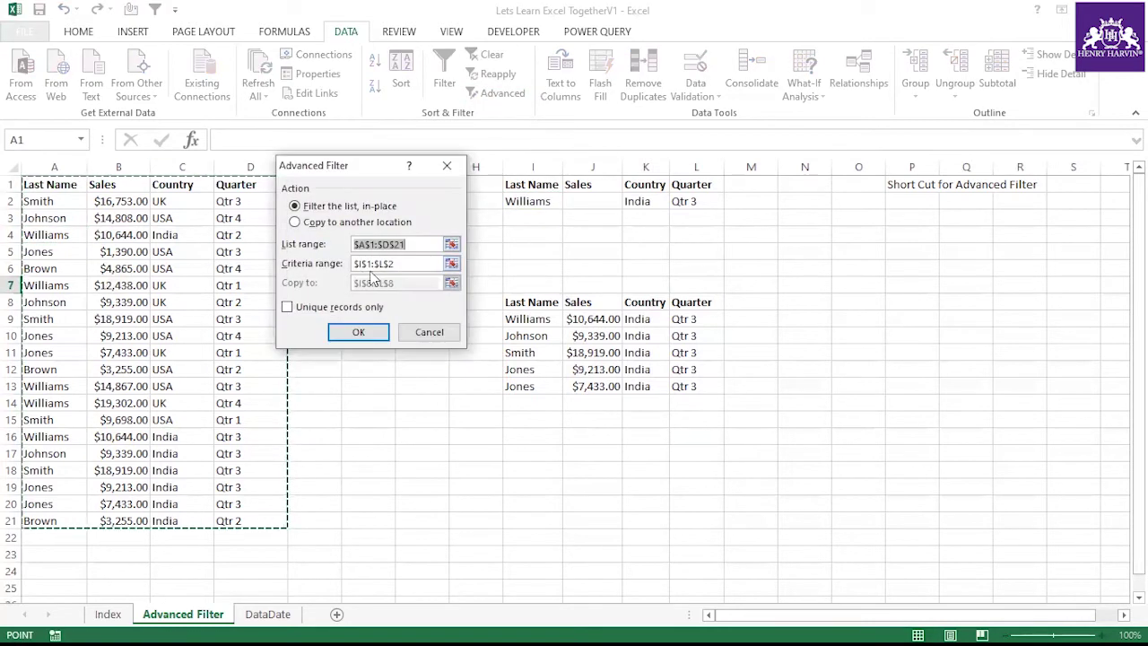
click(359, 223)
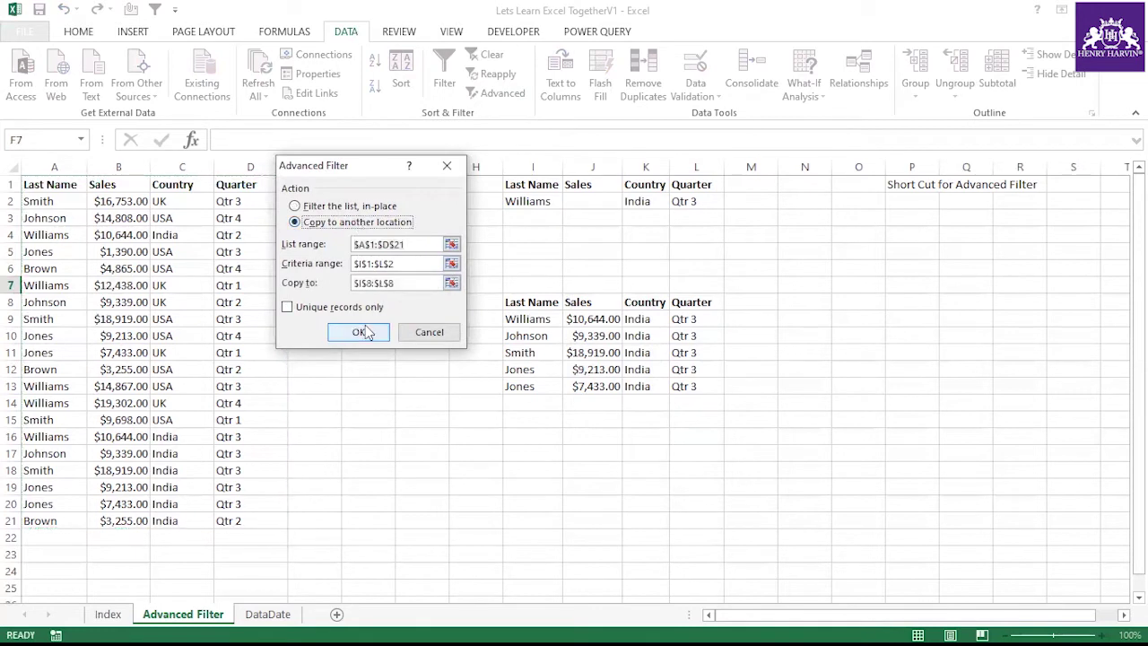
click(364, 331)
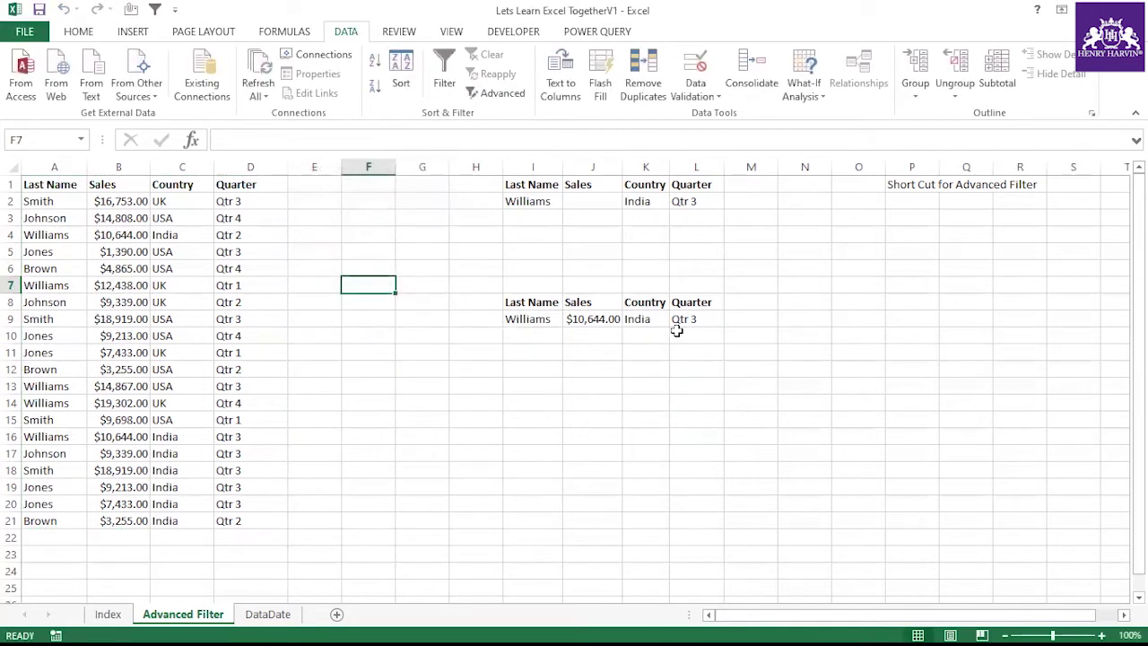
Copy Qtr 2 from D4 into L3 as a second quarter criterion below Qtr 3.
click(696, 204)
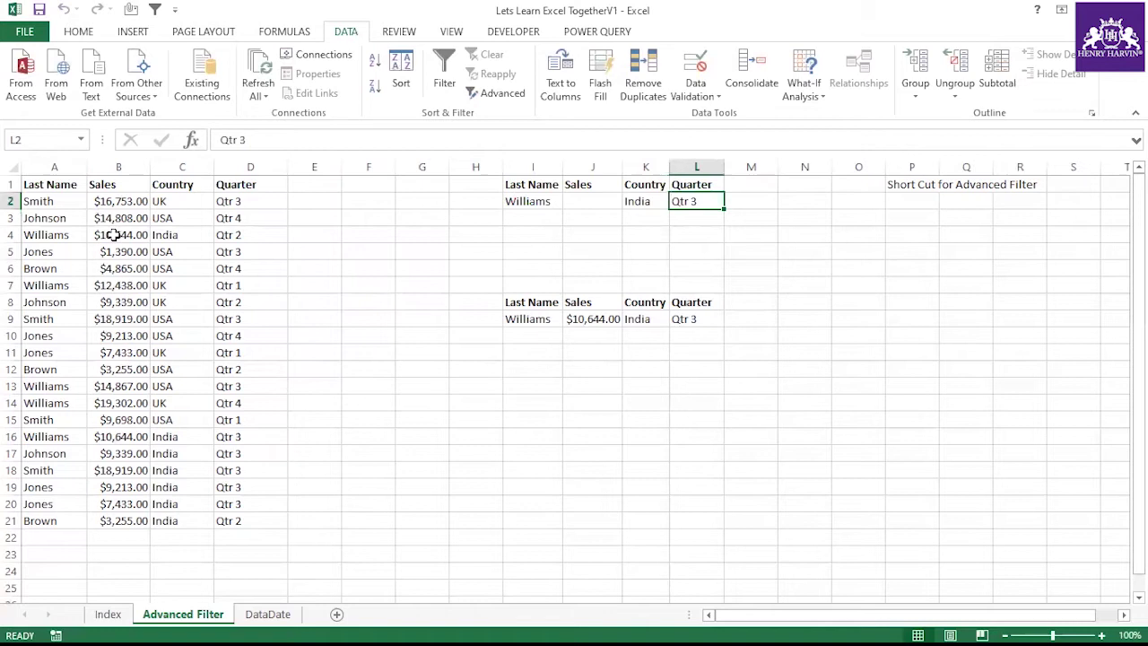
click(251, 233)
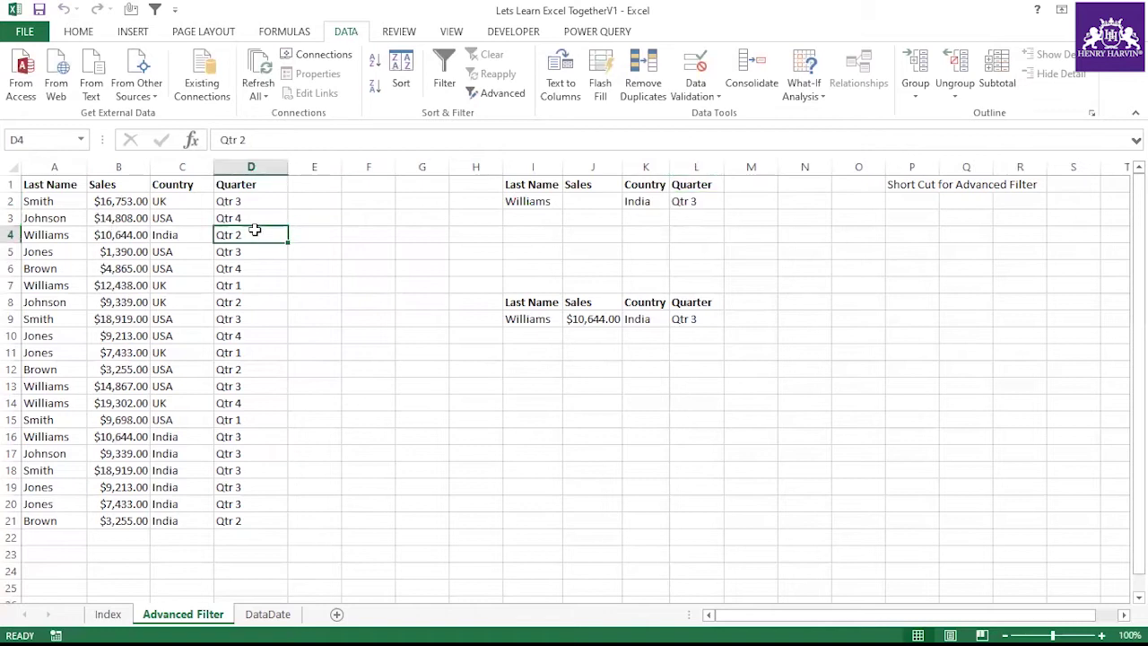
click(688, 217)
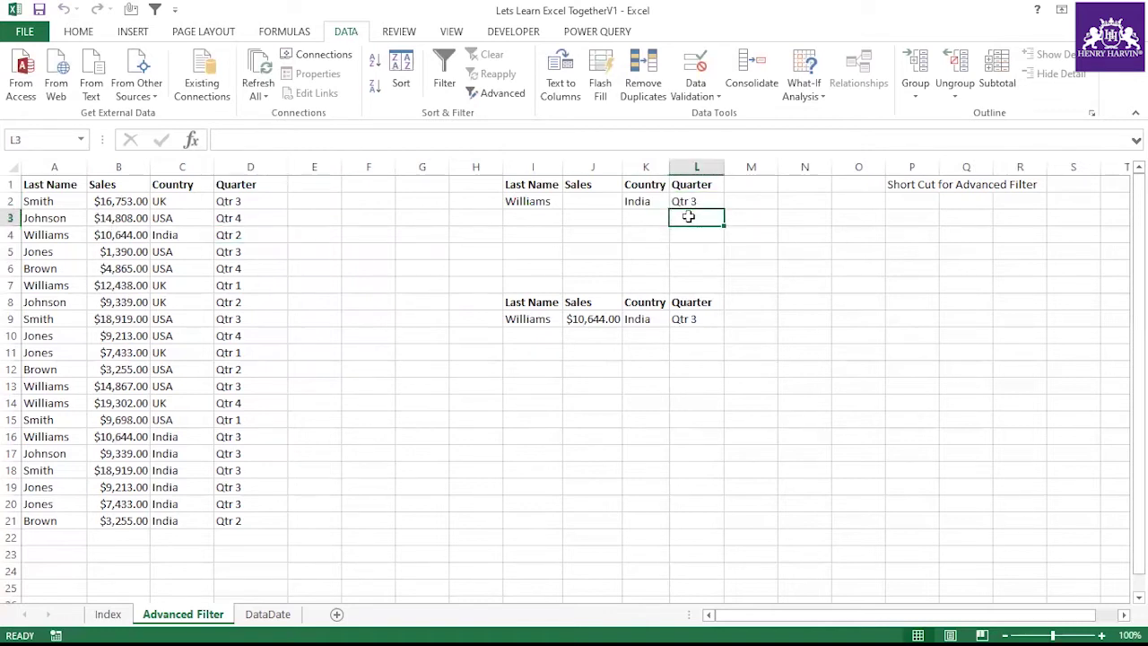
click(244, 235)
key(ctrl+c)
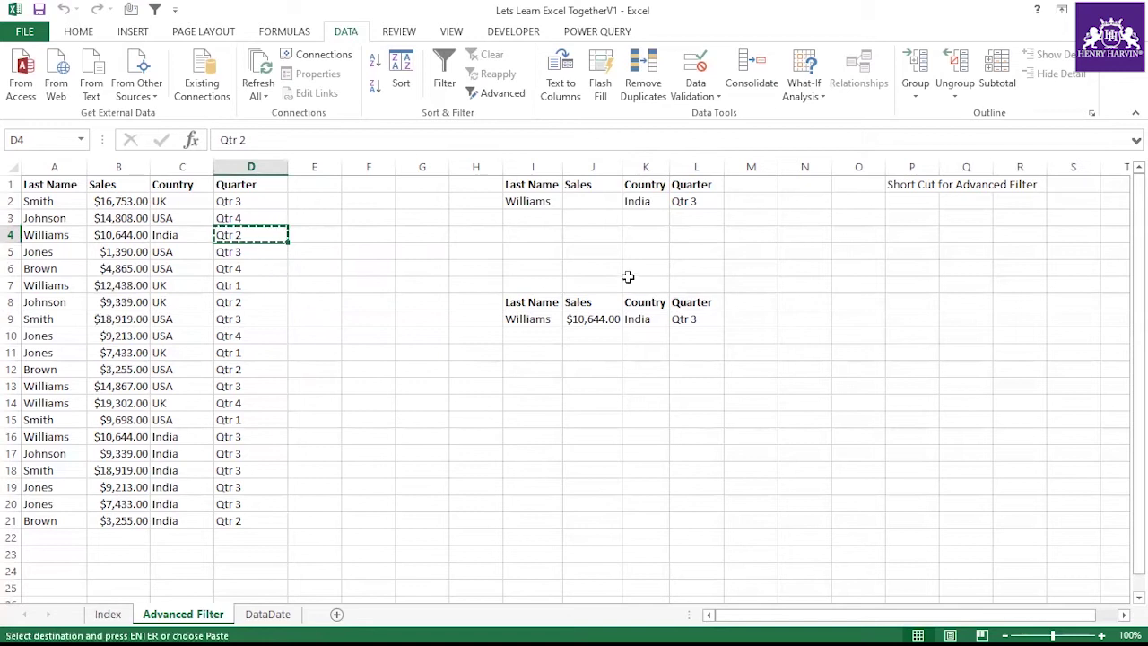
click(683, 218)
key(ctrl+v)
click(659, 384)
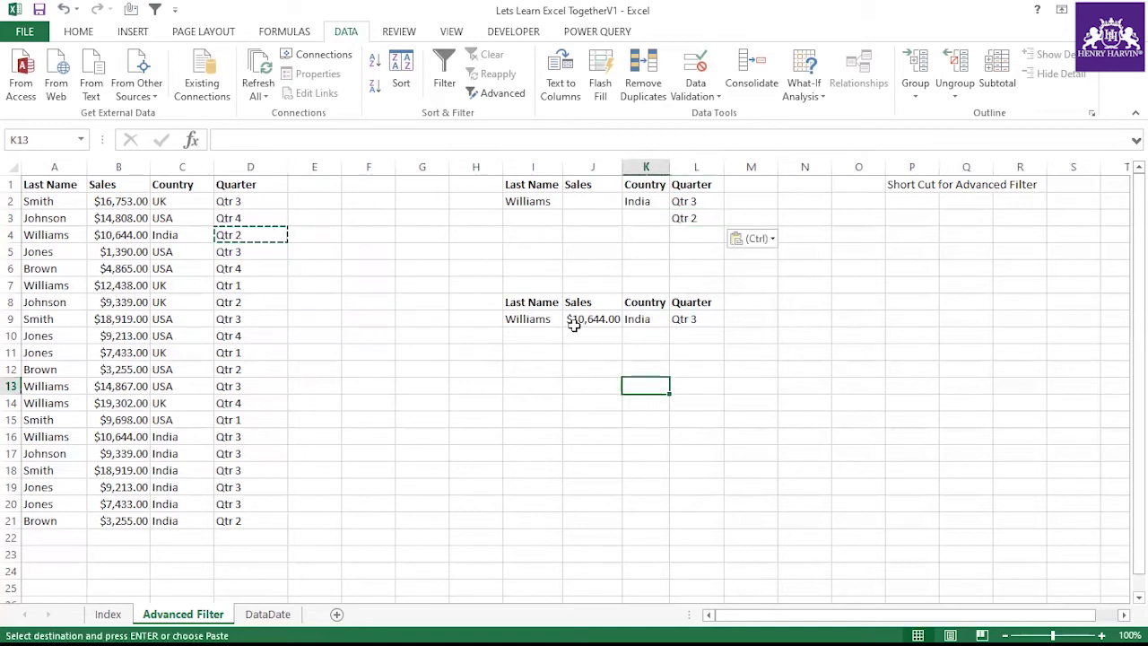
click(417, 286)
key(Escape)
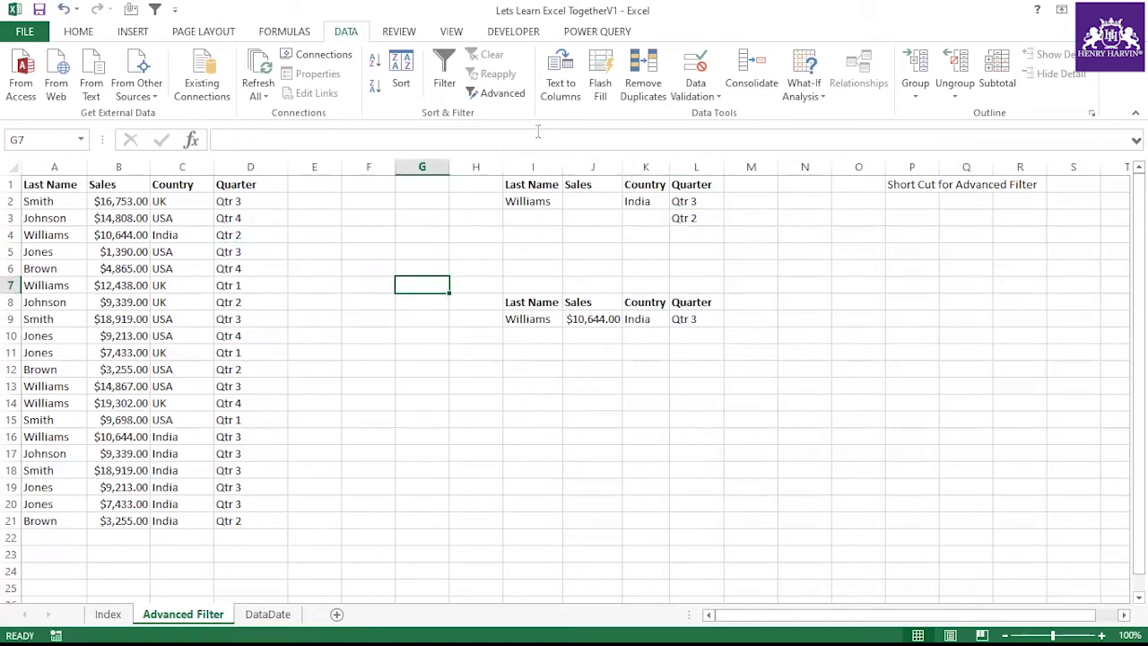
Run Advanced Filter to another location with the criteria range extended to I1:L3, keeping list range A1:D21 and copy-to range I8:L8.
click(502, 94)
click(357, 222)
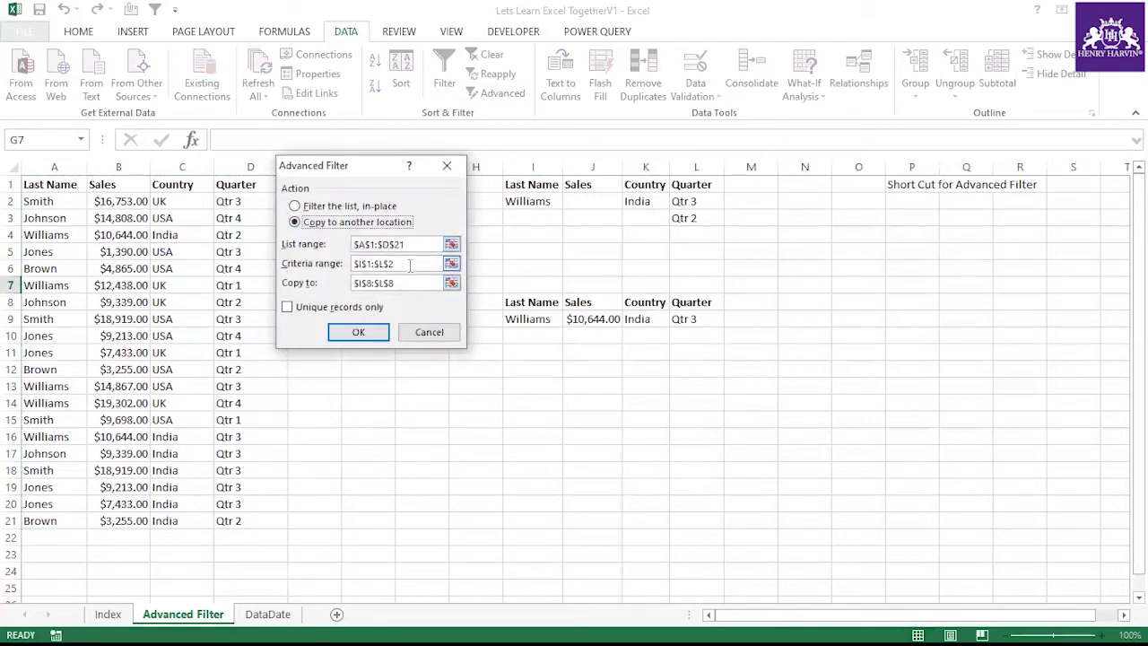
click(406, 263)
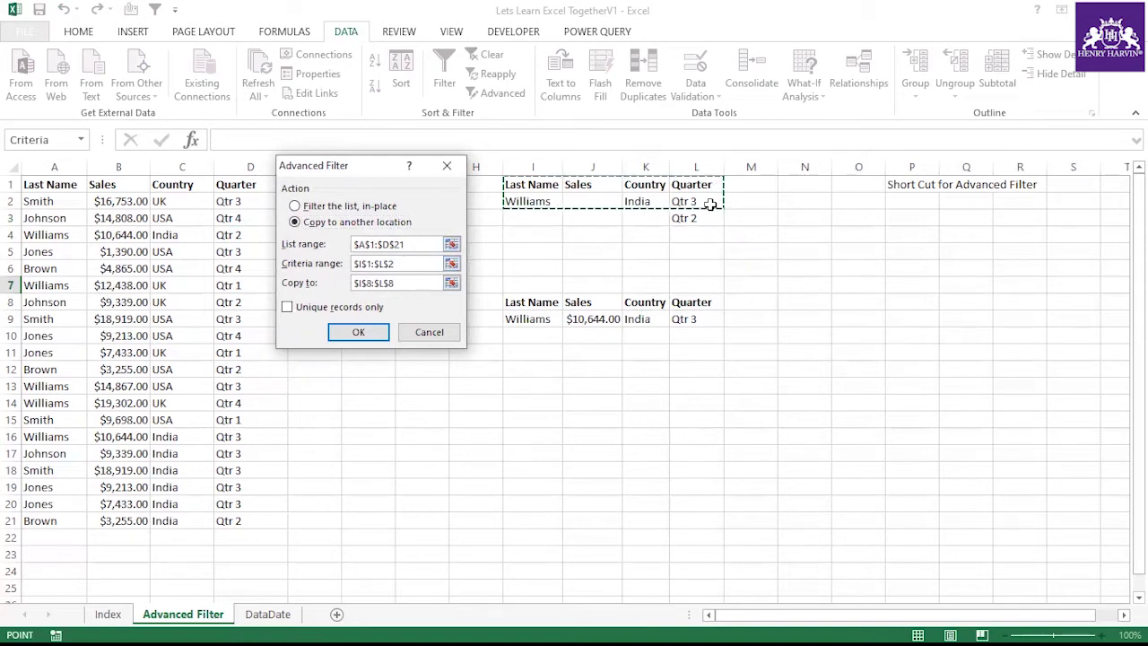
key(BackSpace)
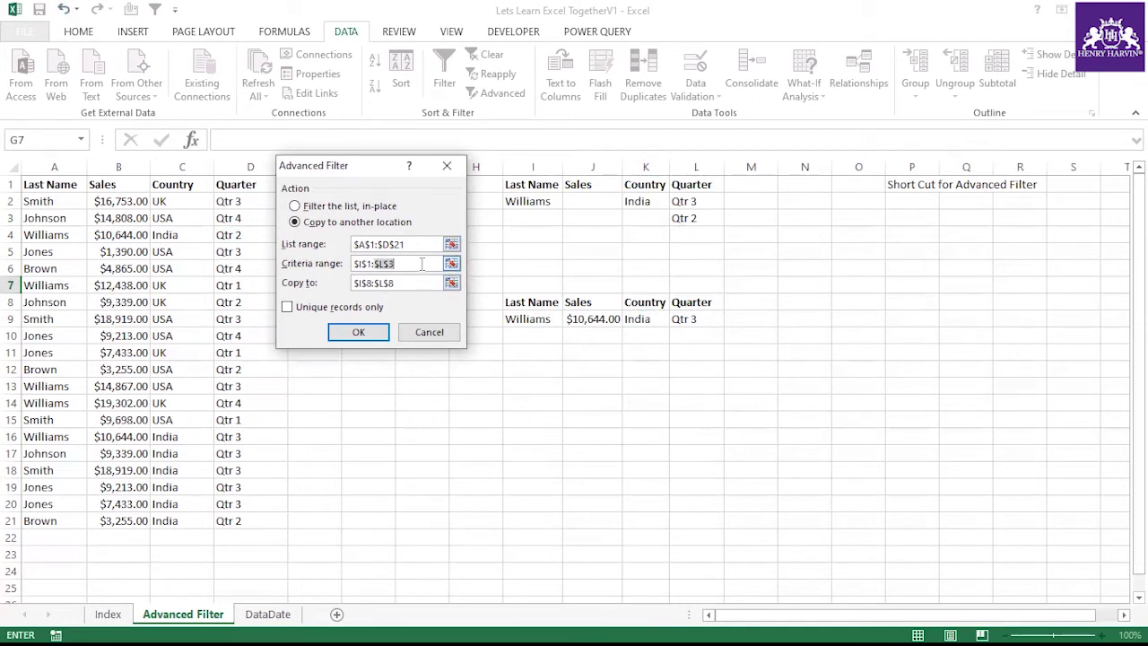
click(451, 264)
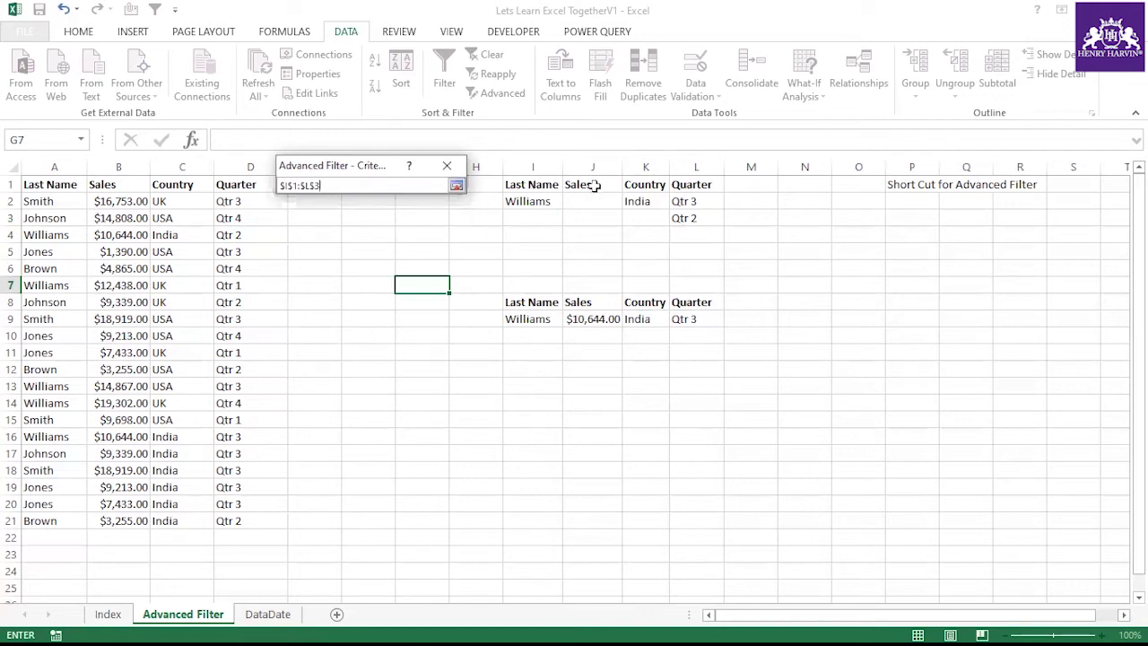
click(455, 186)
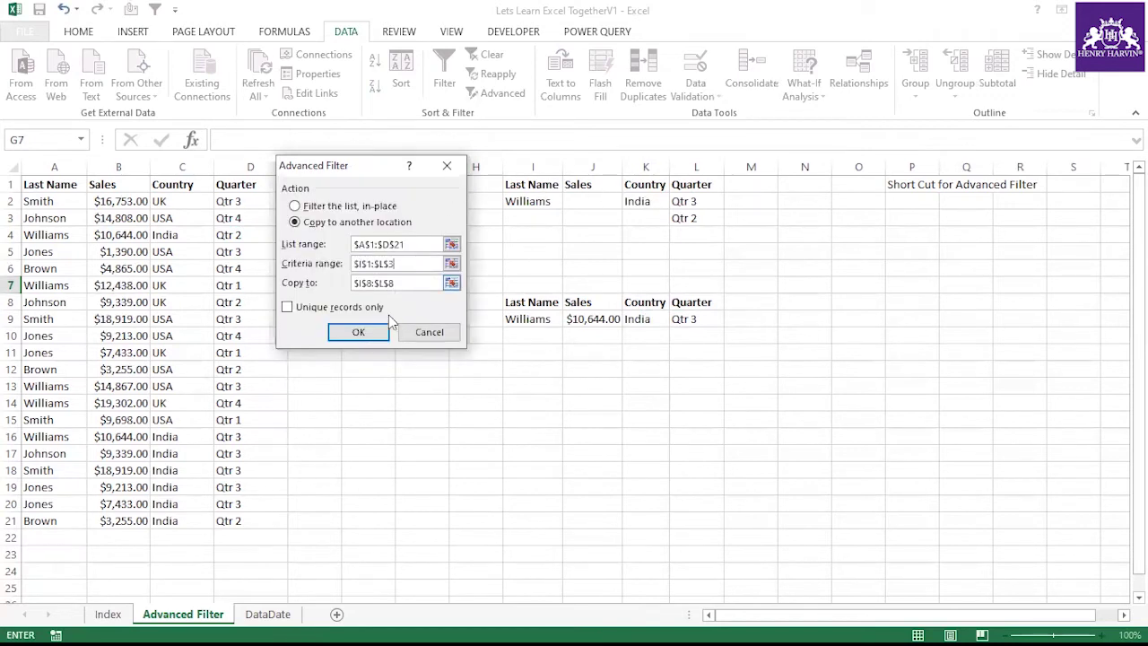
click(368, 333)
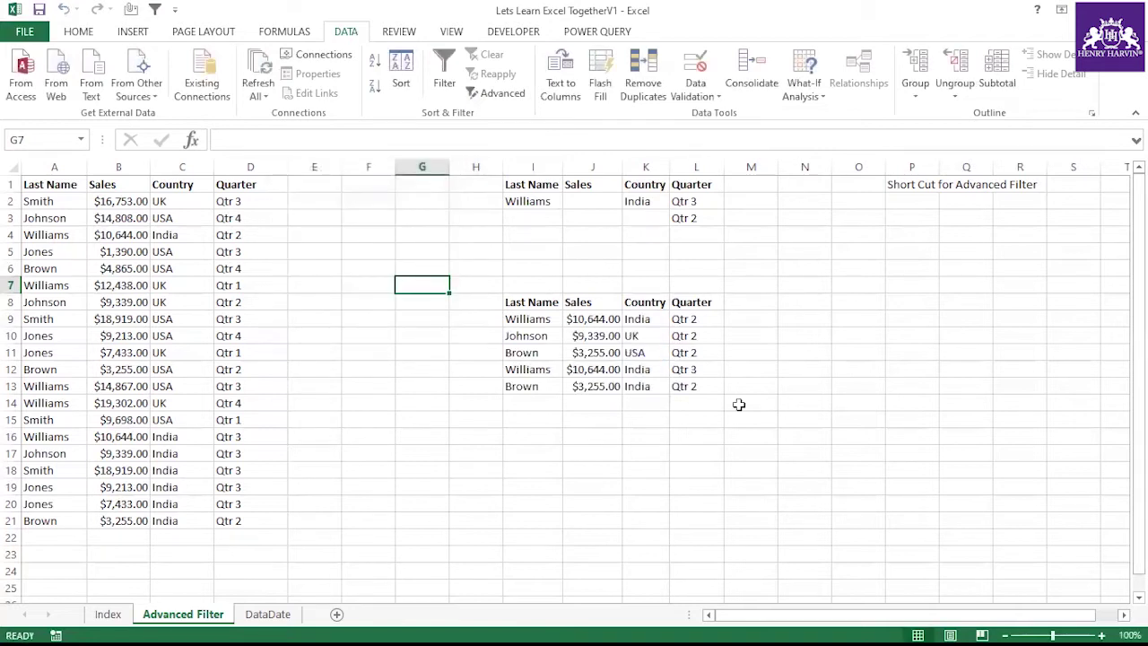
click(753, 333)
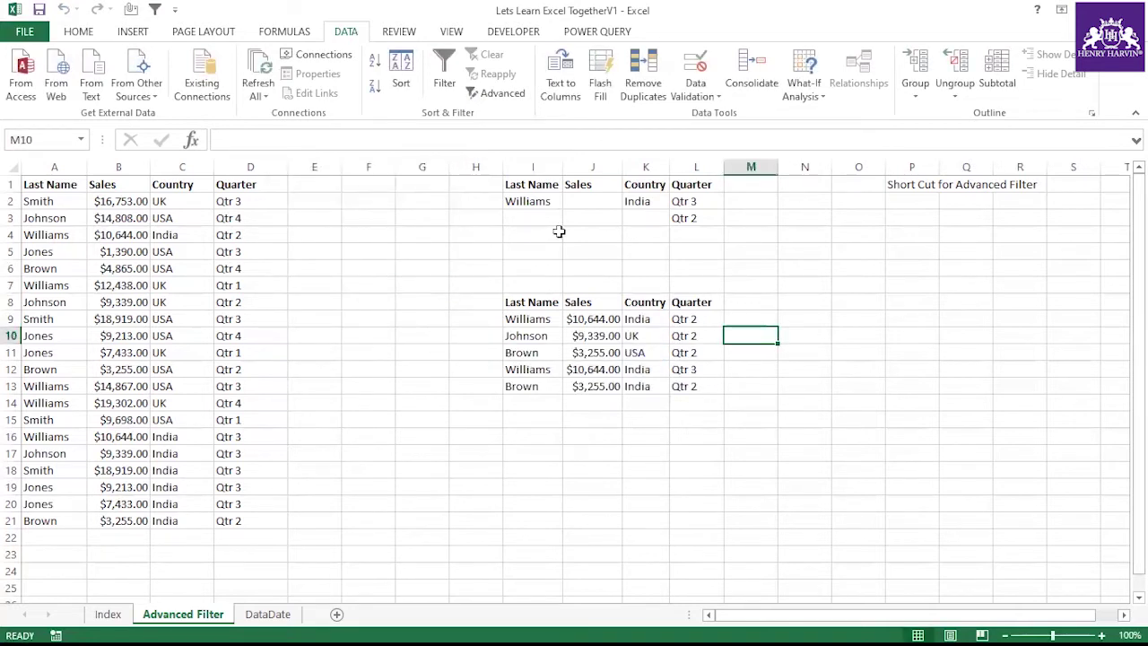
Review the two criteria rows, label the second one "Or Criteria" in M3, and widen column M to fit.
drag(520, 200, 708, 203)
drag(538, 218, 708, 220)
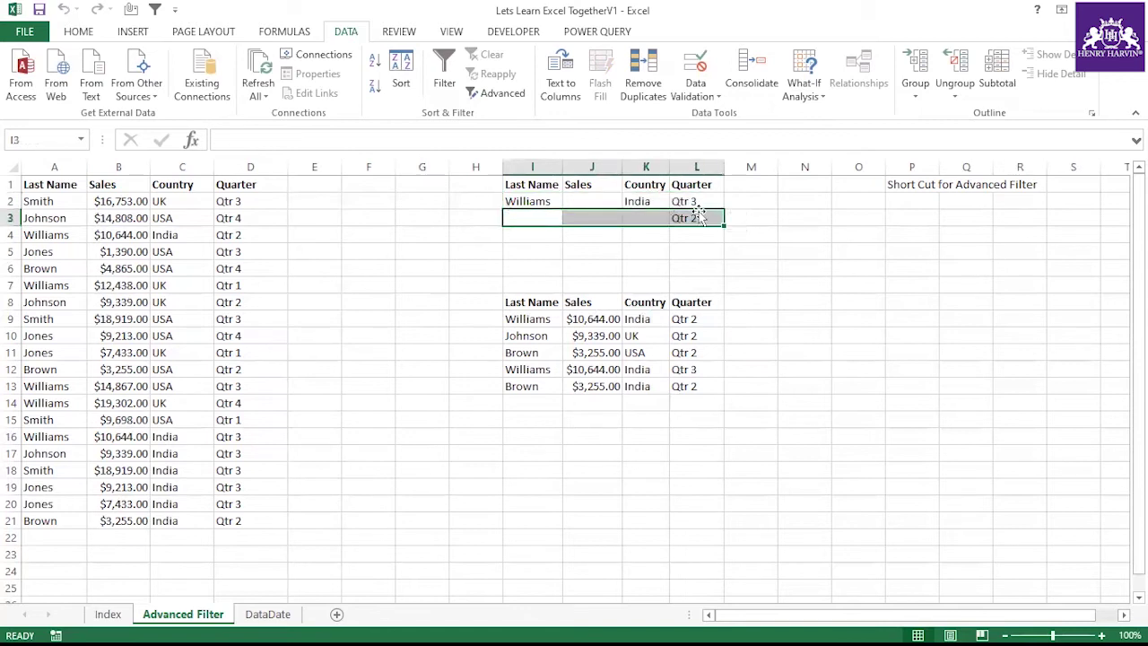
click(764, 217)
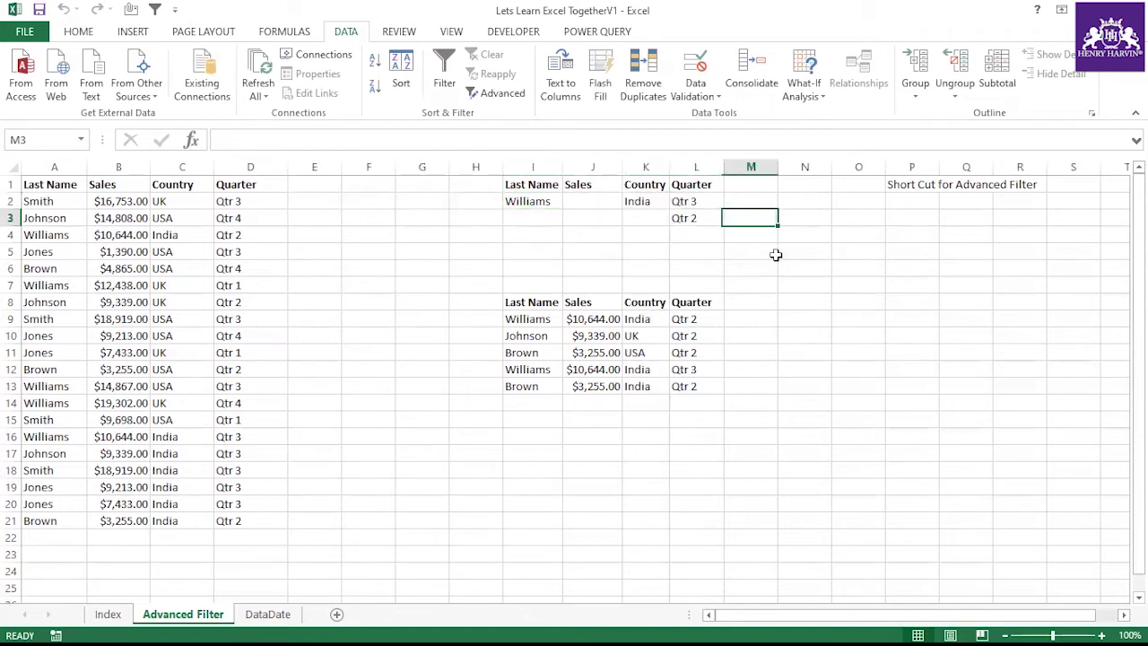
text(Or C)
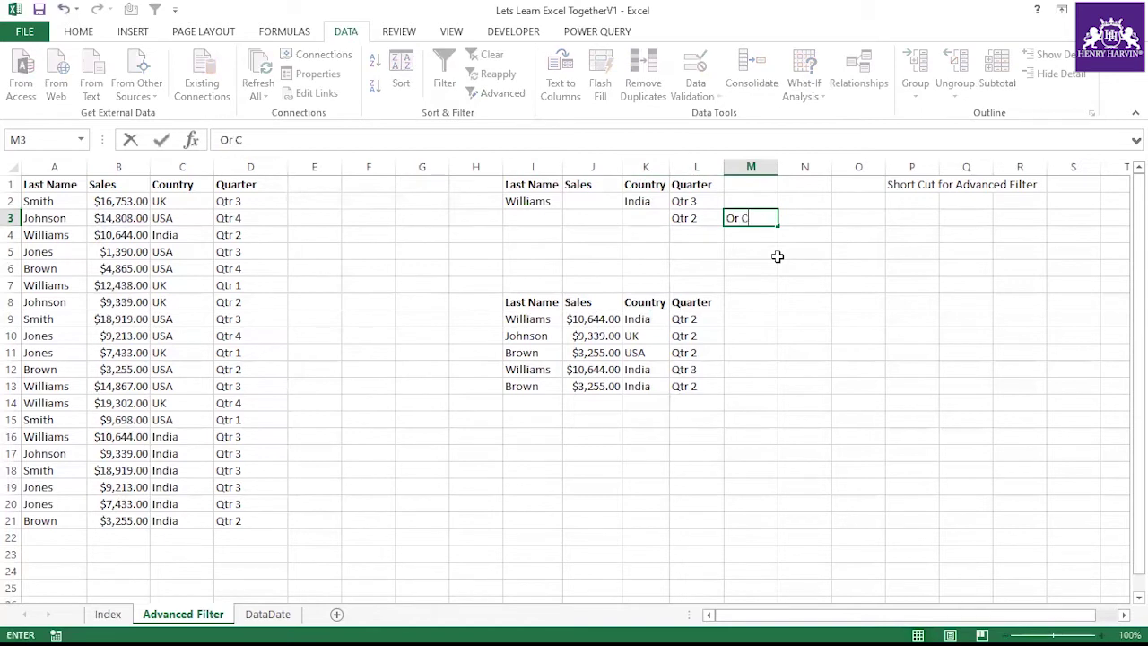
text(riteria)
click(770, 267)
drag(777, 167, 781, 167)
Enter AND in N7 and OR in N8 as notes, and make both bold.
click(821, 287)
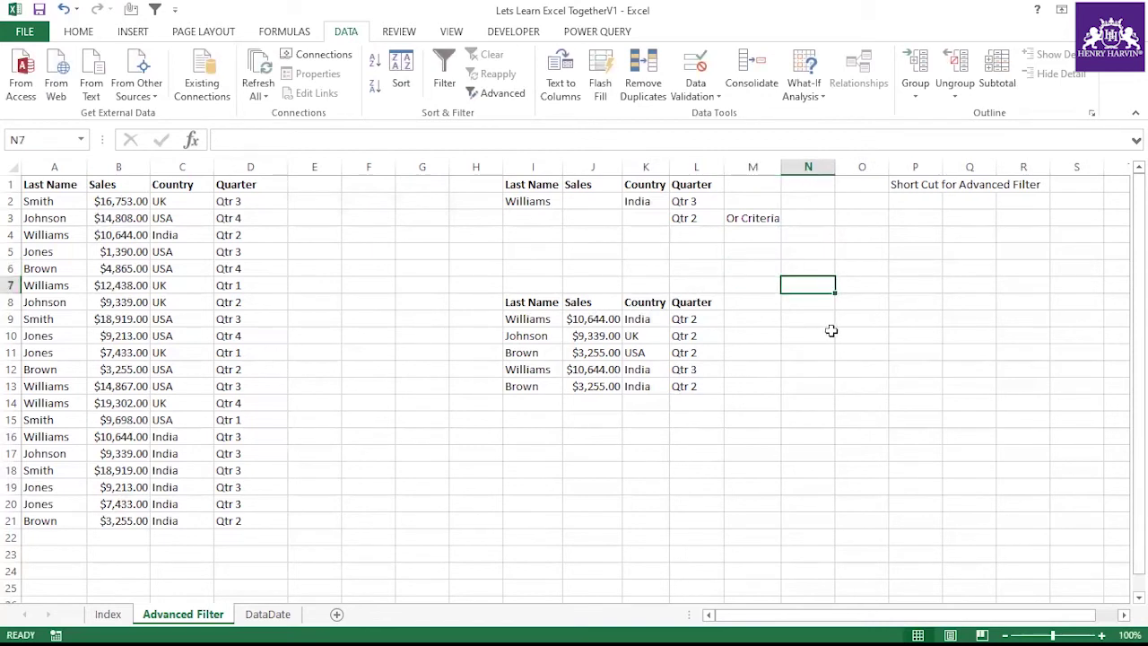
text(AND)
key(Return)
text(O)
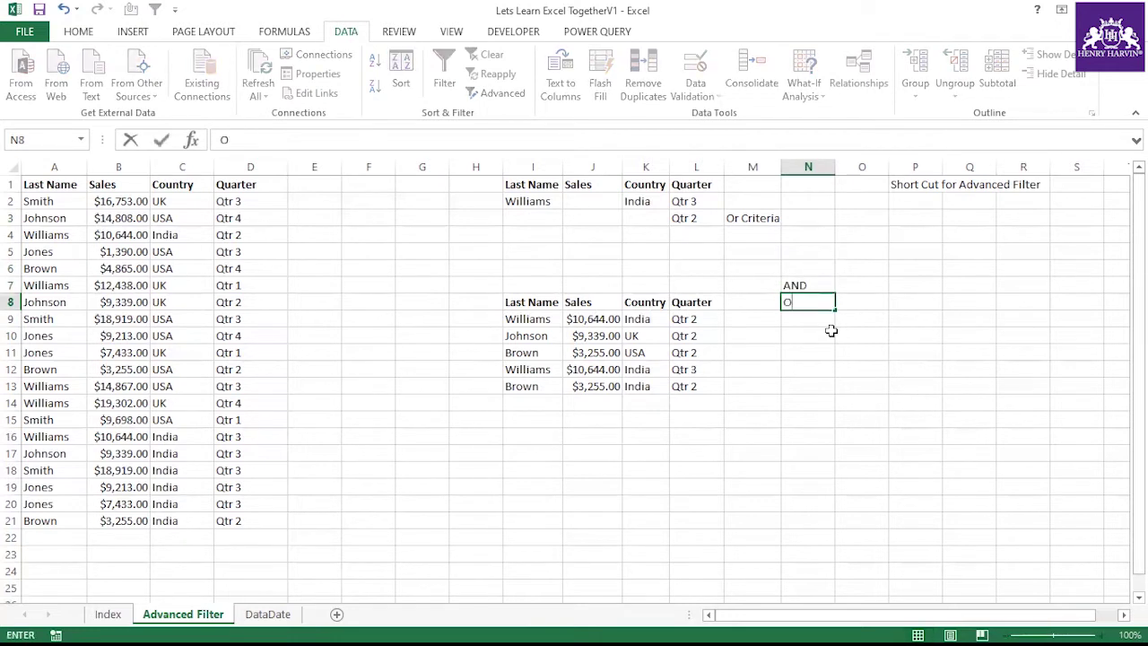
click(831, 332)
drag(807, 285, 810, 300)
click(812, 374)
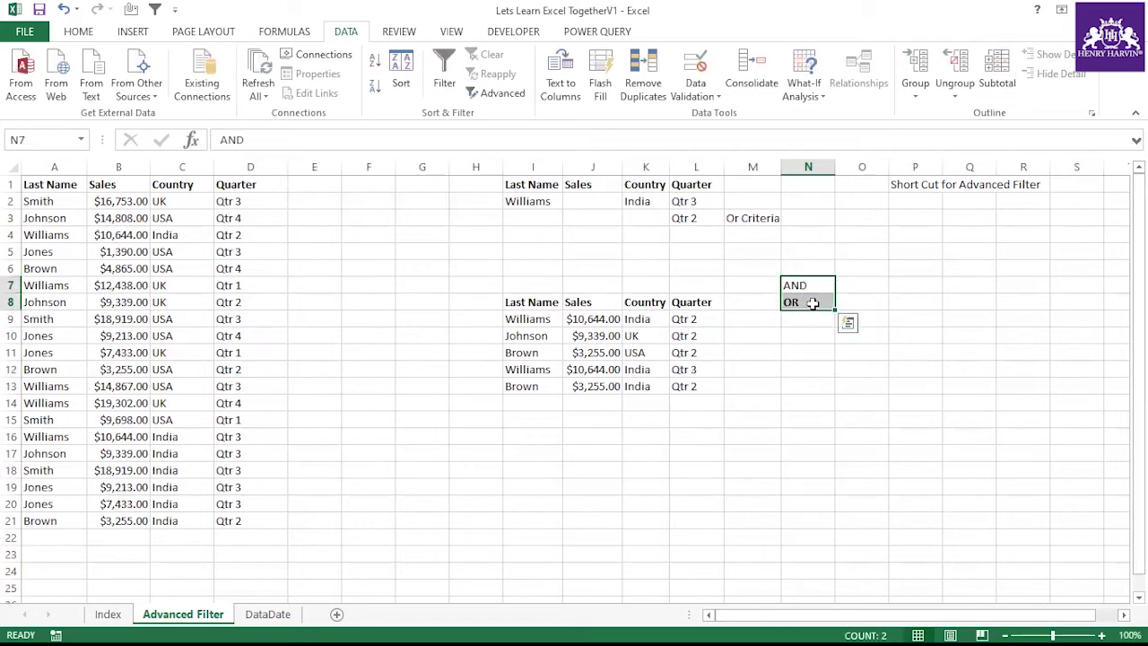
click(826, 399)
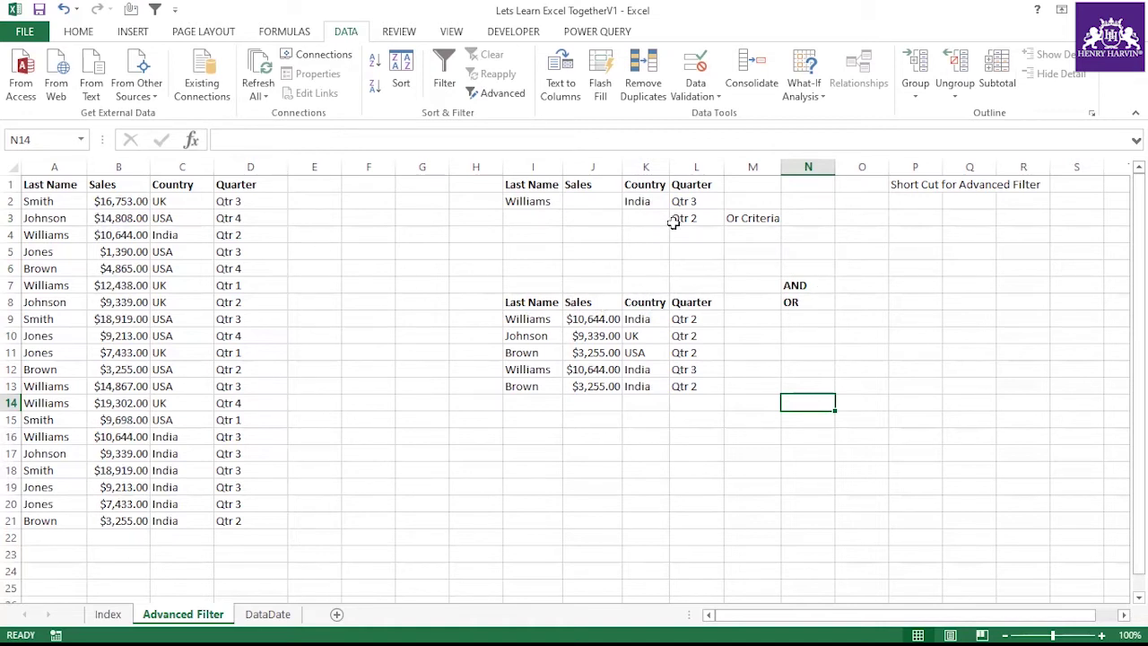
Examine how the AND criteria in I2:L2 combine with the OR criterion in L3, and review the extracted records in I8:L13.
click(527, 202)
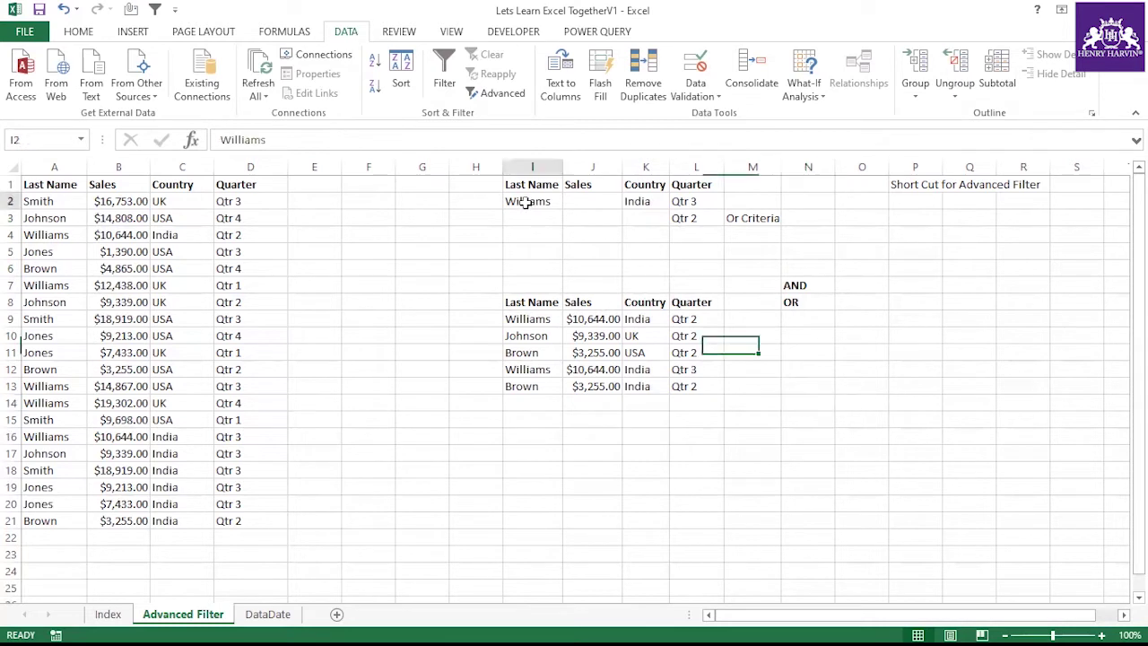
click(639, 198)
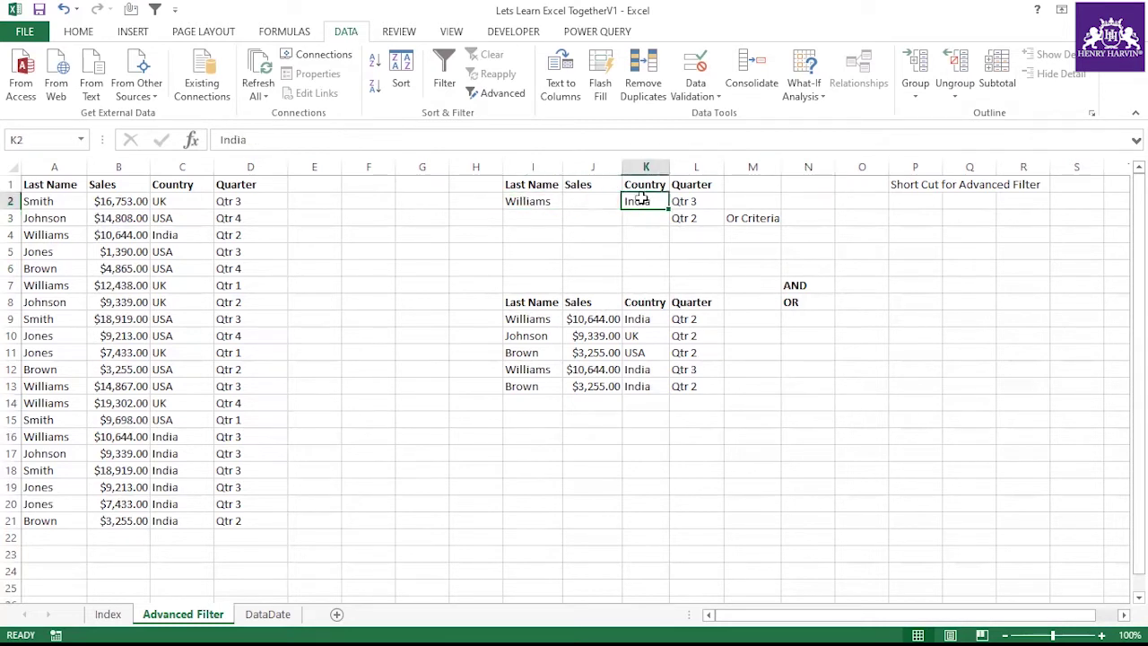
click(711, 202)
click(707, 218)
click(707, 202)
click(706, 220)
drag(524, 202, 698, 204)
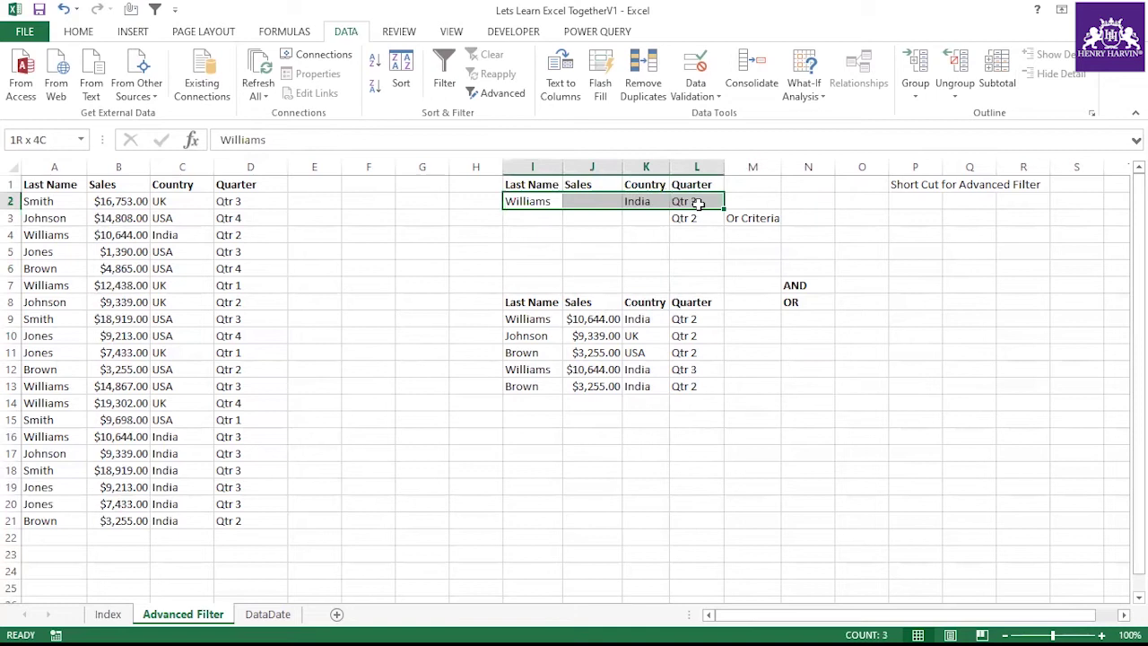
click(543, 202)
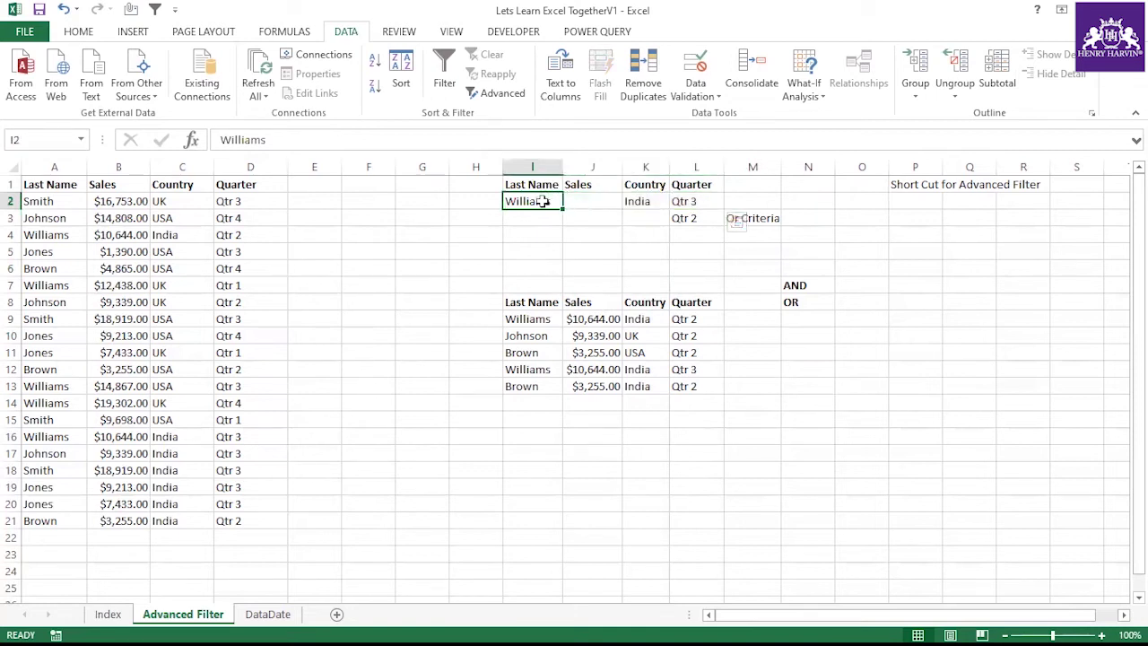
click(638, 202)
click(699, 202)
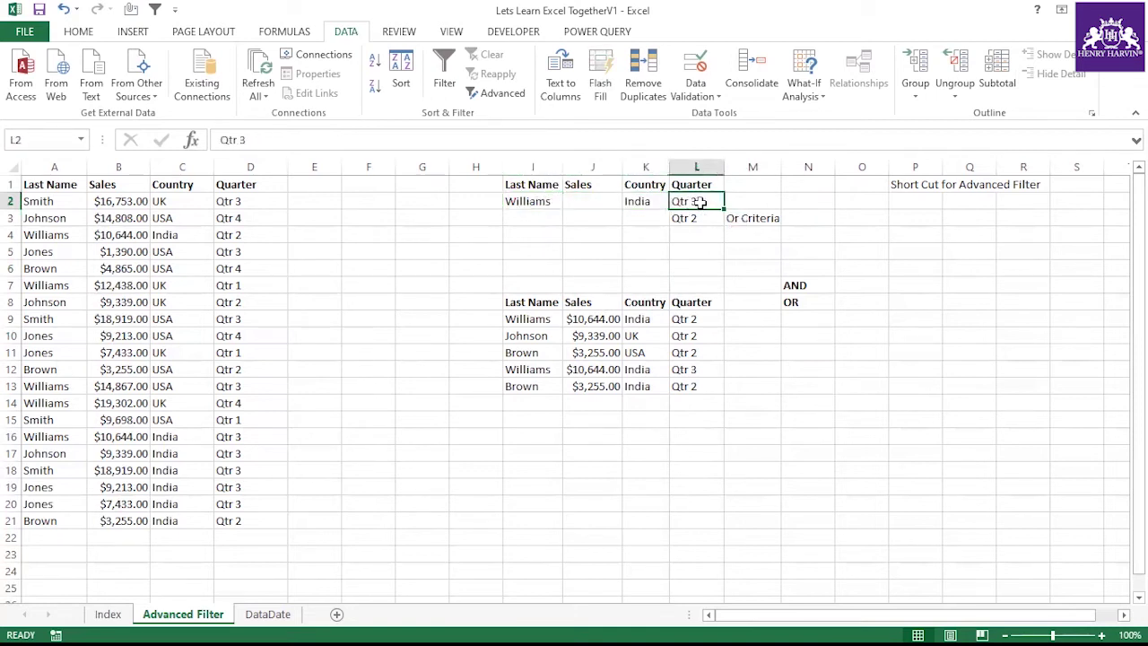
drag(697, 199, 696, 214)
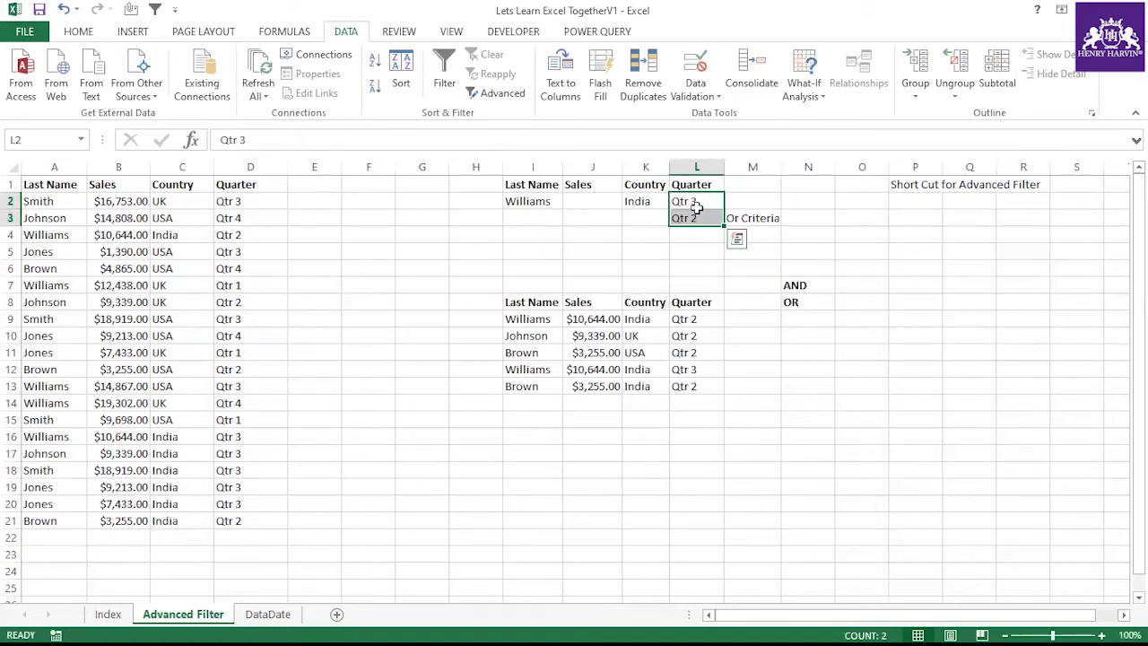
click(804, 339)
drag(515, 303, 673, 386)
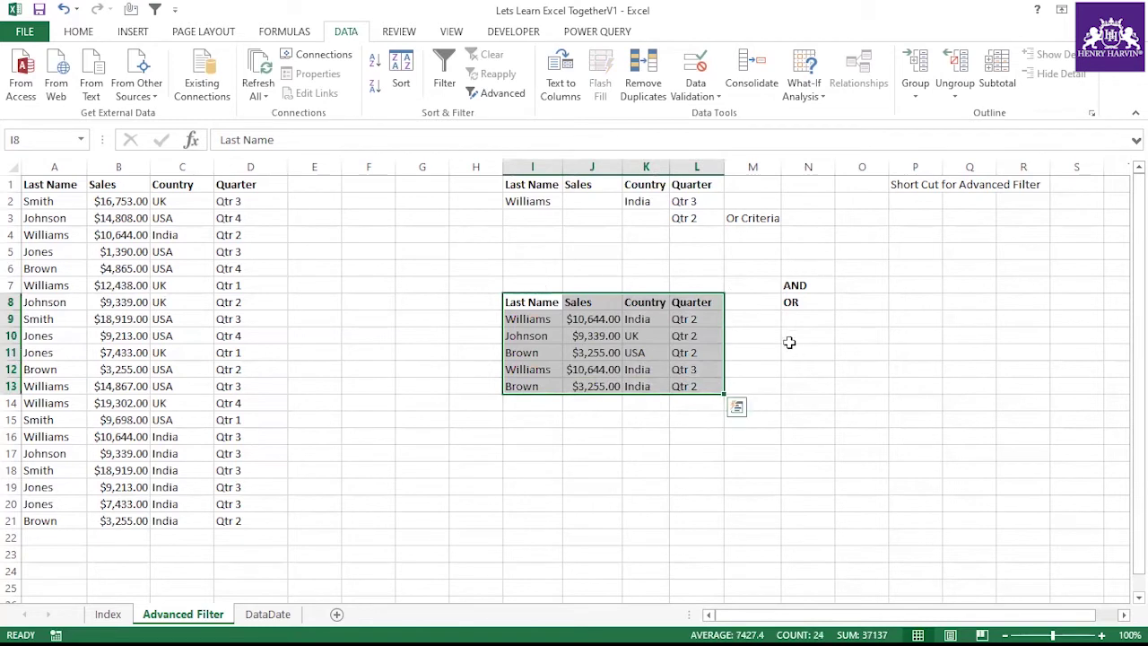
click(789, 339)
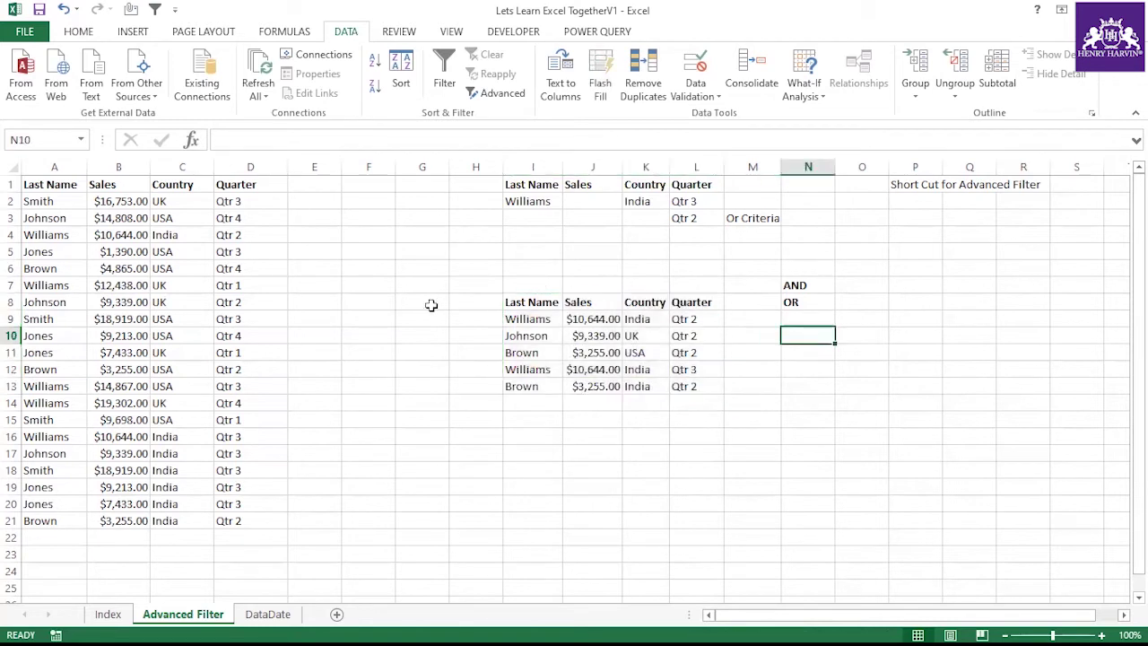
Rerun Advanced Filter to another location with list range A1:D21, criteria range I1:L3 and copy-to range I8:L8.
click(485, 100)
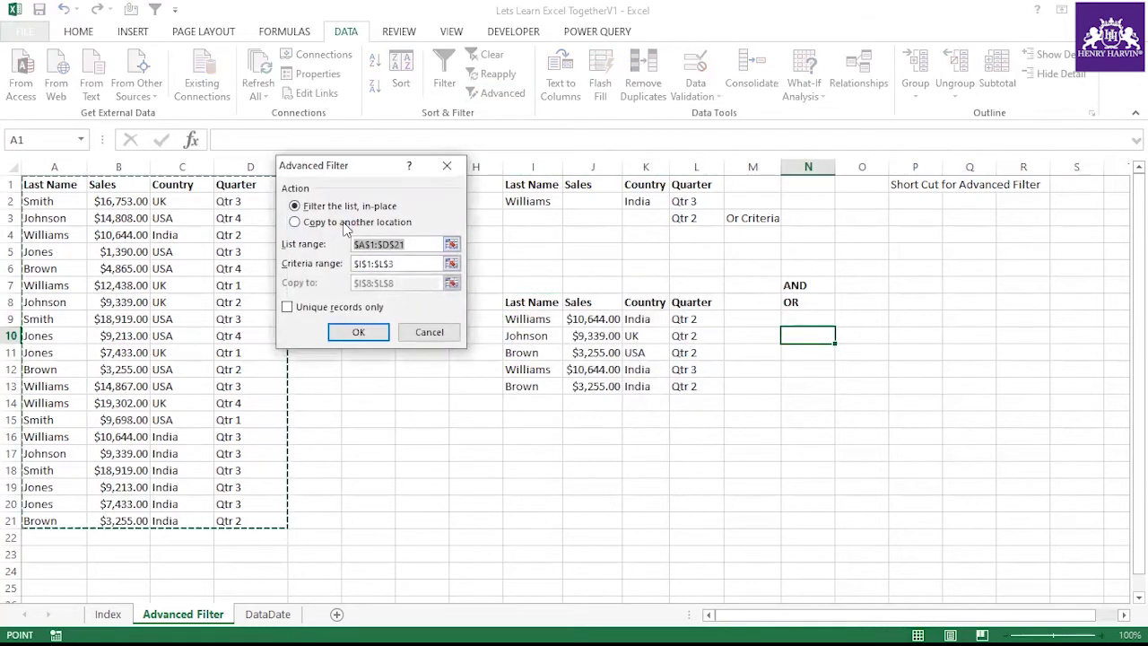
click(345, 222)
click(408, 244)
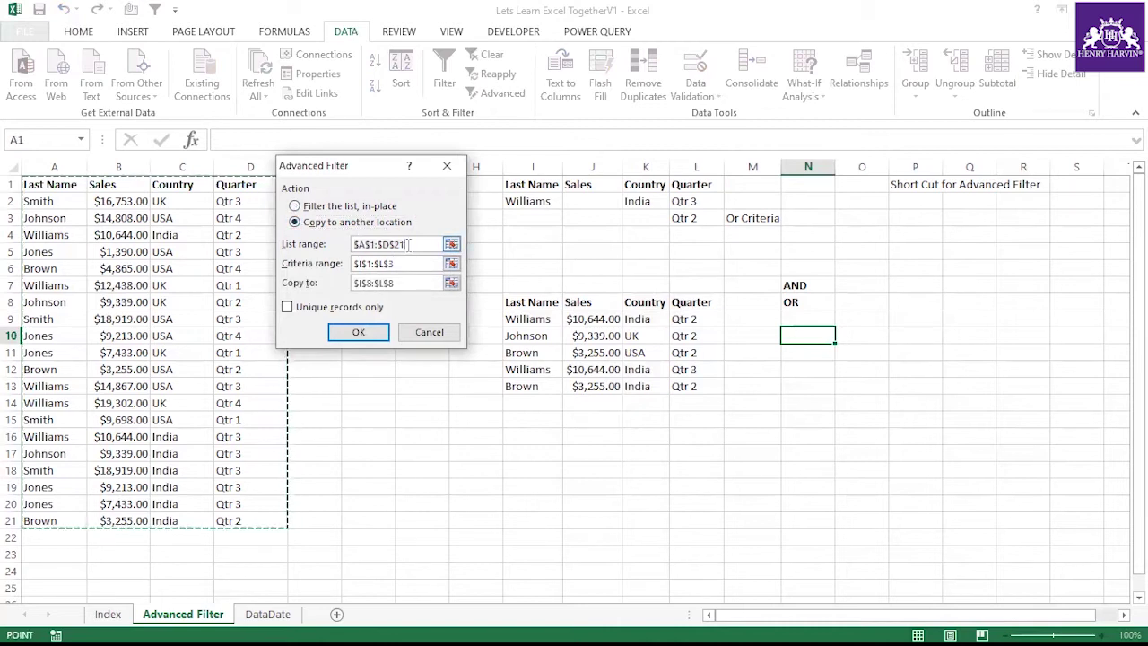
click(402, 263)
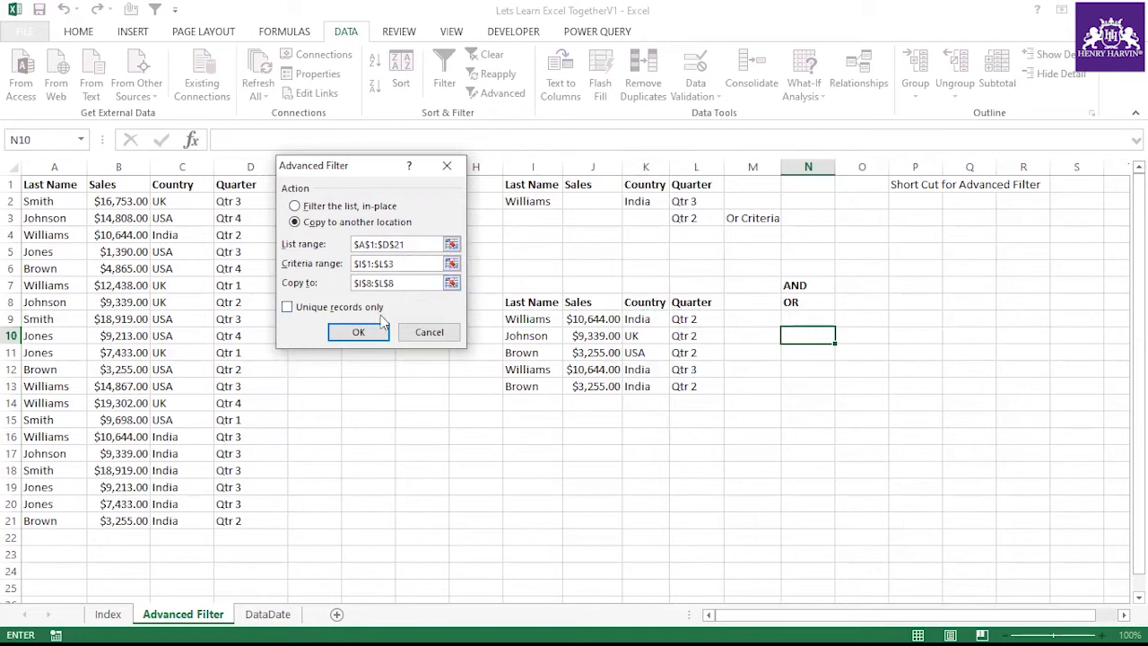
click(359, 331)
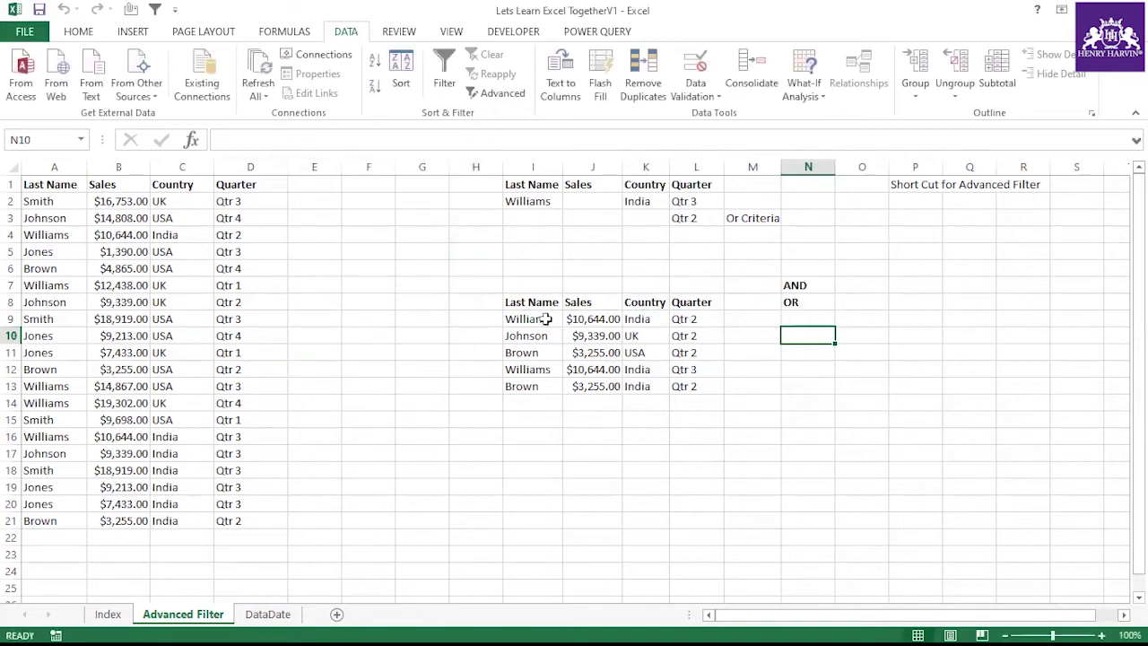
Compare the extracted records in I9:L13, especially rows 9 and 12, with the criteria row I2:L2.
drag(534, 307, 691, 386)
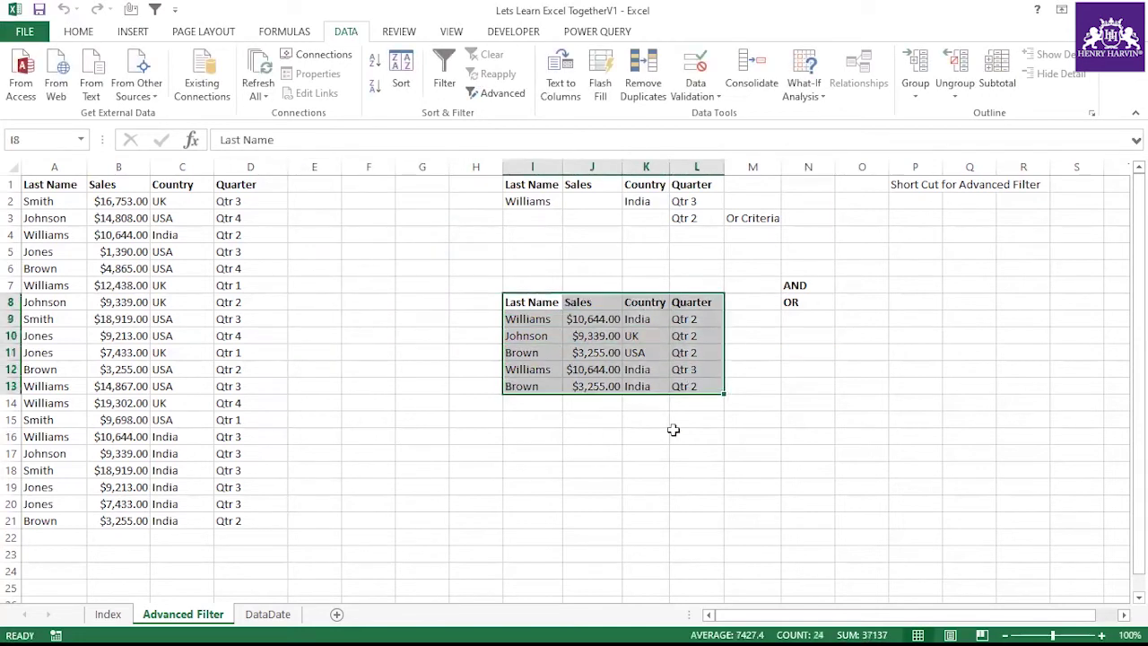
click(673, 430)
drag(531, 201, 696, 202)
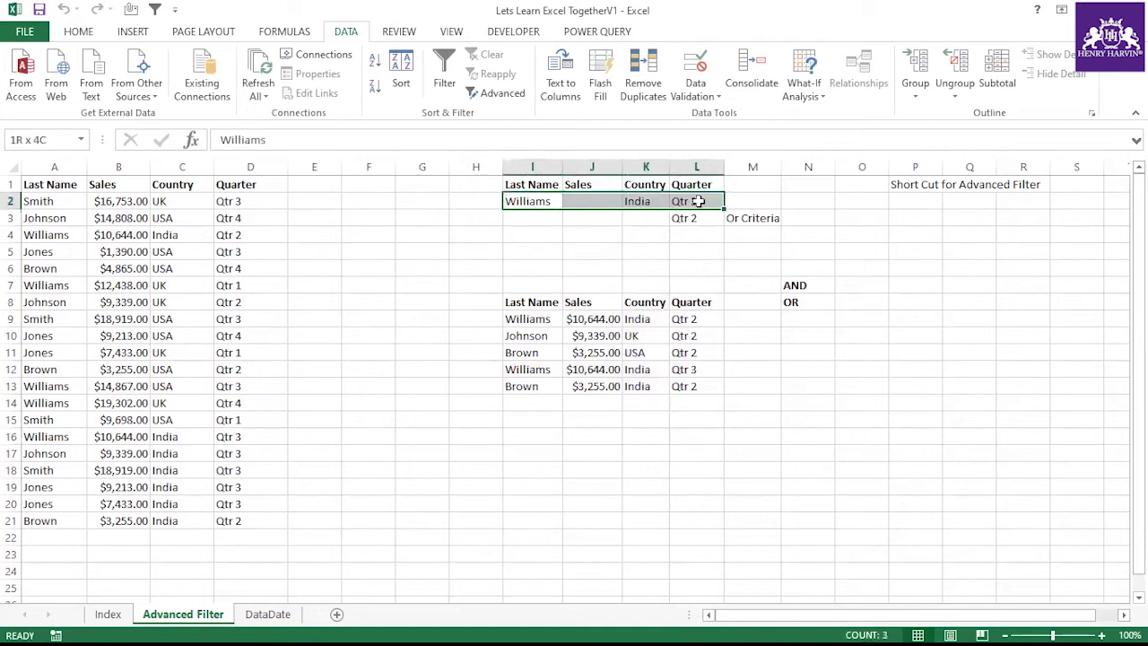
drag(542, 318, 686, 320)
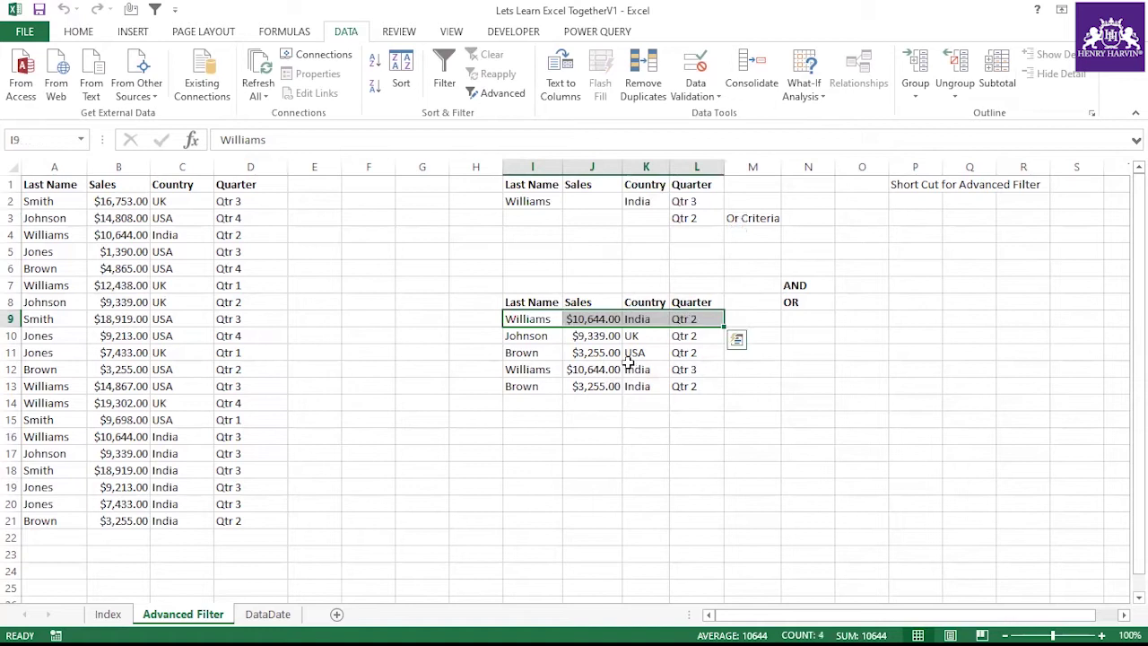
drag(527, 369, 691, 367)
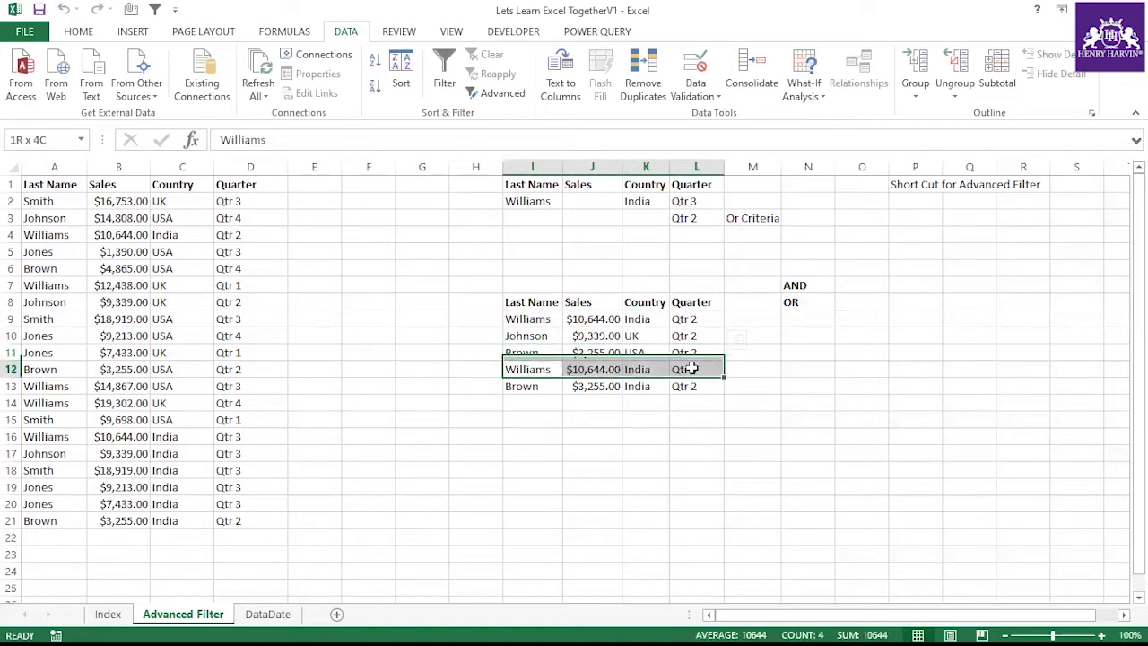
drag(543, 318, 686, 332)
drag(517, 369, 682, 377)
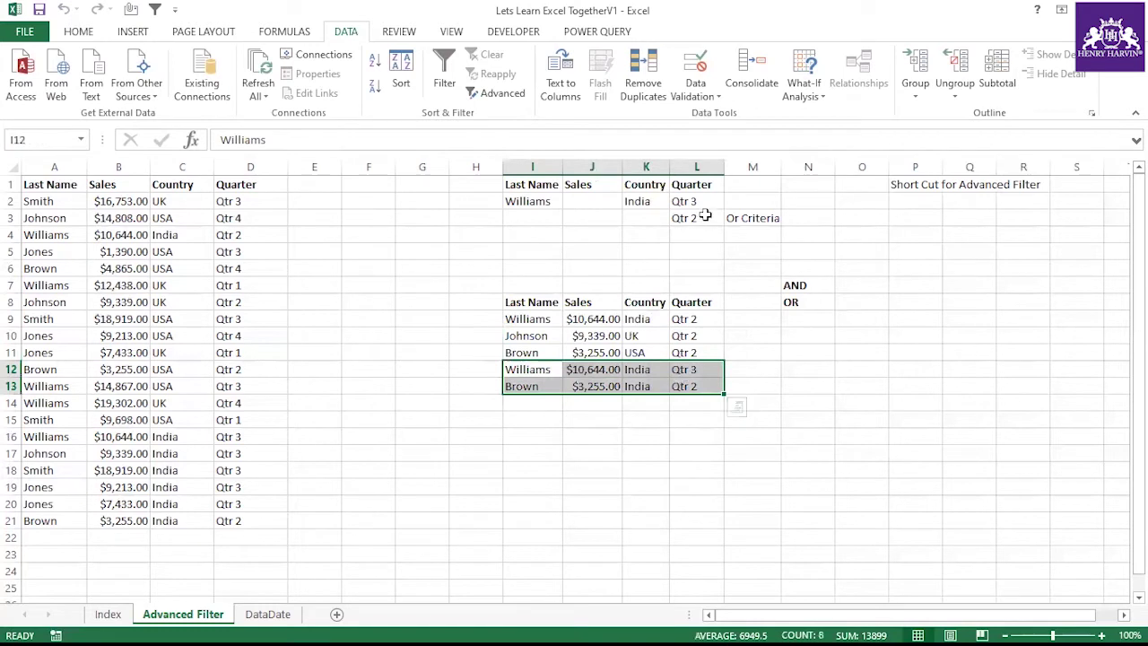
Filter the source list's Quarter column to Qtr 2 only and check the countries of the matching records.
click(240, 184)
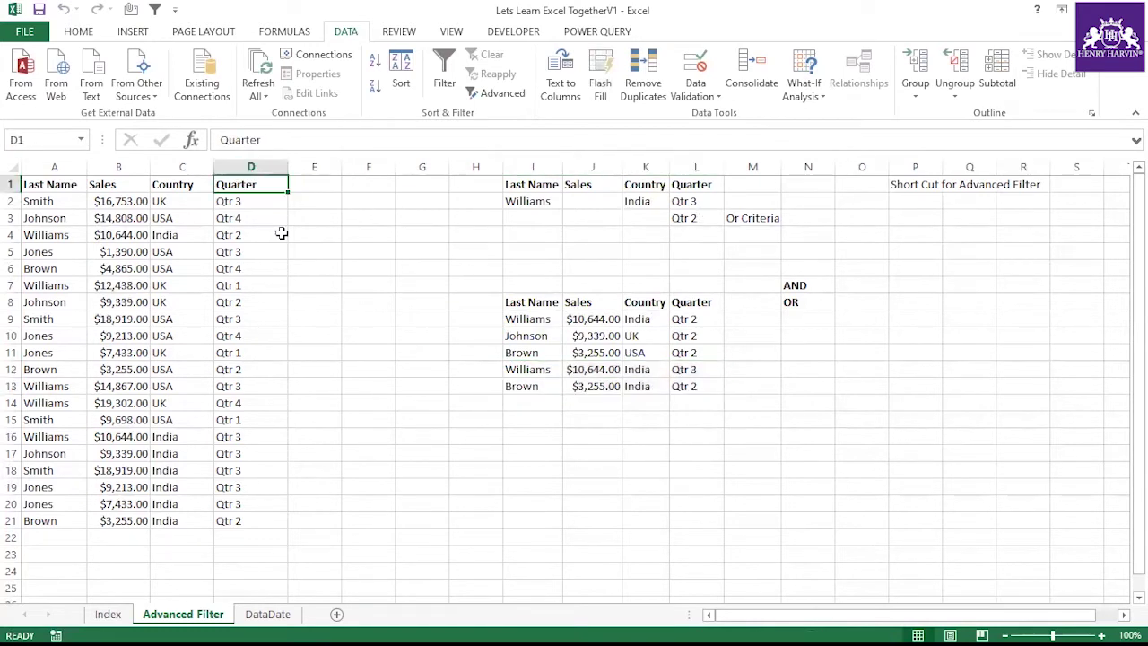
key(ctrl+shift+l)
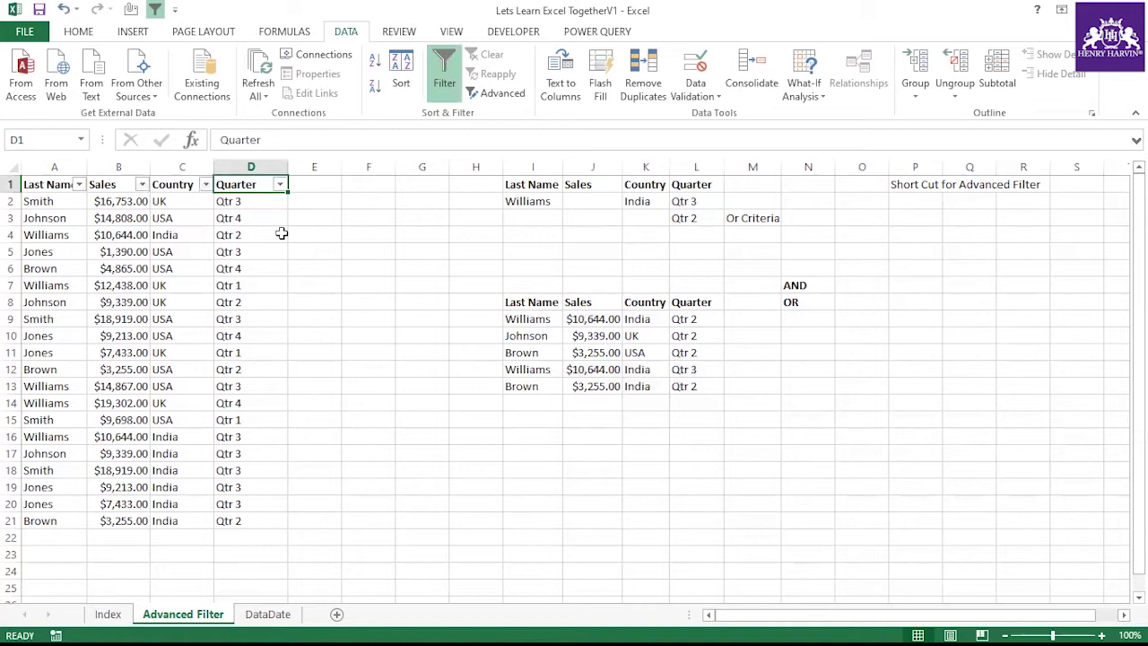
click(280, 184)
click(130, 348)
click(126, 373)
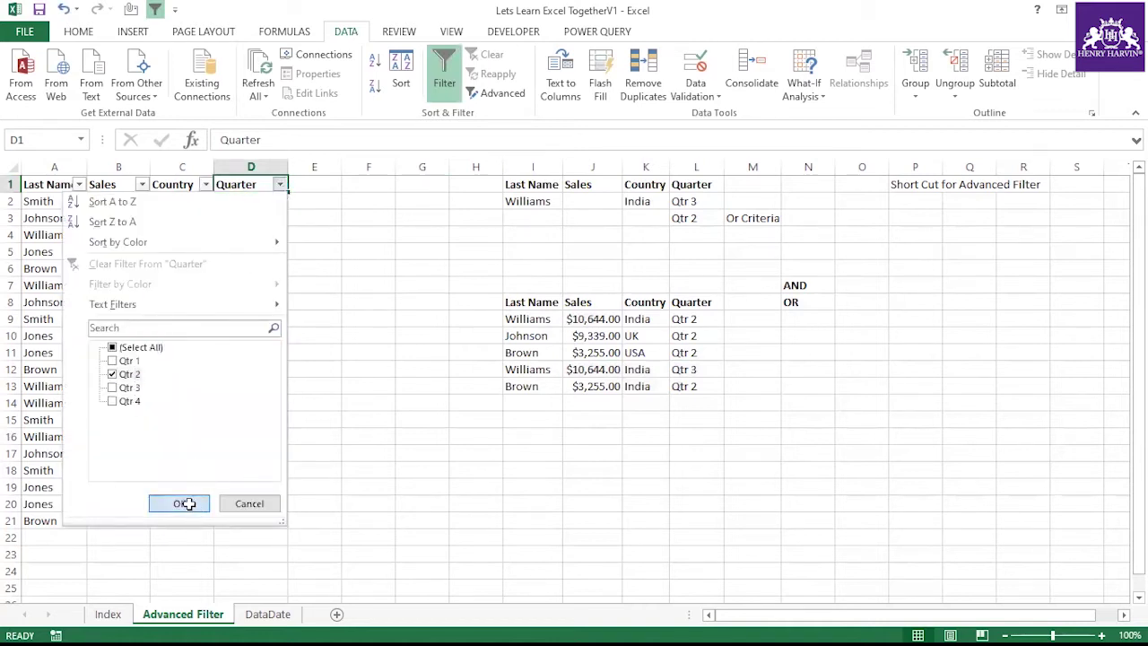
click(187, 502)
drag(253, 202, 253, 250)
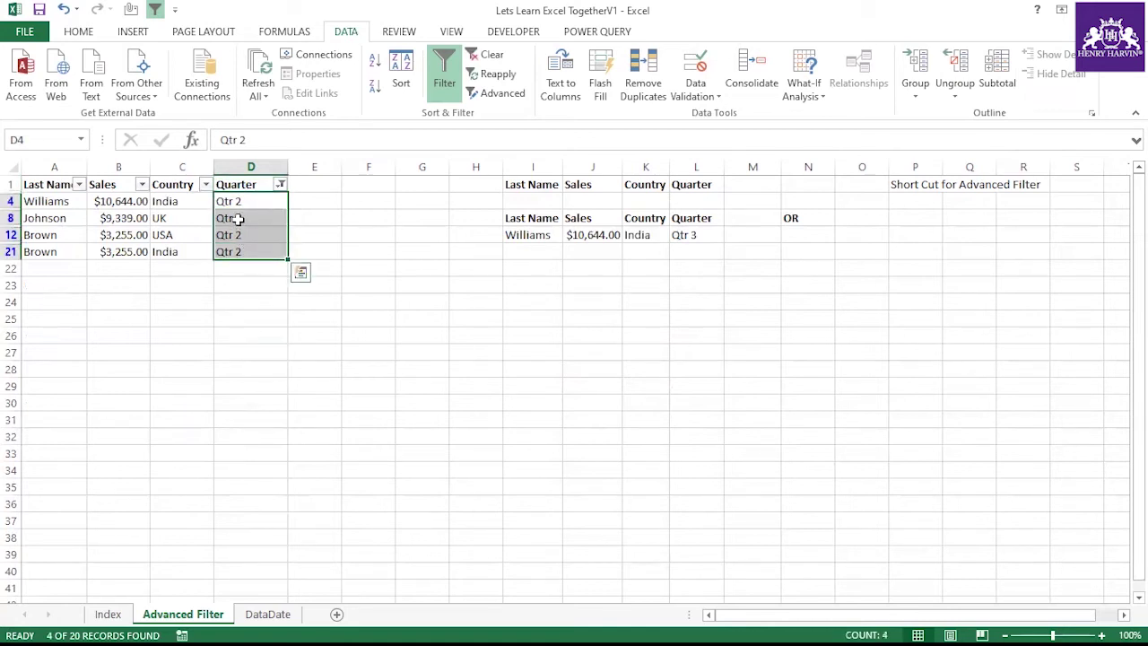
drag(182, 217, 226, 235)
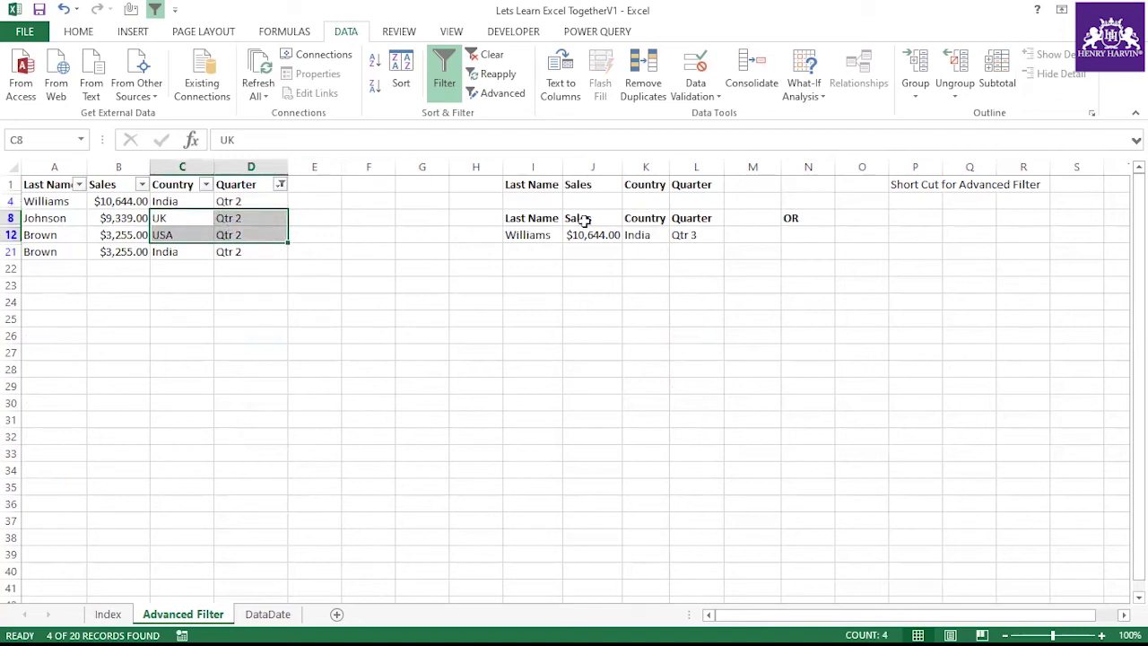
Remove the AutoFilter from the source list so all records show again.
click(230, 182)
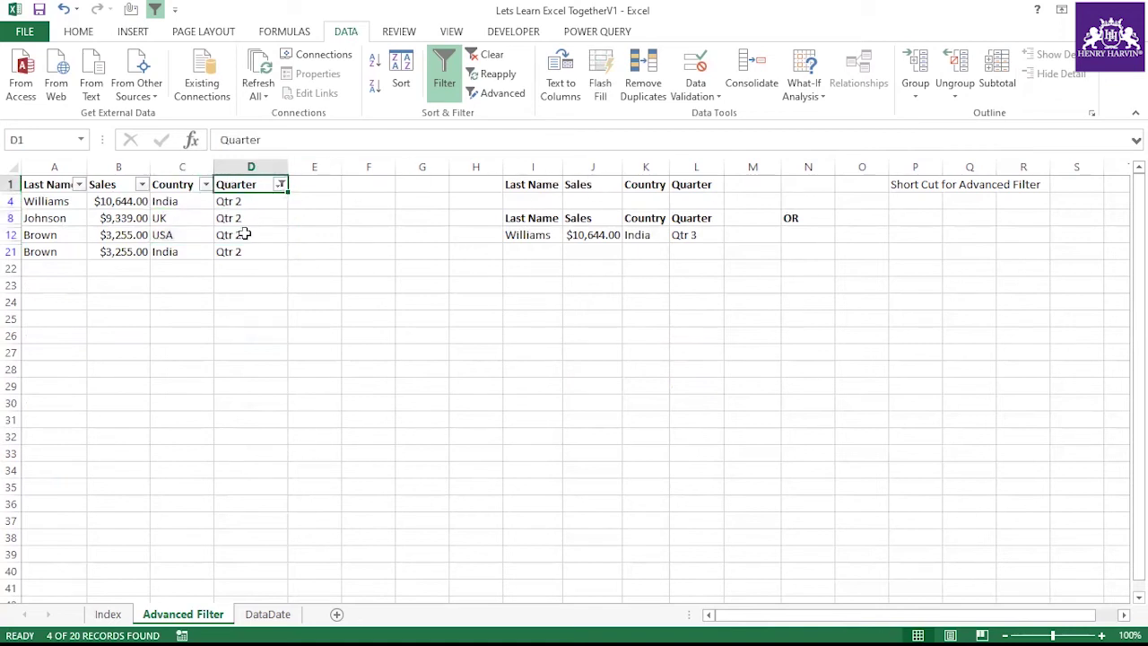
text(L)
key(Escape)
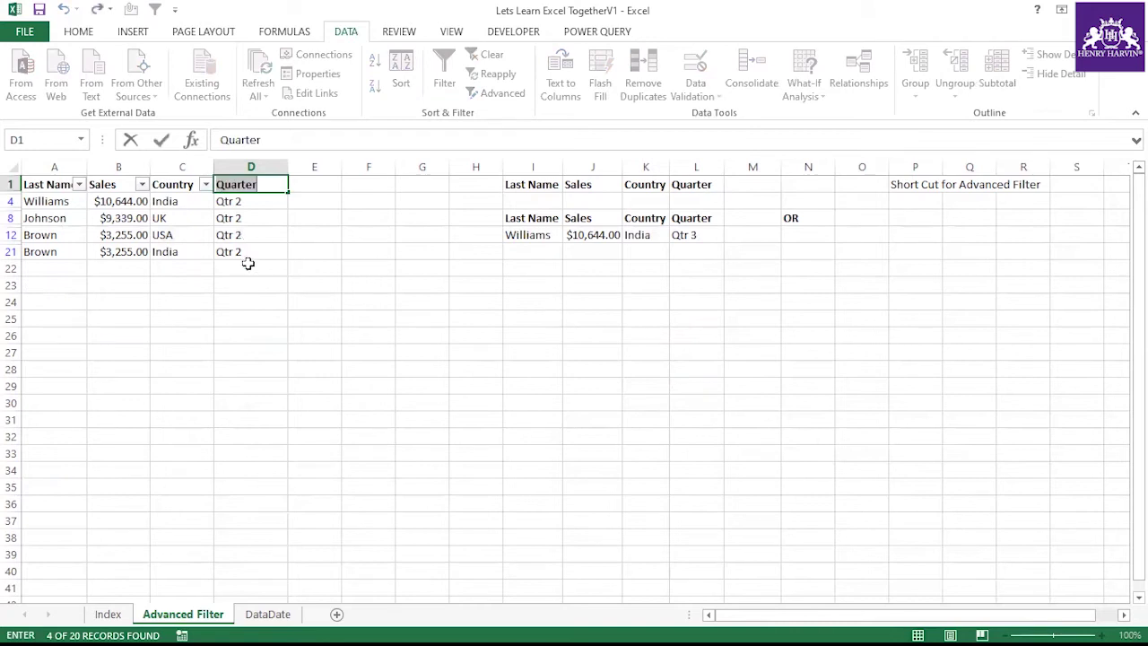
click(248, 263)
click(182, 185)
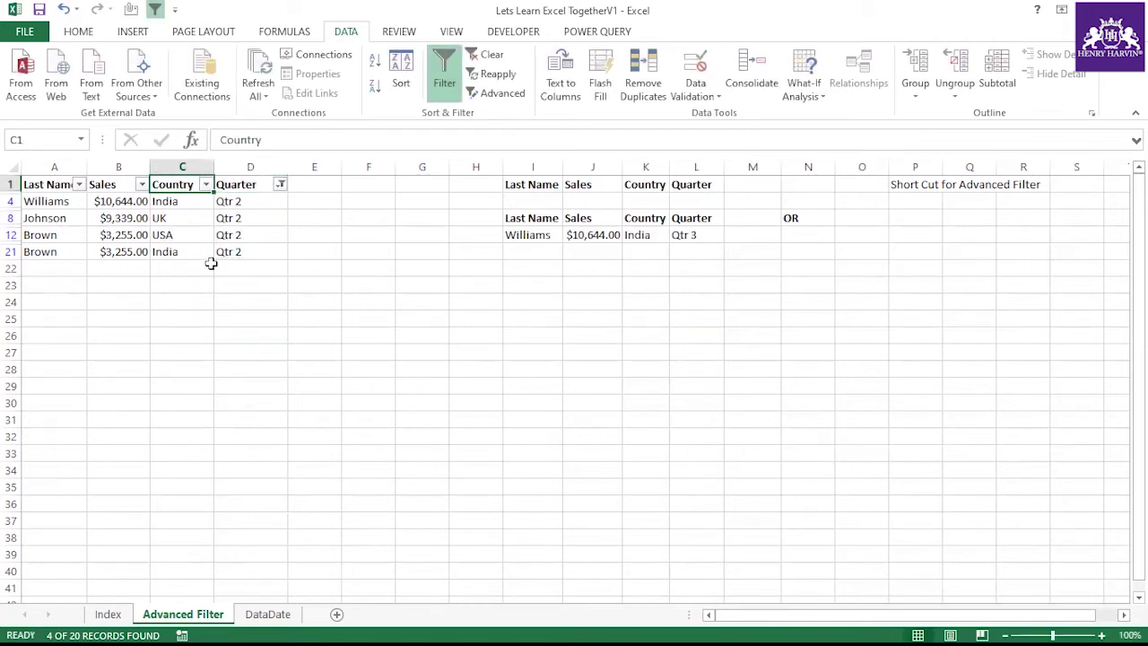
key(ctrl+shift+l)
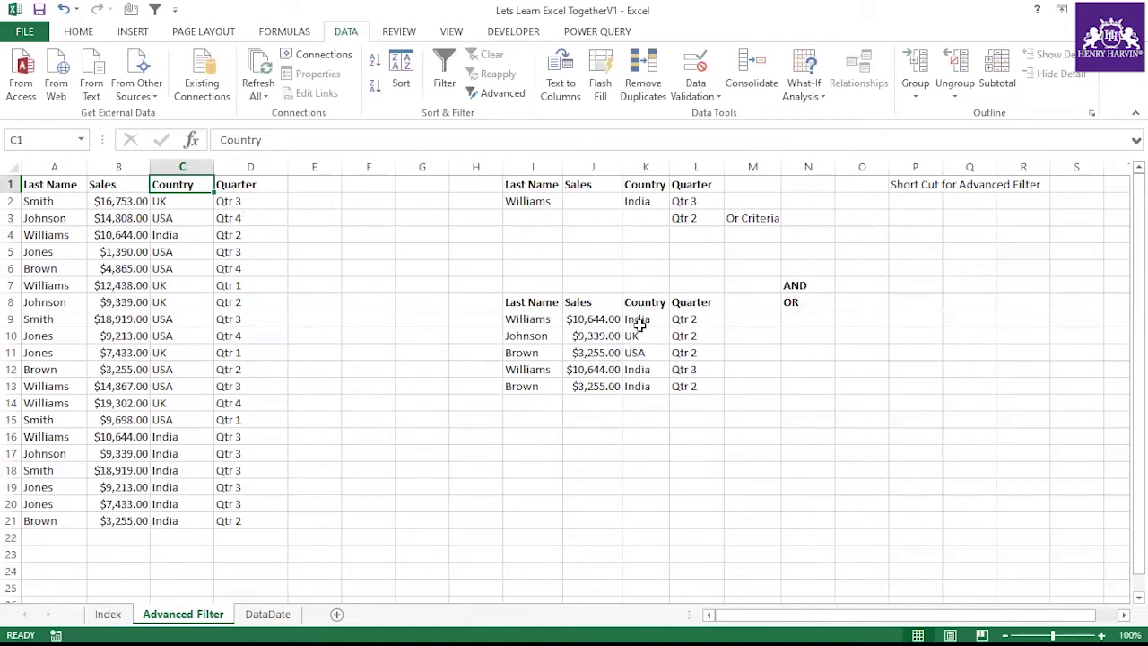
Highlight the last names in A4 and A16 of the source list with an orange fill.
click(538, 319)
click(537, 369)
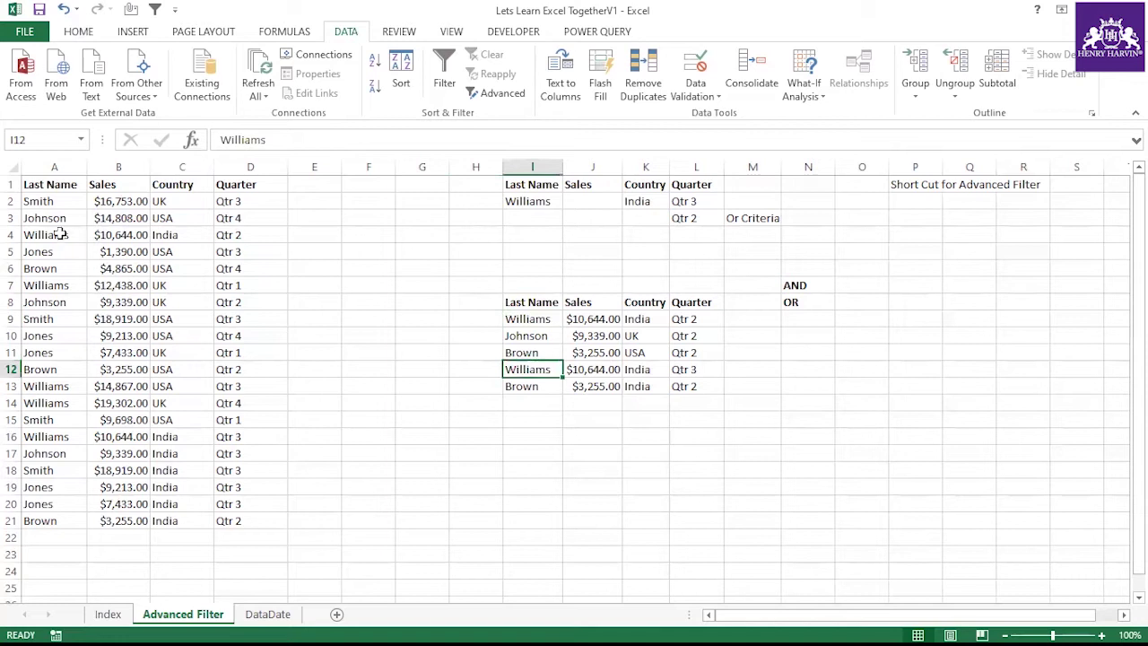
click(58, 234)
click(79, 32)
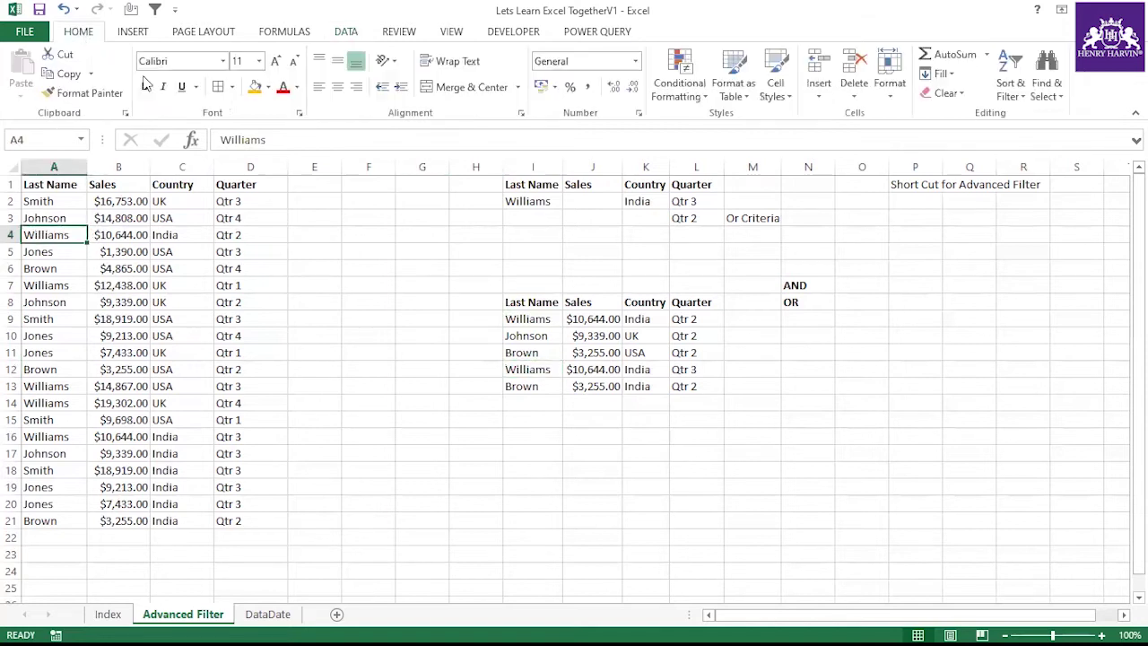
click(255, 86)
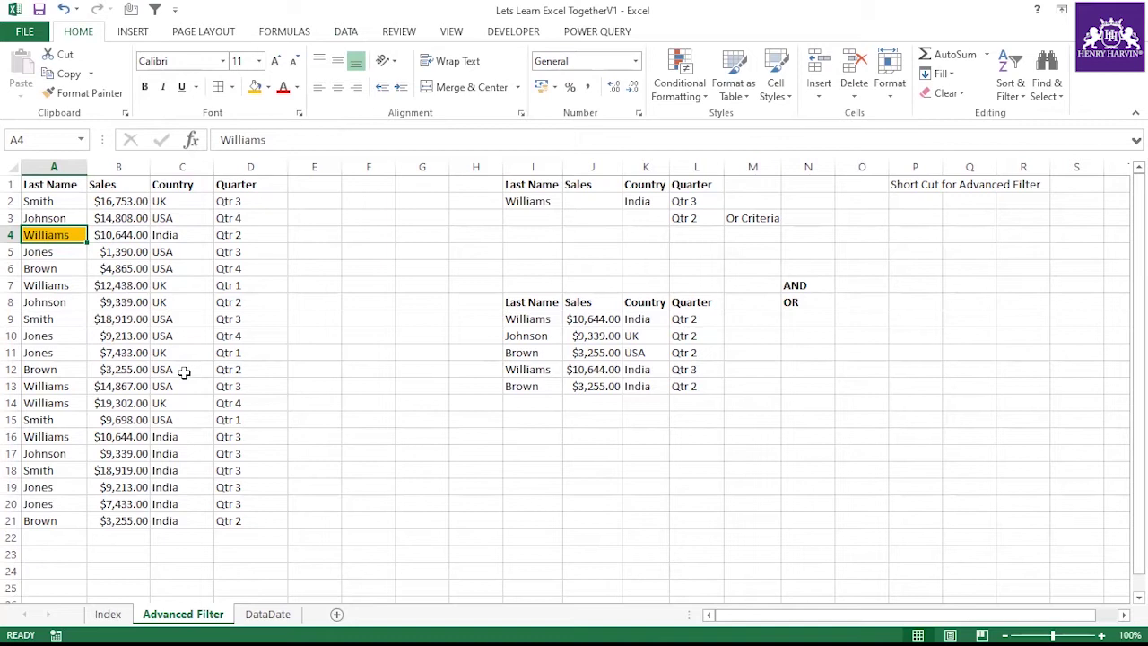
click(61, 438)
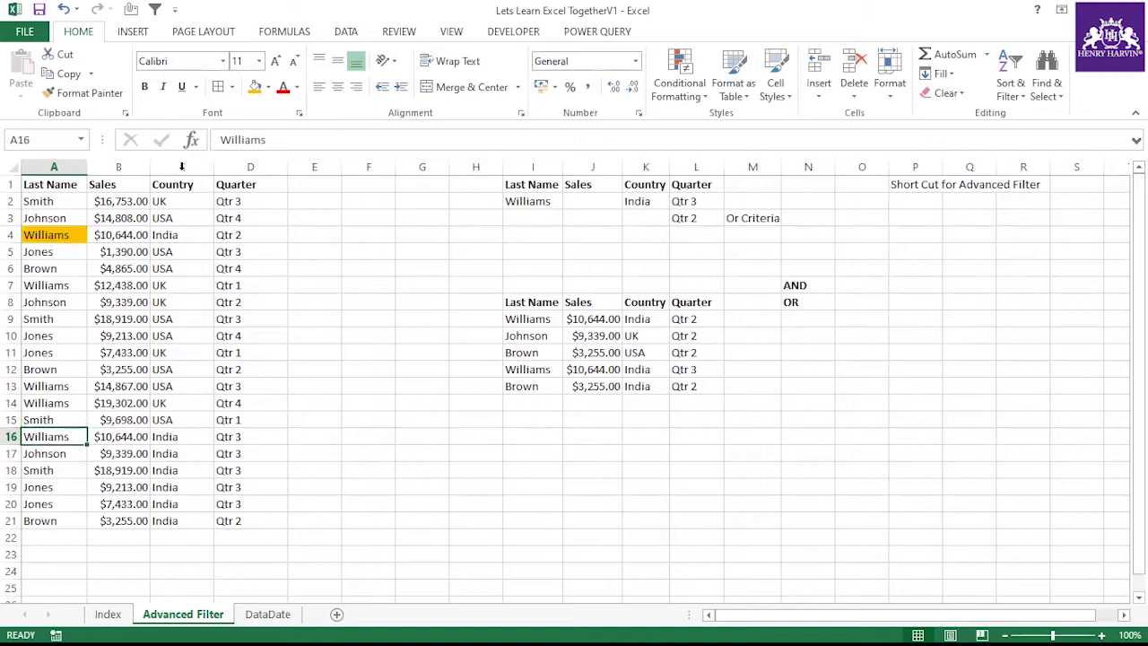
click(256, 87)
click(227, 434)
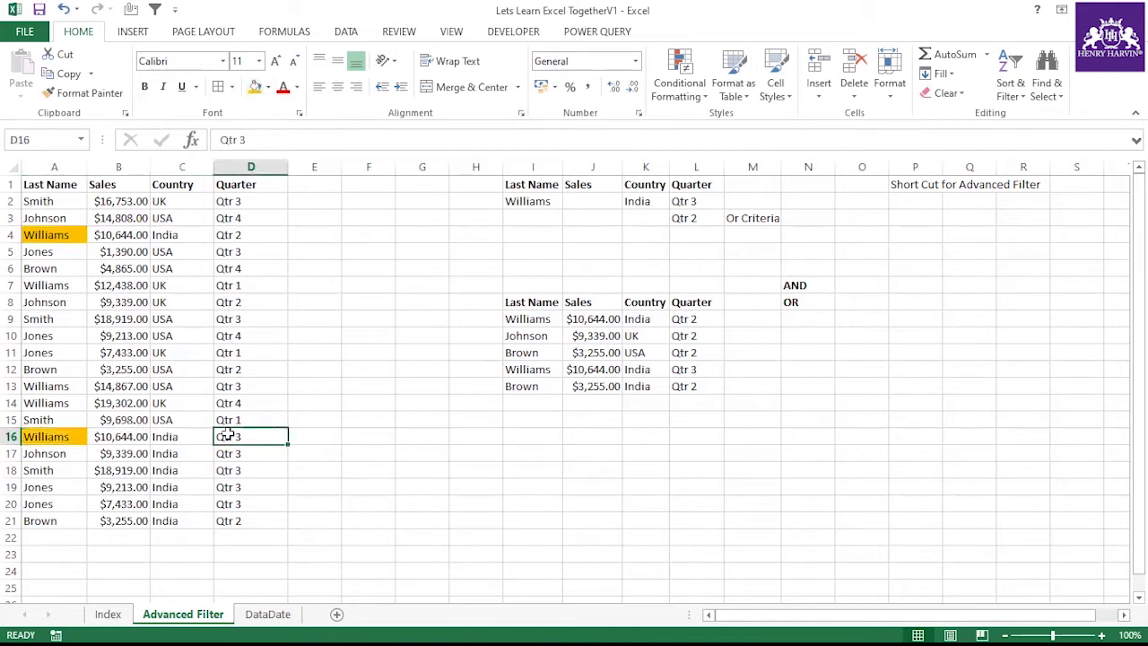
Fill the extracted records in I9:L9 and I12:L12 with orange.
drag(535, 320, 659, 320)
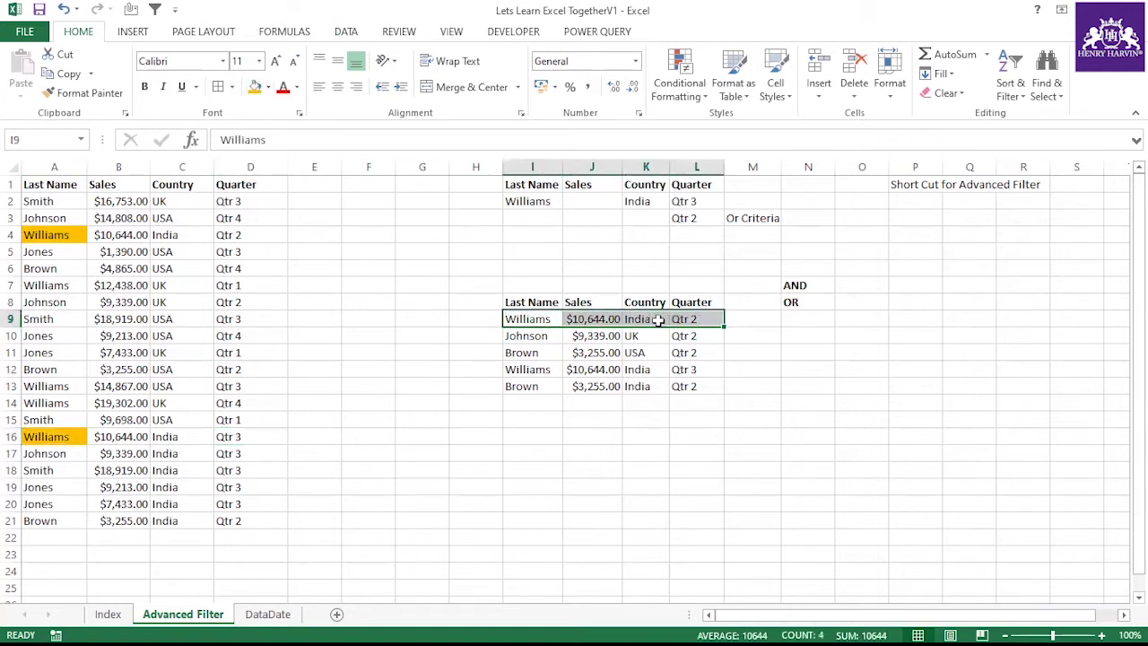
click(257, 87)
drag(534, 371, 687, 370)
click(256, 87)
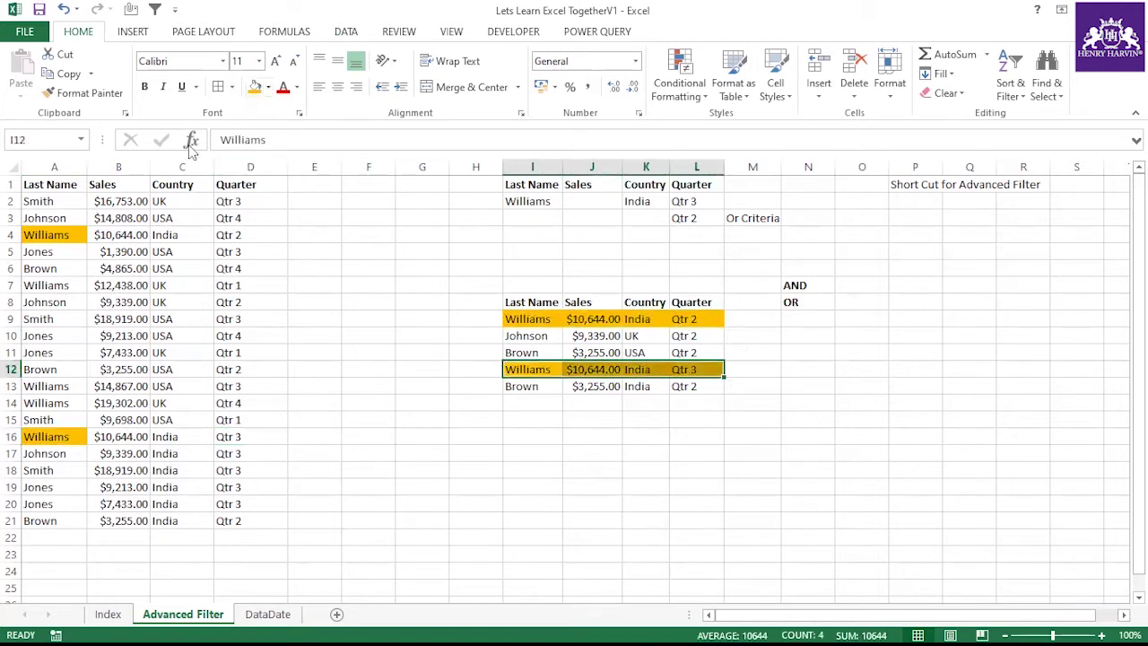
Extend the orange fill across the full source records in A4:D4 and A16:D16.
drag(56, 234, 231, 234)
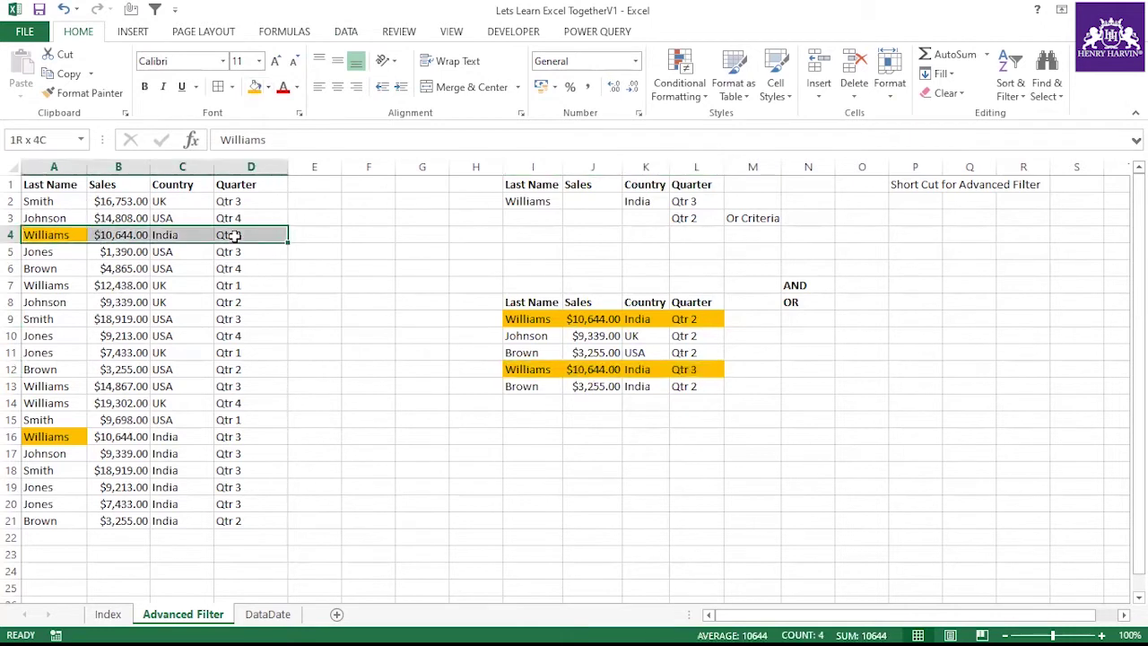
click(256, 87)
drag(59, 436, 232, 436)
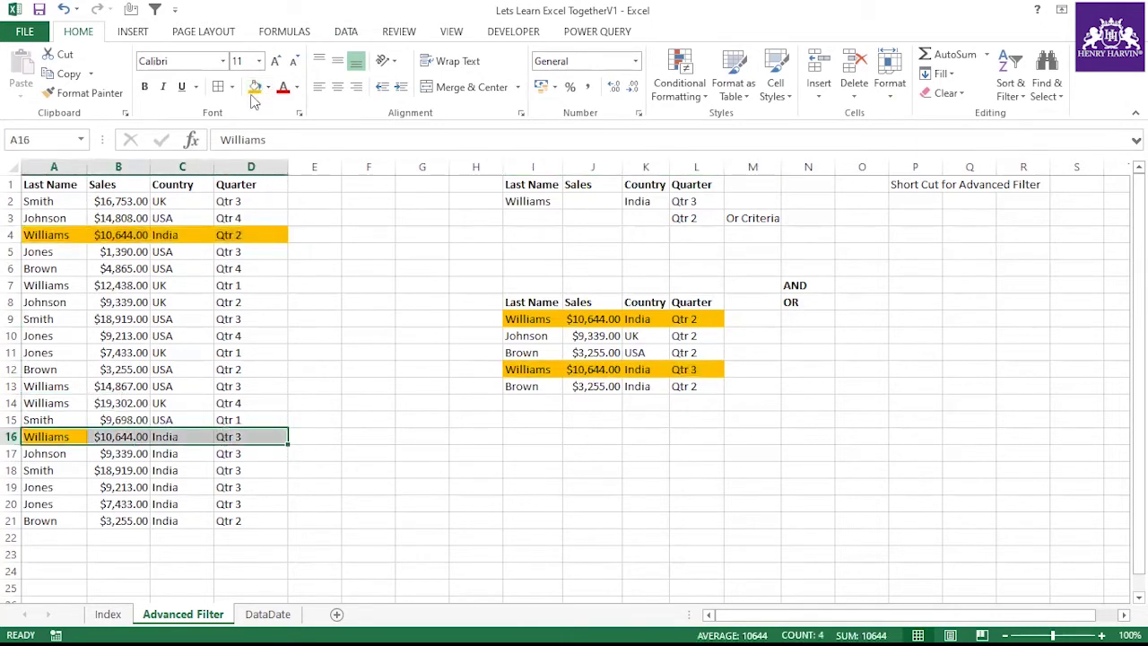
click(255, 86)
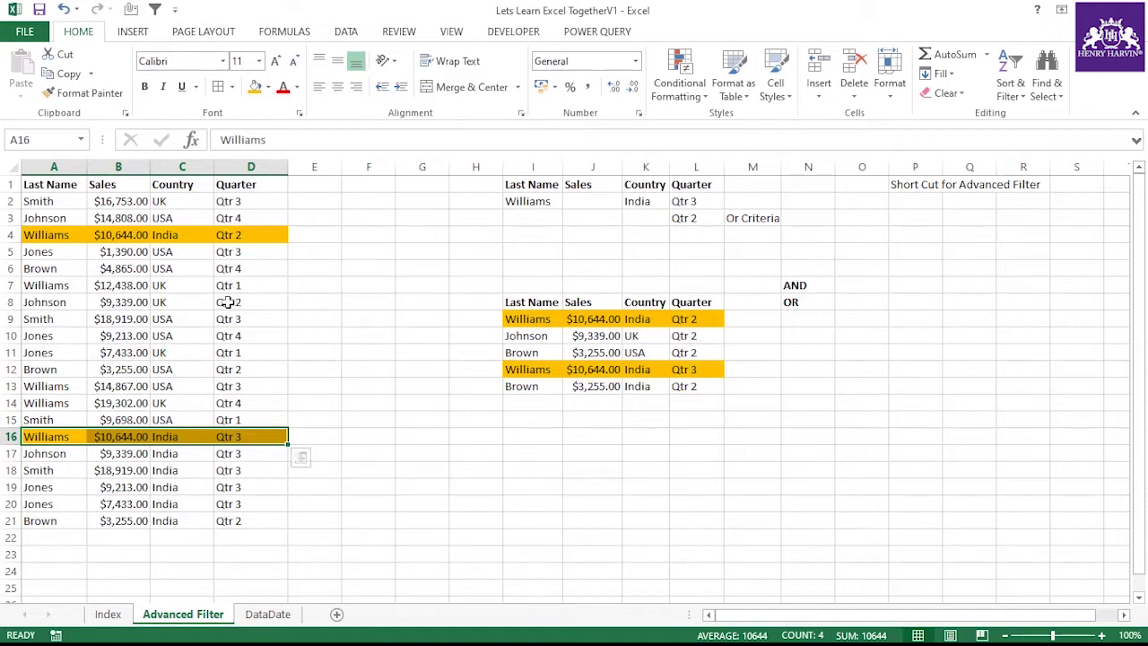
Fill the remaining matching source records in A8:D8, A12:D12 and A21:D21 with orange.
drag(36, 302, 236, 302)
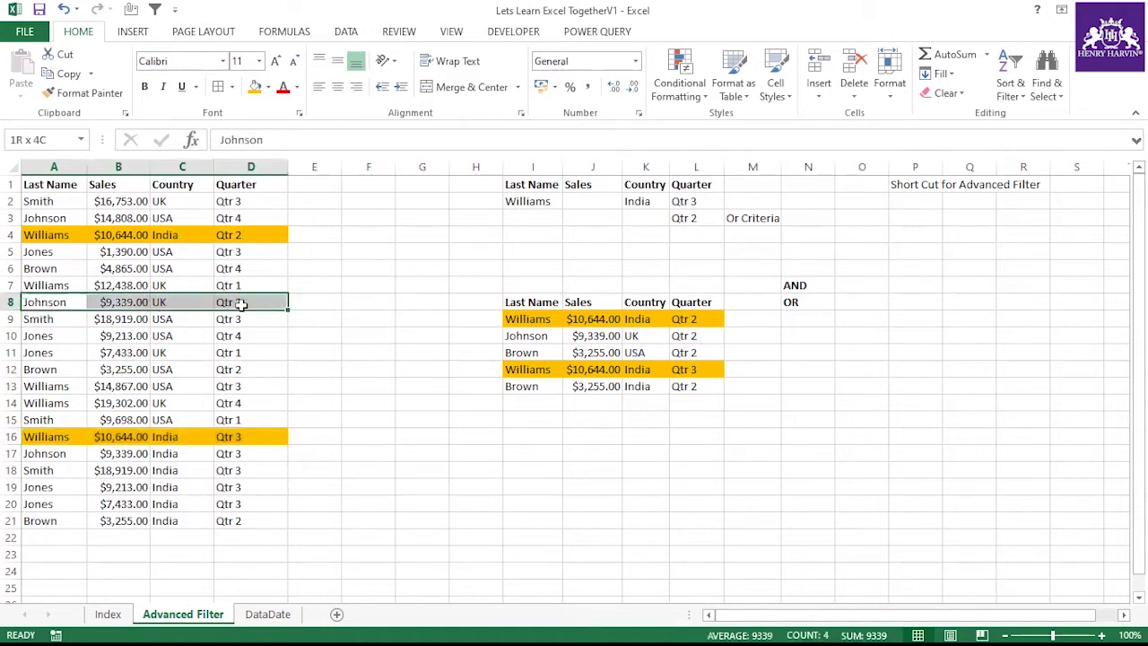
click(253, 87)
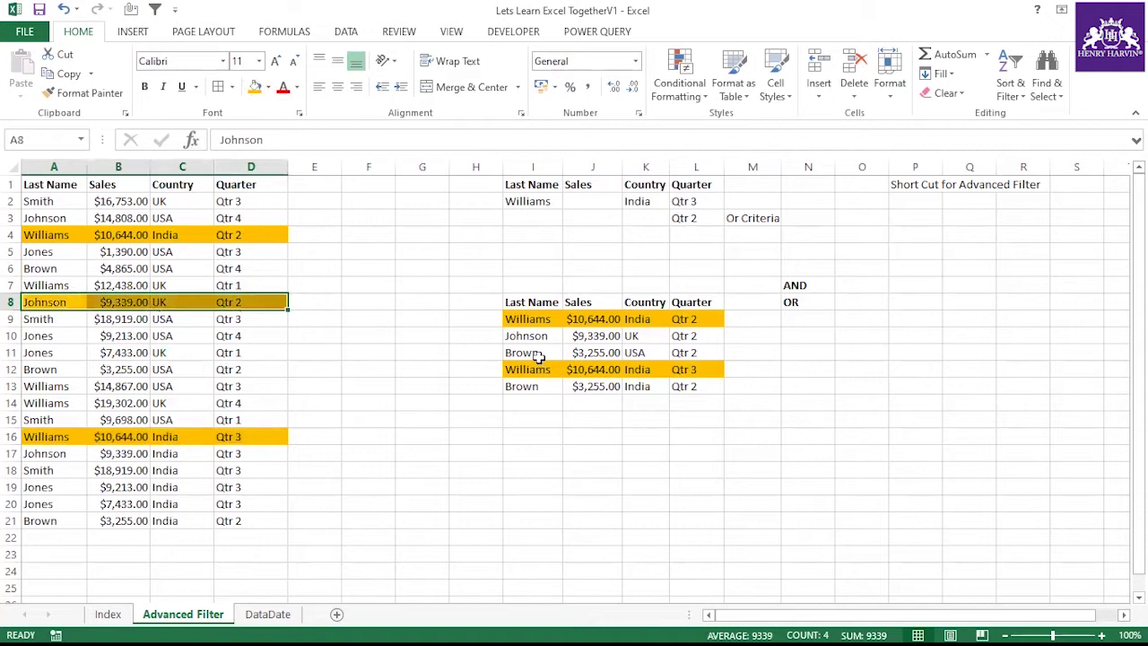
drag(59, 369, 238, 368)
click(254, 87)
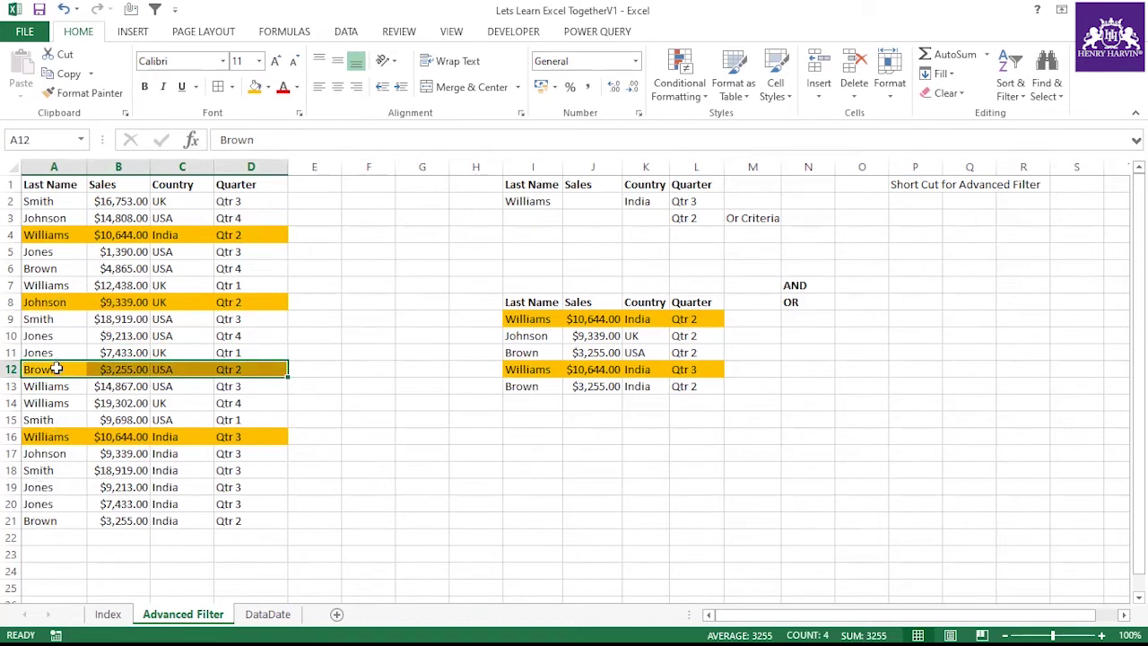
drag(57, 520, 231, 519)
click(255, 86)
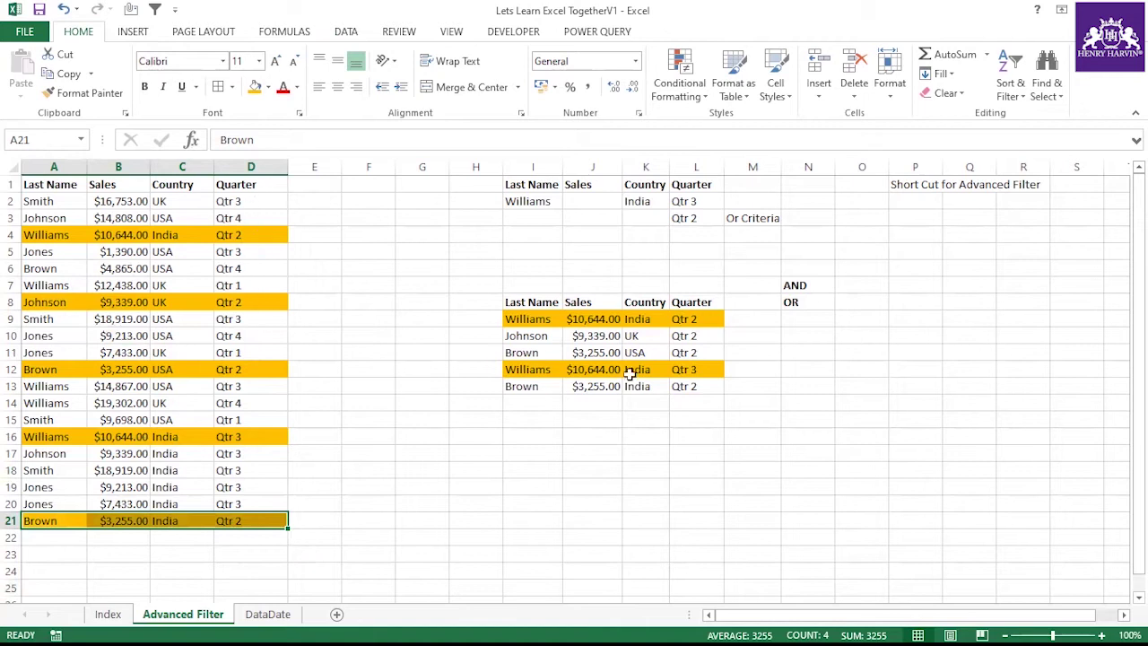
Copy the last name criterion from I2 into I3 so the Qtr 2 criteria row also requires it.
drag(525, 201, 720, 197)
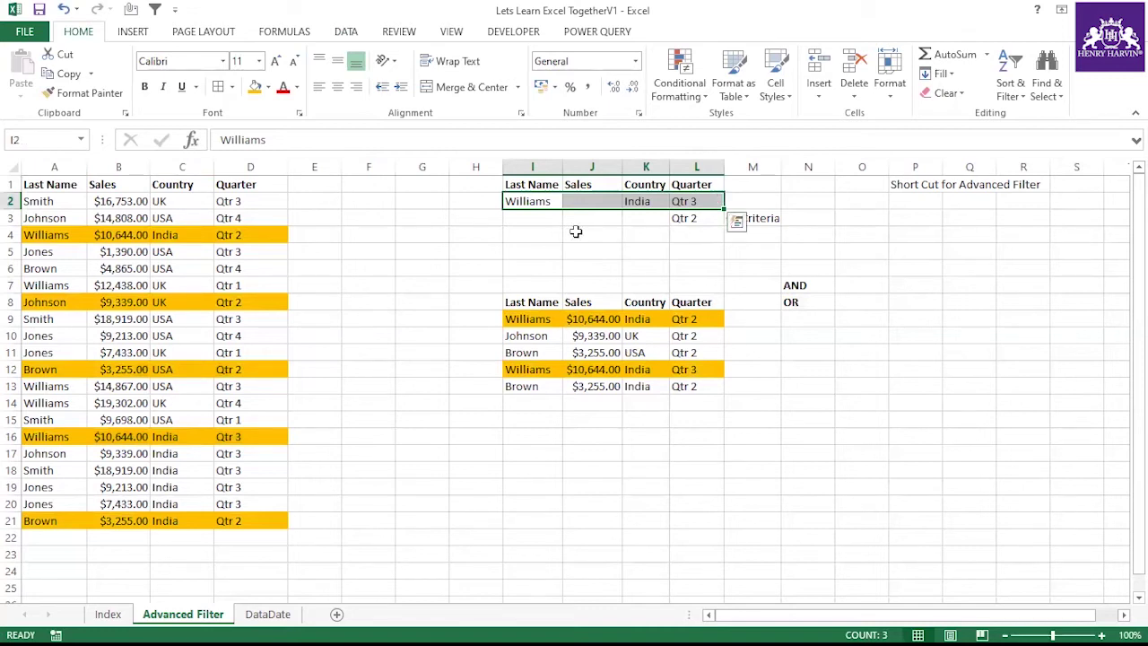
drag(533, 218, 691, 217)
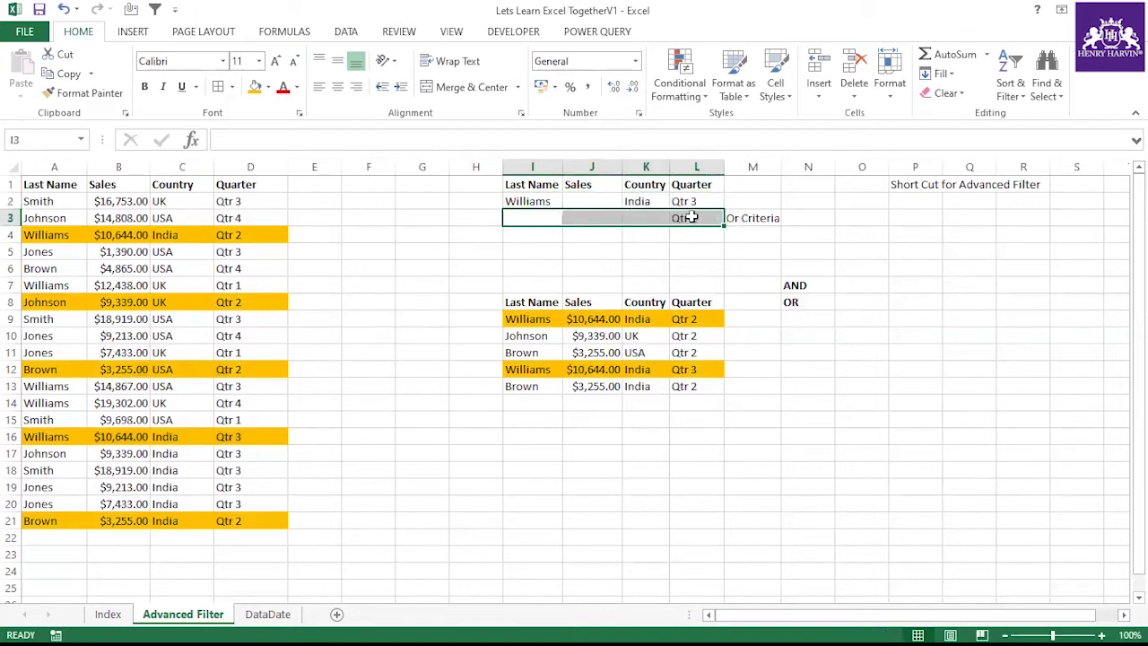
click(614, 254)
click(538, 205)
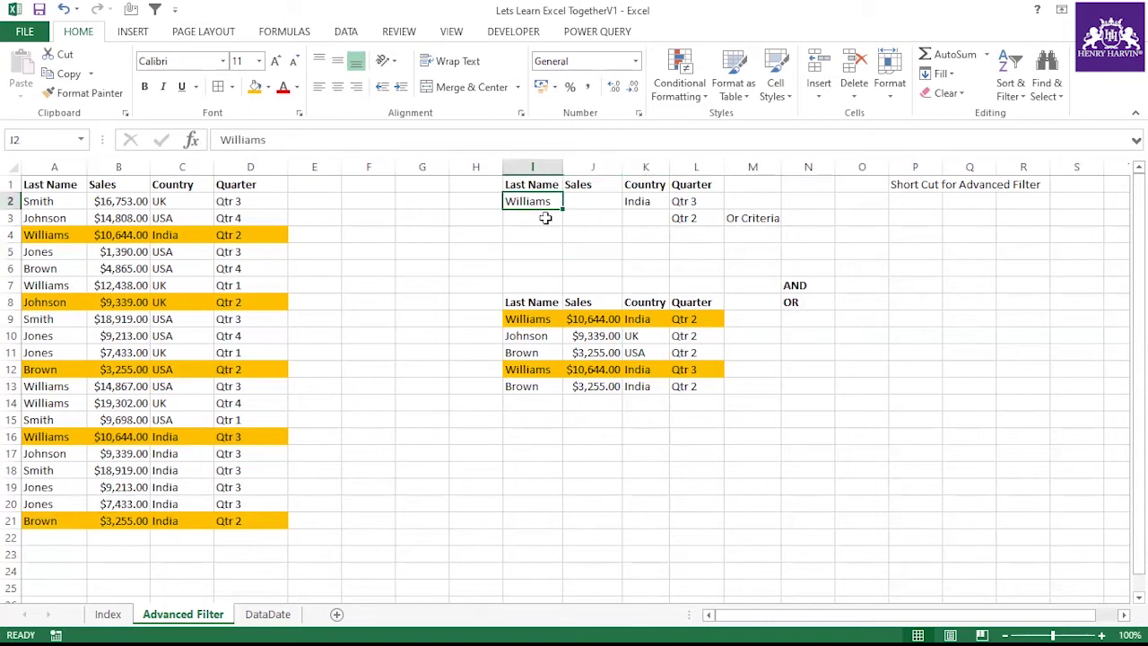
key(ctrl+c)
click(544, 218)
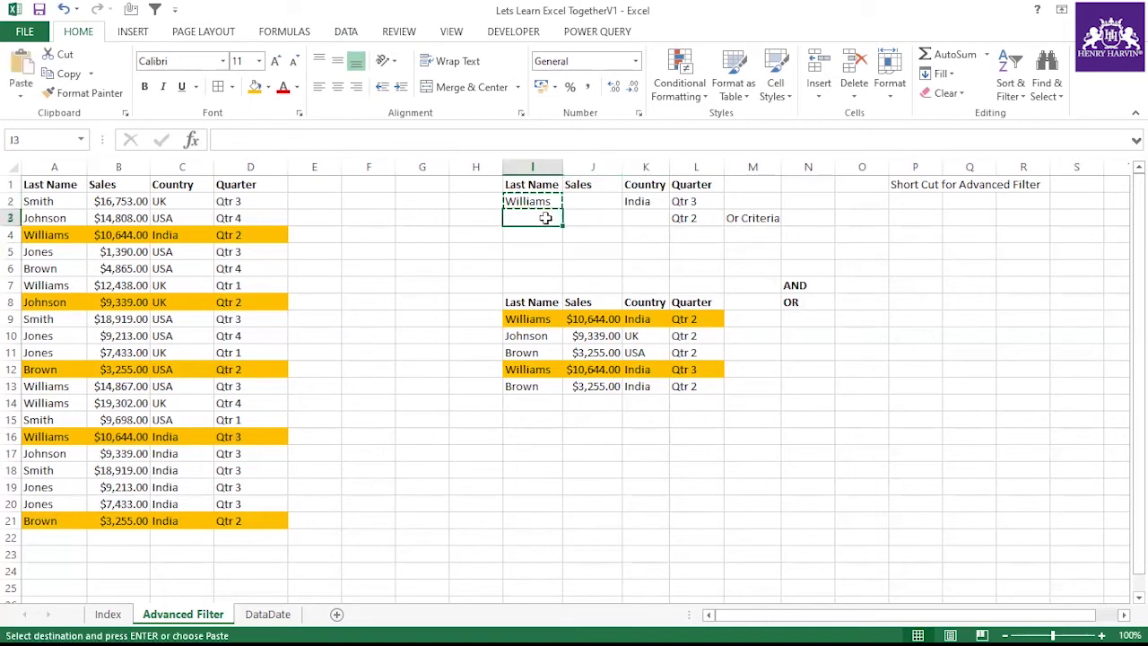
key(ctrl+v)
click(547, 247)
key(Escape)
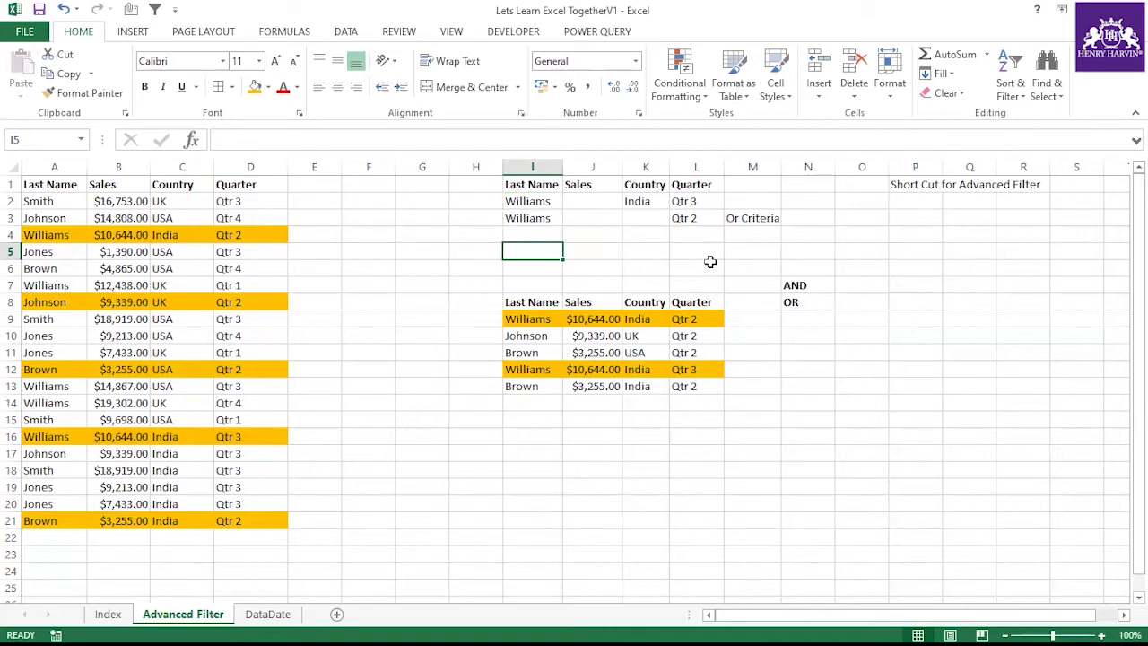
Review which conditions are combined in criteria row I2:L2 and which in criteria row I3:L3.
click(531, 218)
drag(551, 217, 548, 235)
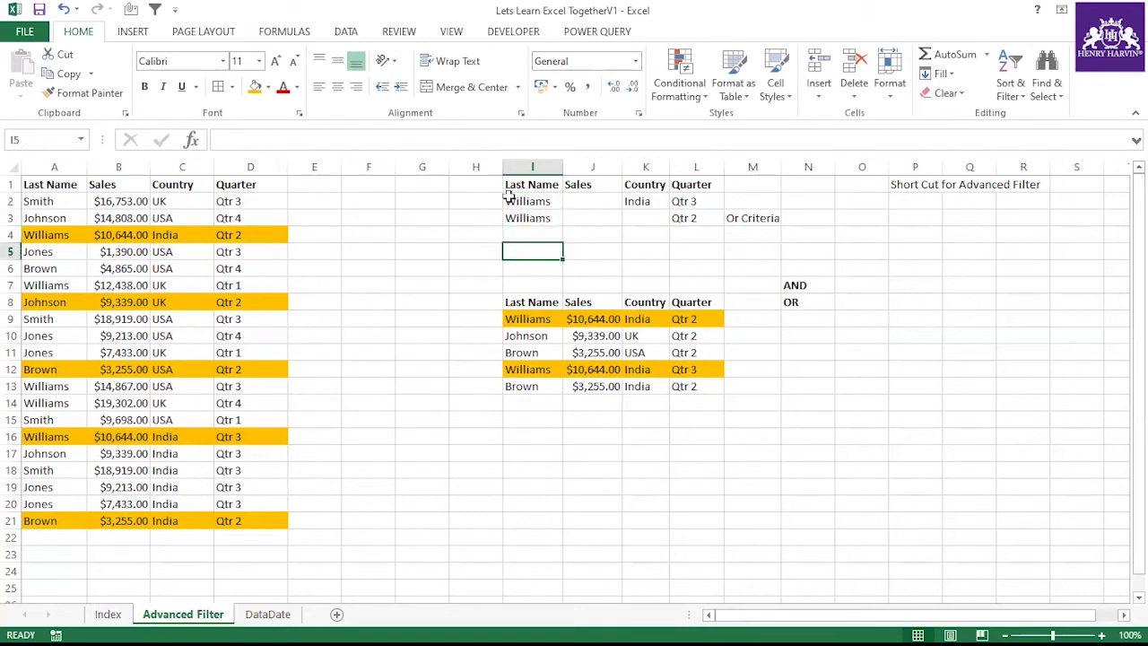
drag(511, 201, 708, 201)
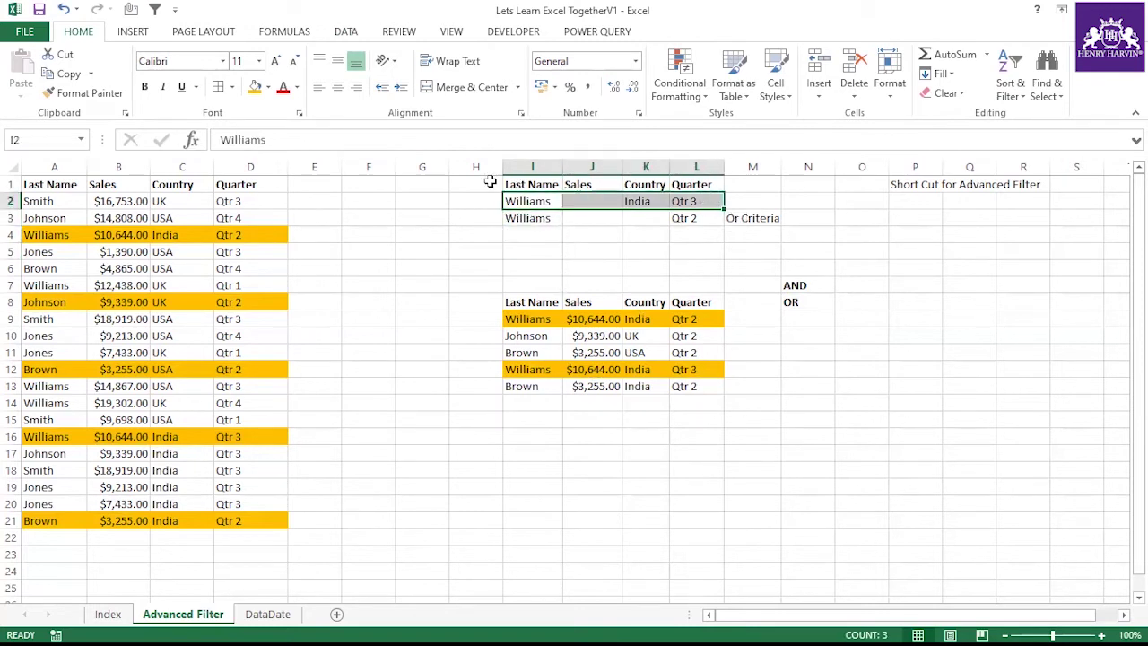
drag(488, 196, 707, 200)
click(542, 199)
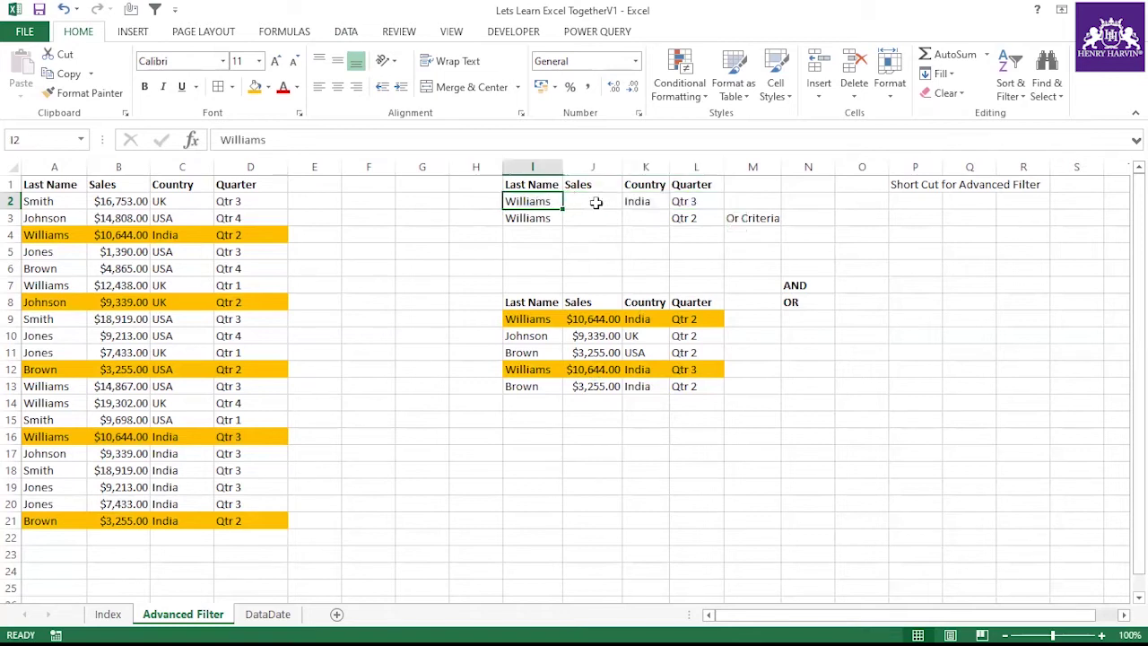
click(631, 202)
click(681, 201)
drag(495, 197, 706, 201)
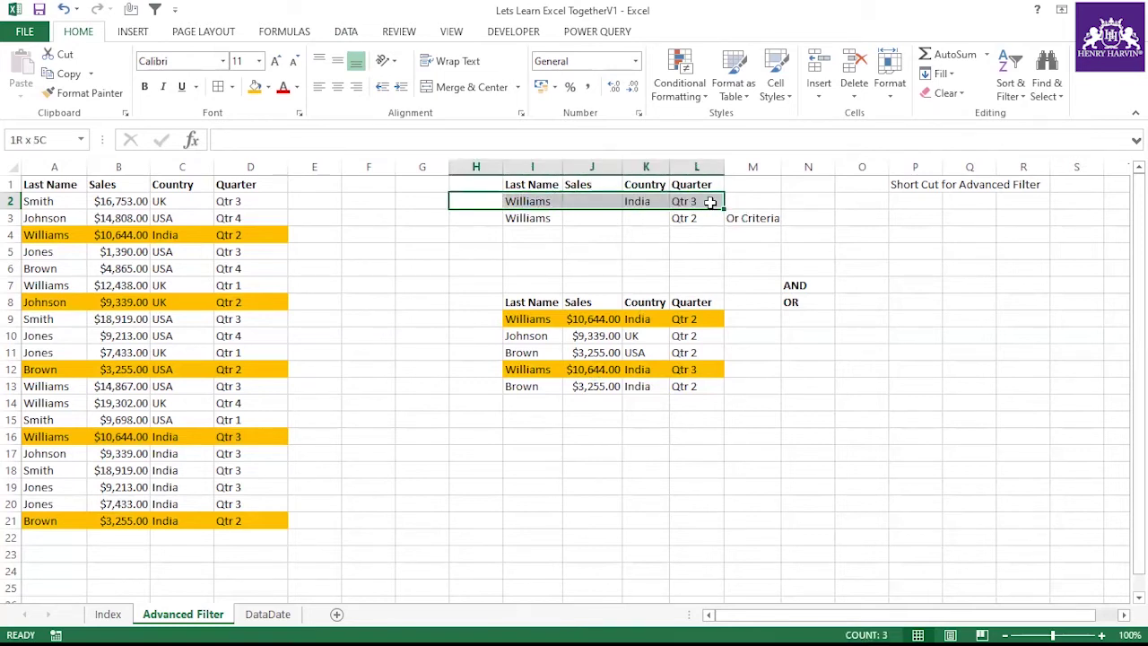
click(486, 214)
click(529, 219)
click(696, 220)
click(532, 221)
click(715, 220)
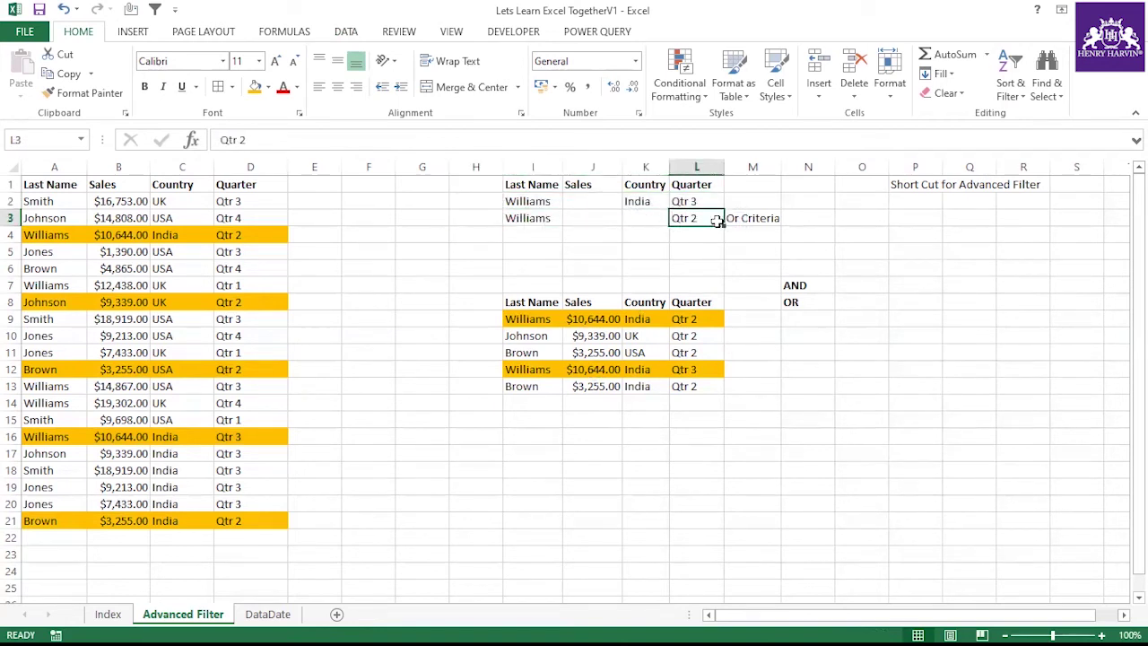
Run Advanced Filter on $A$1:$D$21 with criteria $I$1:$L$3, copying the matching records to $I$8:$L$8.
click(364, 34)
click(501, 96)
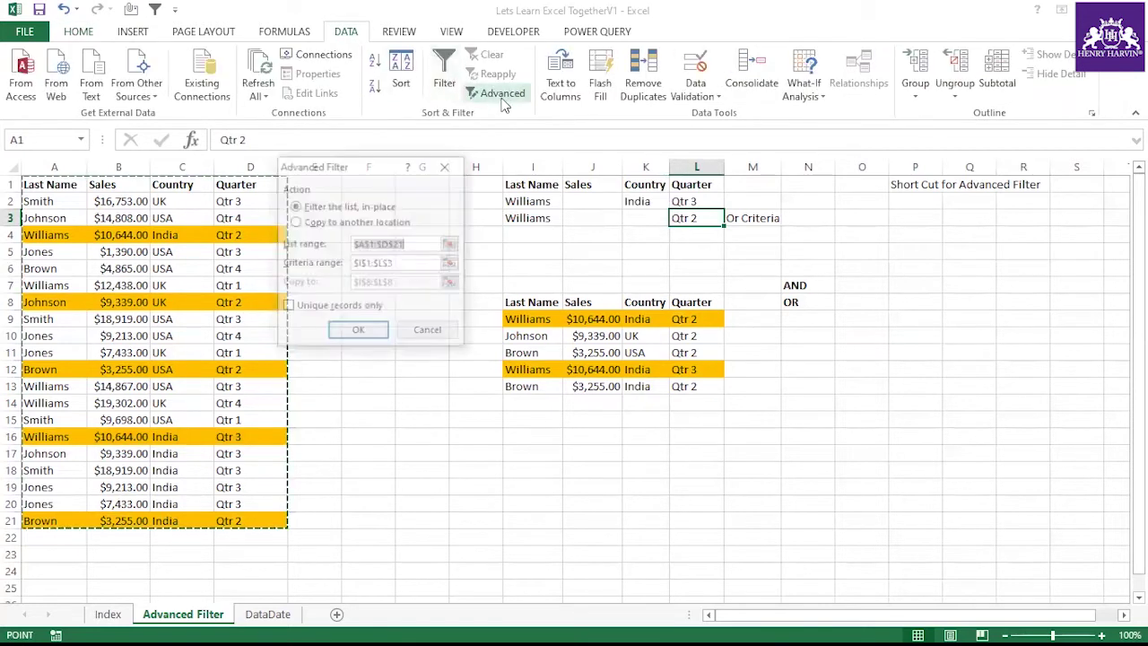
click(337, 222)
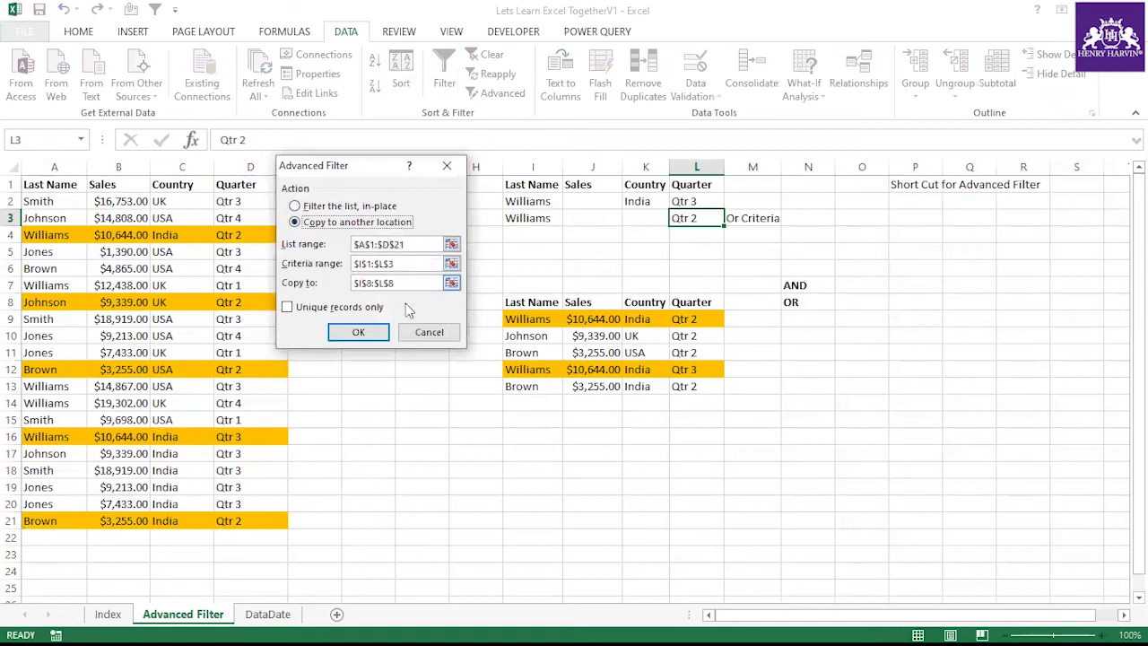
click(360, 332)
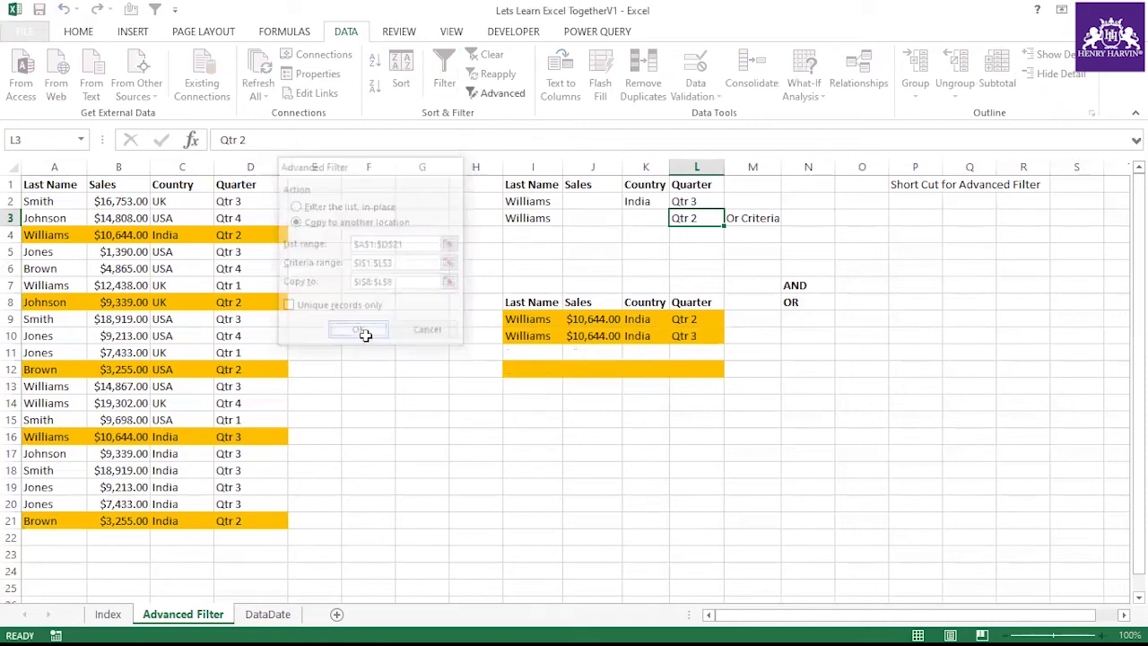
Add a third OR criterion by copying Qtr 1 from D11 of the source list into L4.
click(525, 203)
click(592, 218)
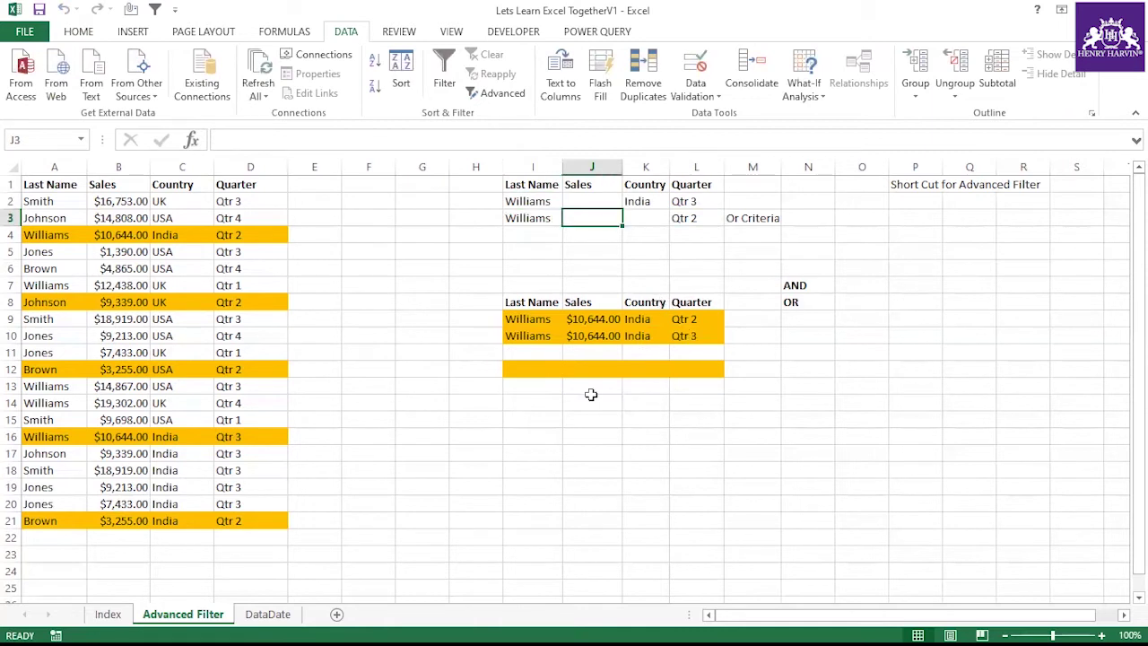
click(683, 404)
click(695, 238)
drag(534, 201, 691, 220)
click(689, 236)
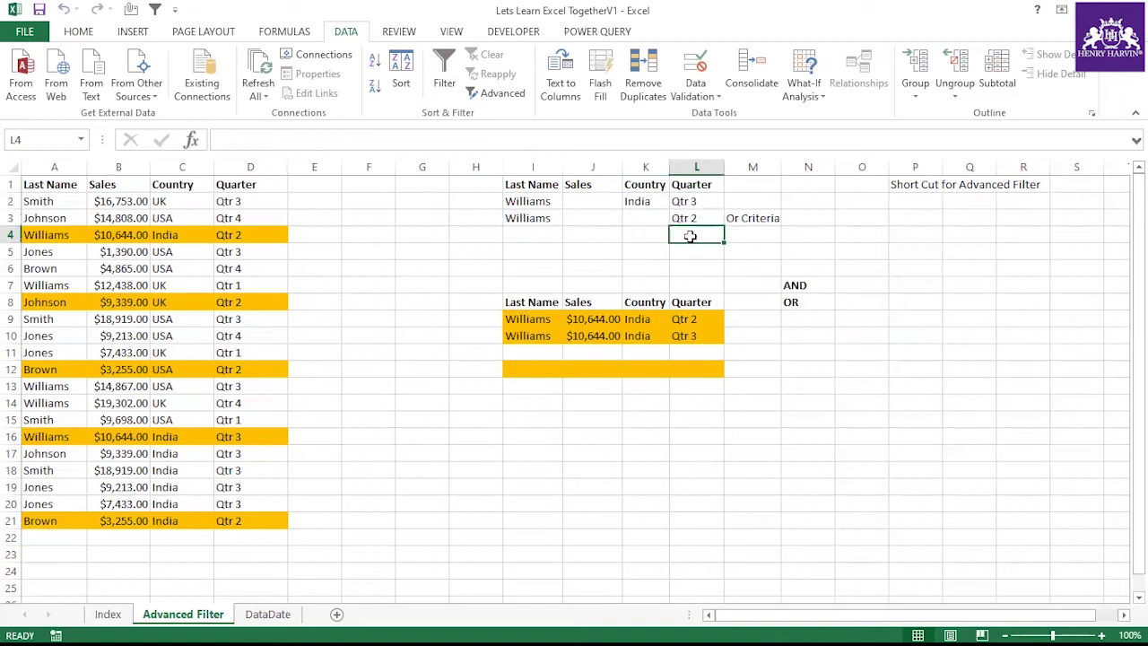
click(260, 350)
key(ctrl+c)
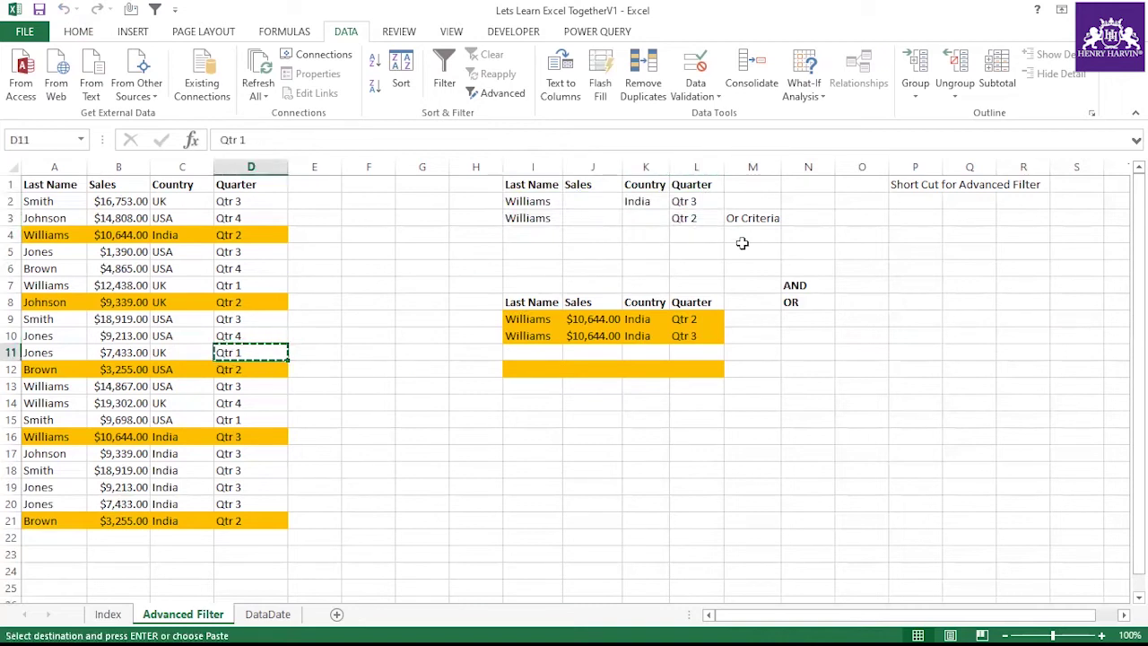
click(688, 232)
key(ctrl+v)
click(647, 418)
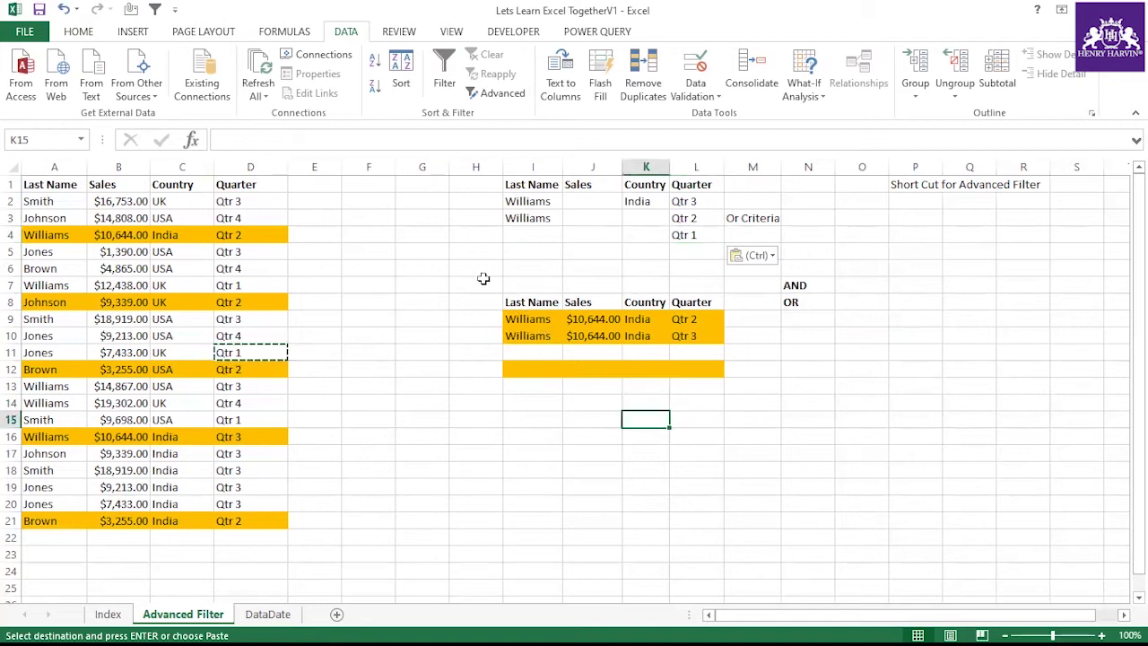
Rerun Advanced Filter with the criteria range extended to $I$1:$L$4, copying the results to $I$8:$L$8.
click(494, 93)
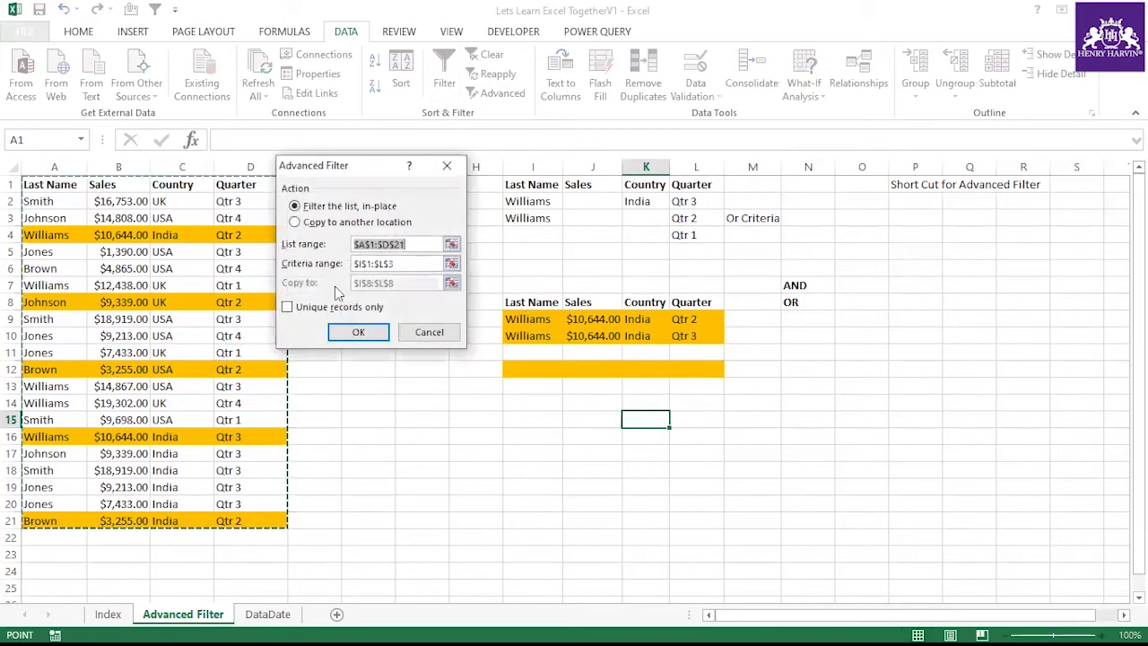
click(350, 221)
click(415, 265)
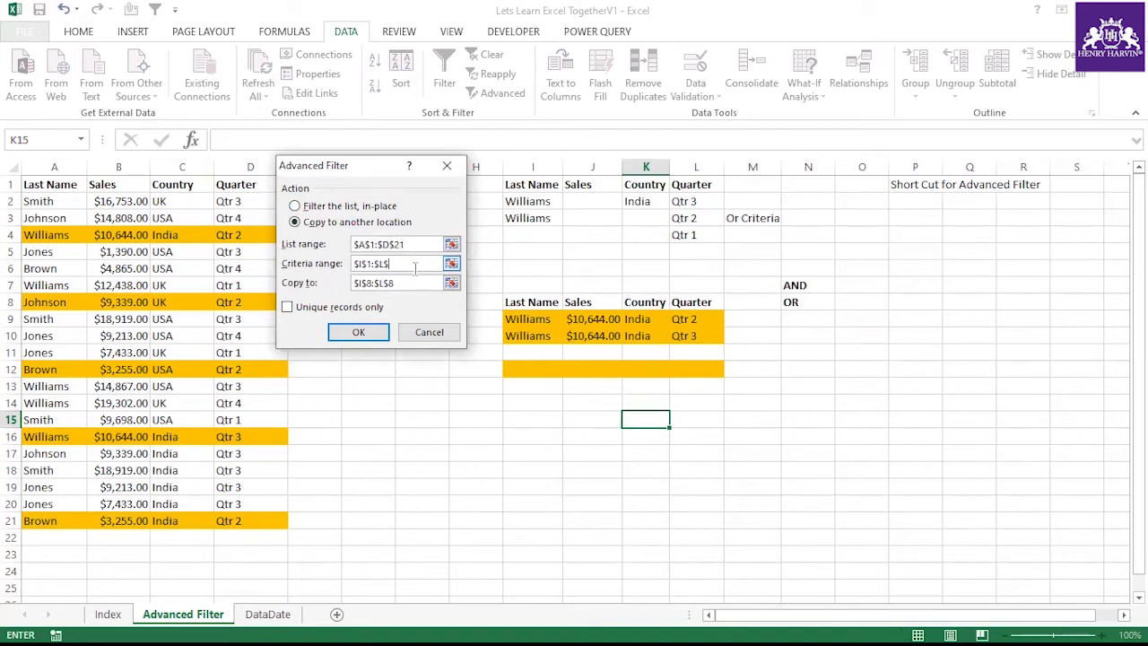
click(360, 330)
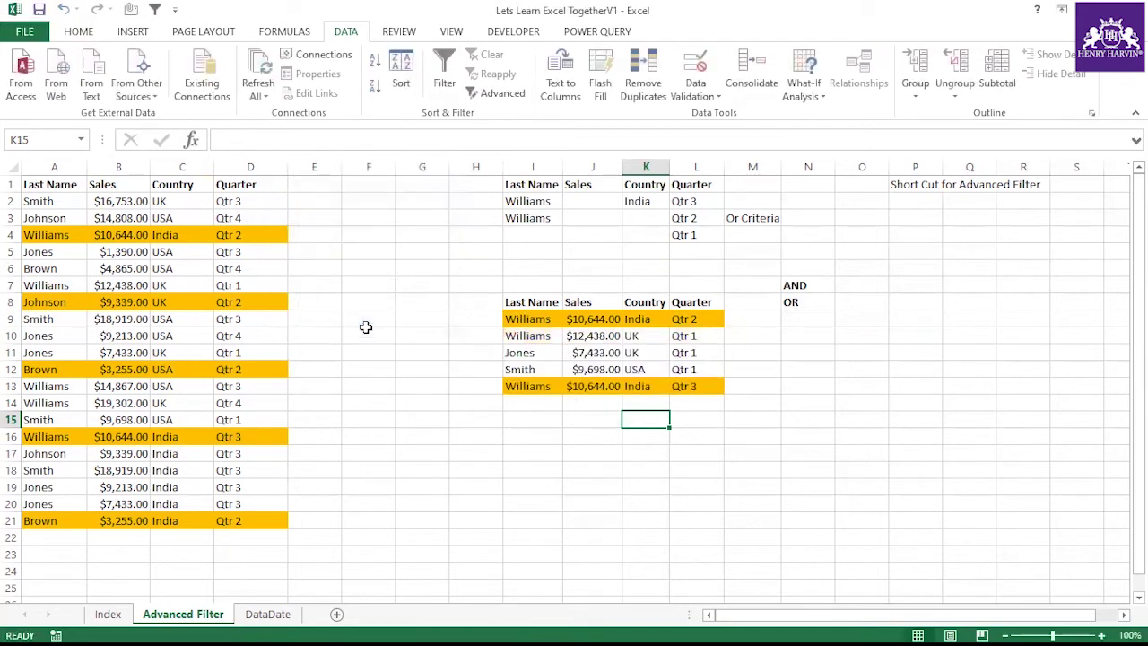
Compare the extracted Qtr 1 records with the Qtr 1 rows in the source list.
drag(514, 304, 698, 377)
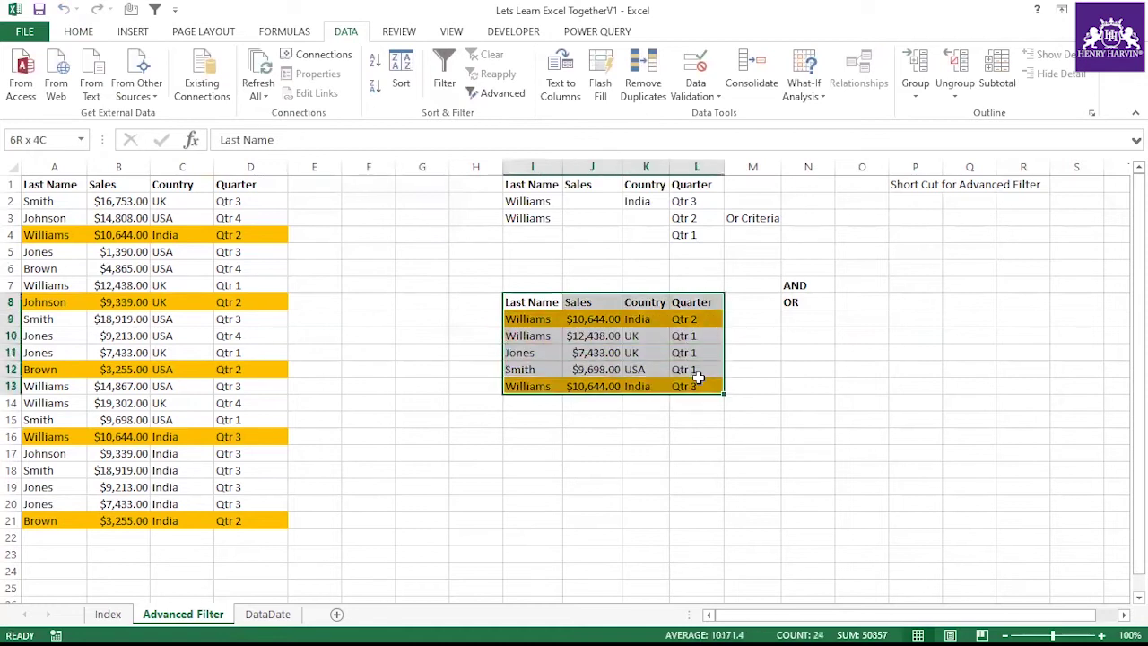
click(646, 436)
drag(691, 335, 699, 370)
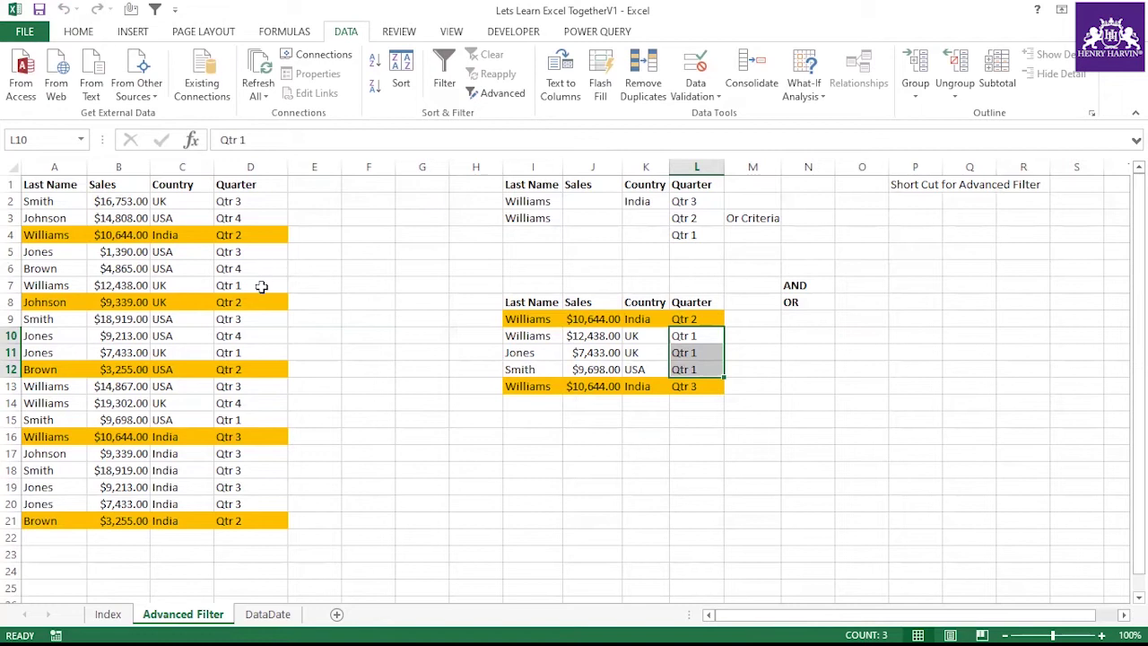
click(261, 286)
click(242, 352)
click(243, 419)
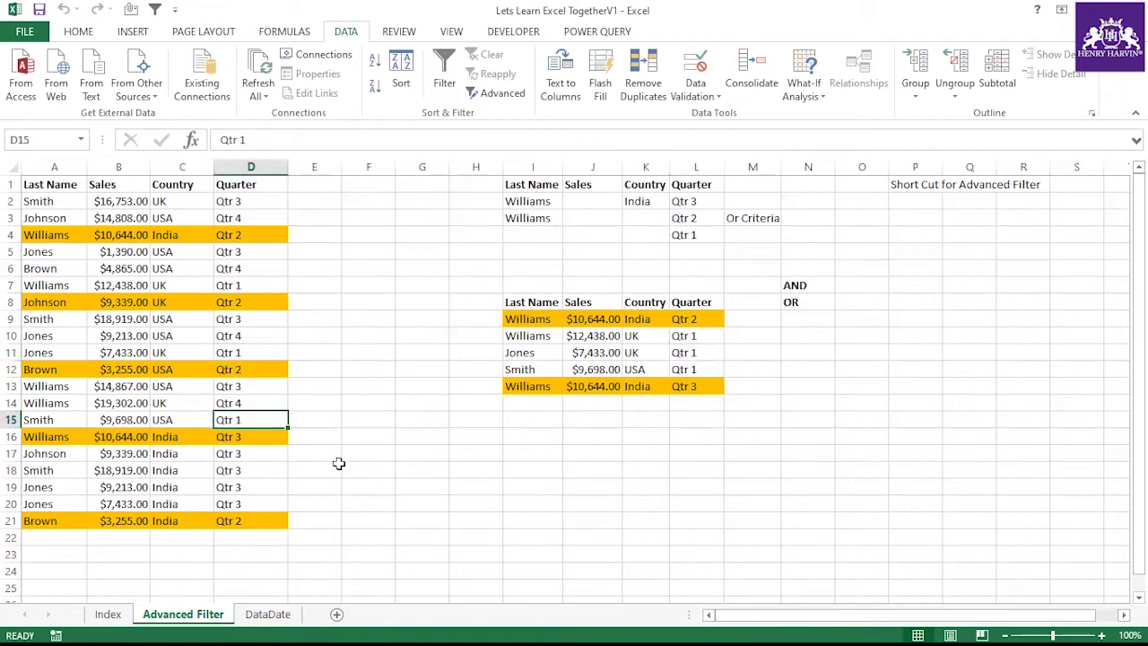
click(595, 421)
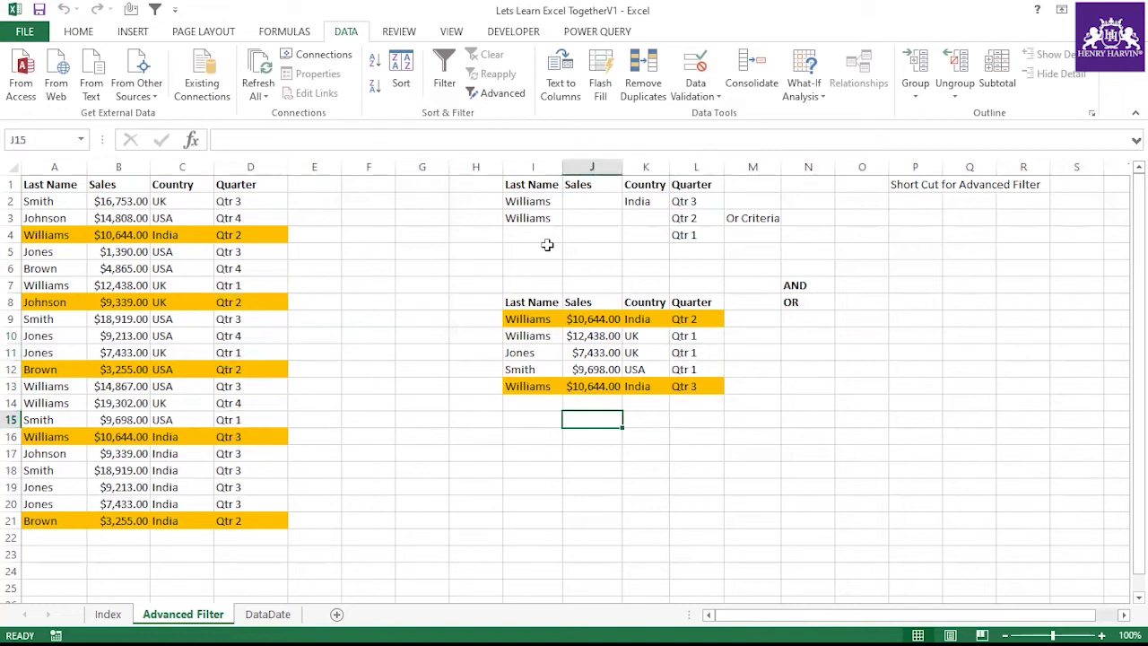
Enter UK as the Country criterion in K4, beside the Qtr 1 criterion.
click(647, 233)
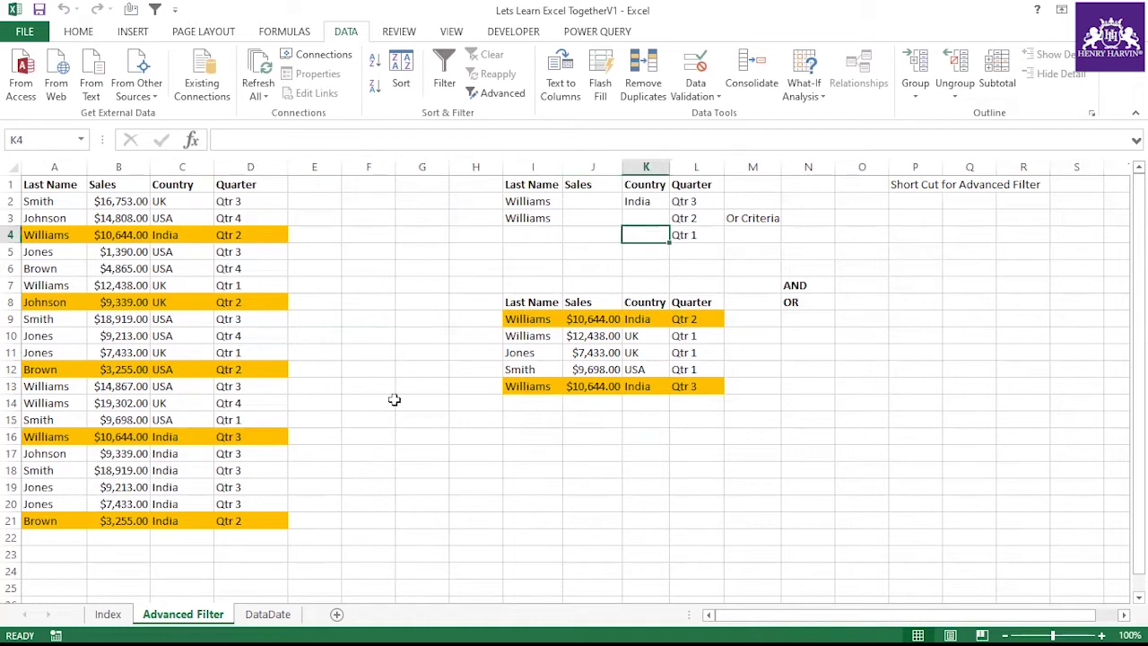
text(UK)
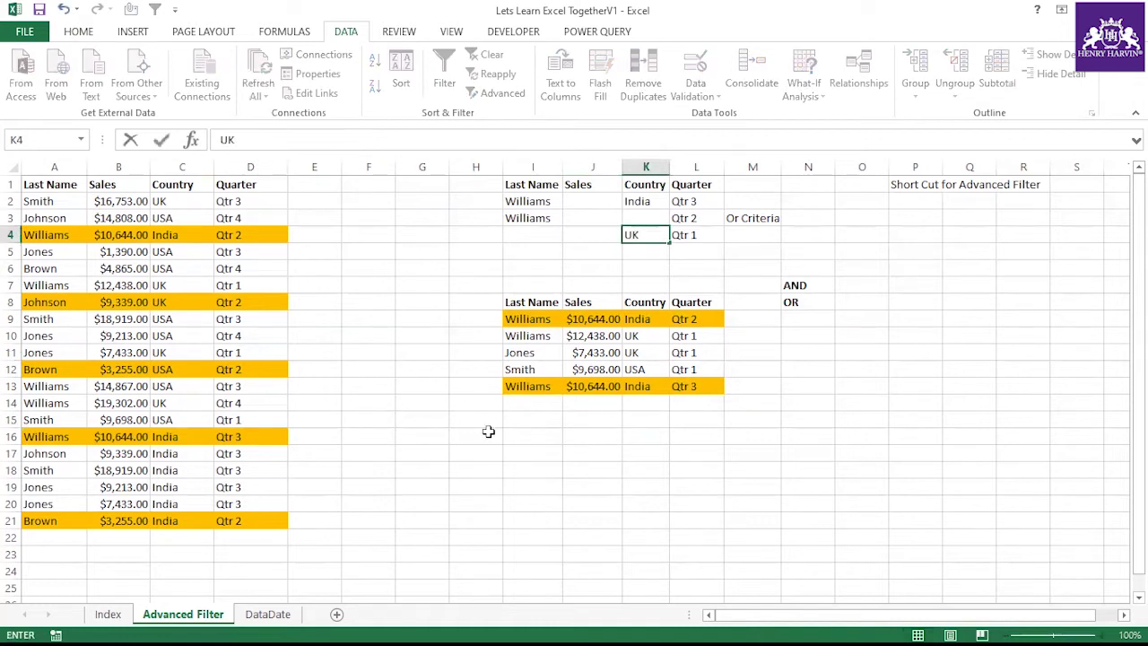
click(488, 431)
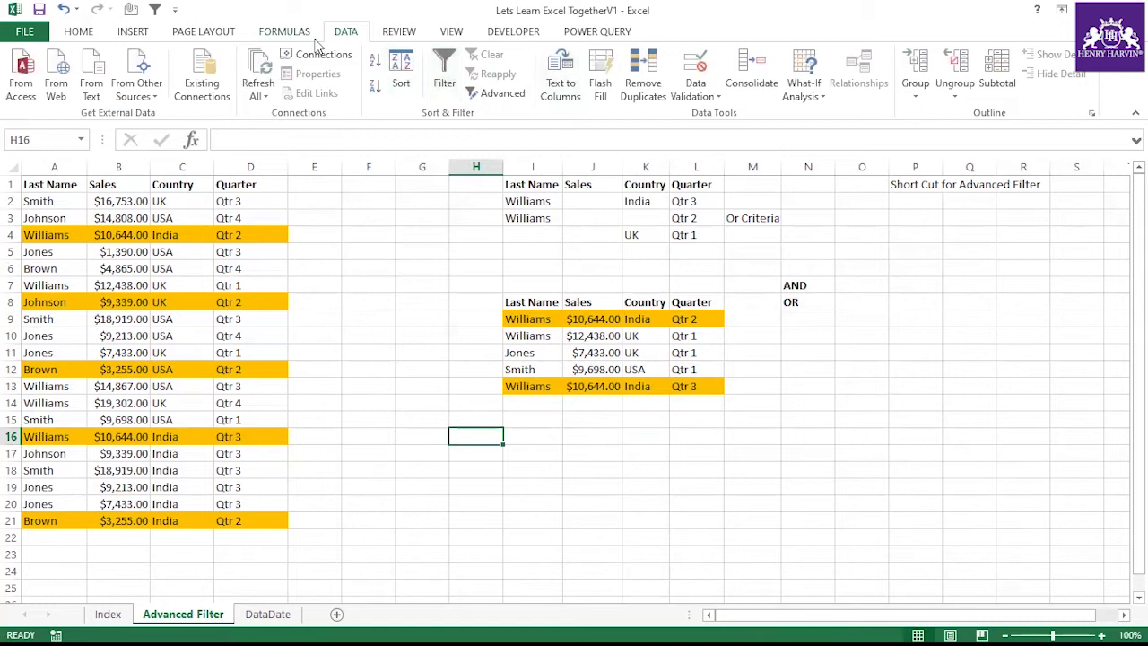
Rerun Advanced Filter on $A$1:$D$21 with criteria range $I$1:$L$4, copying the results to $I$8:$L$8.
click(498, 93)
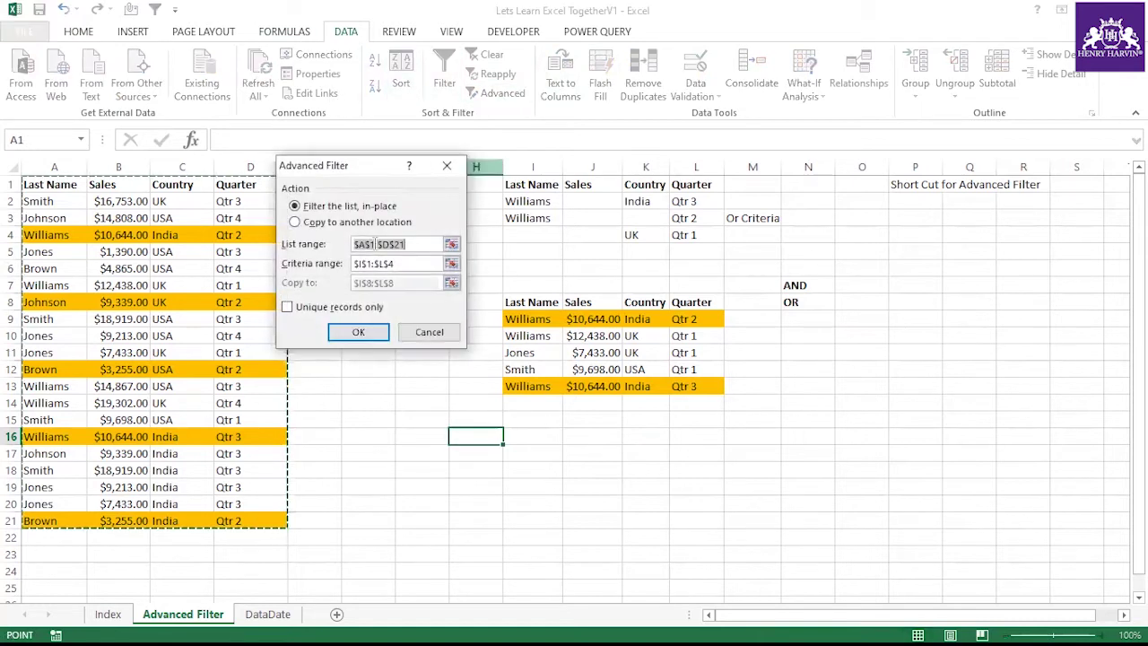
click(362, 225)
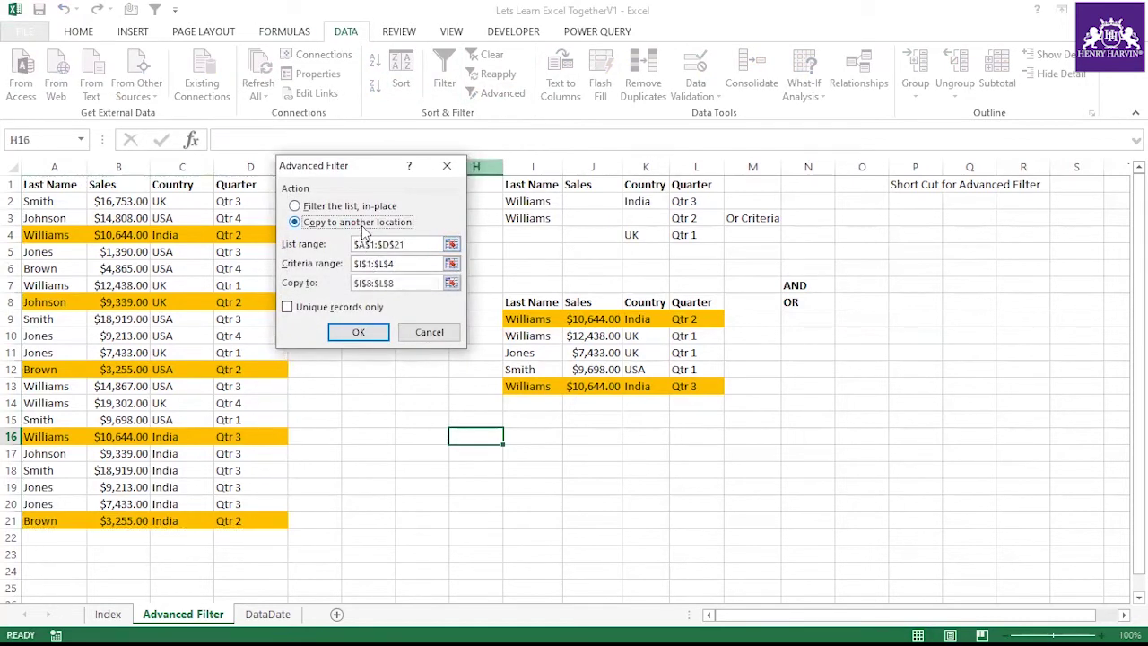
click(375, 331)
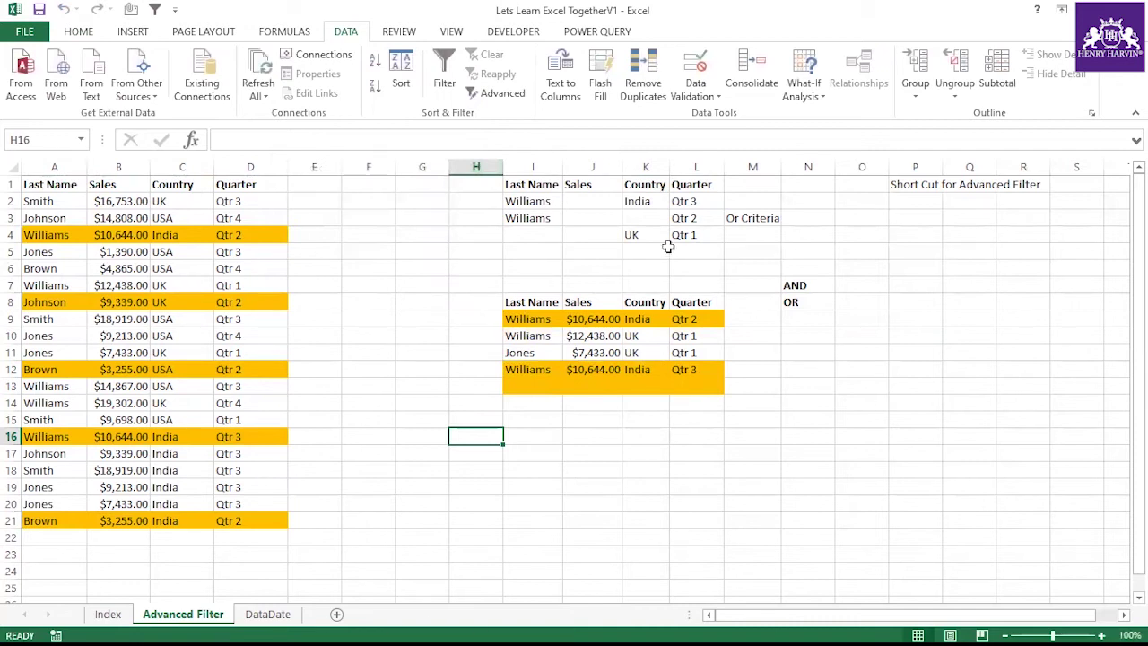
Compare the extracted records with the UK and Qtr 1 criteria row, the source list and the full criteria range.
drag(632, 235, 674, 235)
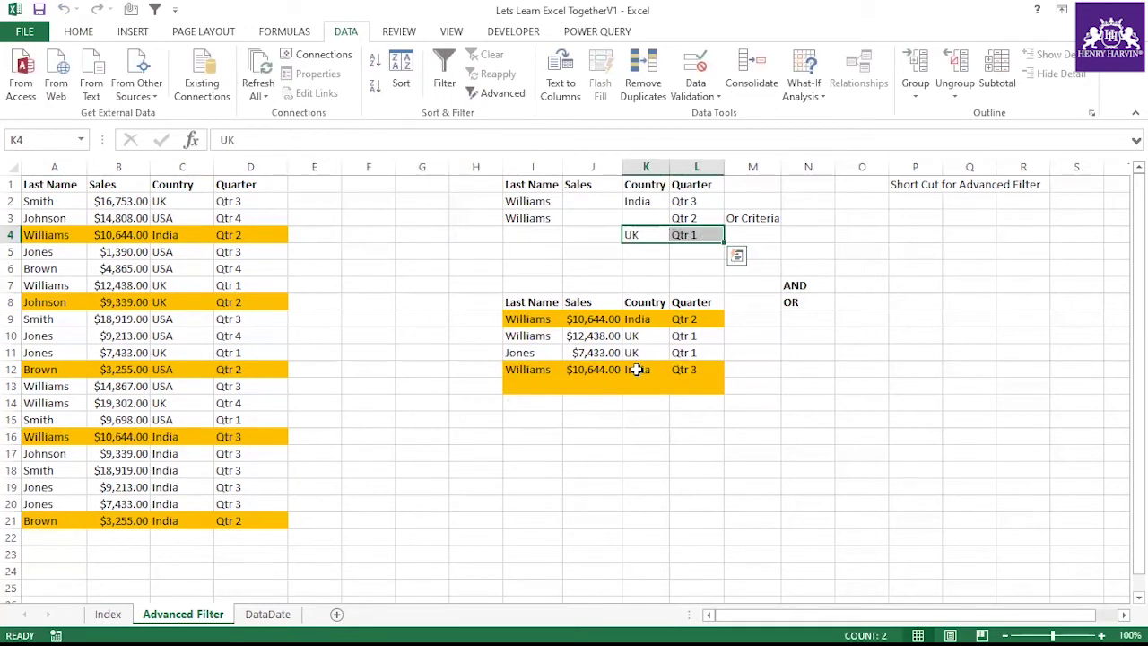
drag(638, 338, 686, 351)
drag(542, 336, 688, 353)
drag(538, 302, 704, 384)
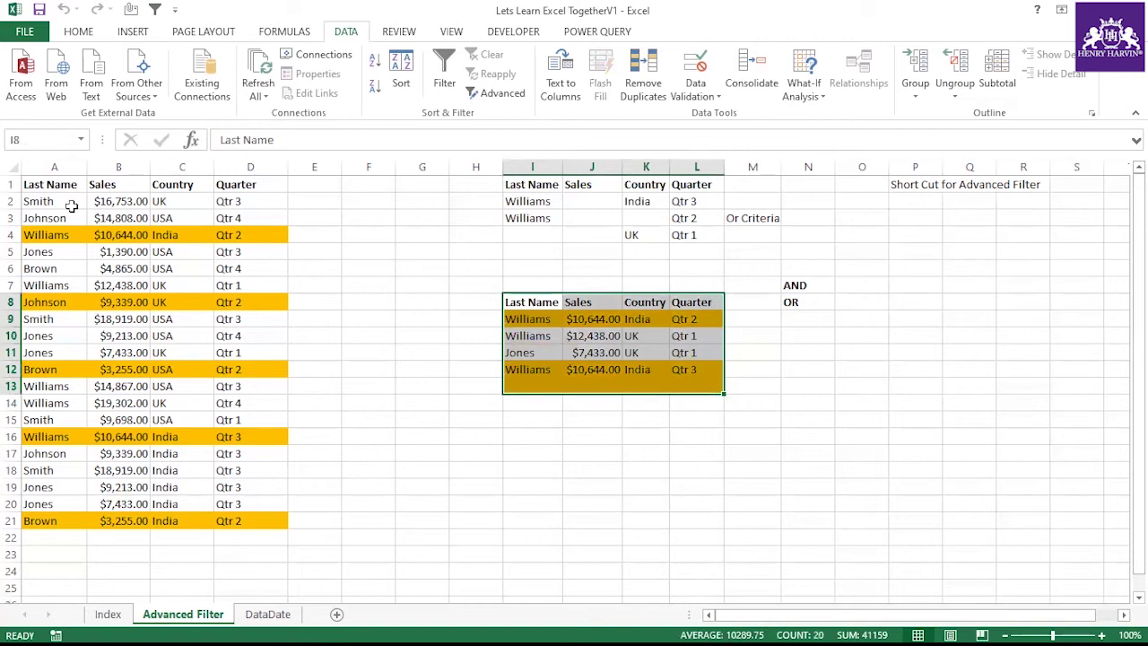
drag(54, 179, 248, 520)
drag(533, 187, 686, 232)
Widen columns I and L of the criteria and extraction ranges slightly.
drag(566, 161, 589, 165)
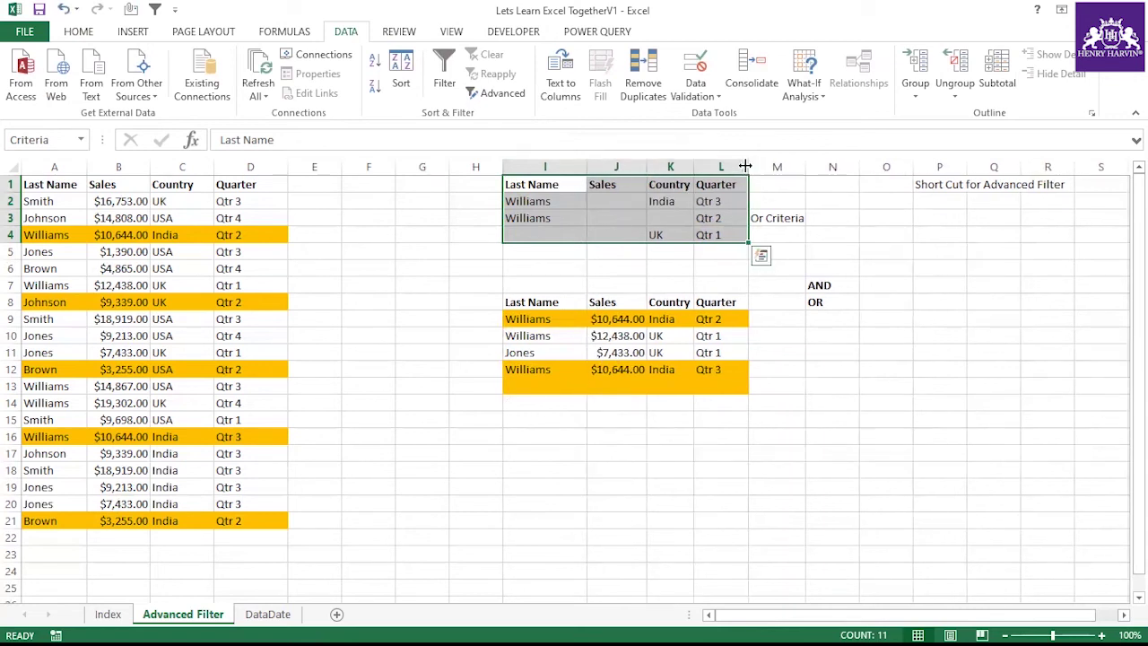
drag(744, 165, 748, 166)
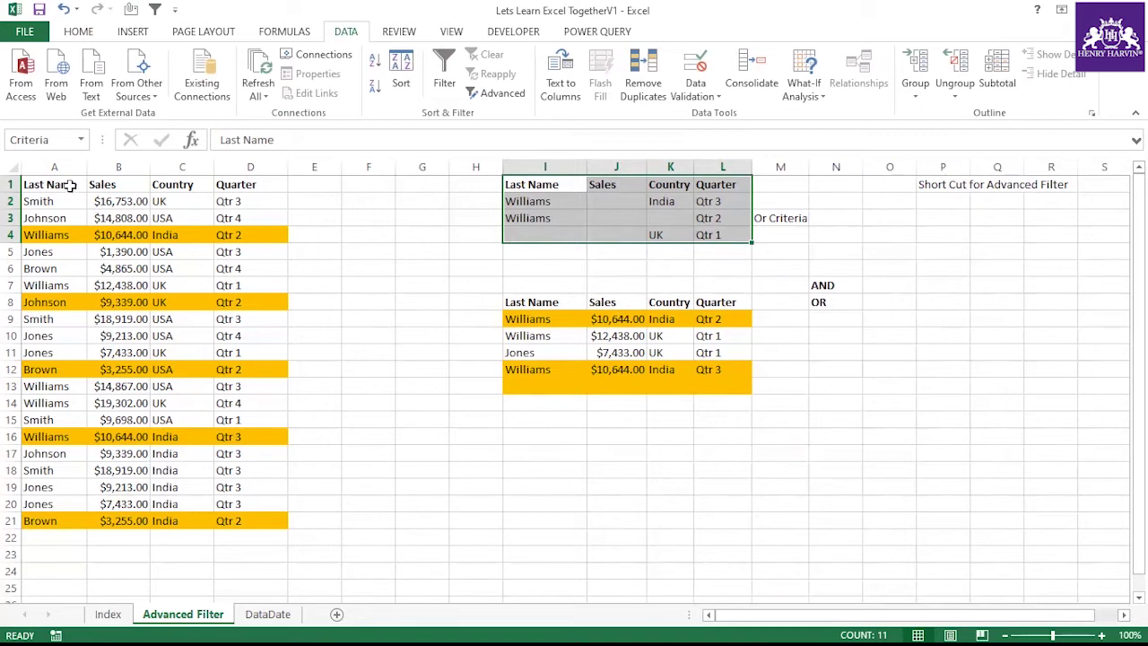
Review the topics on the Index sheet, from Advanced Filter to Advanced Filter with and & Or Operator.
click(110, 614)
click(466, 244)
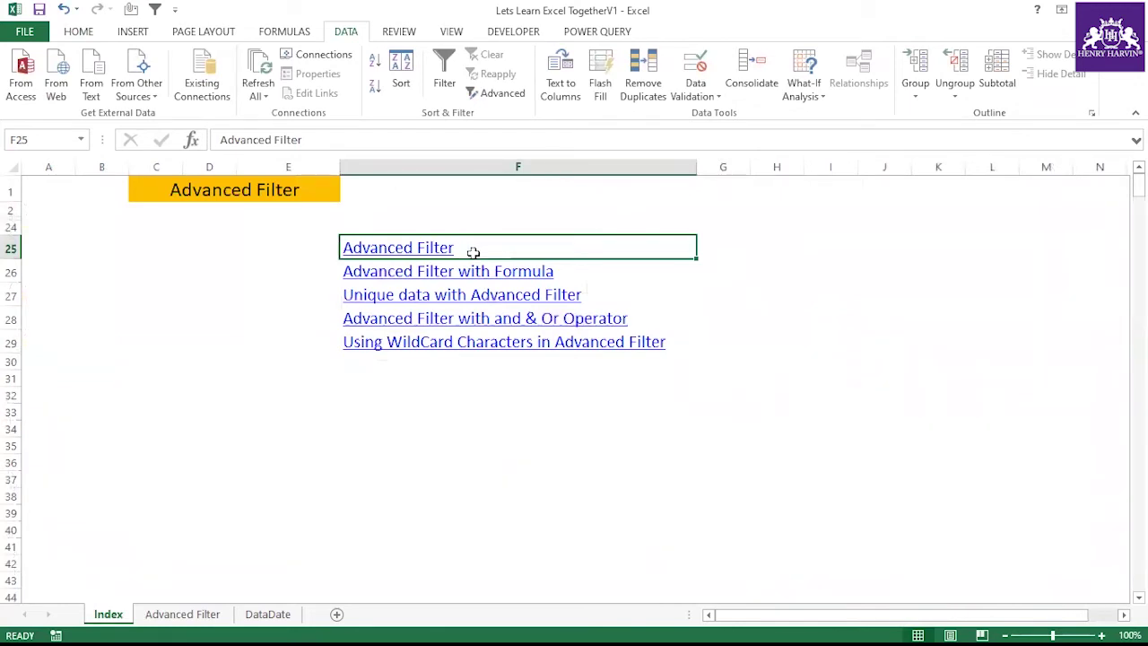
click(489, 318)
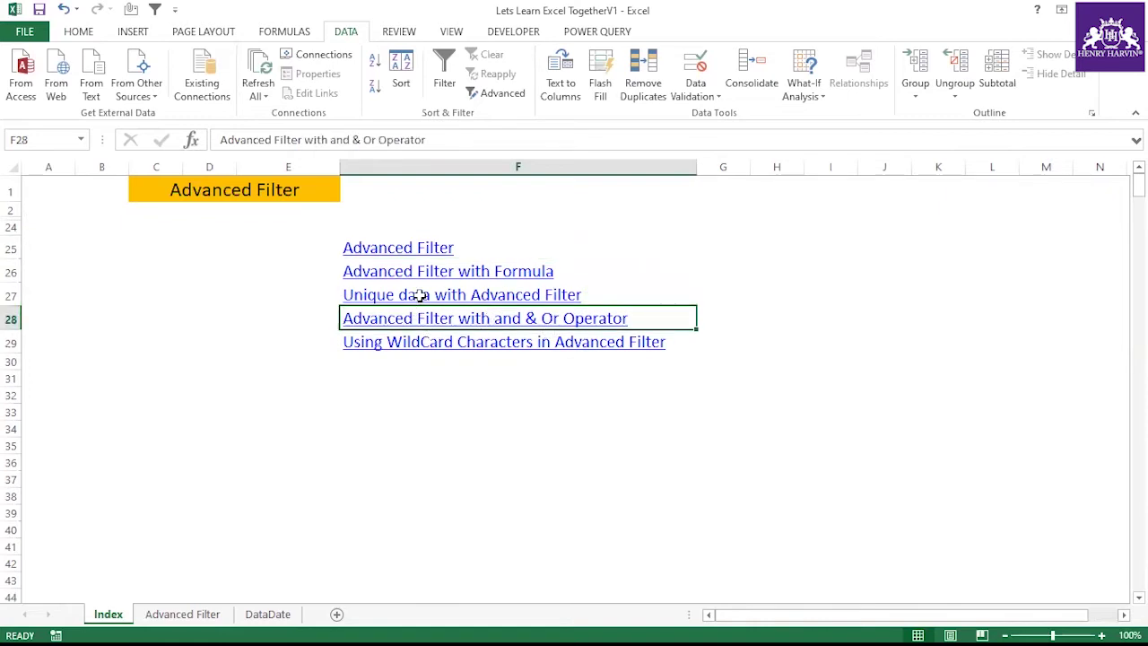
Copy the Last Name column A1:A21 from the Advanced Filter sheet, paste it as values into A1 of a new sheet, and widen column A.
click(182, 614)
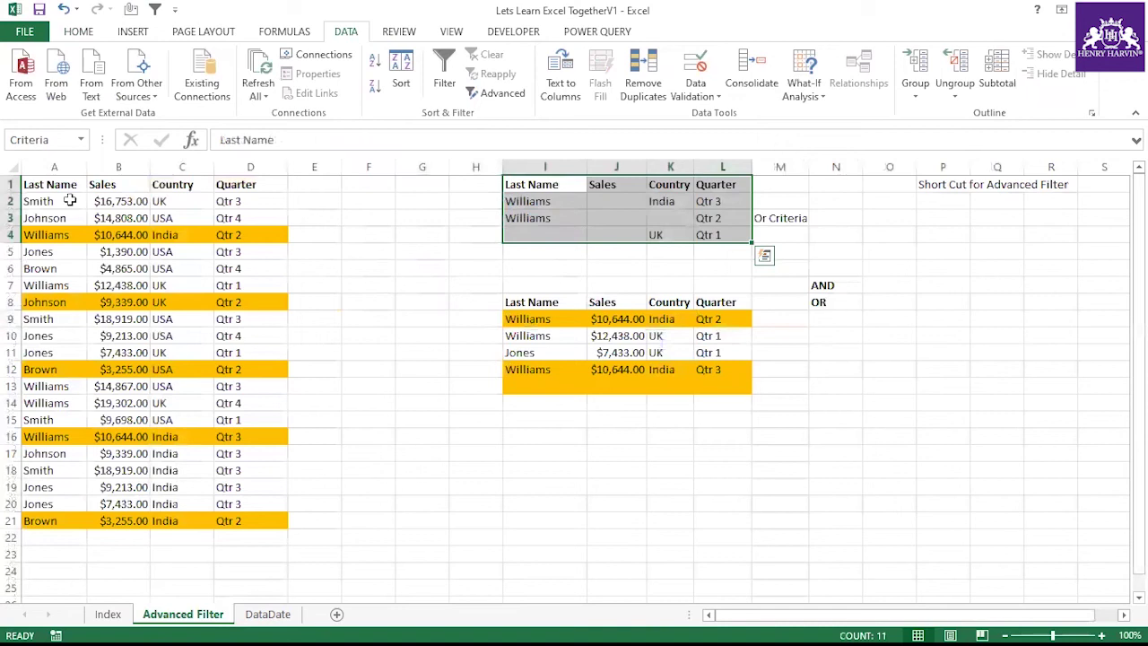
drag(51, 184, 48, 520)
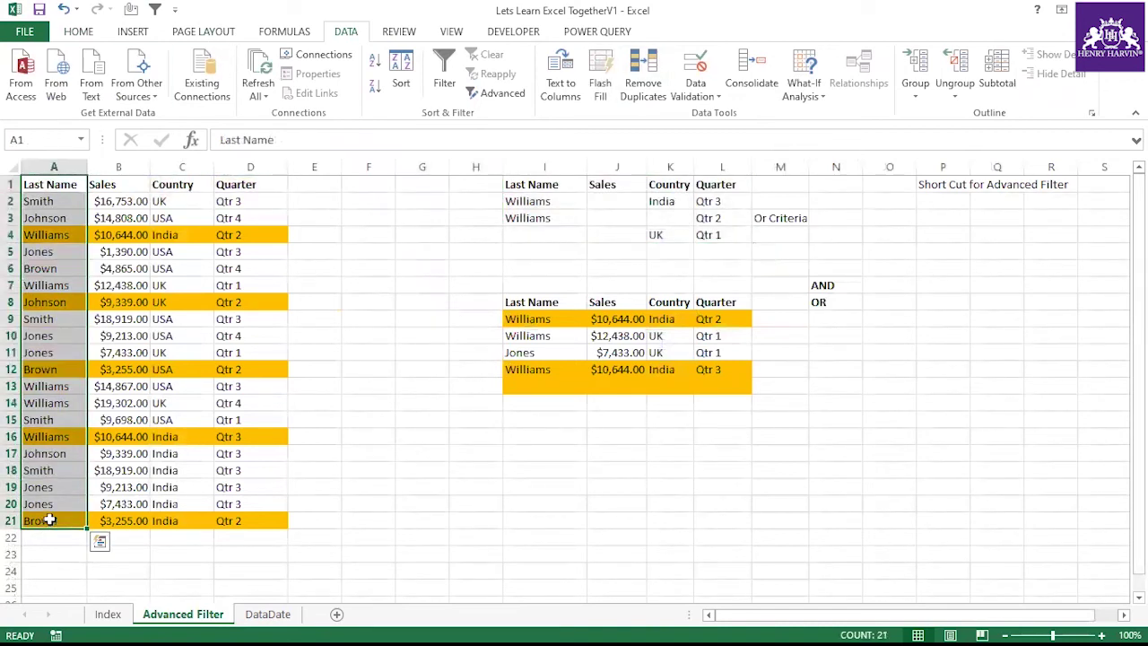
click(99, 540)
click(314, 287)
click(54, 179)
drag(55, 176, 57, 514)
key(ctrl+c)
click(336, 613)
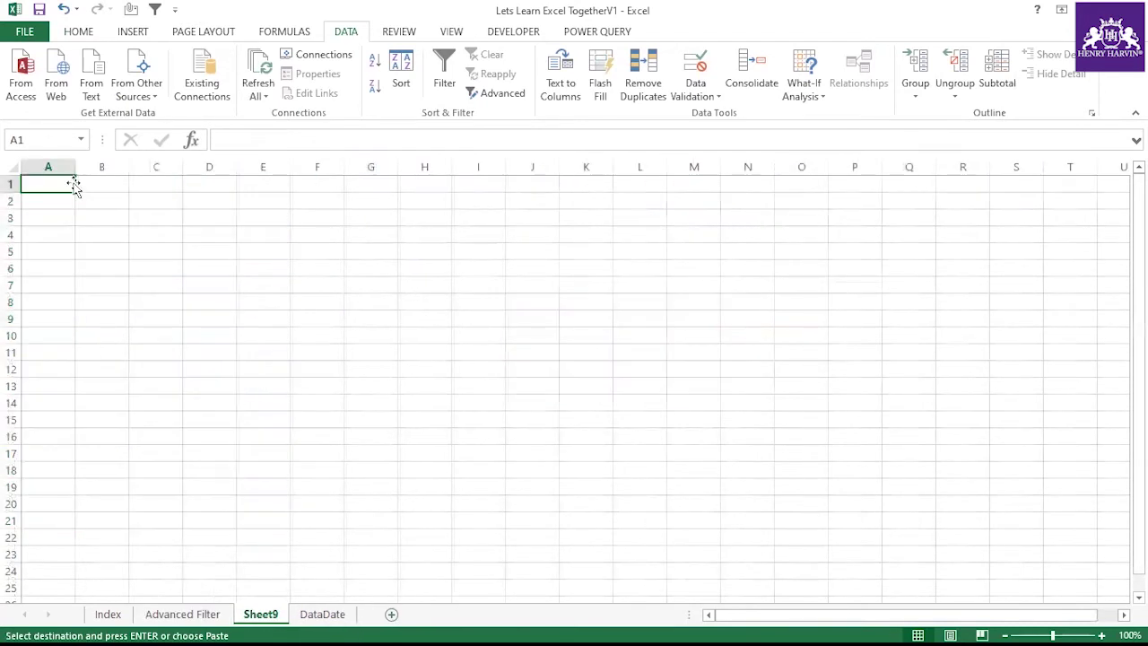
right_click(81, 190)
click(127, 260)
drag(76, 166, 105, 167)
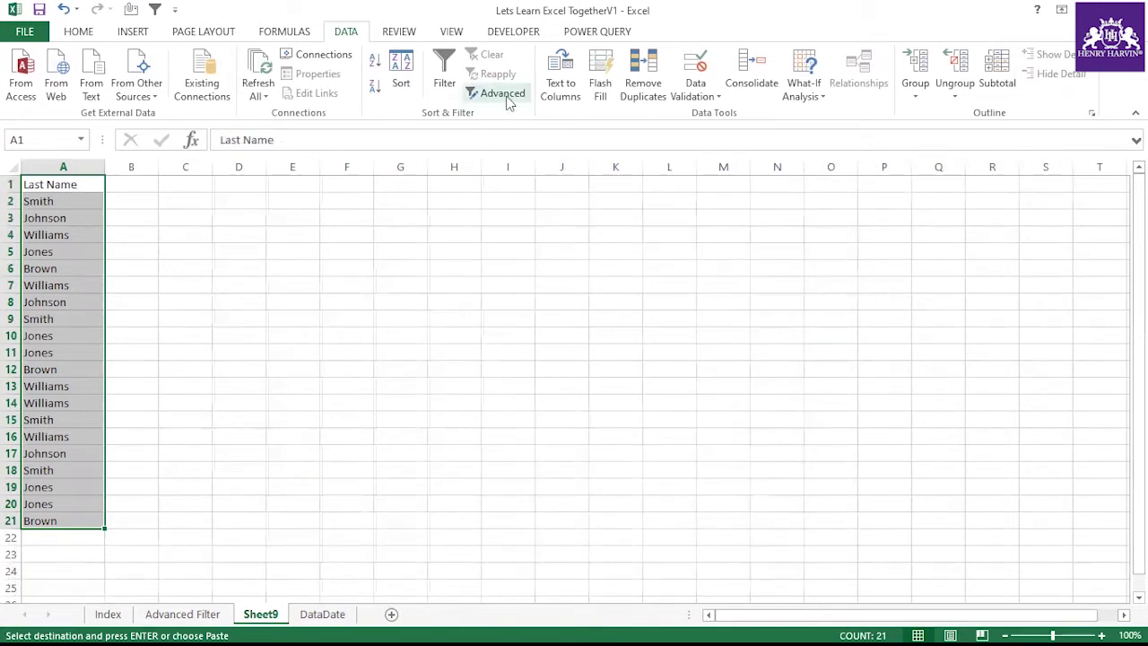
Set up Remove Duplicates for the Last Name list in A1:A21, with Column A selected as the column to check.
drag(79, 181, 36, 520)
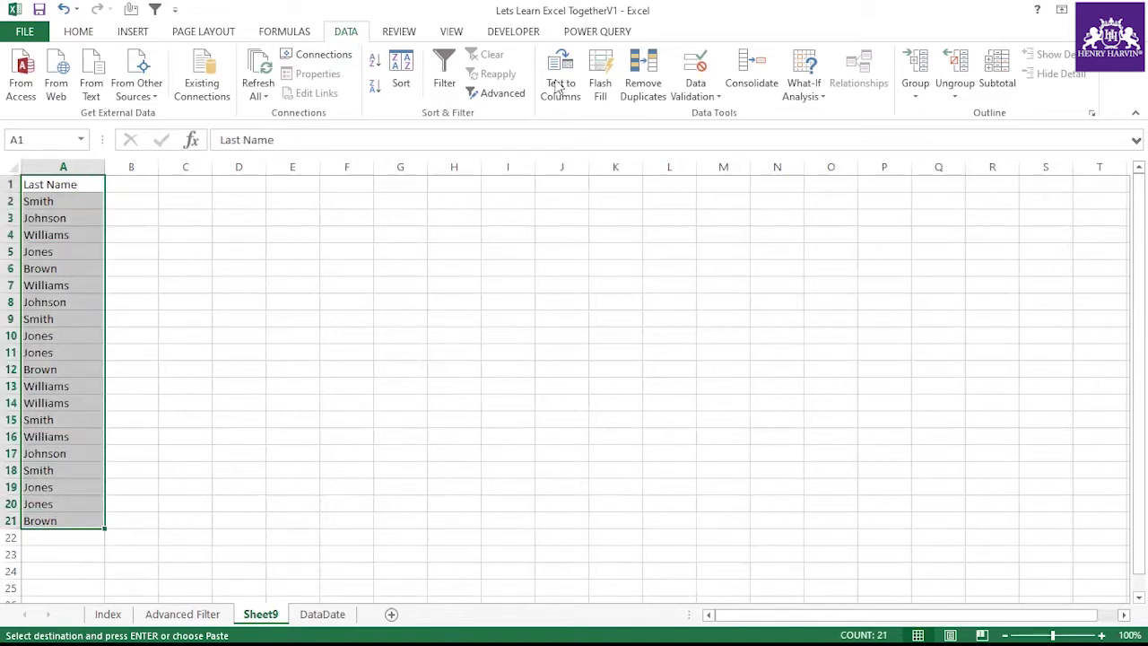
click(653, 93)
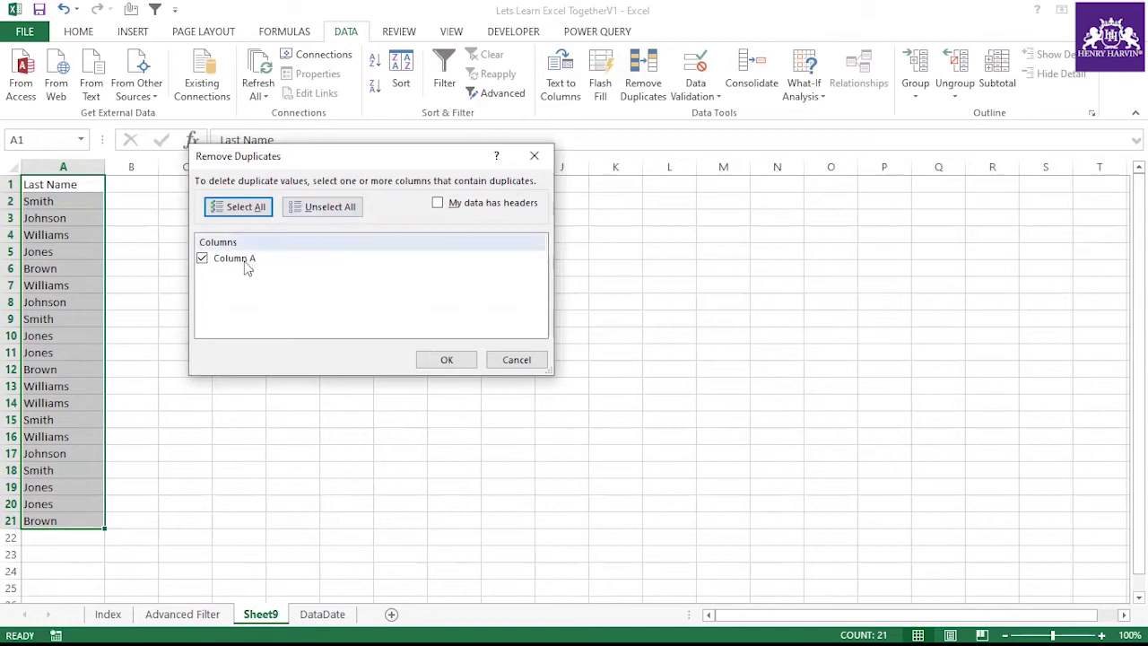
click(252, 220)
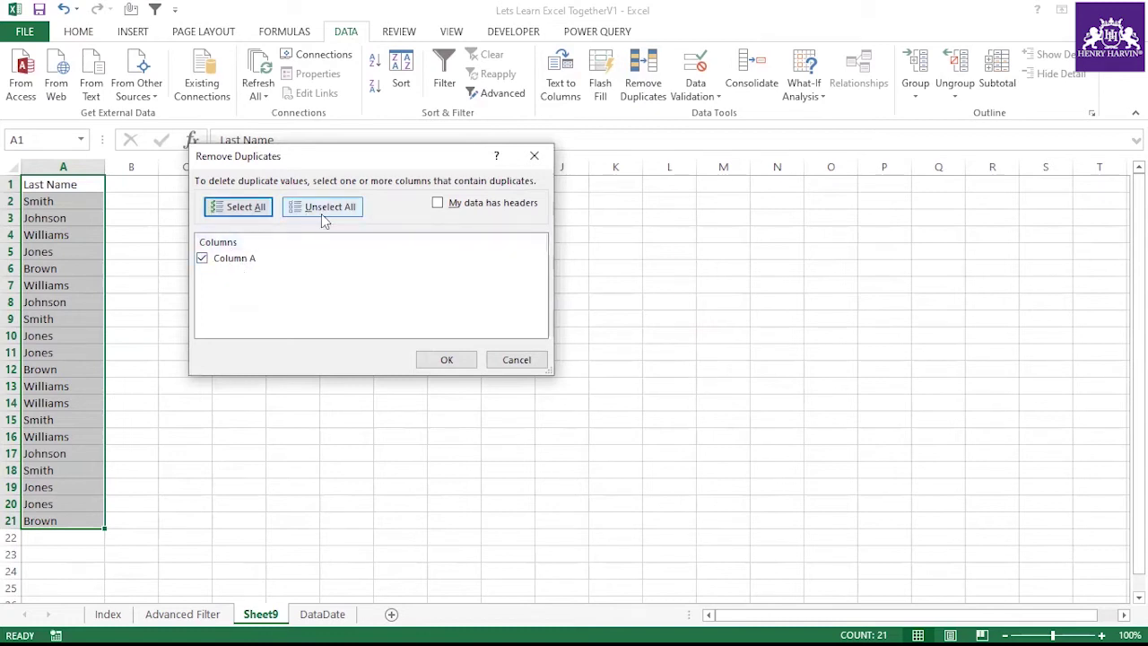
click(327, 208)
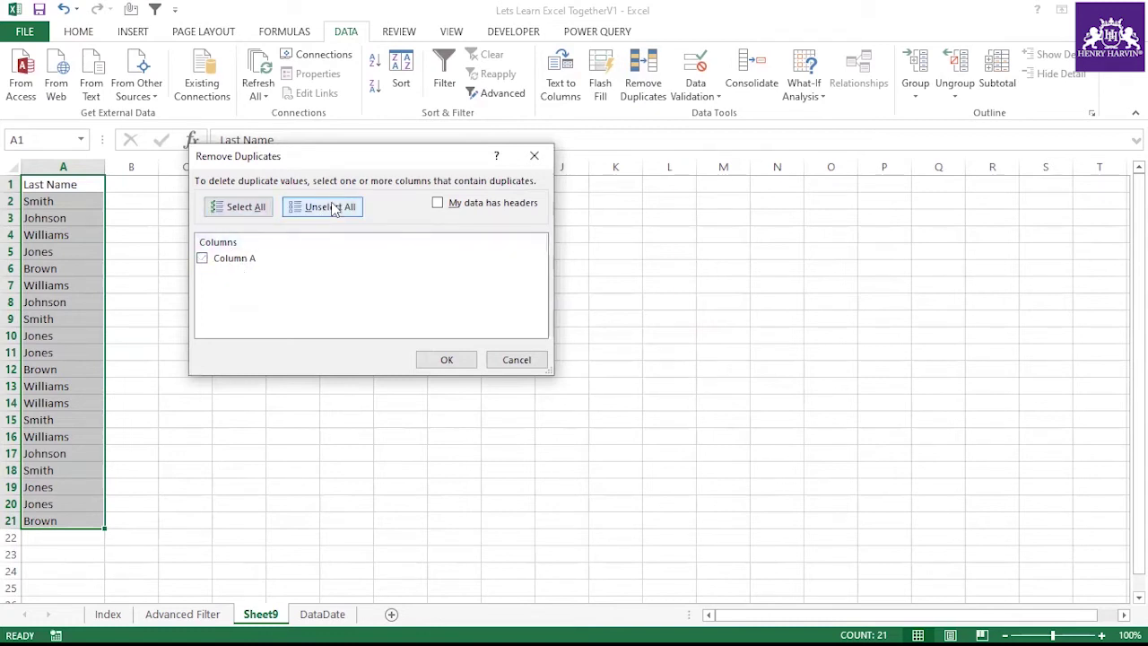
click(226, 262)
click(252, 209)
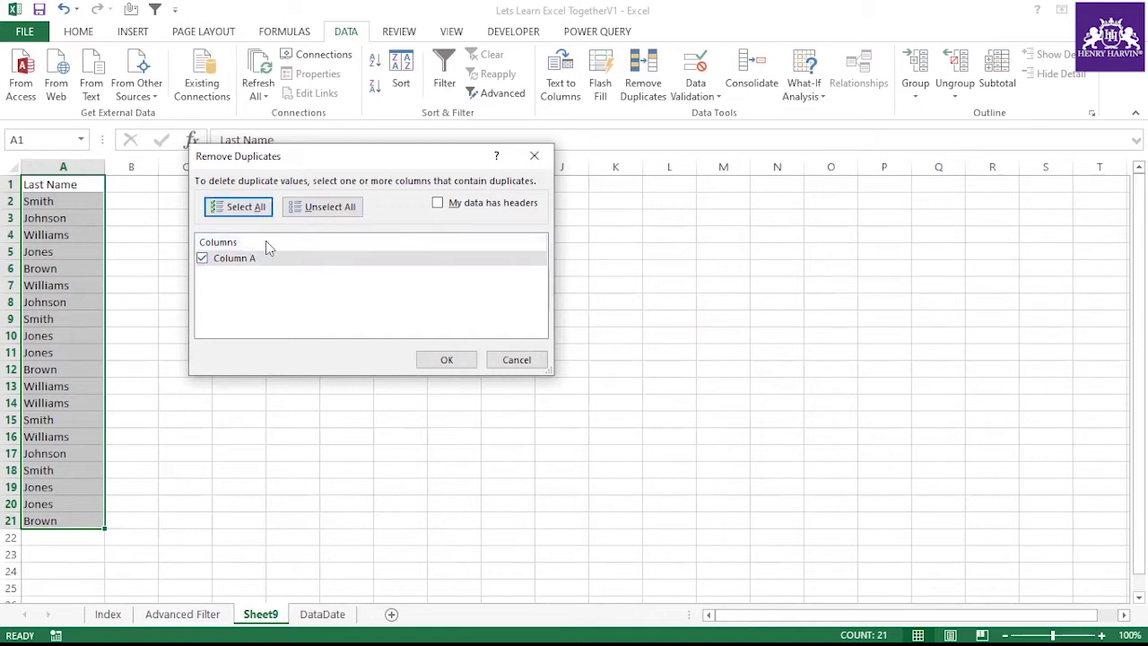
Remove the duplicate entries from the Last Name list in column A, treating the first row as a header.
click(437, 203)
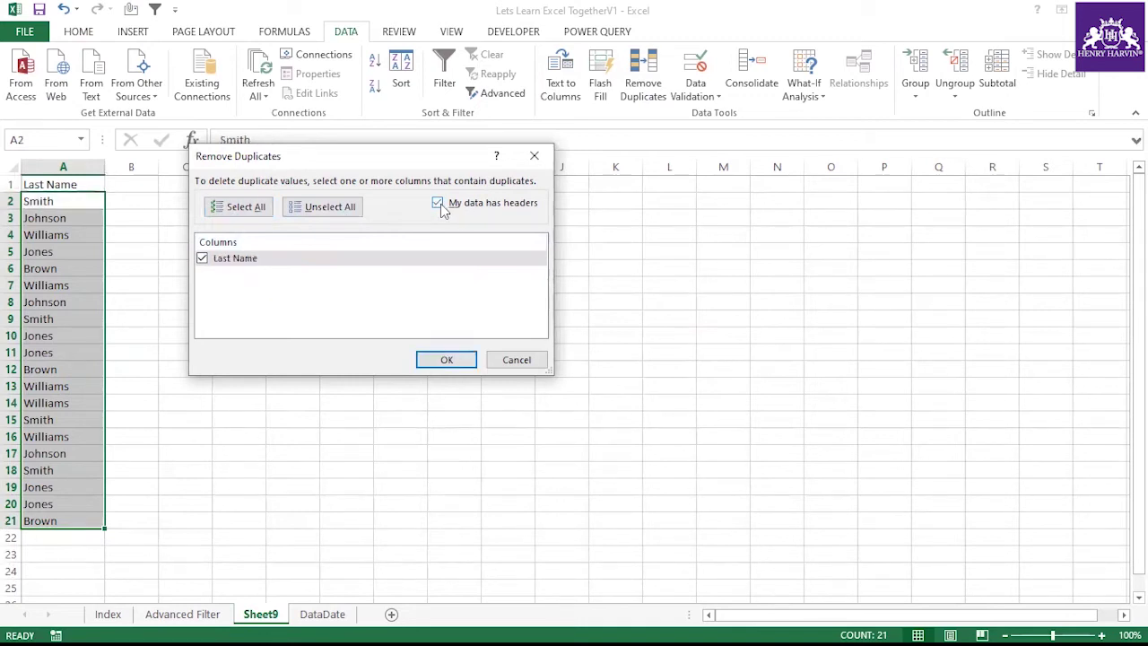
click(451, 359)
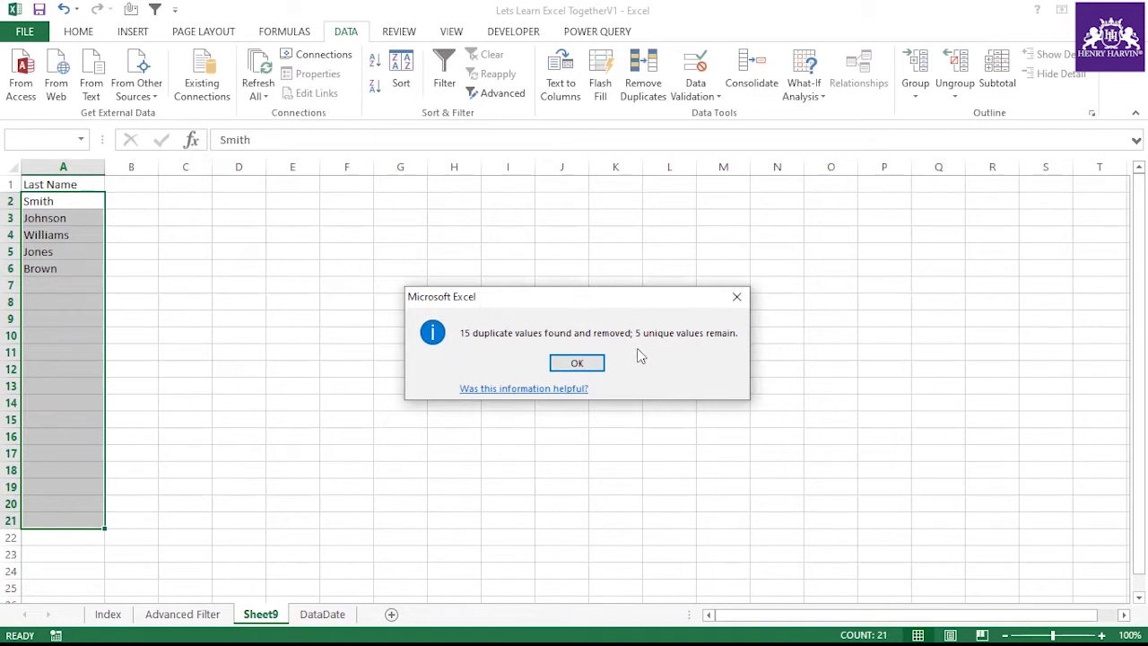
click(571, 361)
drag(41, 201, 45, 269)
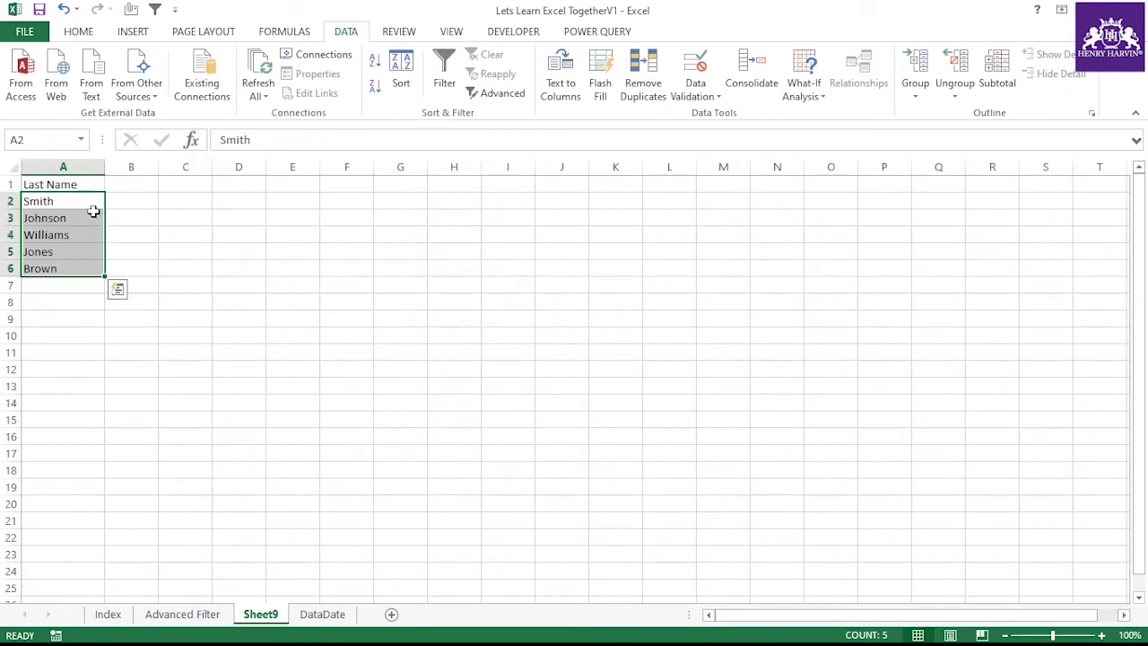
drag(72, 183, 82, 264)
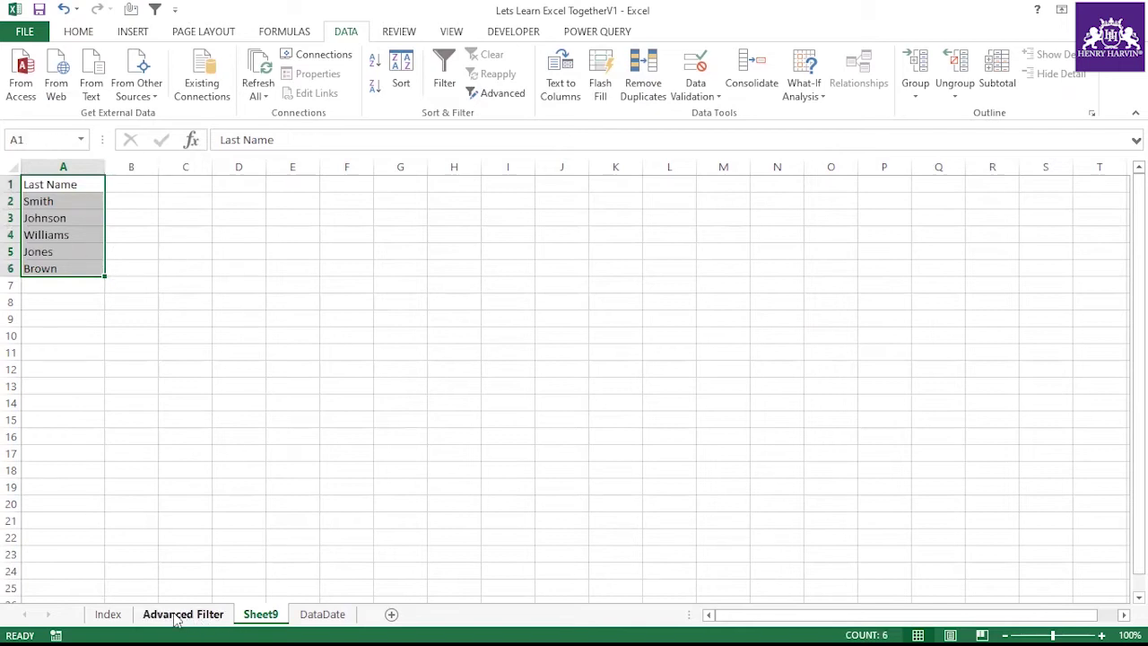
Undo the duplicate removal to restore the full Last Name list.
click(219, 368)
key(ctrl+z)
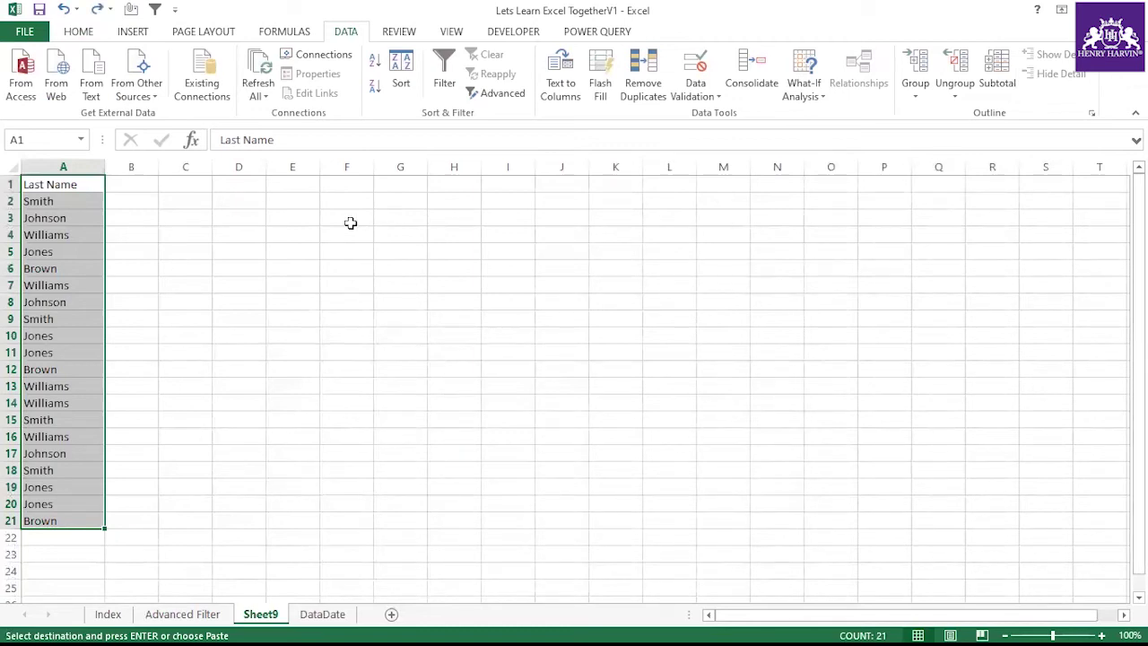
click(312, 235)
drag(88, 185, 72, 520)
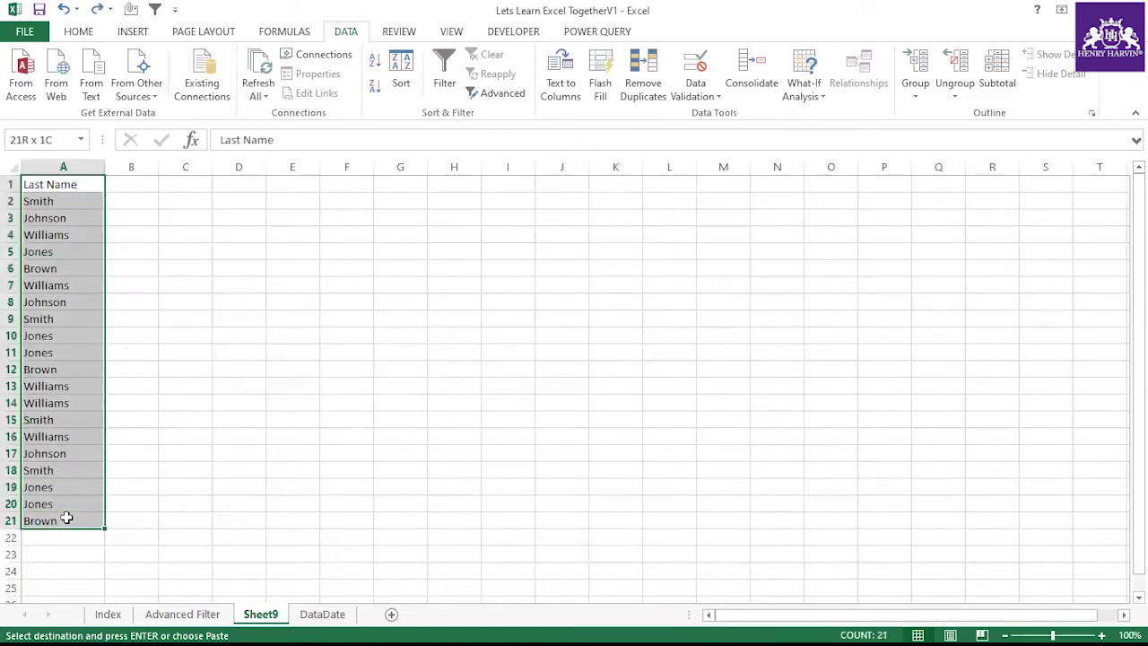
click(228, 321)
drag(97, 183, 69, 516)
click(505, 95)
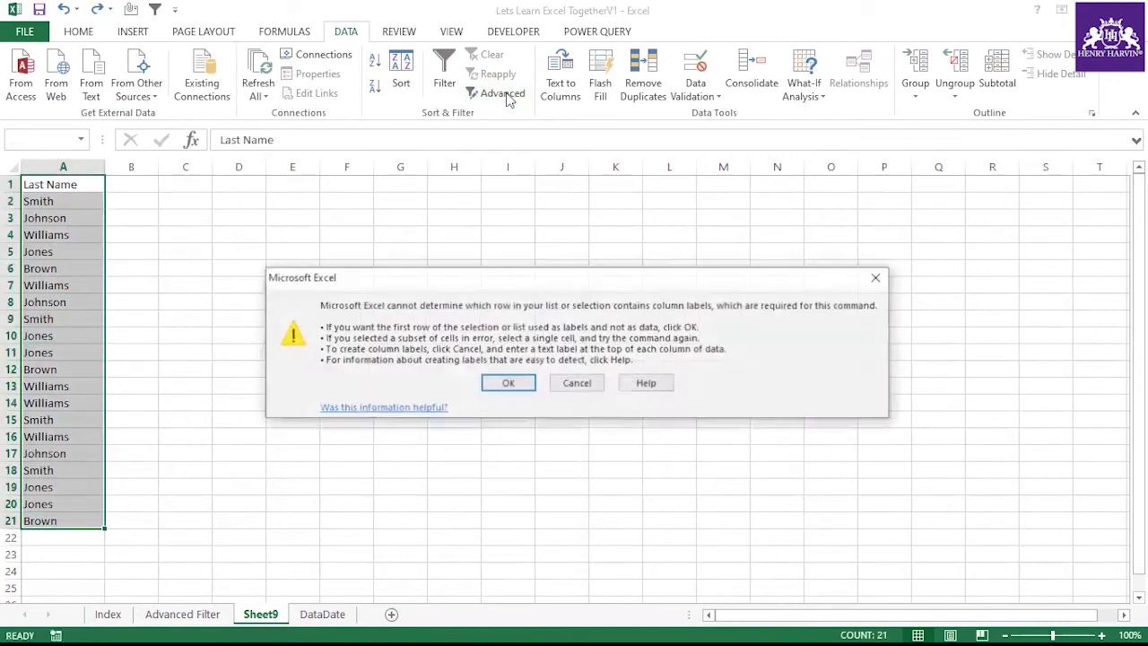
click(574, 383)
click(303, 319)
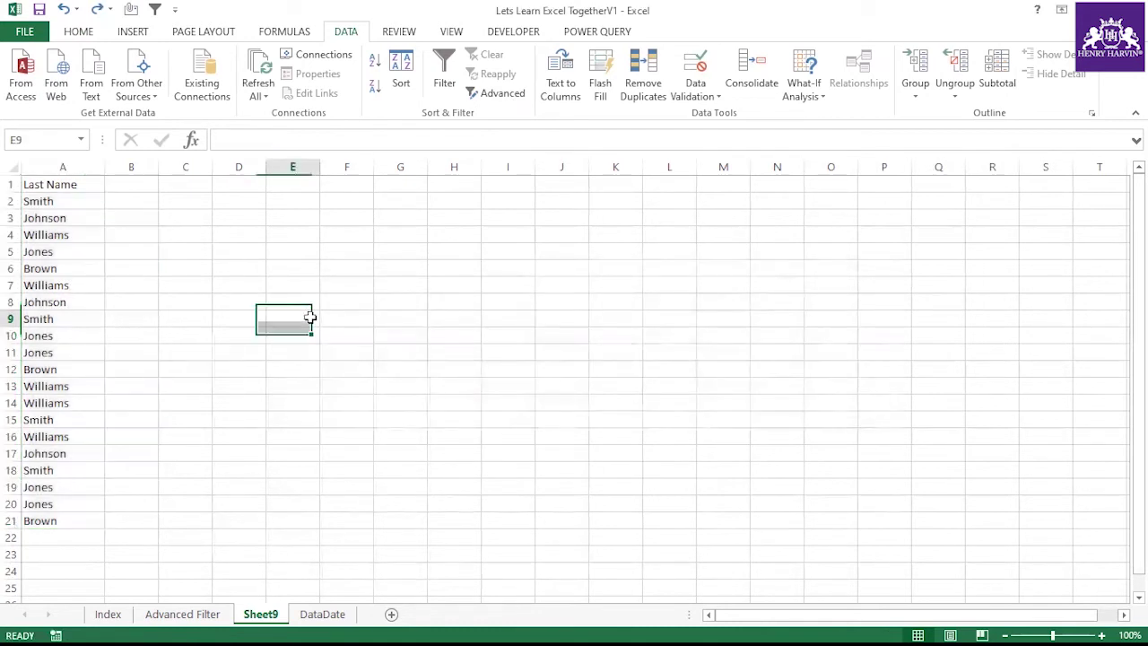
drag(68, 185, 70, 519)
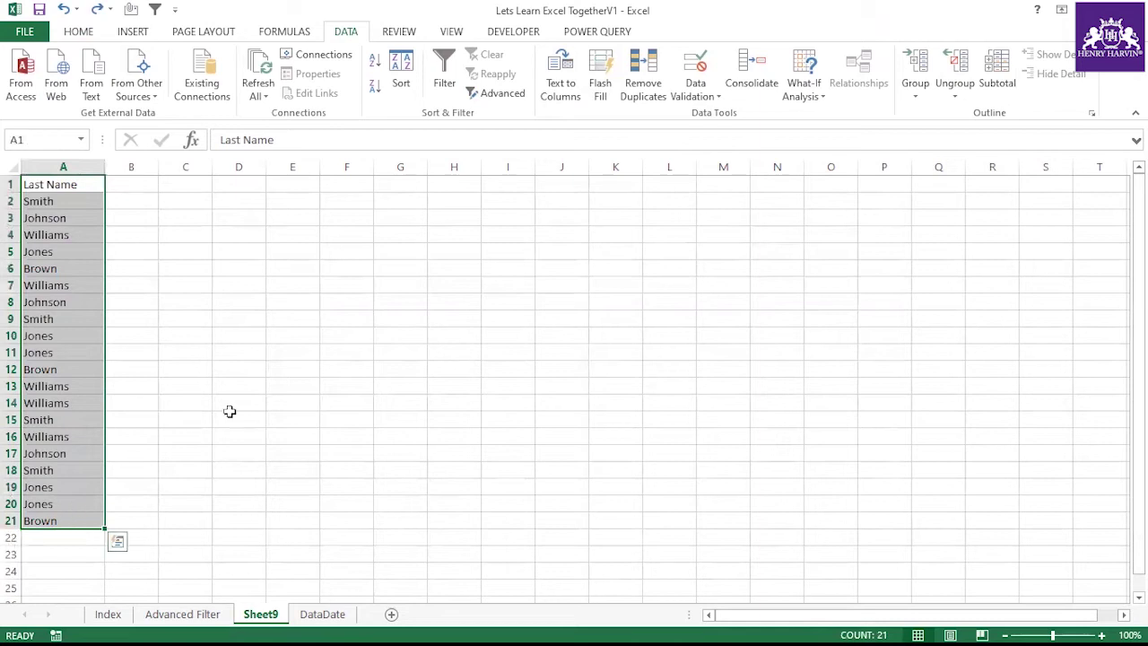
On the Advanced Filter sheet, start an Advanced Filter for the Last Name column restricted to unique records only.
click(188, 614)
click(578, 464)
drag(77, 185, 51, 520)
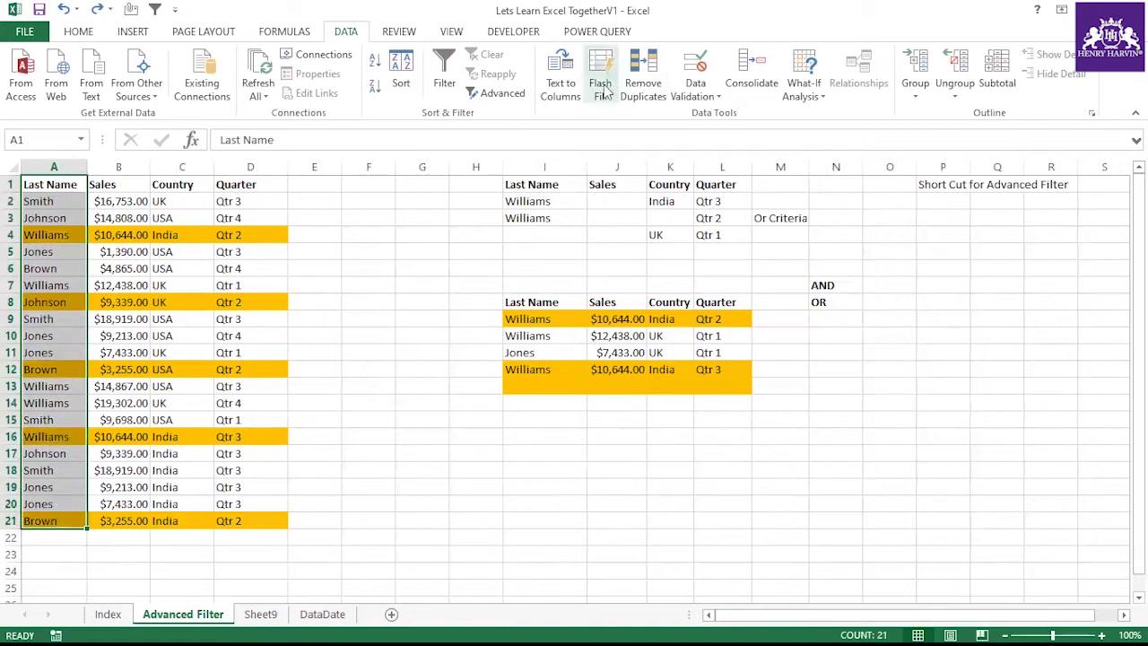
click(498, 93)
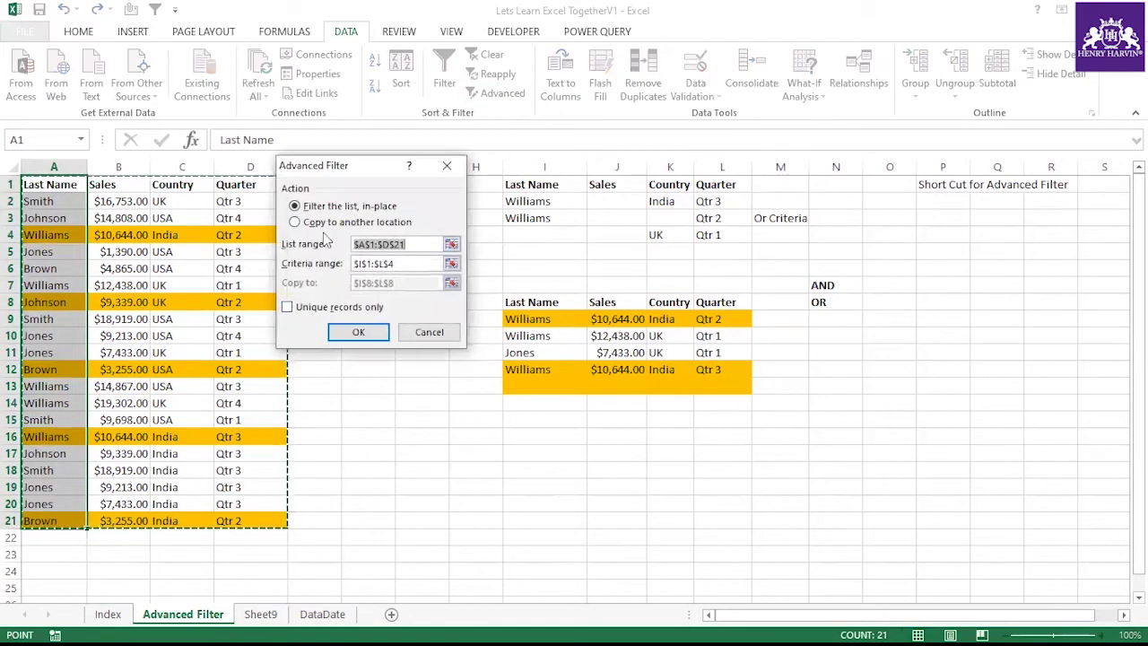
click(317, 314)
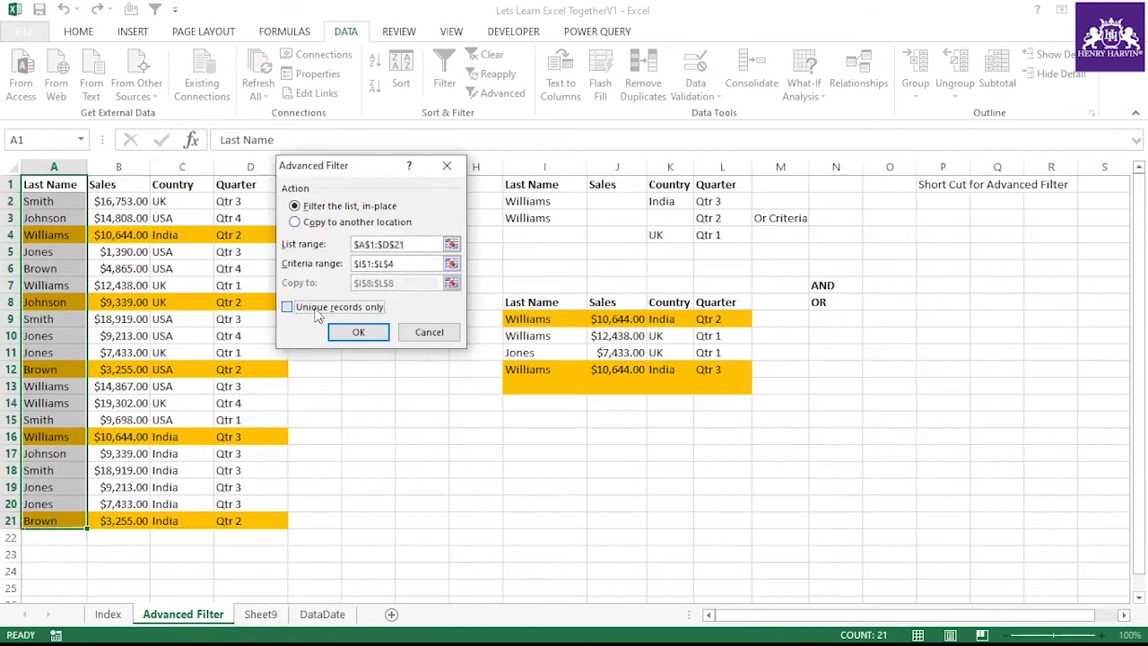
Clear the filter's criteria range and set its list range to the Last Name column, A1:A21.
click(400, 263)
drag(400, 263, 346, 269)
key(BackSpace)
click(410, 244)
drag(410, 244, 136, 249)
key(BackSpace)
drag(51, 184, 59, 512)
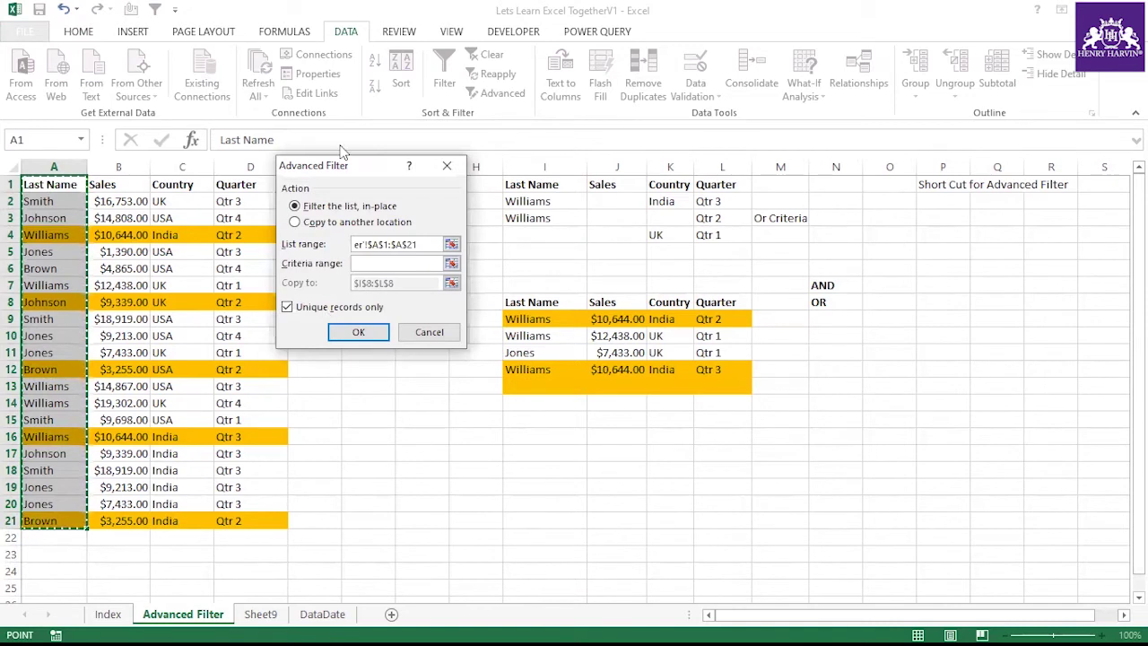
Have the filter copy its results to another location at cell Q5, and run it to extract the unique last names.
drag(341, 177, 665, 193)
click(654, 243)
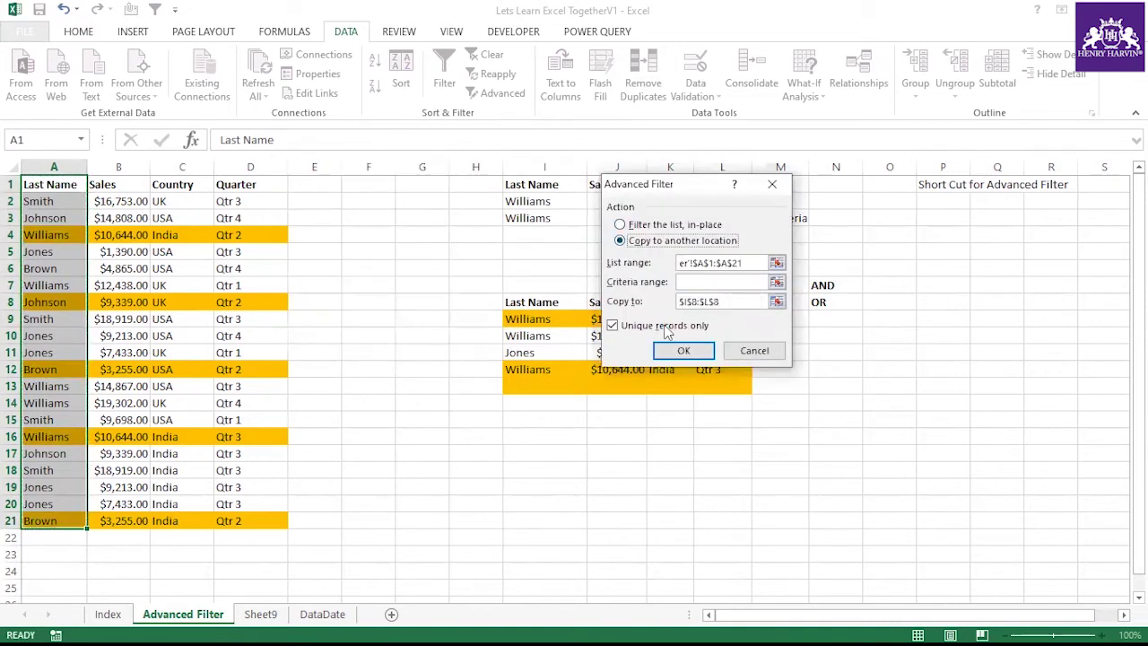
click(700, 283)
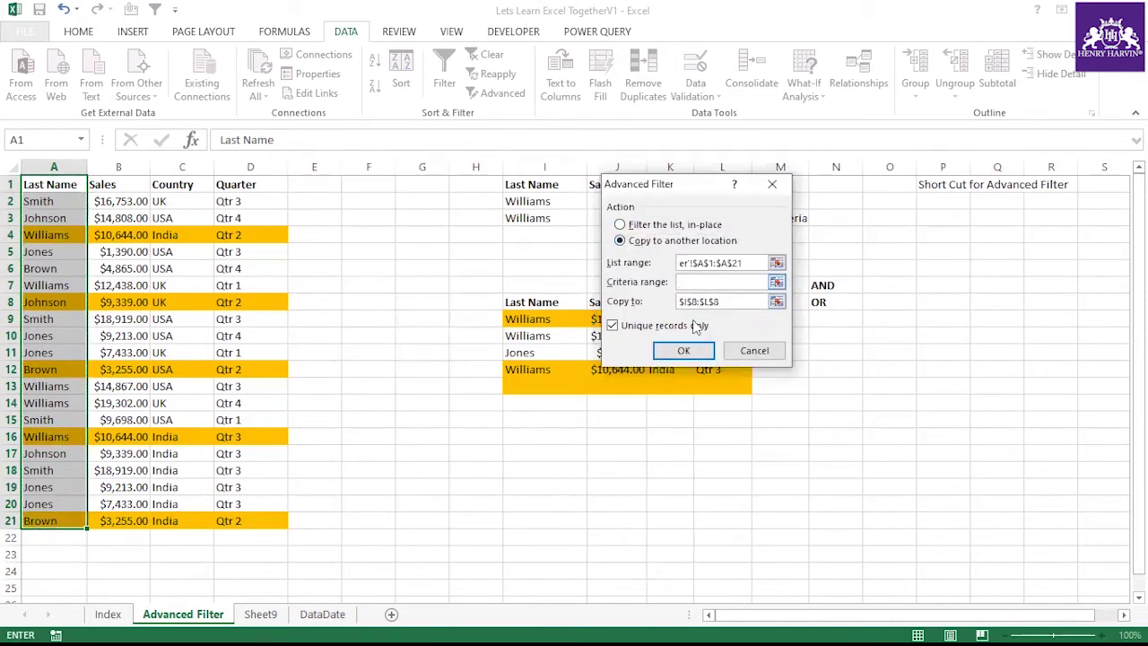
drag(726, 303, 630, 303)
key(BackSpace)
click(1022, 255)
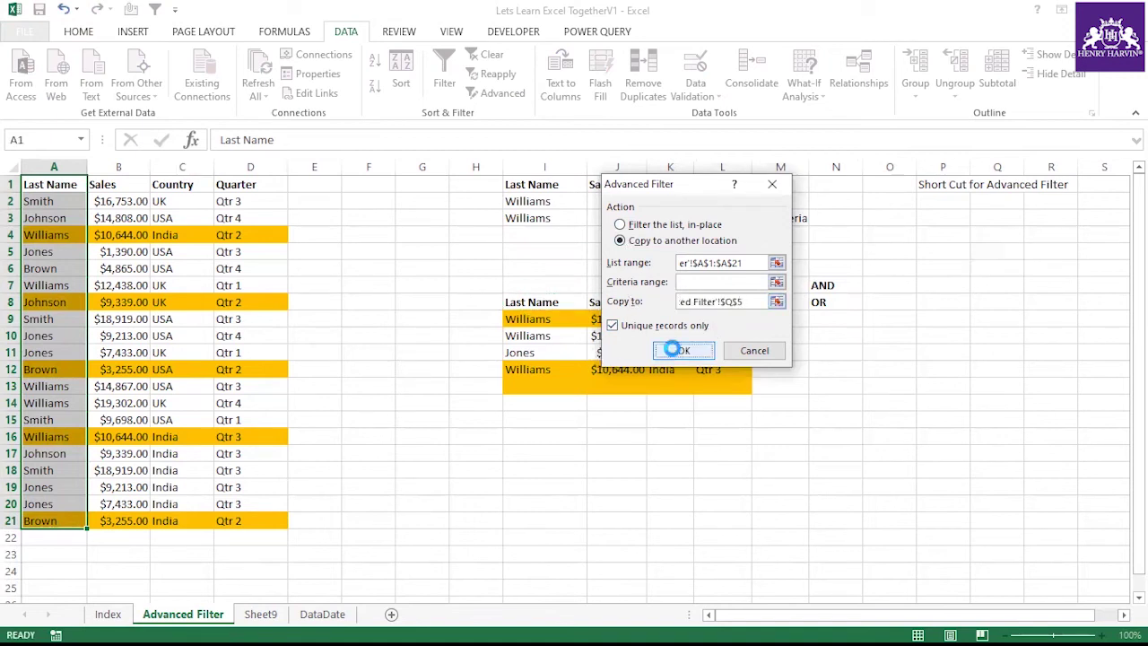
click(679, 350)
drag(1006, 256, 995, 337)
drag(1011, 249, 1006, 336)
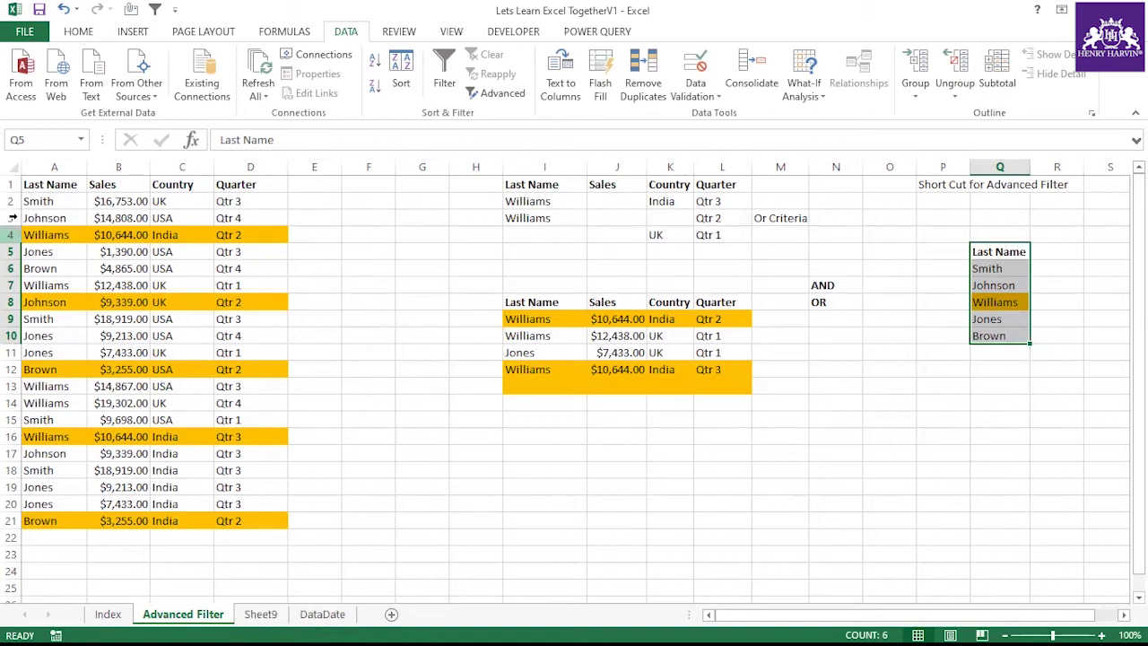
drag(54, 184, 55, 516)
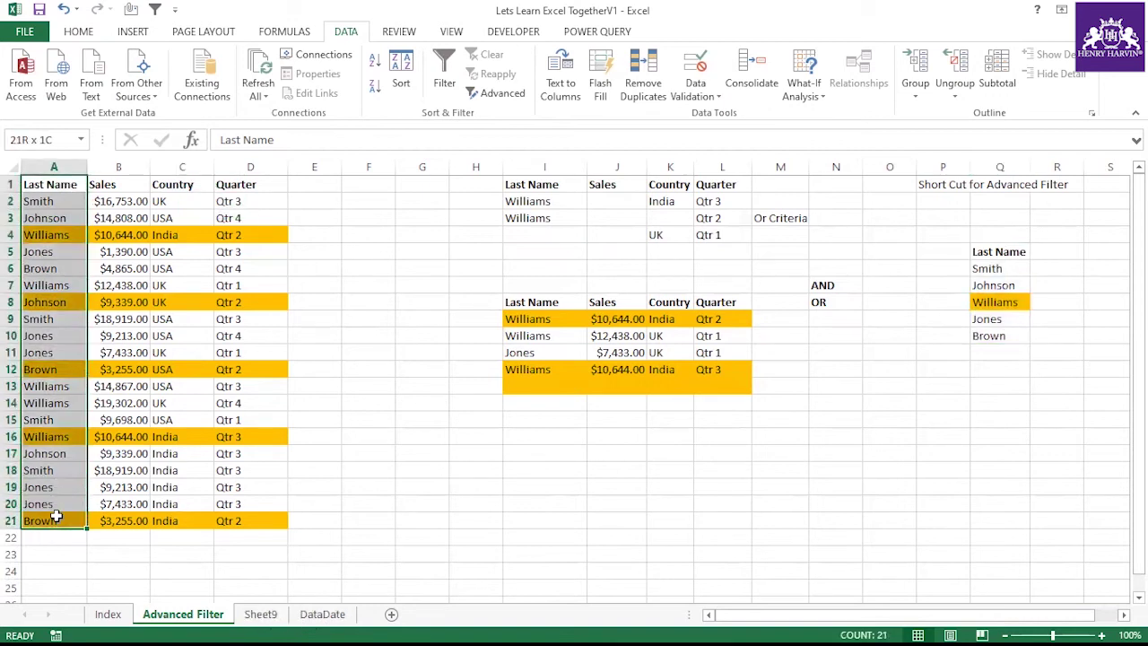
Set up another Advanced Filter that copies to another location, with the Country column C1:C21 as list range.
drag(182, 183, 183, 513)
key(ctrl+c)
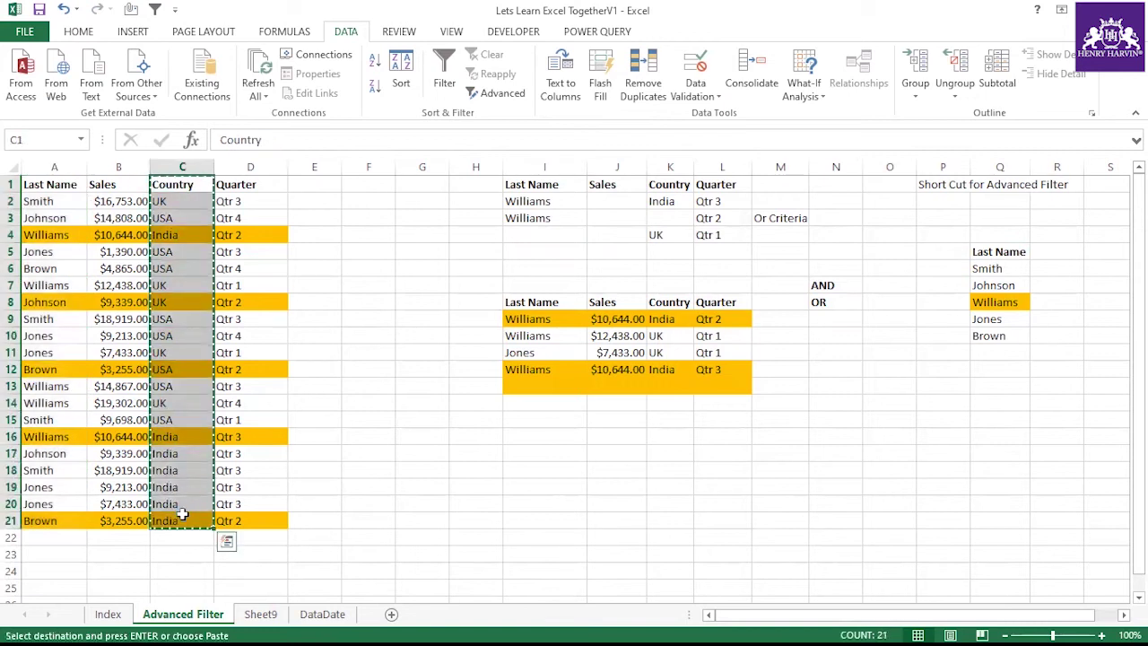
key(Escape)
drag(179, 182, 181, 515)
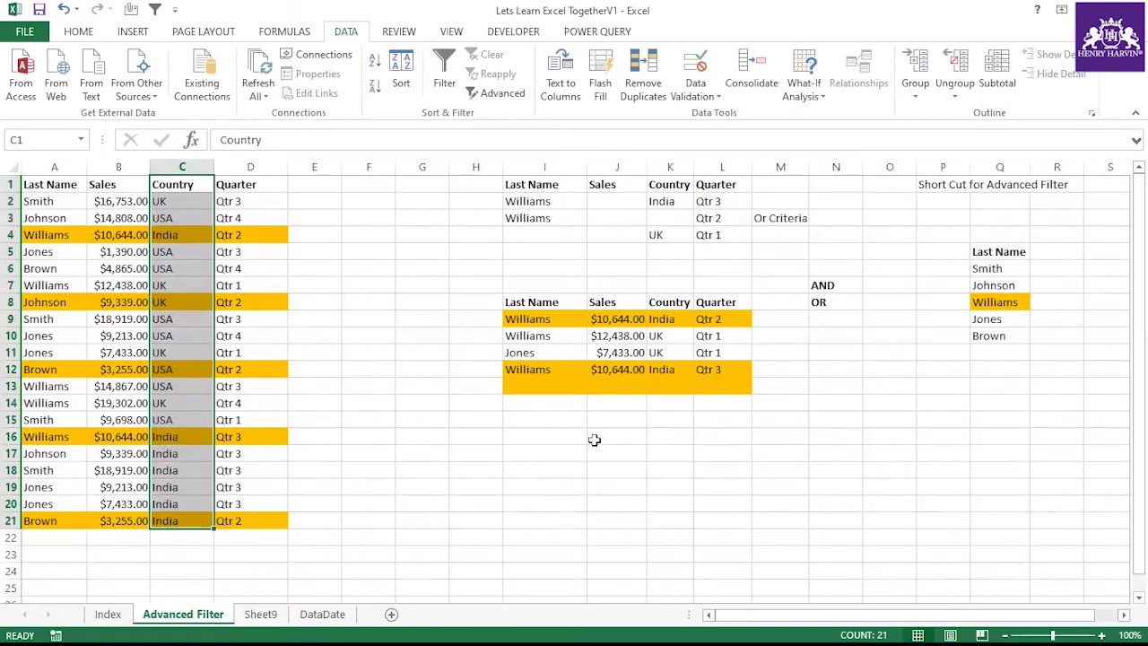
click(496, 93)
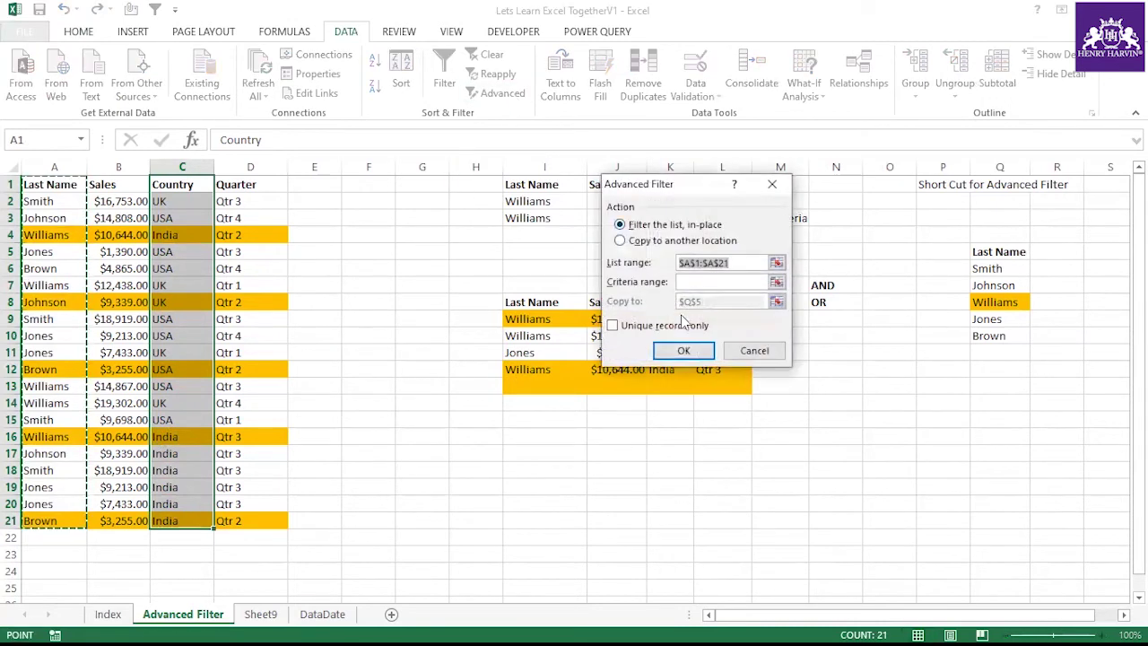
click(683, 240)
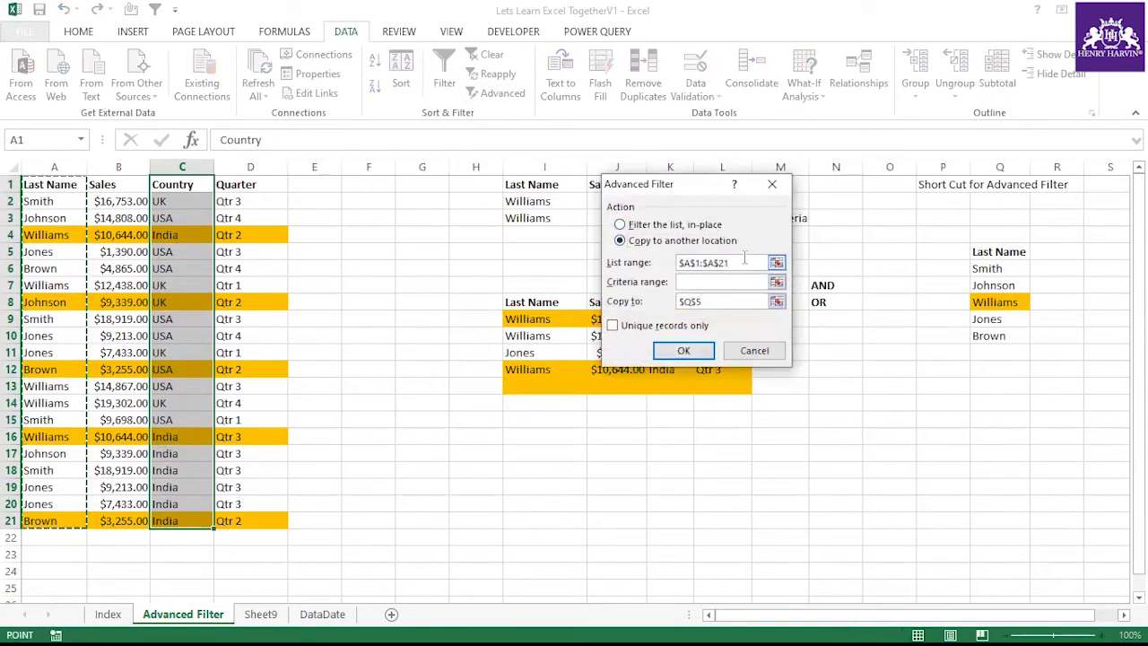
drag(744, 262, 607, 263)
key(BackSpace)
drag(184, 185, 190, 511)
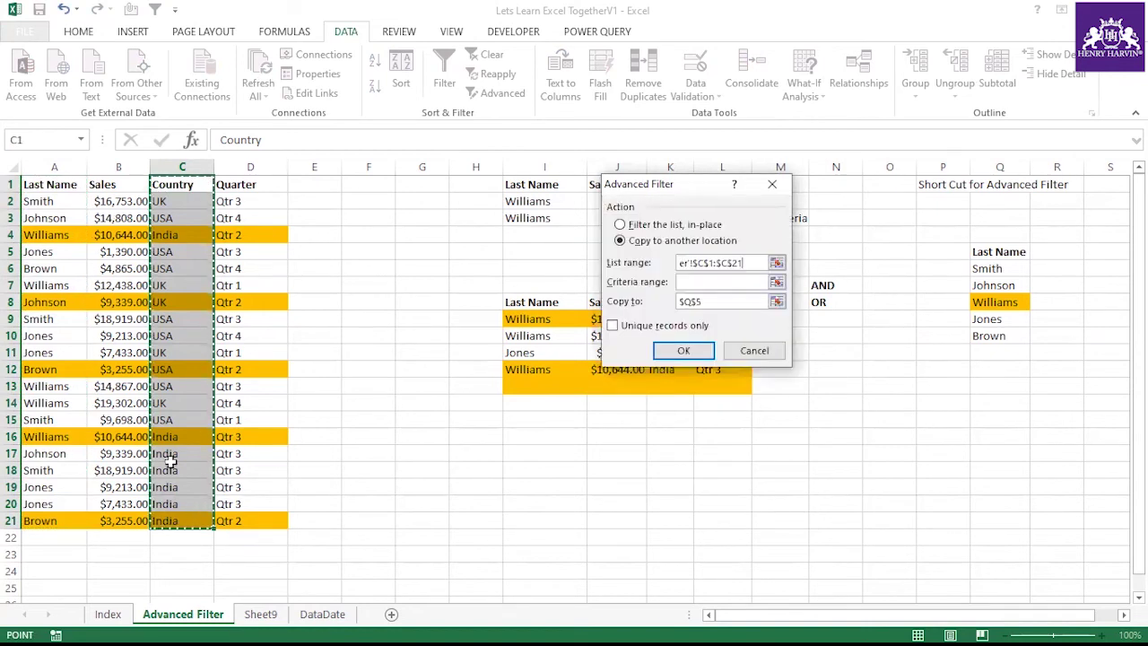
Restrict the filter to unique records only, set the copy destination to P13, and run it to extract the unique countries.
click(709, 301)
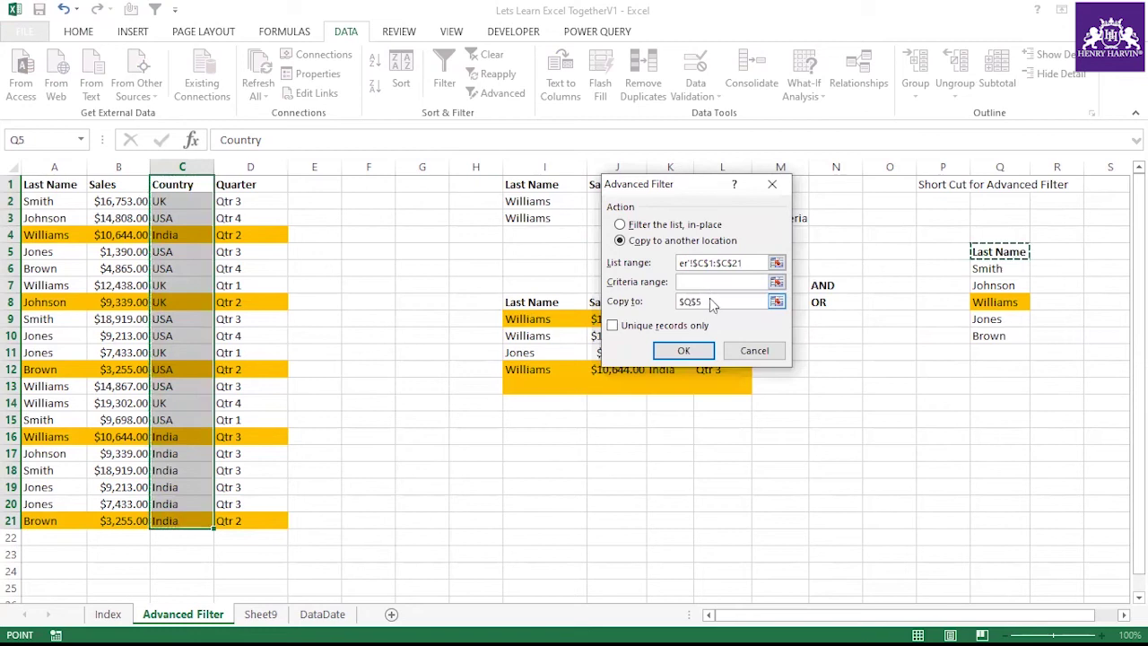
click(709, 299)
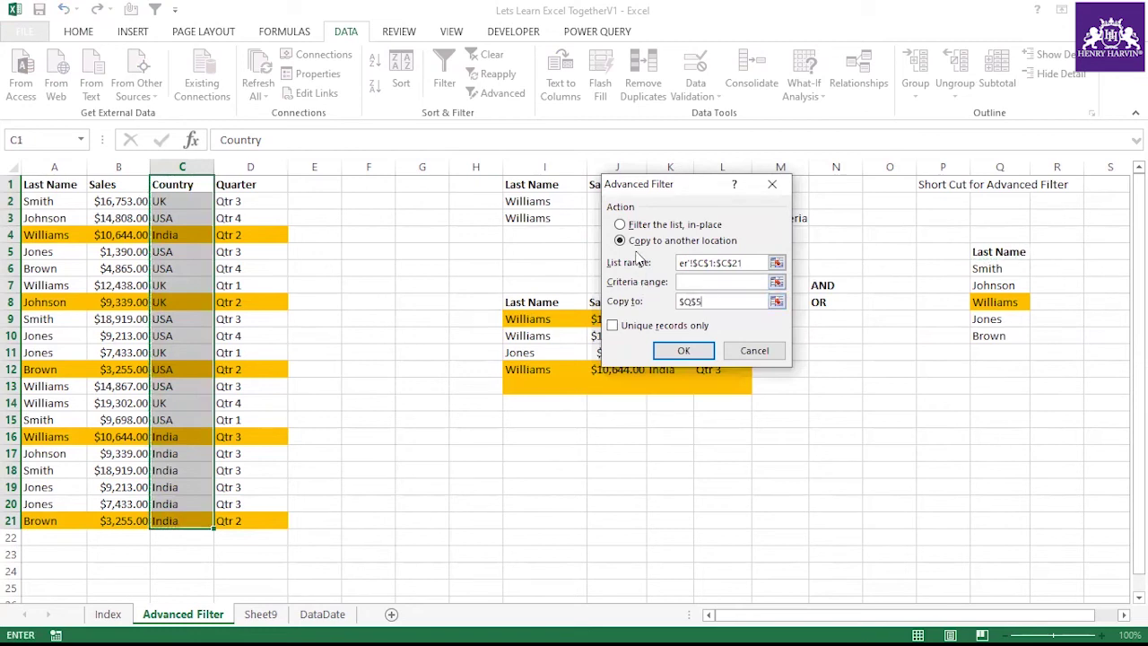
click(651, 330)
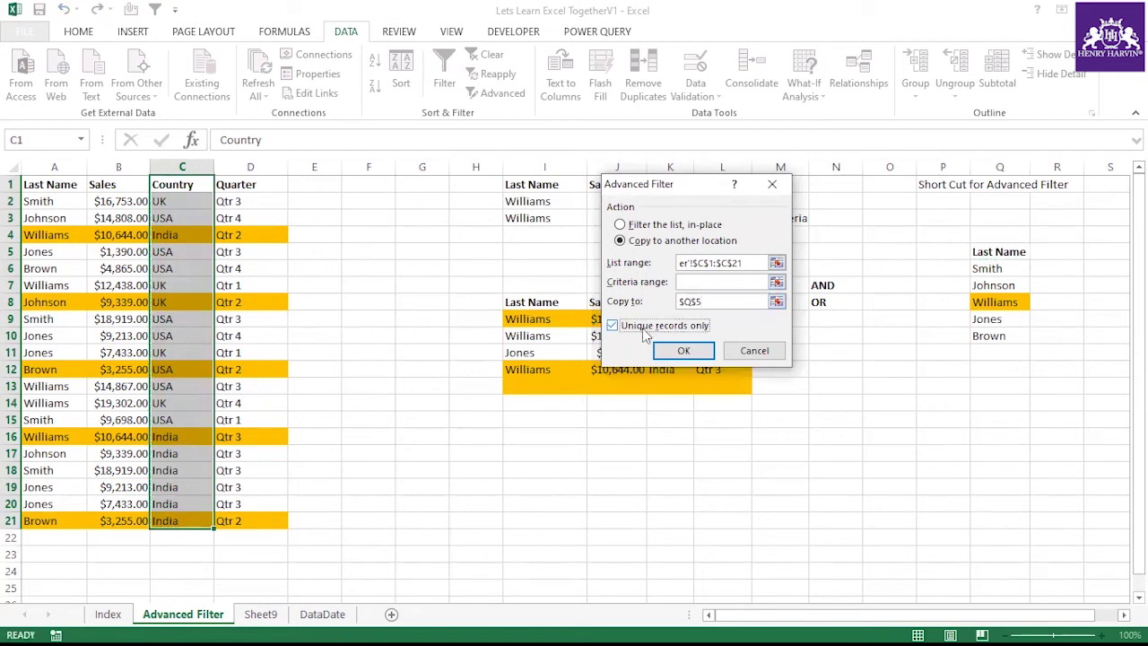
click(699, 281)
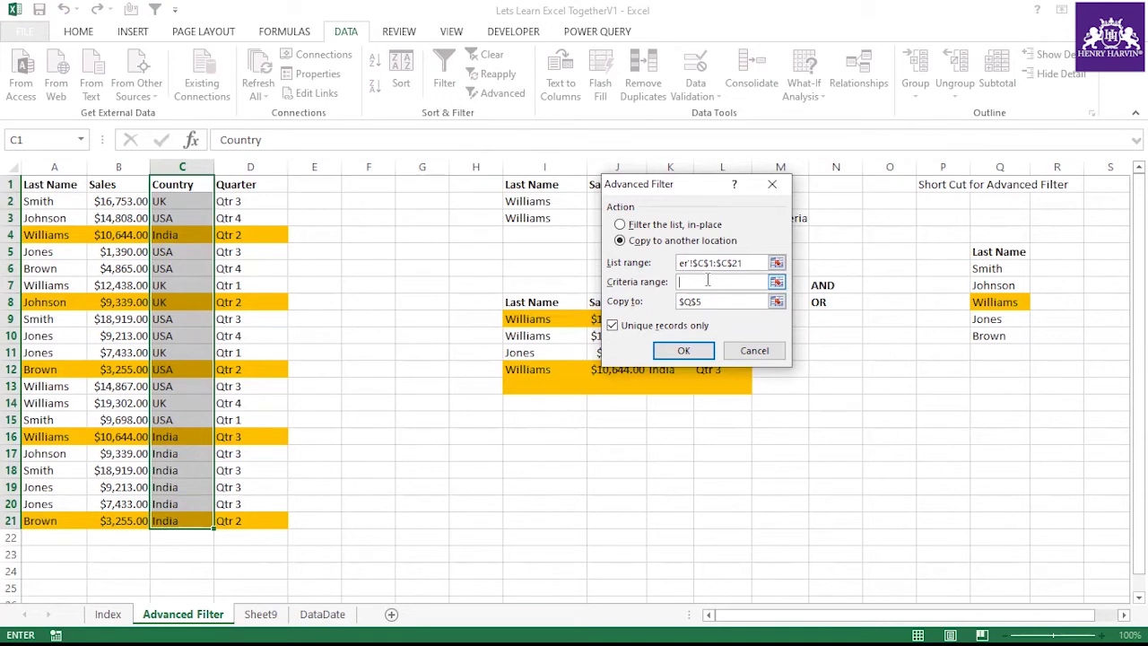
click(710, 302)
click(950, 384)
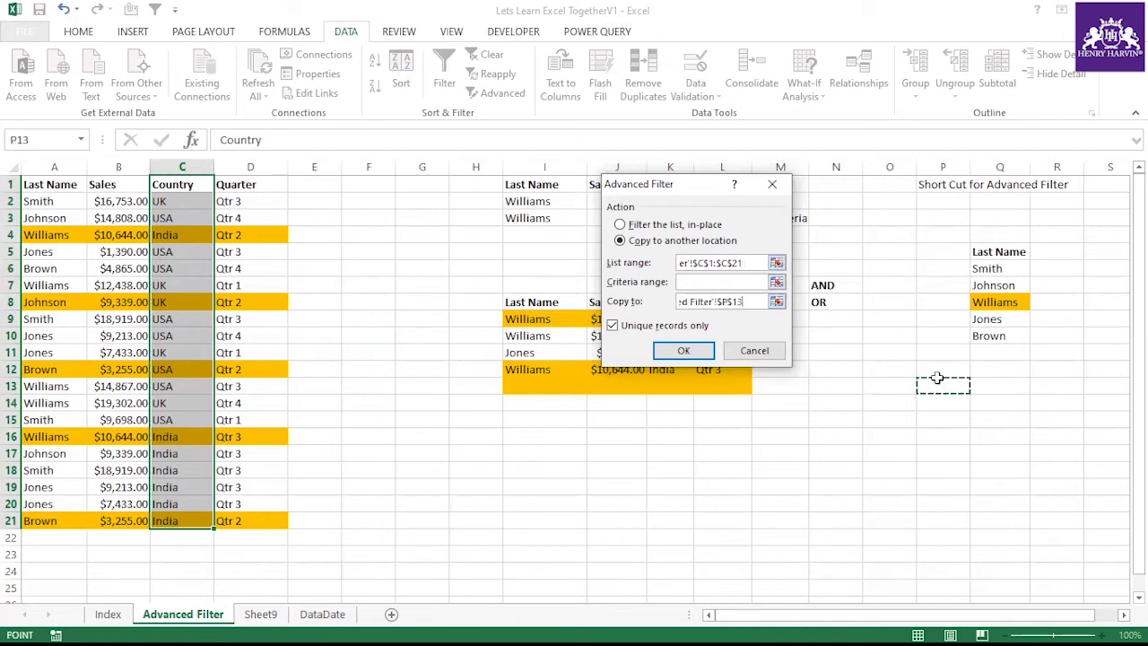
click(680, 351)
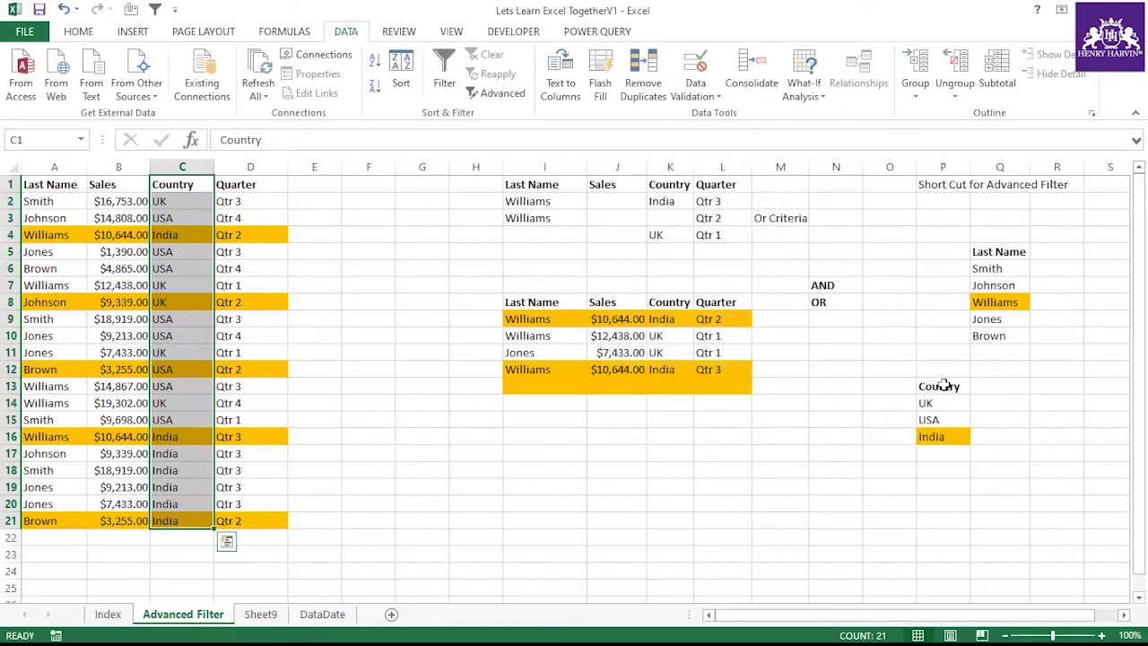
click(335, 282)
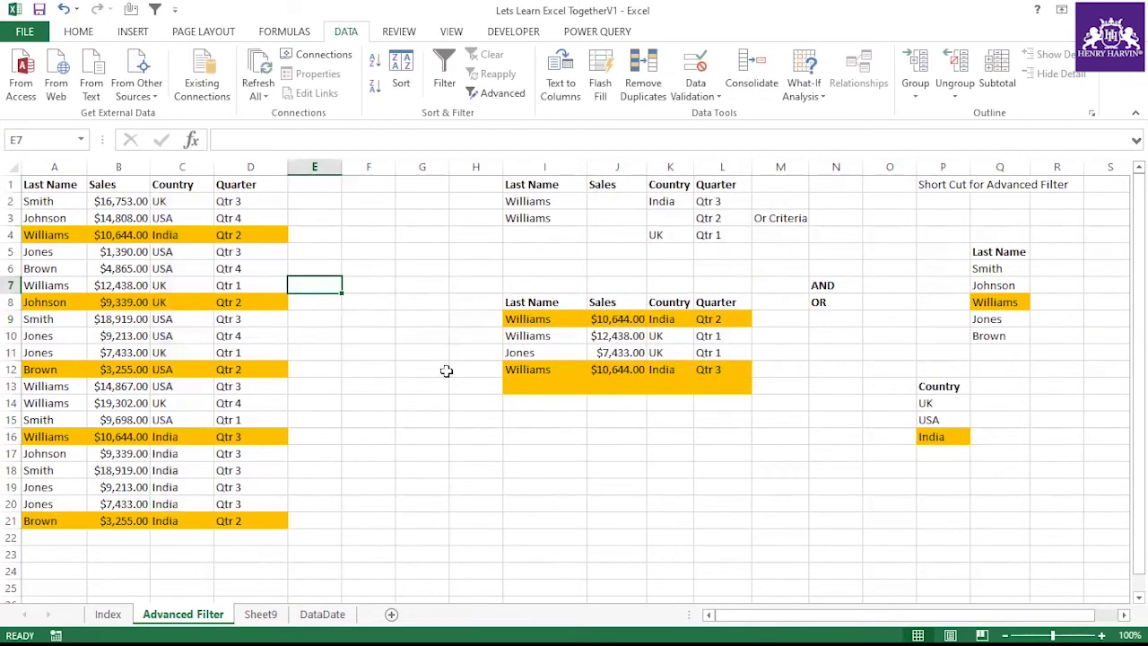
drag(945, 392, 942, 432)
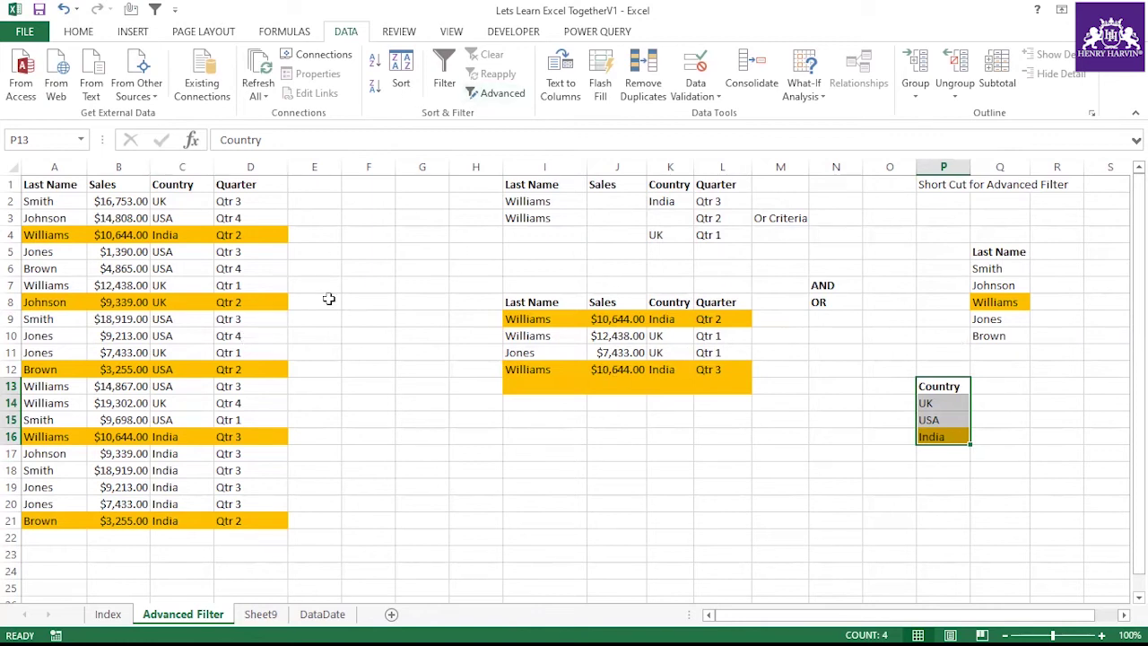
click(368, 302)
Copy the whole sales table A1:D21 and paste it at the start of a new sheet.
drag(56, 185, 254, 516)
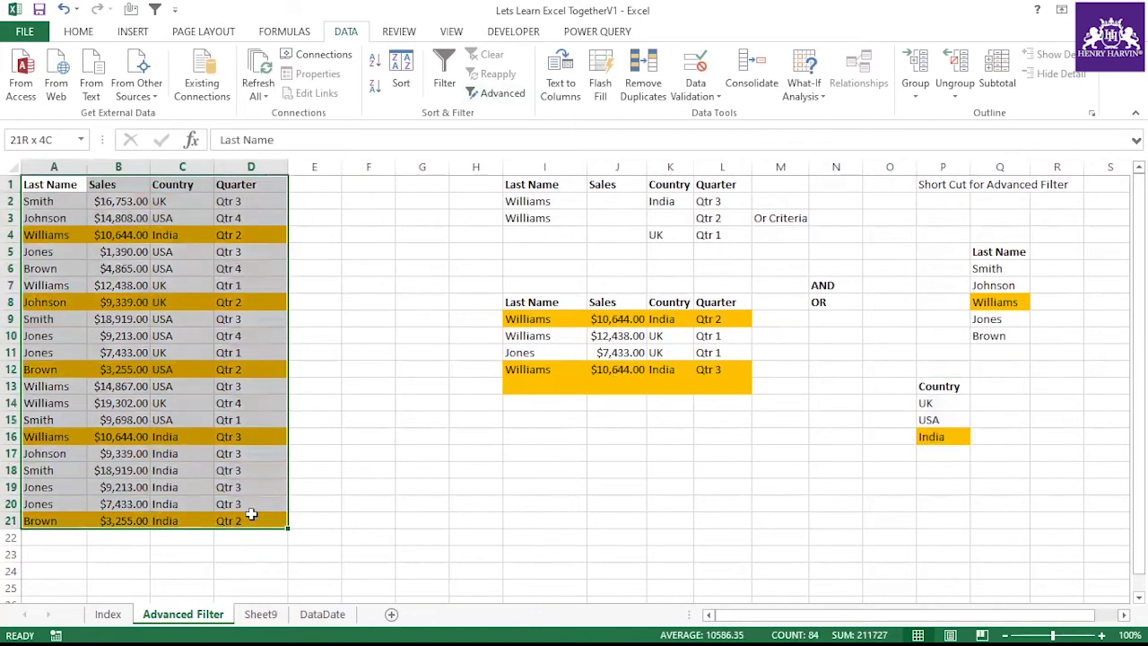
click(923, 437)
drag(56, 185, 235, 519)
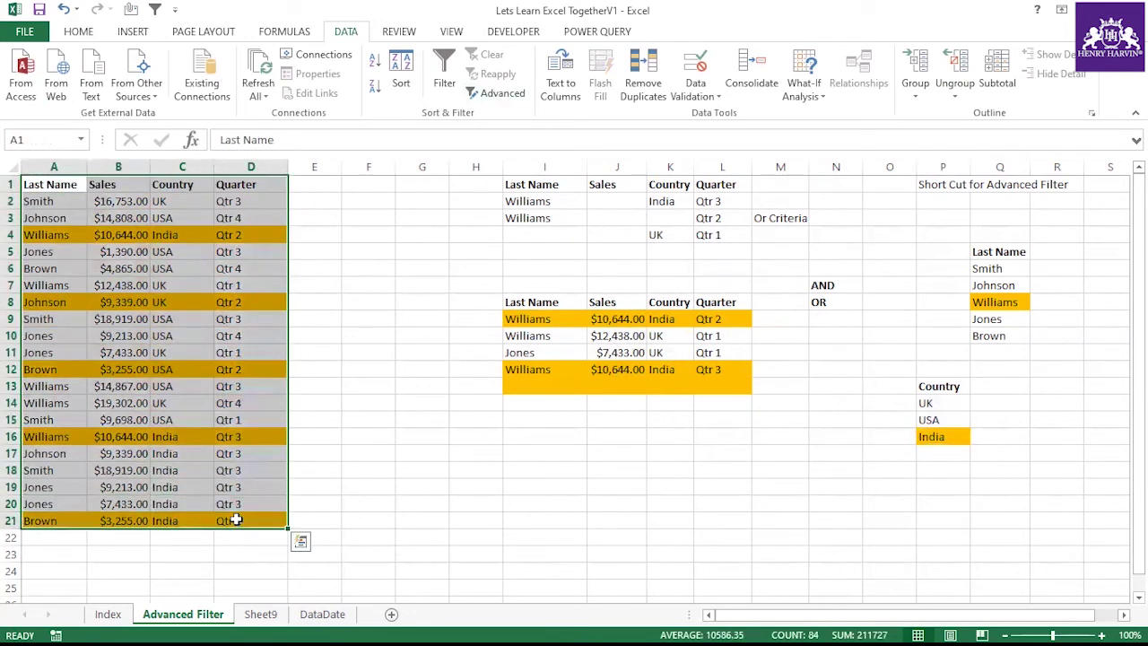
key(ctrl+c)
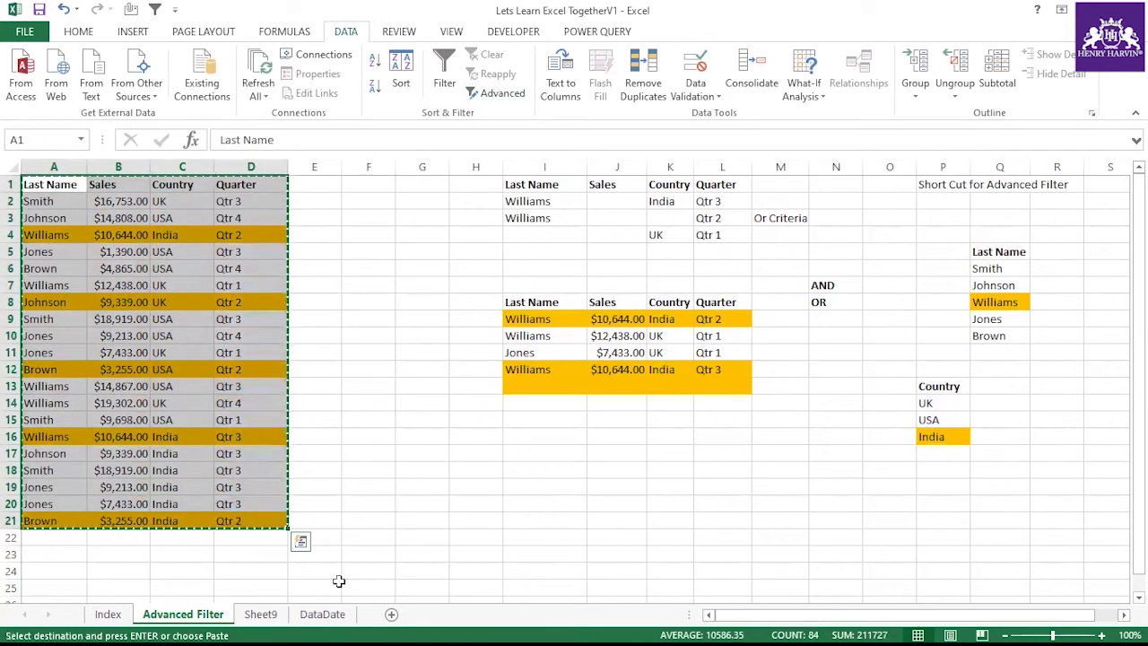
click(390, 613)
key(ctrl+v)
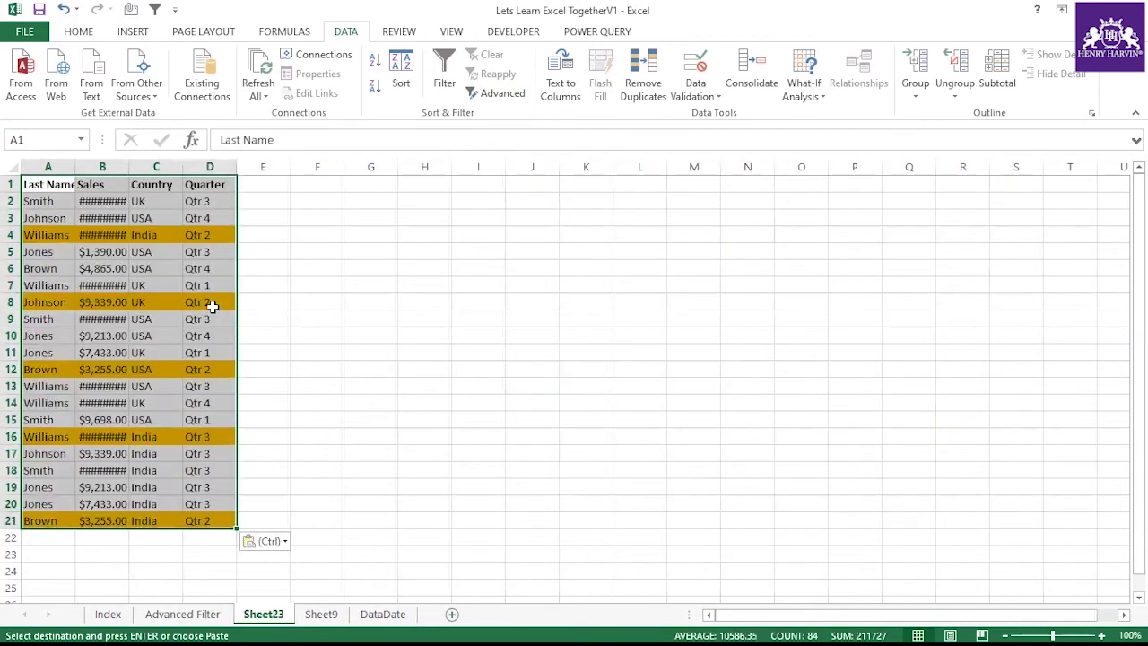
Remove the fill colour from the sales table A1:D21, fit the Sales column to its values, and slightly widen the Country column.
click(269, 282)
drag(51, 184, 230, 520)
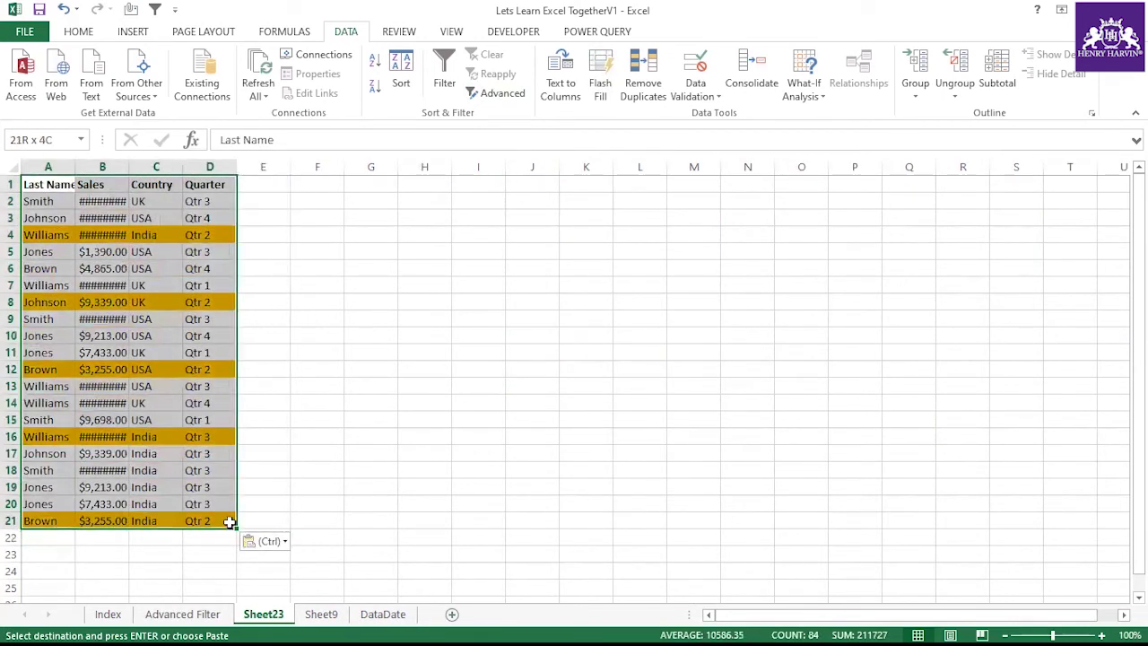
click(79, 31)
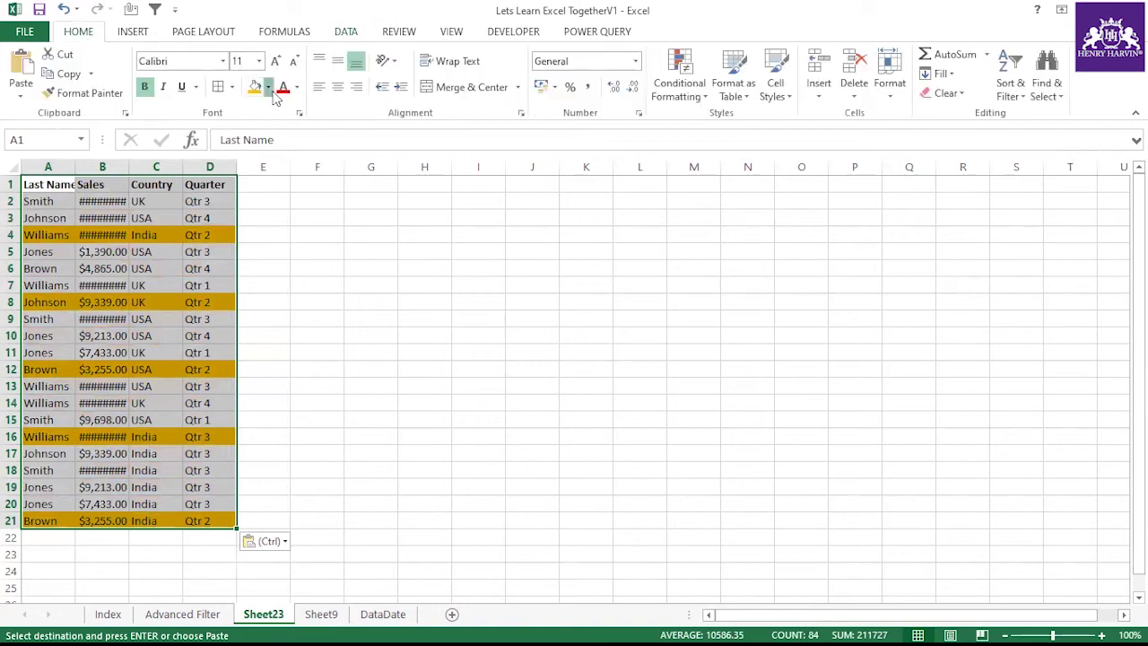
click(269, 88)
click(287, 235)
double_click(129, 166)
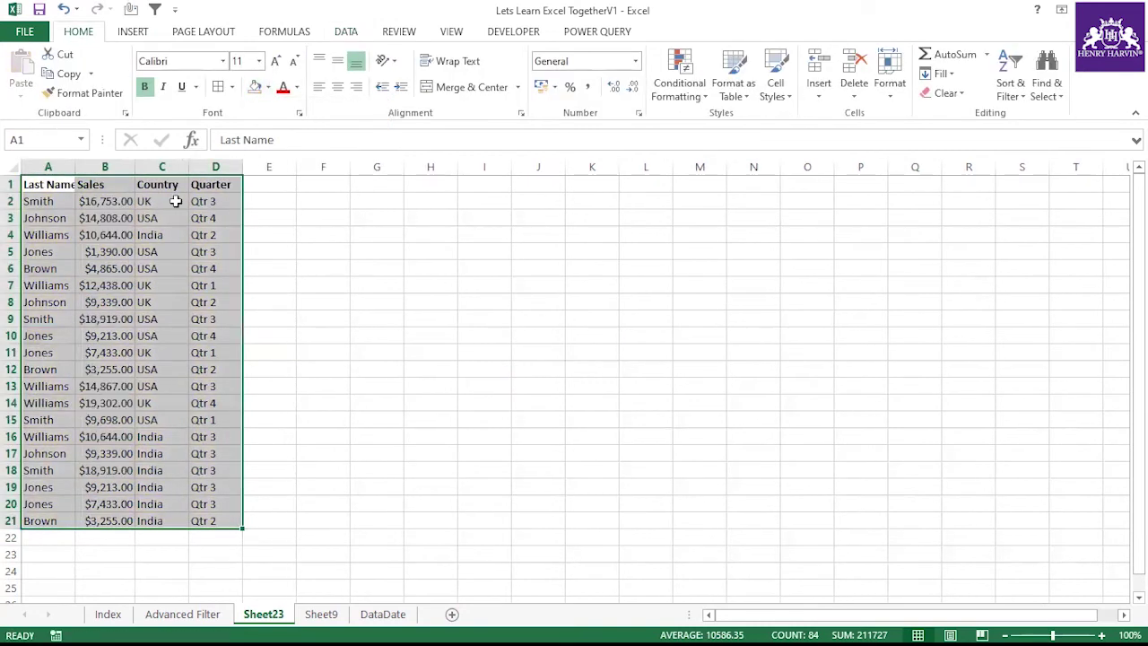
click(285, 251)
drag(190, 161, 196, 162)
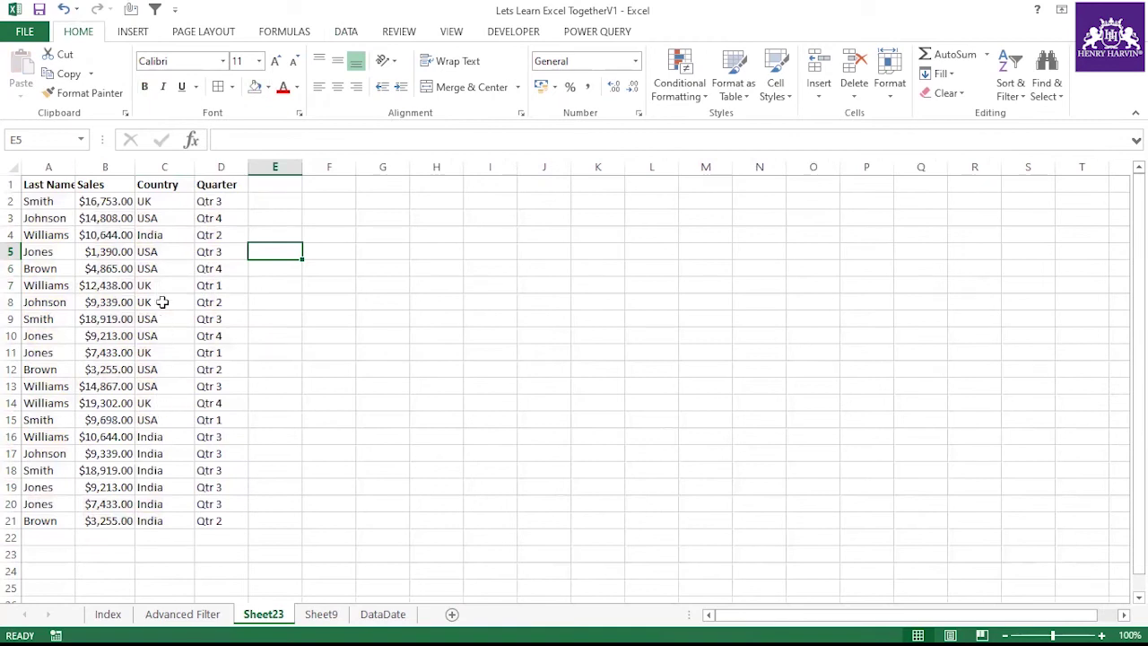
Replace the country in cells C5 and C6 with Indonesia.
click(153, 253)
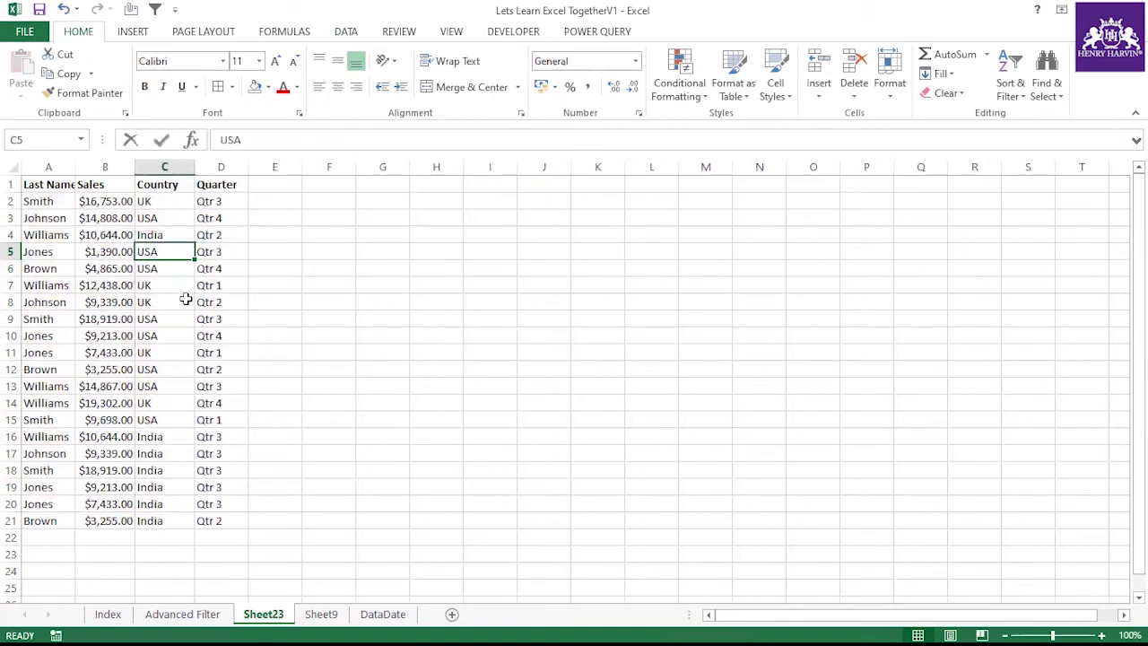
text(Indone)
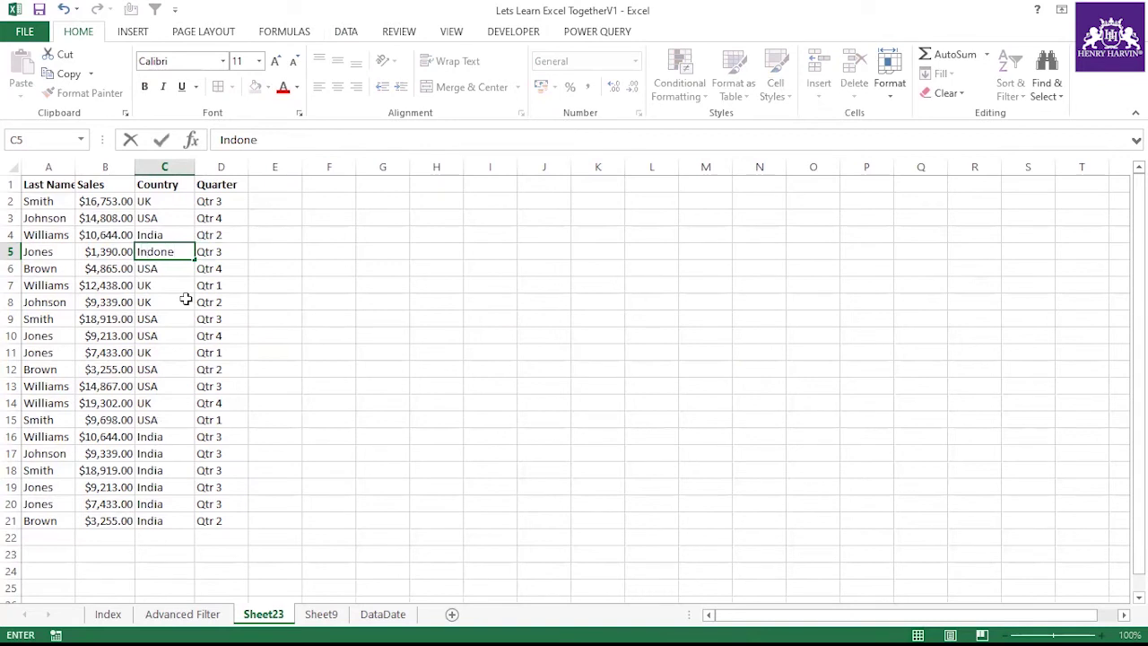
key(Return)
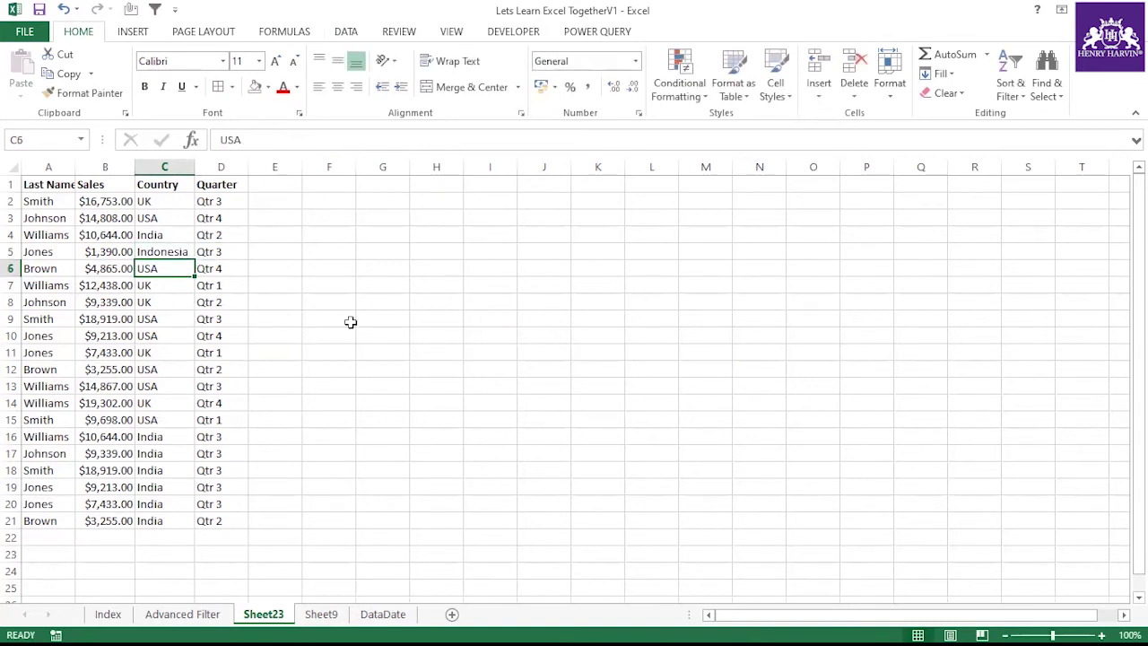
key(ctrl+v)
click(345, 321)
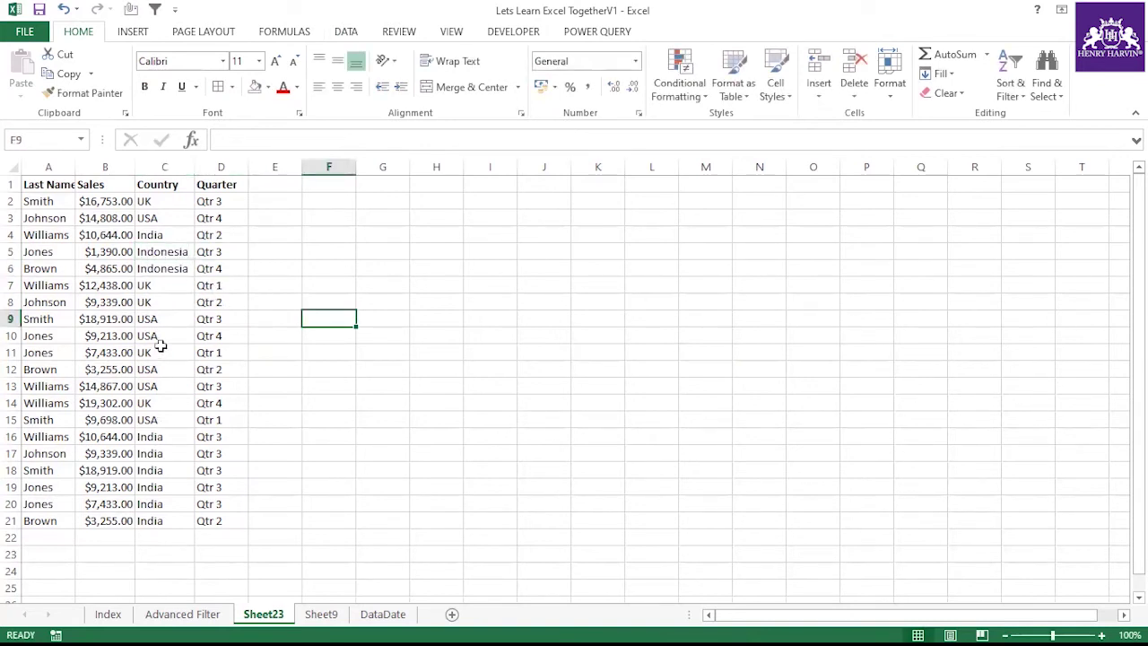
Widen the Country column of the sales table a little more.
click(159, 346)
click(52, 184)
drag(52, 184, 208, 516)
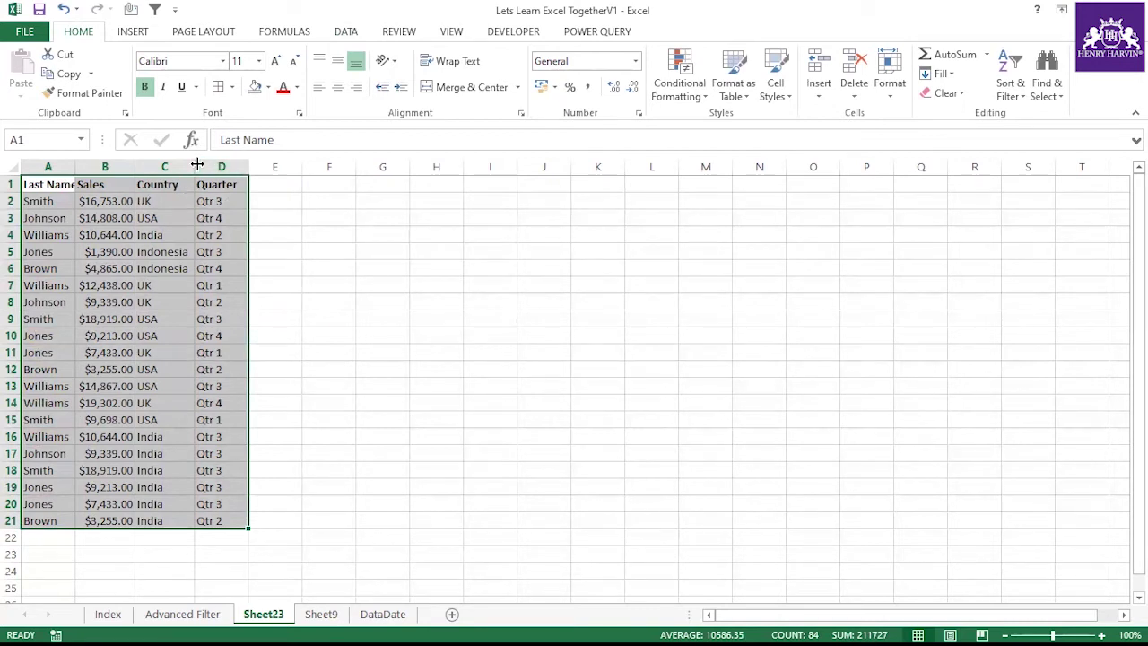
drag(249, 167, 260, 166)
Copy the table headers A1:D1 to J1 and widen the Last Name and Sales columns of the copy.
drag(61, 179, 225, 184)
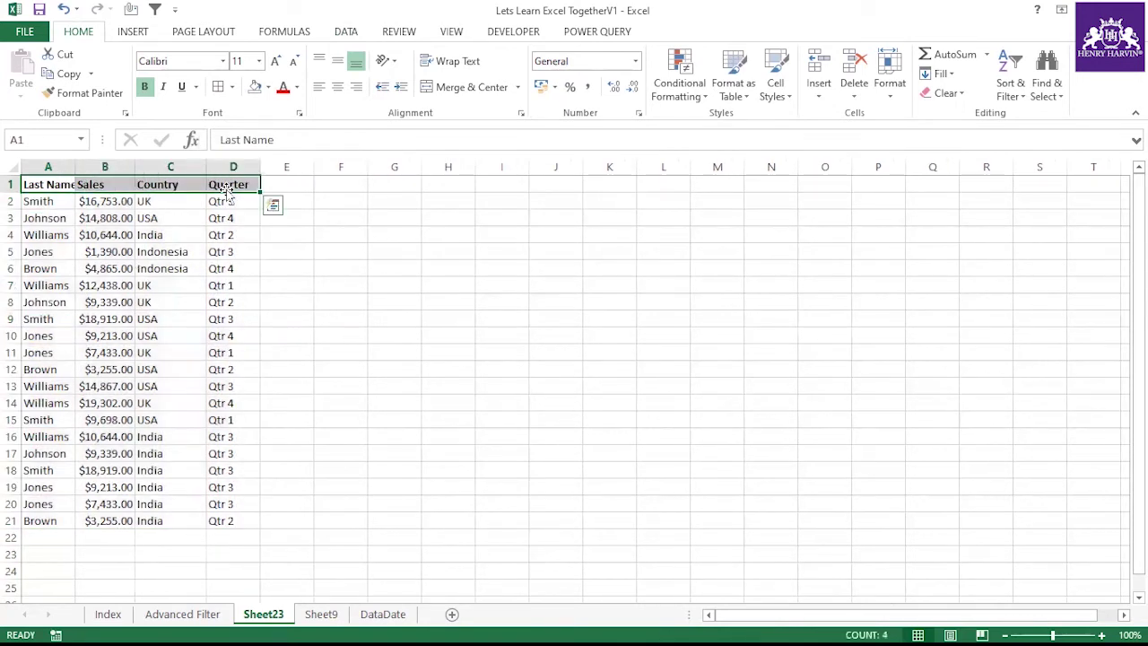
key(ctrl+c)
click(541, 189)
key(ctrl+v)
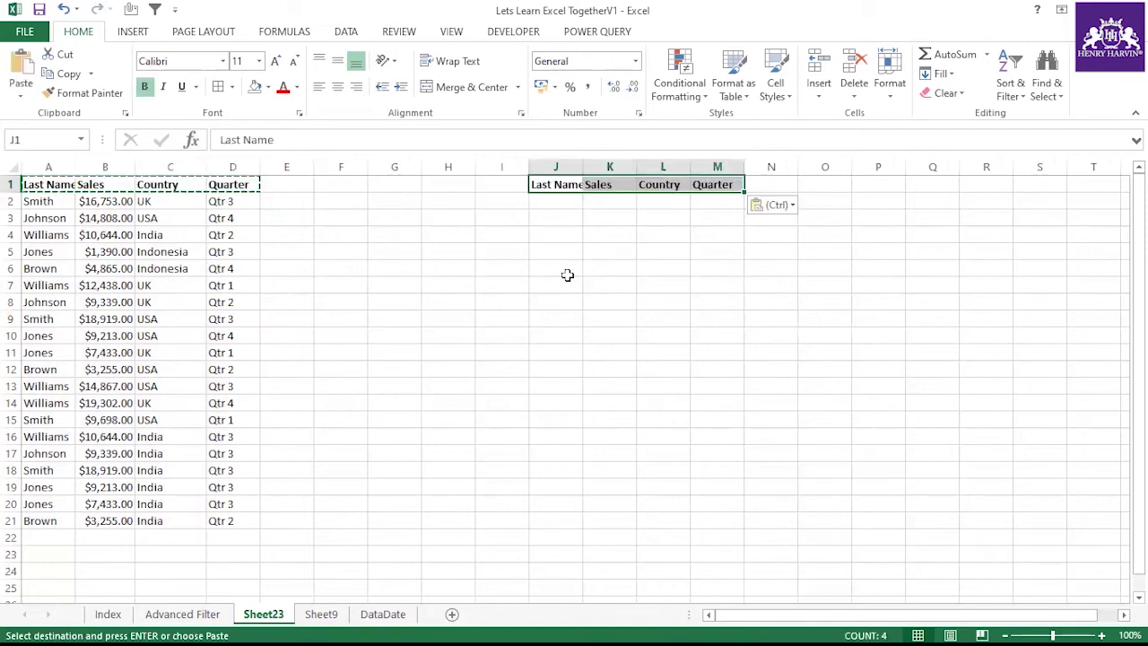
click(565, 271)
drag(587, 166, 708, 167)
drag(589, 167, 668, 166)
click(296, 269)
key(Escape)
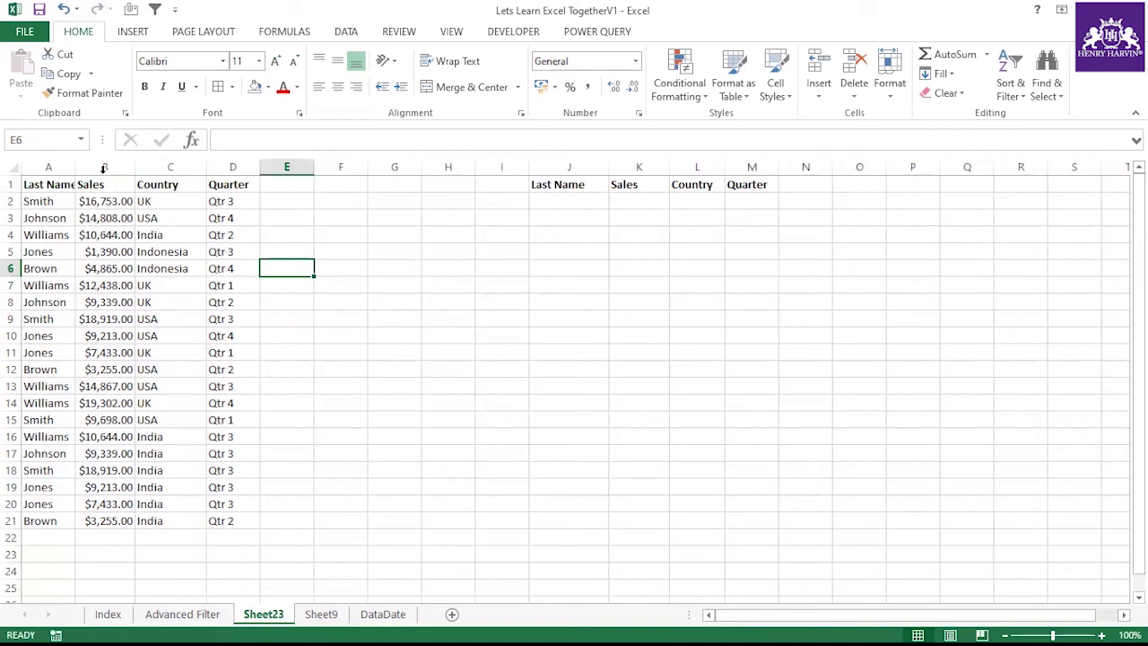
Enter the wildcard criterion *In under the copied Country header in L2.
drag(56, 179, 243, 520)
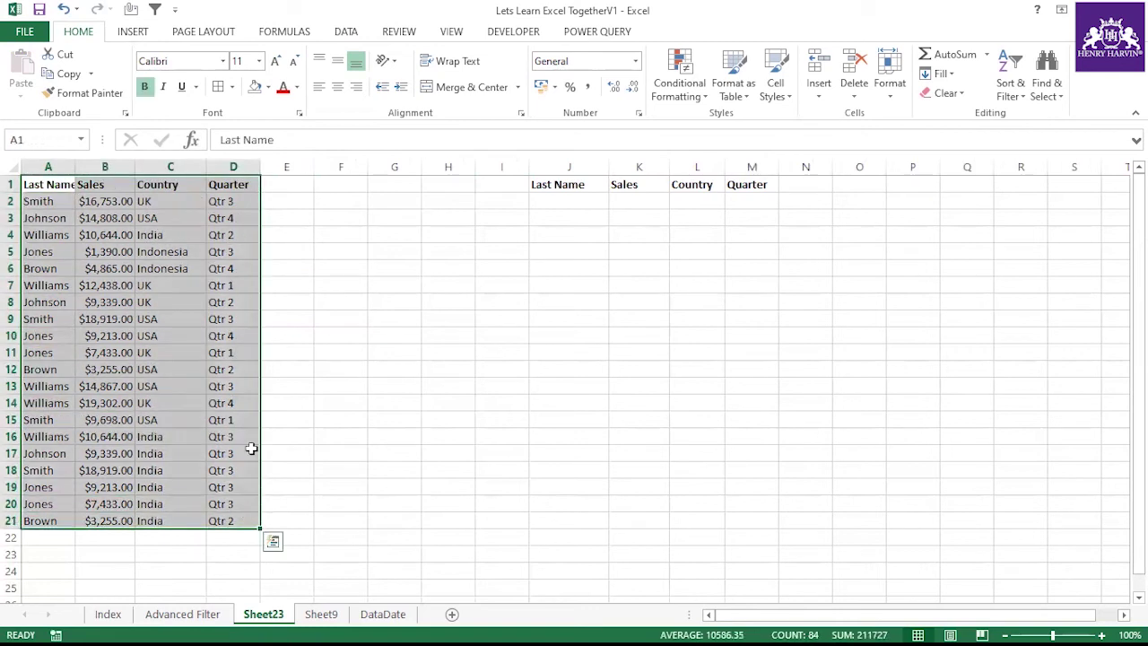
click(341, 369)
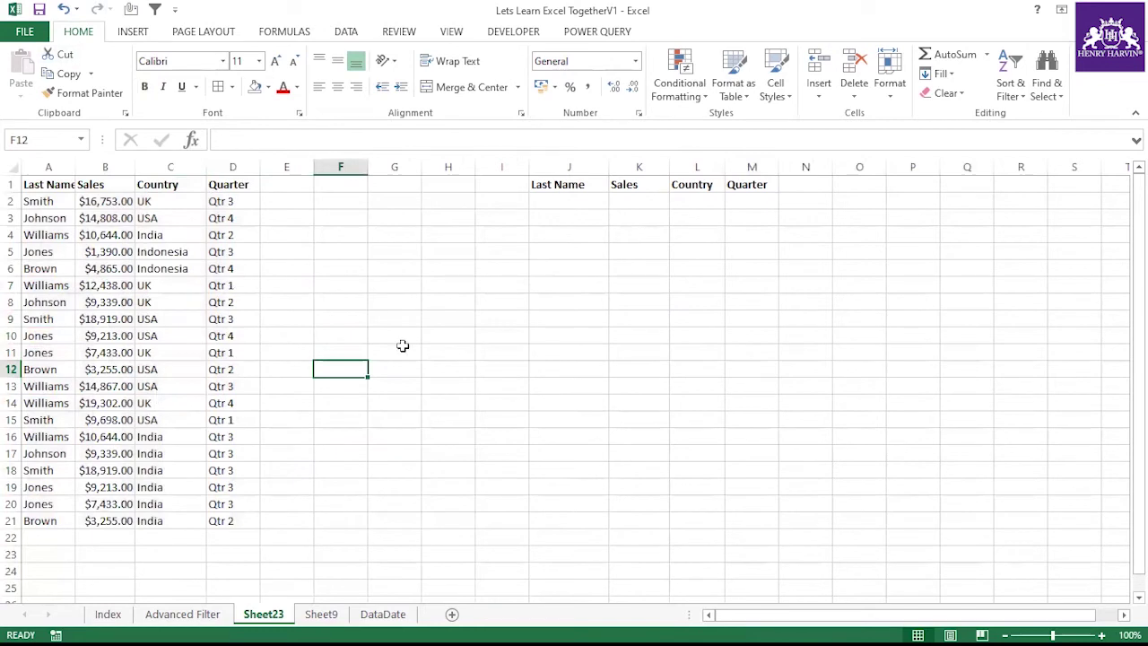
click(689, 201)
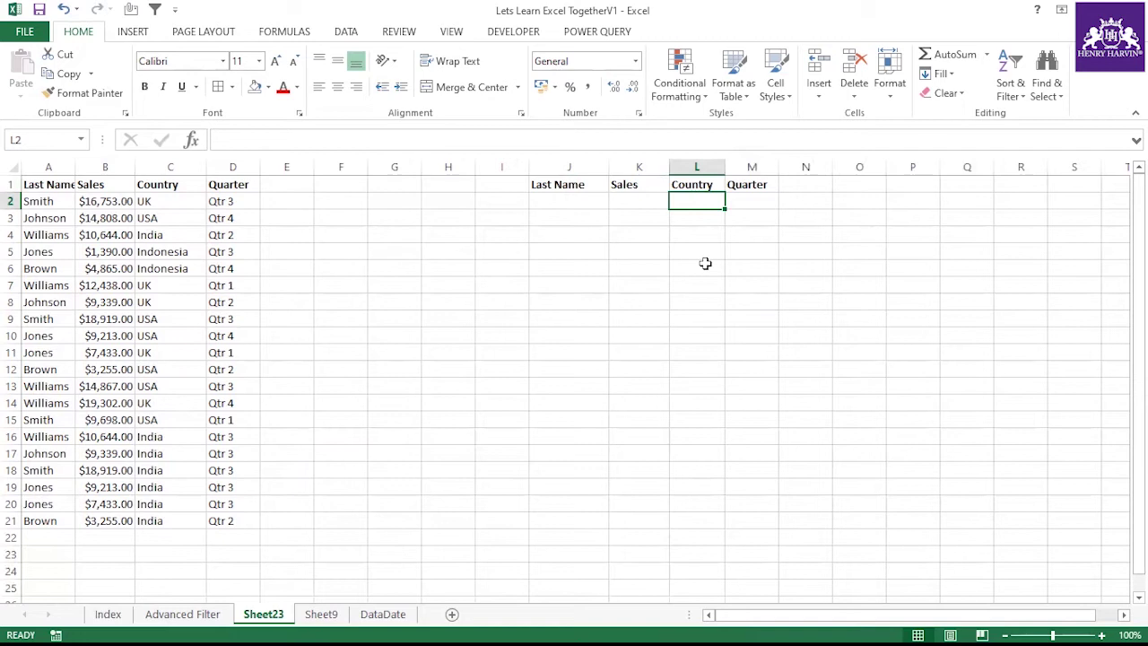
text(*)
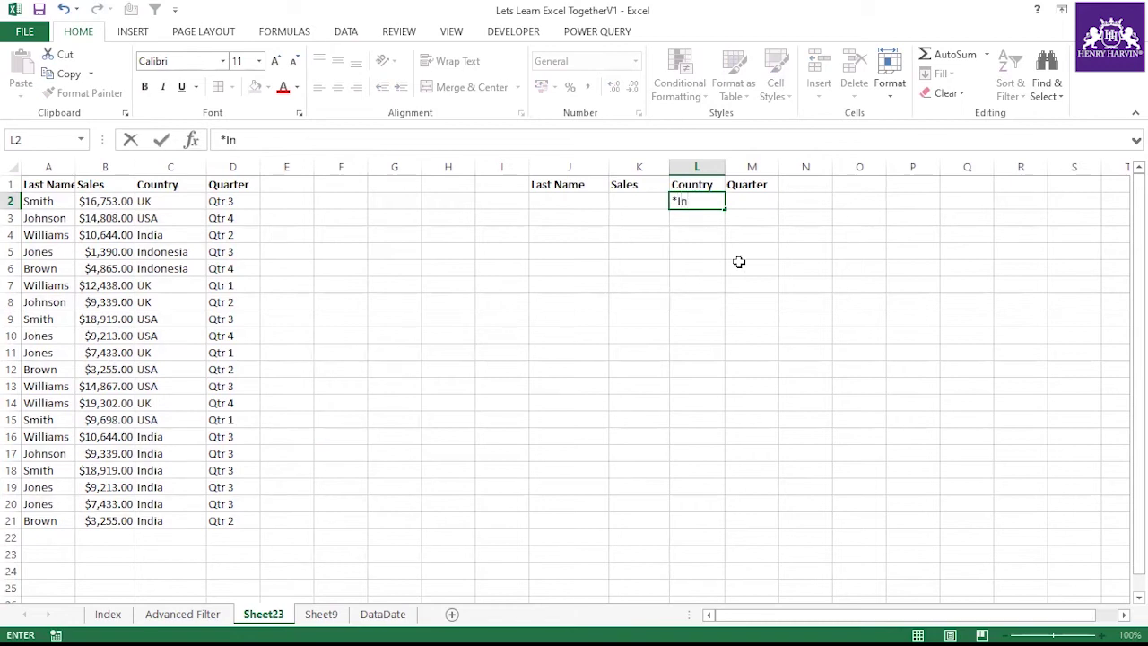
click(705, 288)
drag(582, 186, 757, 196)
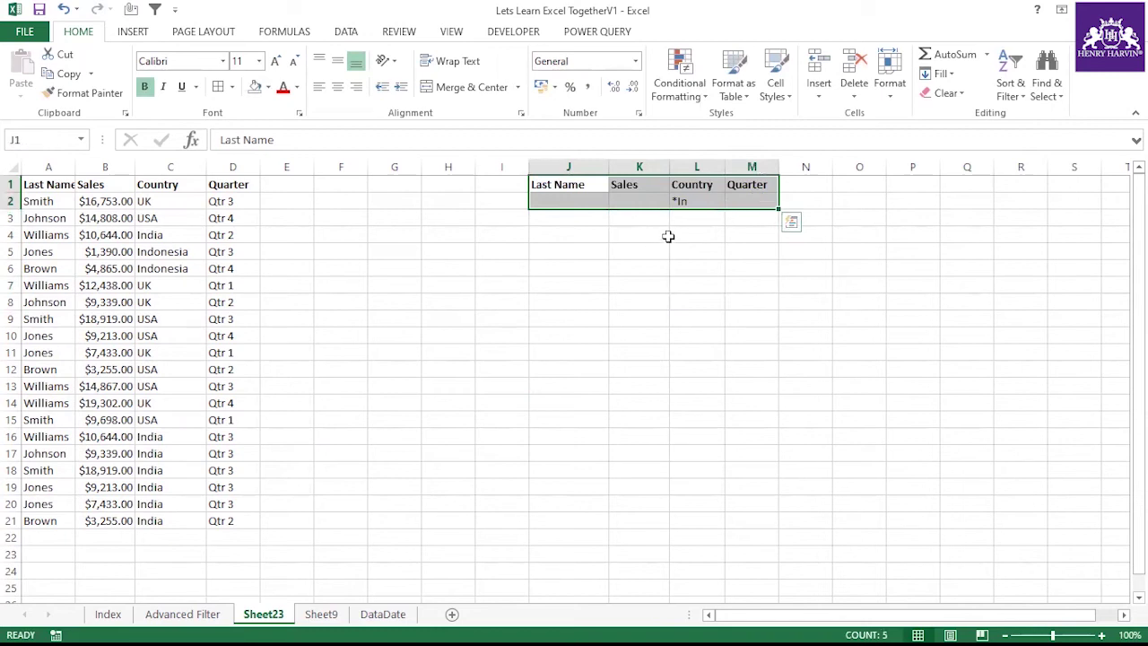
click(695, 200)
double_click(684, 200)
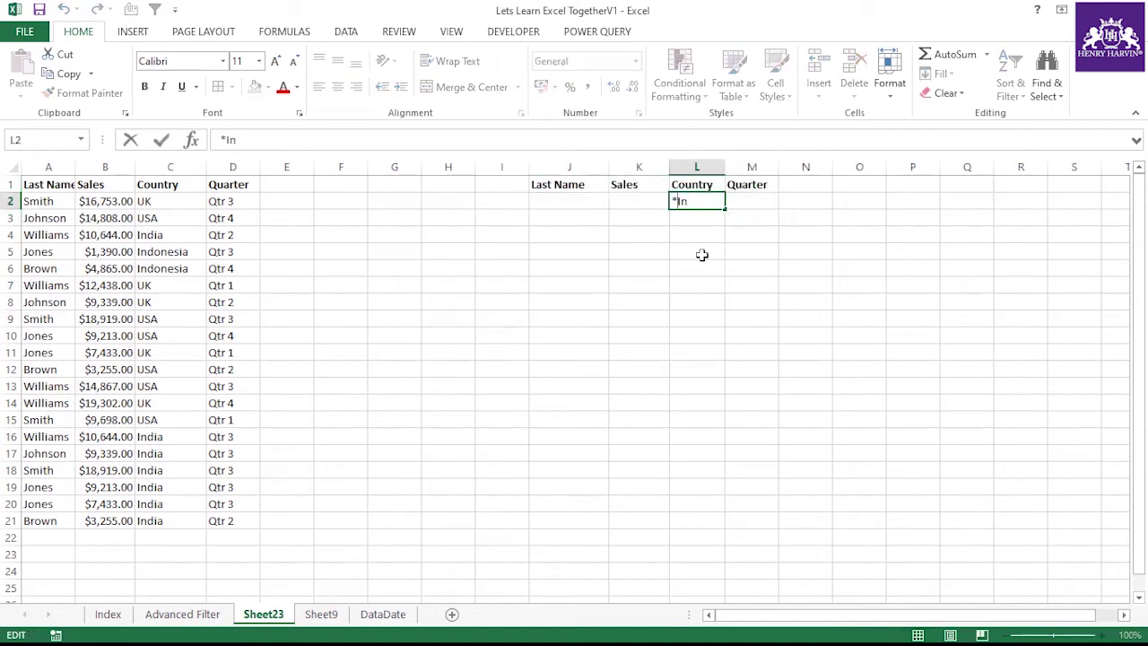
key(Return)
click(701, 255)
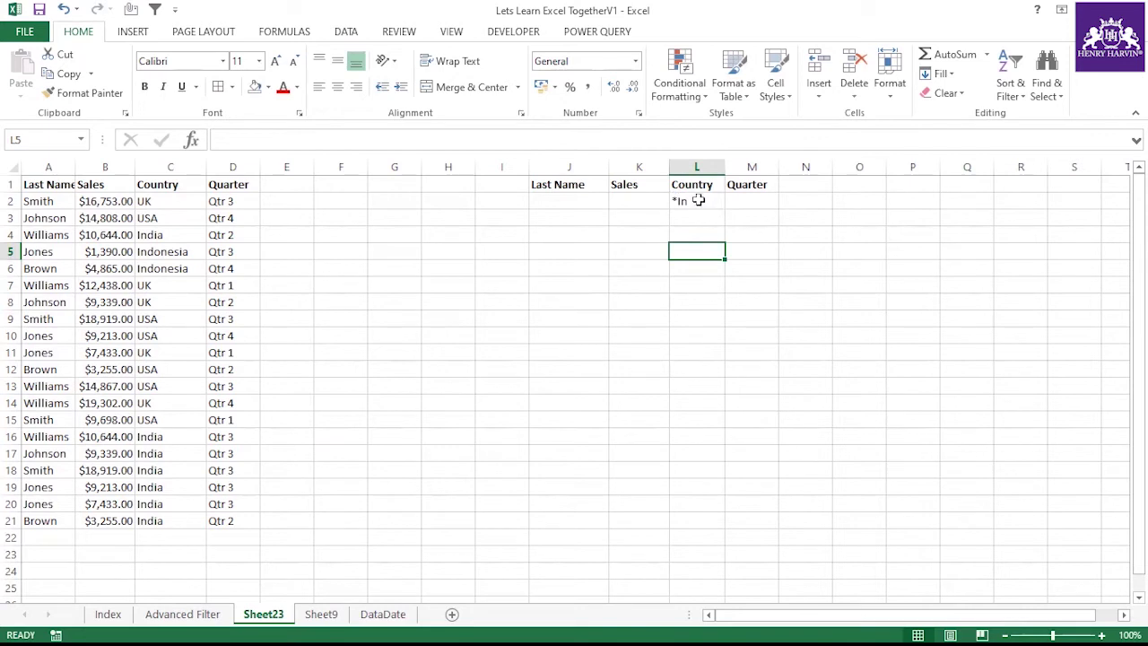
Change the Country criterion in L2 to In* by moving the asterisk after the text.
double_click(677, 199)
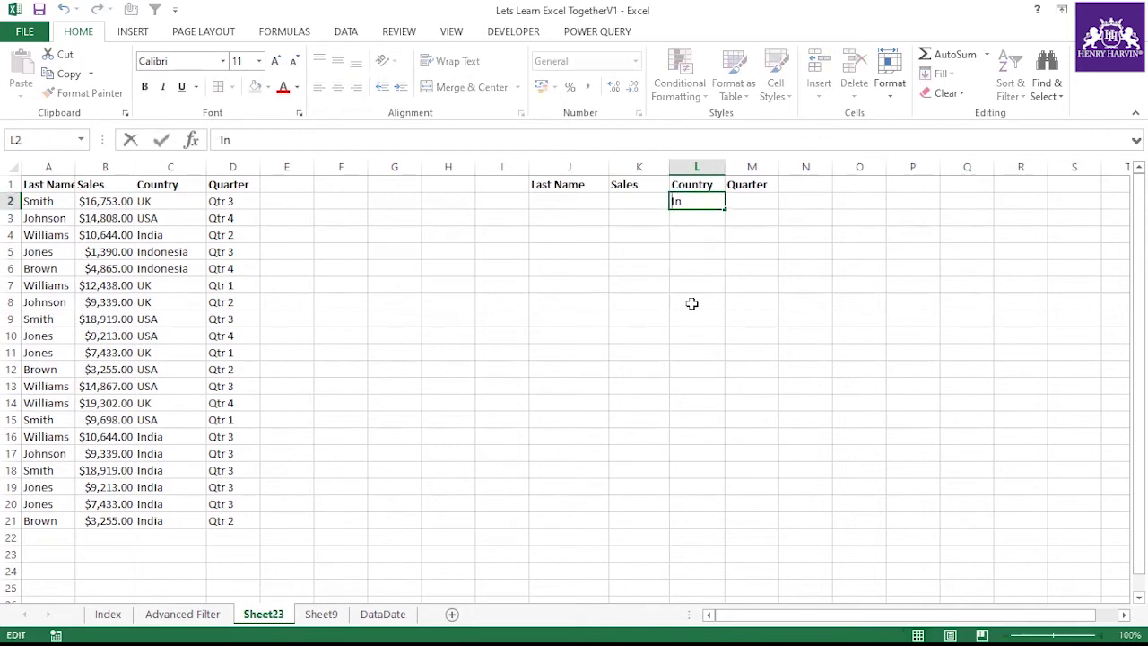
click(640, 303)
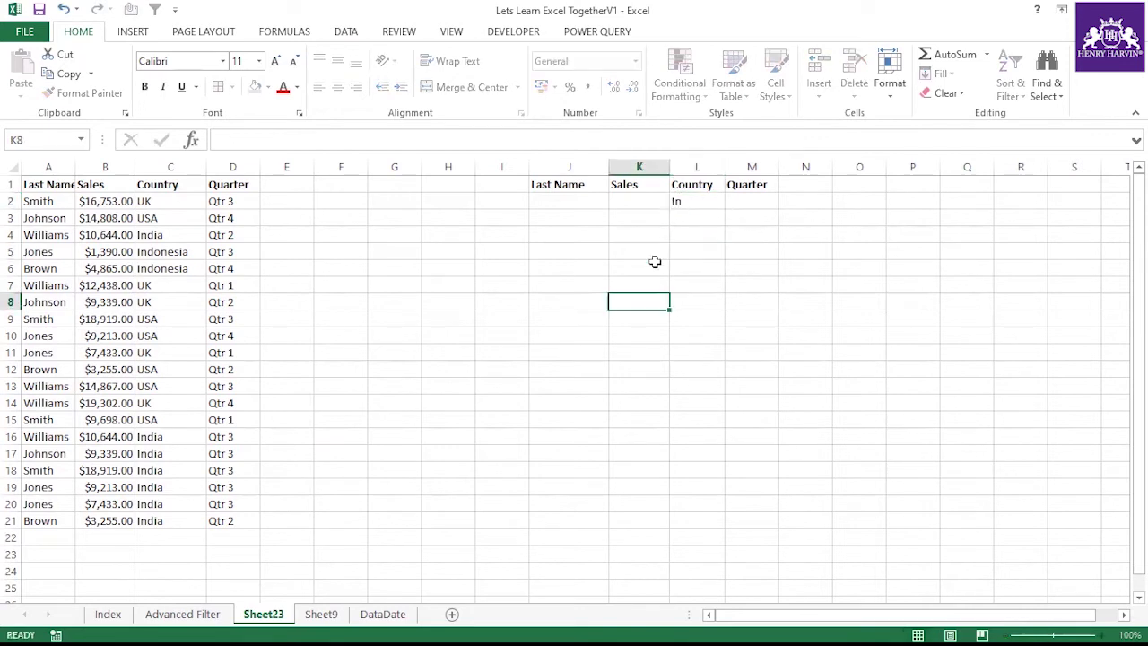
double_click(687, 202)
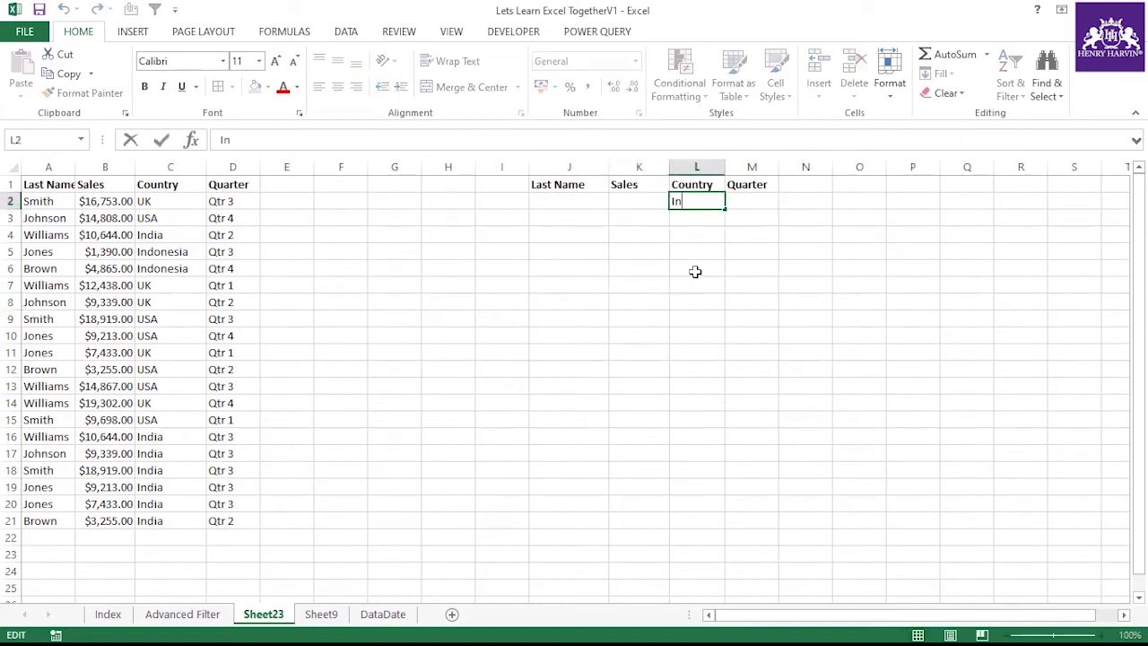
click(665, 271)
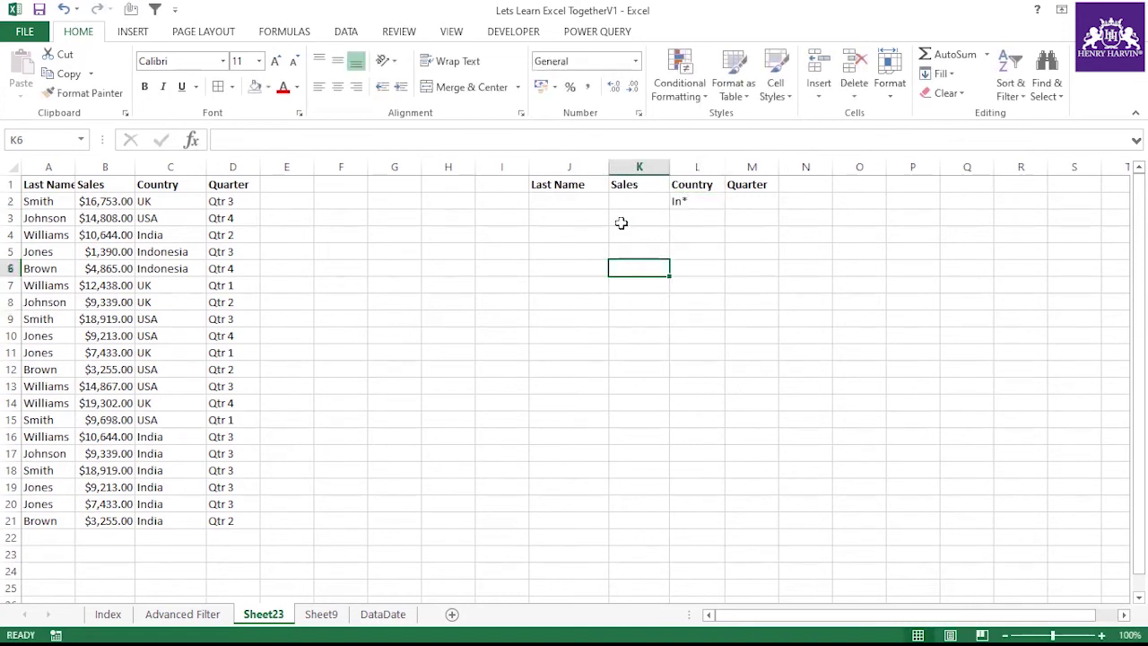
drag(579, 184, 747, 199)
click(698, 233)
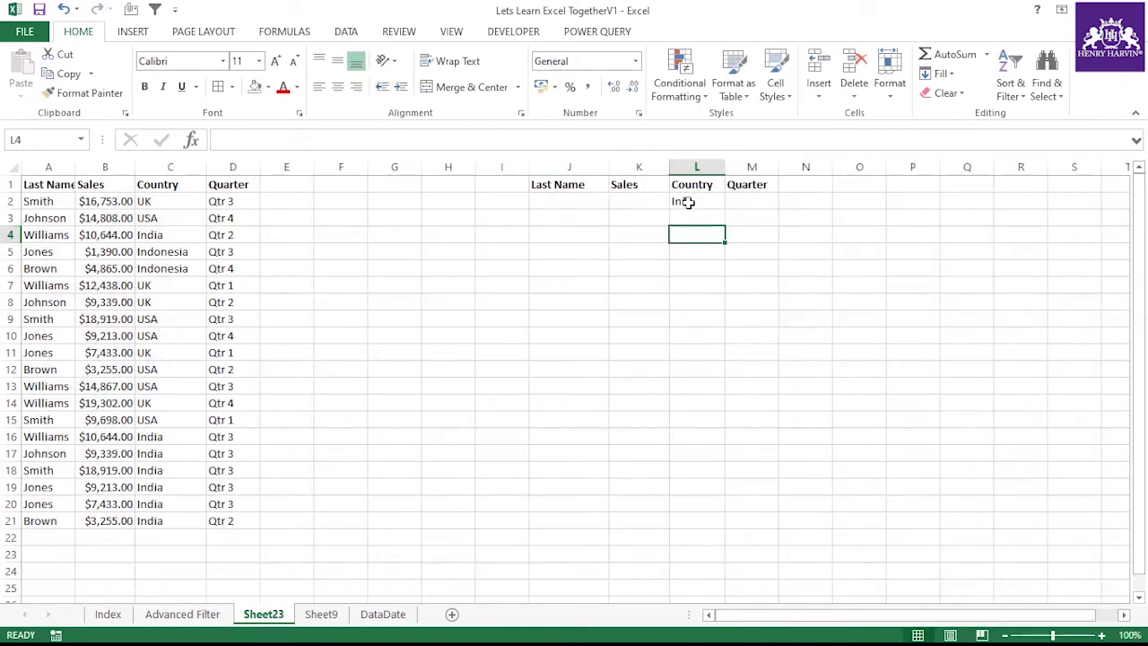
Add a leading asterisk to the Country criterion in L2 so it reads *In*.
double_click(675, 200)
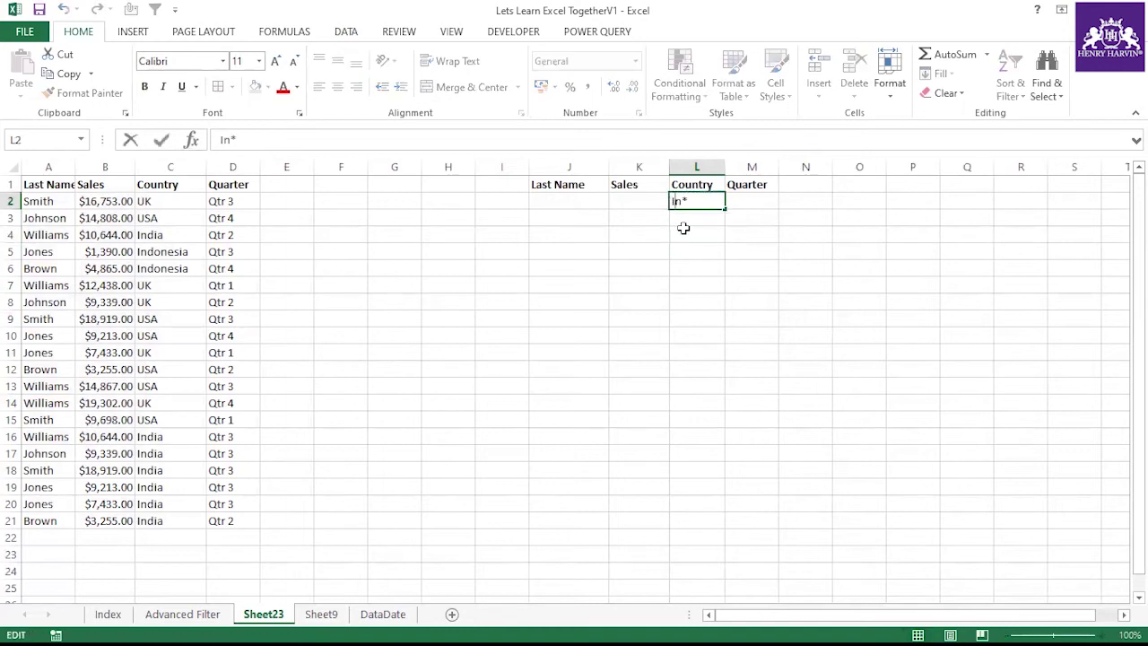
text(*)
click(897, 250)
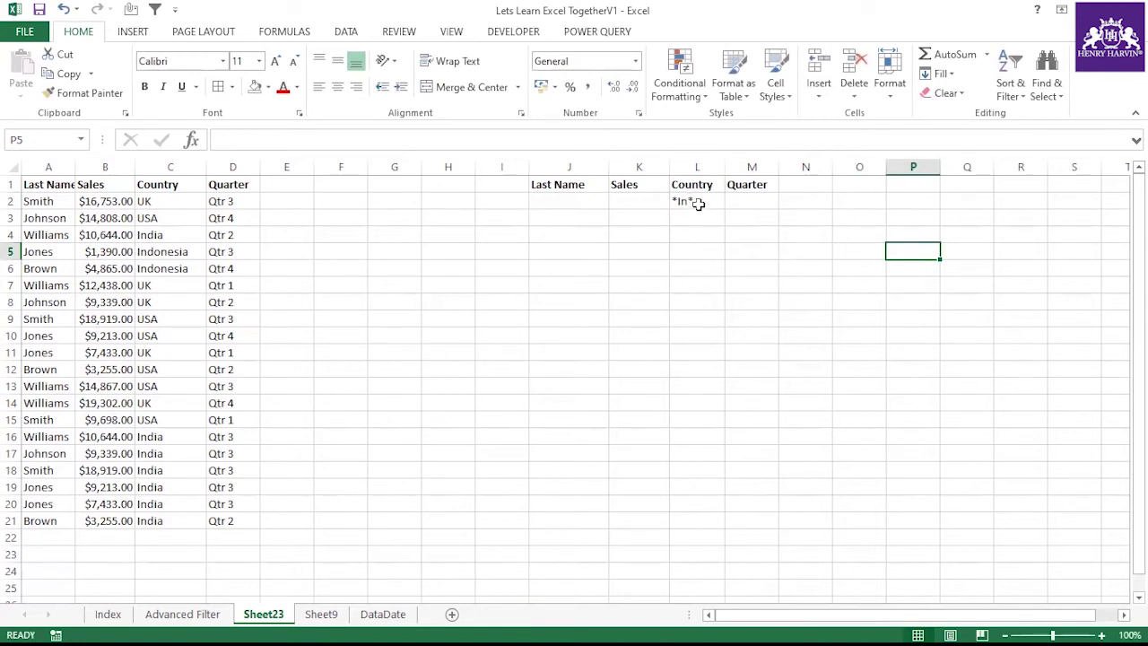
drag(64, 184, 218, 517)
click(461, 365)
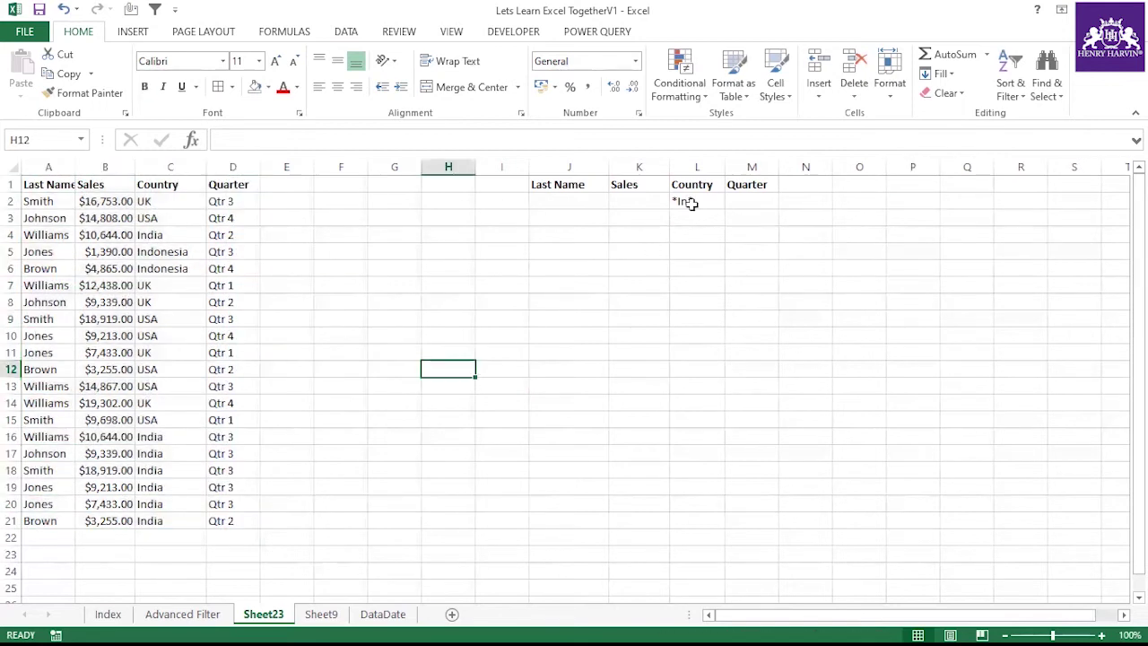
Widen the Sales and Last Name columns of the original sales table.
double_click(136, 168)
drag(75, 168, 78, 168)
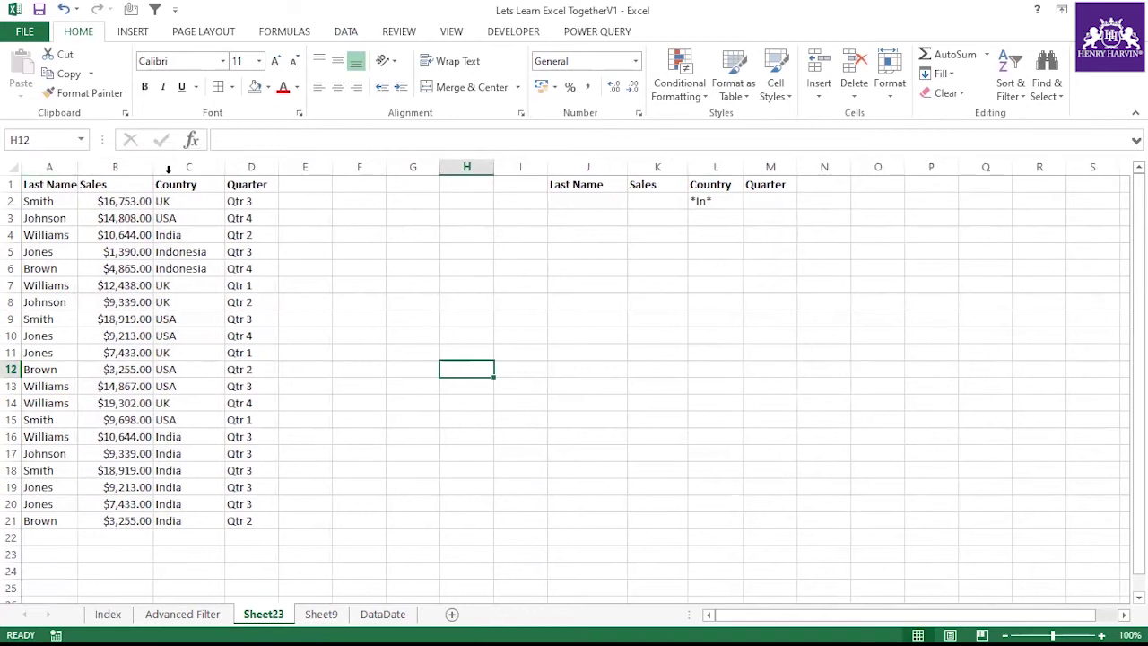
drag(584, 290, 787, 469)
click(687, 453)
Remove the leading asterisk from the Country criterion in L2 so it reads In*.
drag(588, 188, 792, 203)
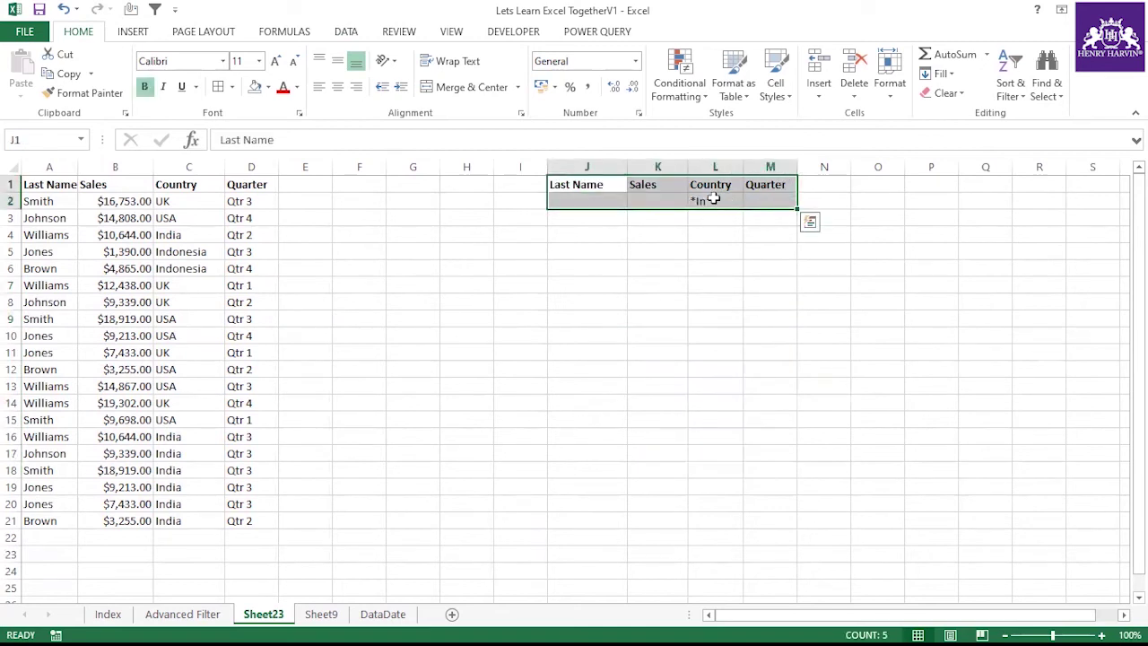
double_click(698, 200)
key(BackSpace)
click(727, 279)
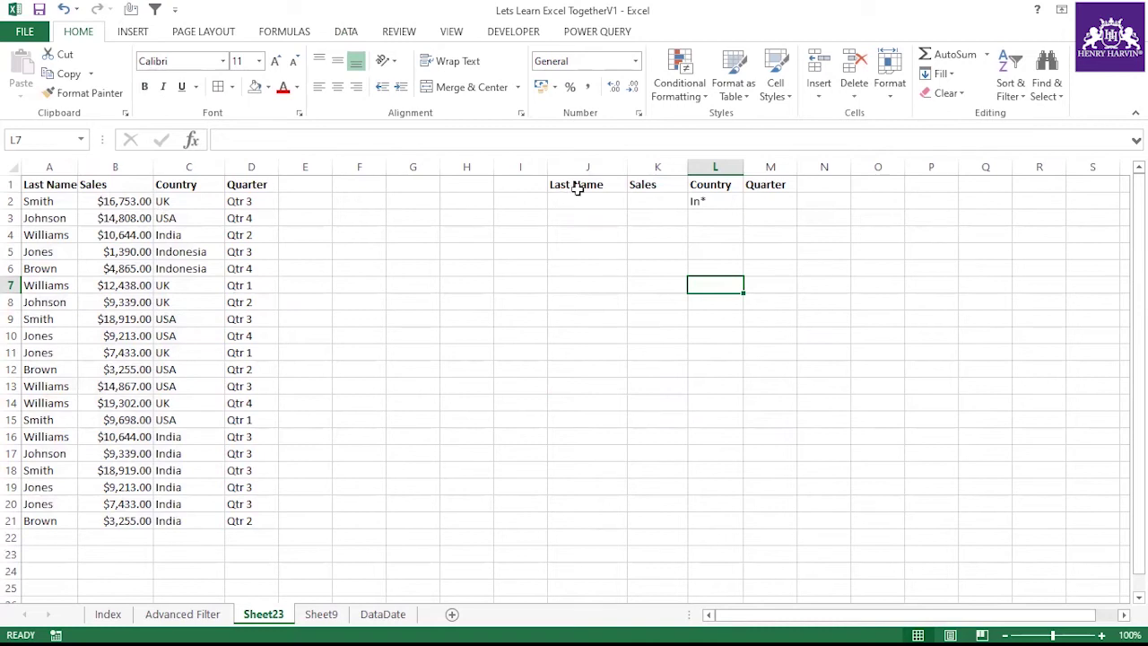
drag(577, 188, 745, 198)
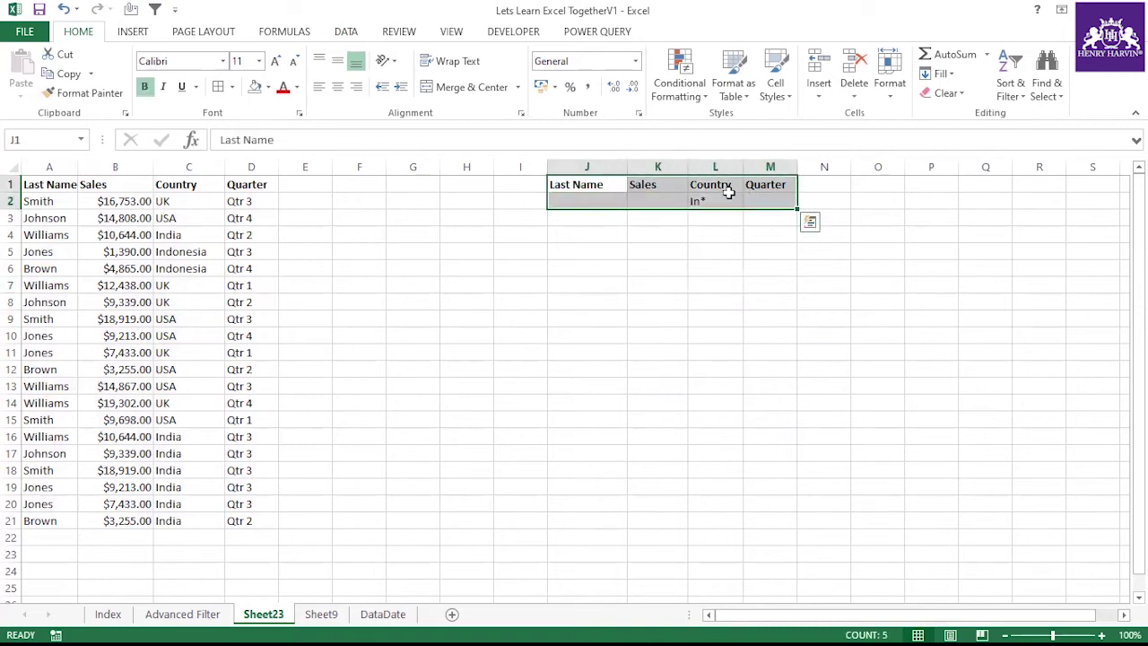
Set up an Advanced Filter that copies to another location, with the sales table A1:D21 as the list range.
click(59, 186)
drag(59, 185, 236, 523)
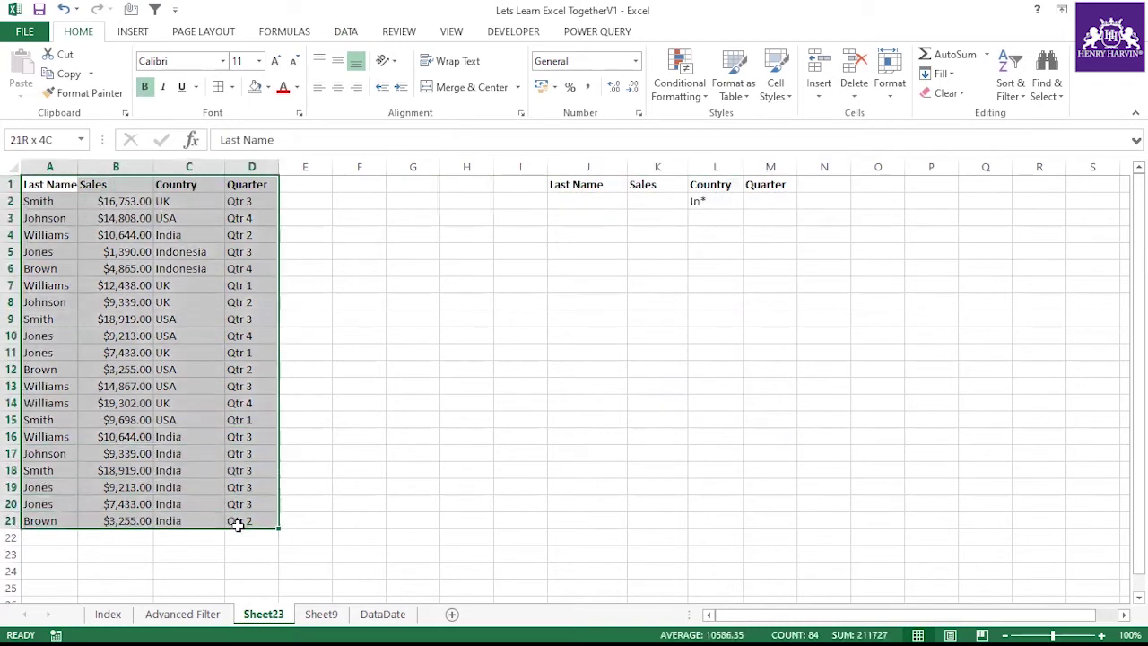
click(382, 368)
click(347, 31)
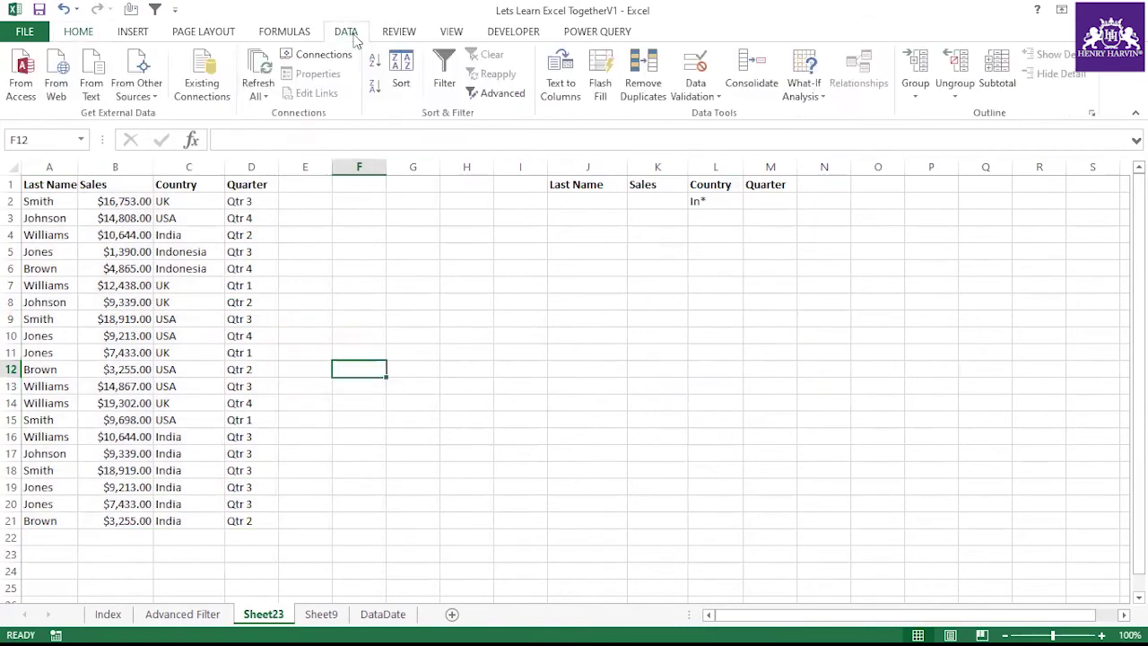
click(494, 94)
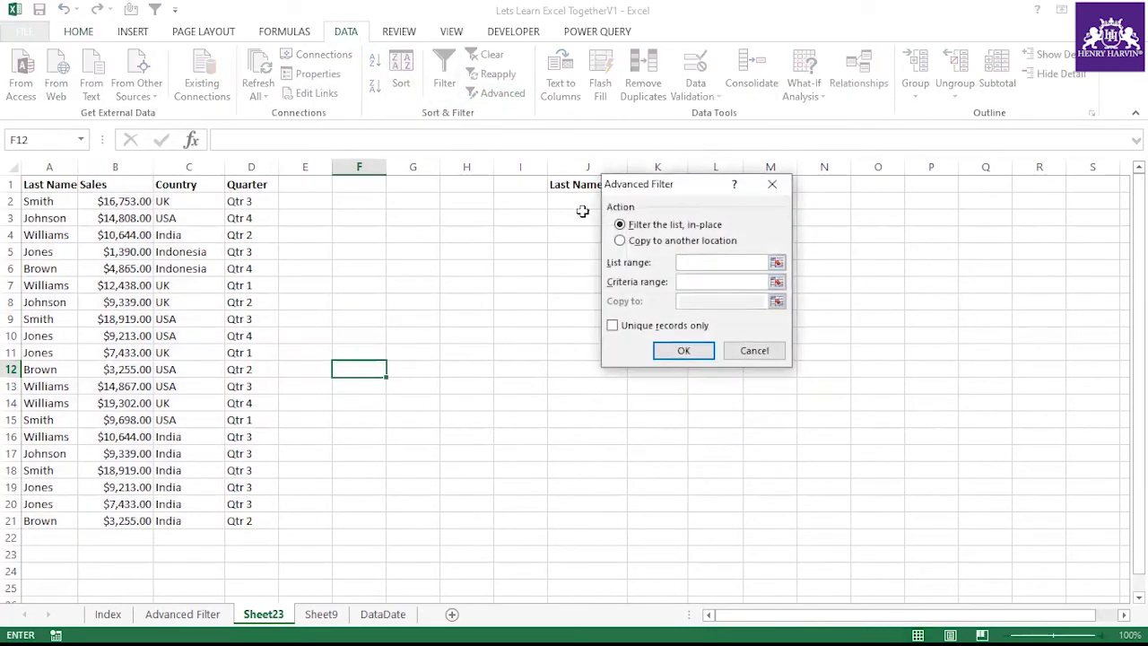
click(634, 241)
click(698, 262)
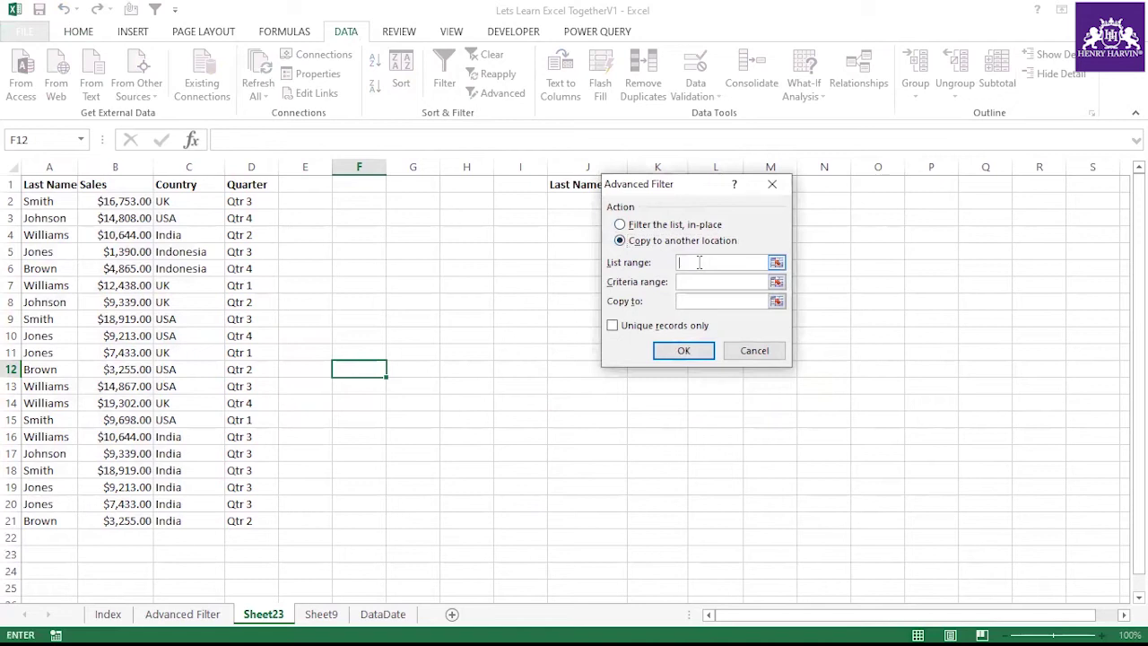
click(778, 264)
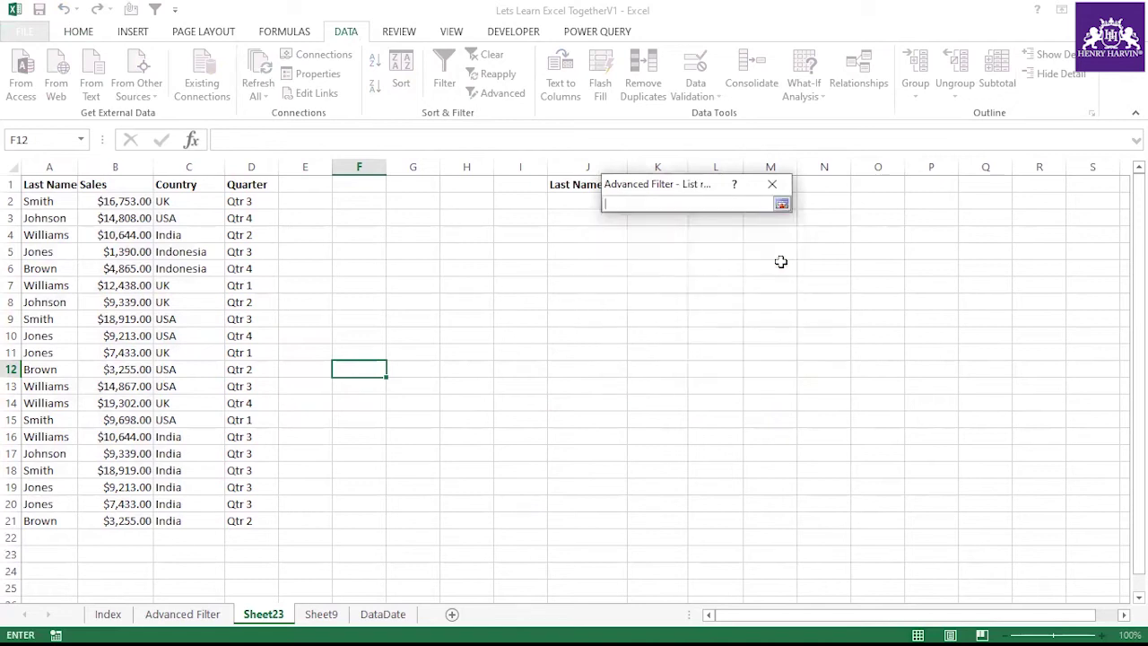
drag(32, 186, 239, 520)
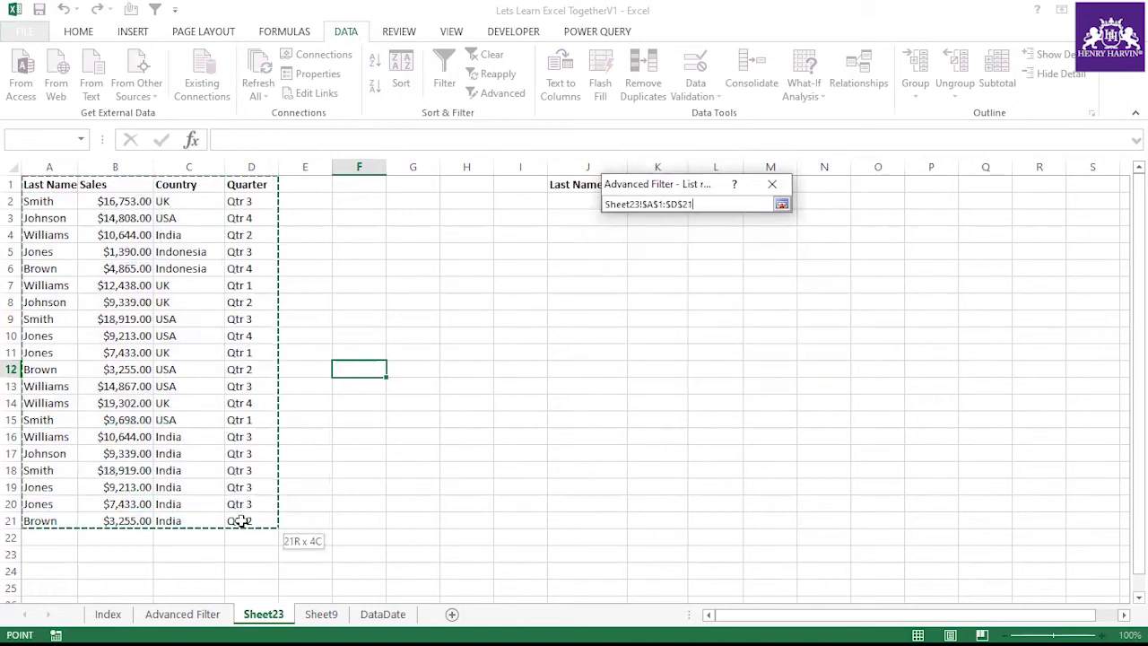
click(781, 203)
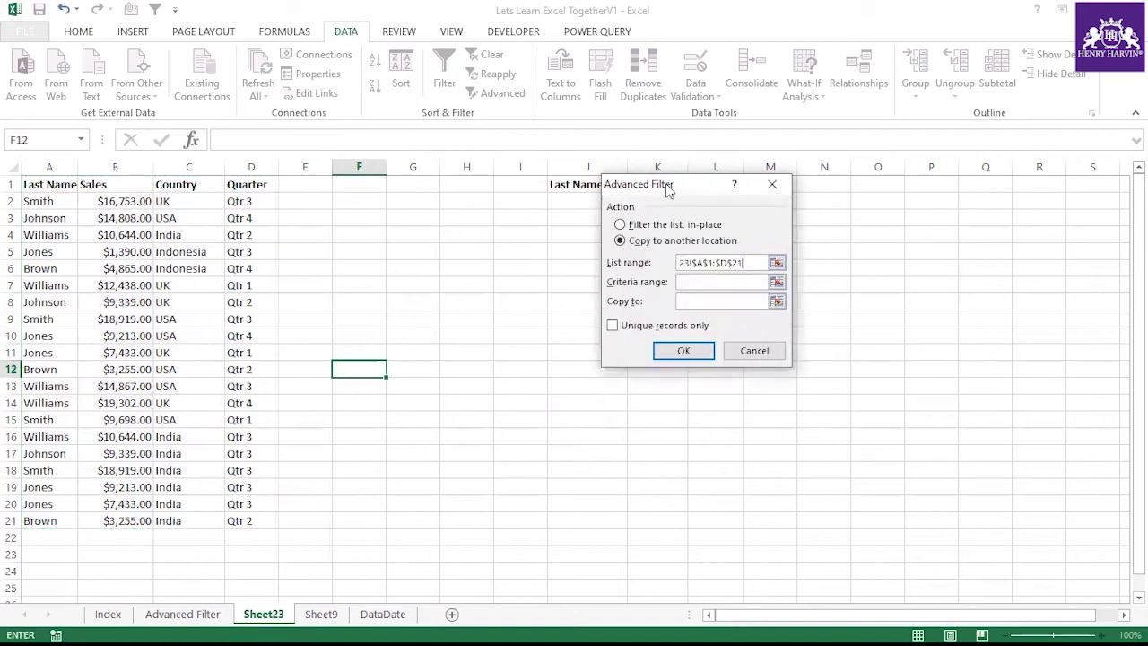
Set the criteria range to J1:M2 and the copy destination to J10, and run the Advanced Filter.
drag(668, 190, 241, 155)
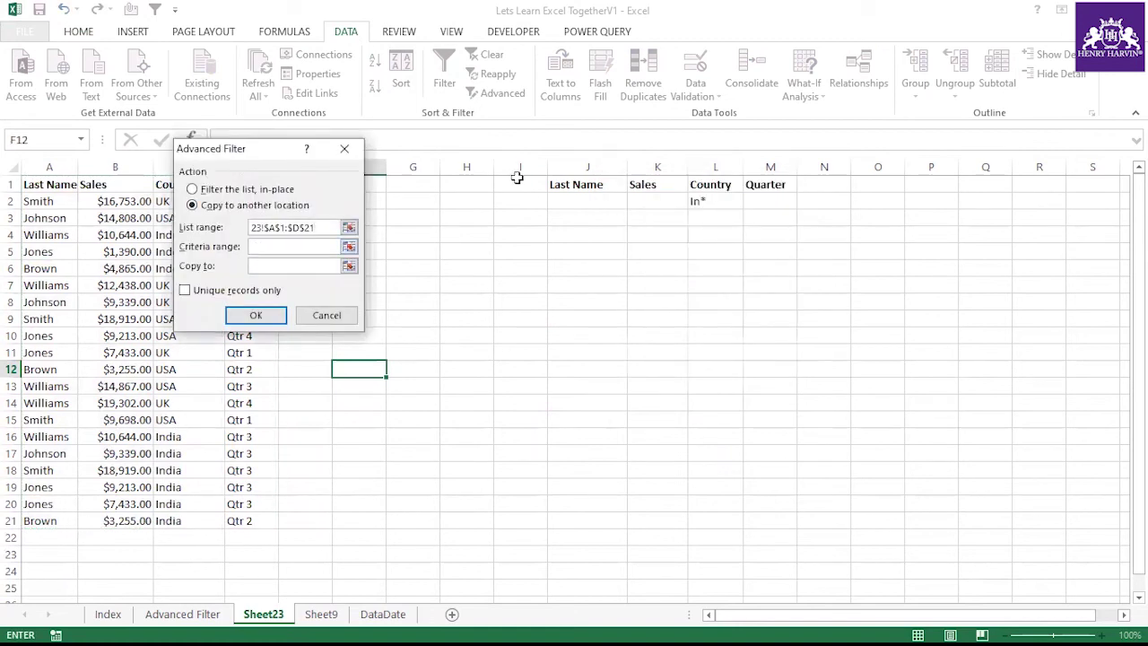
drag(565, 185, 761, 205)
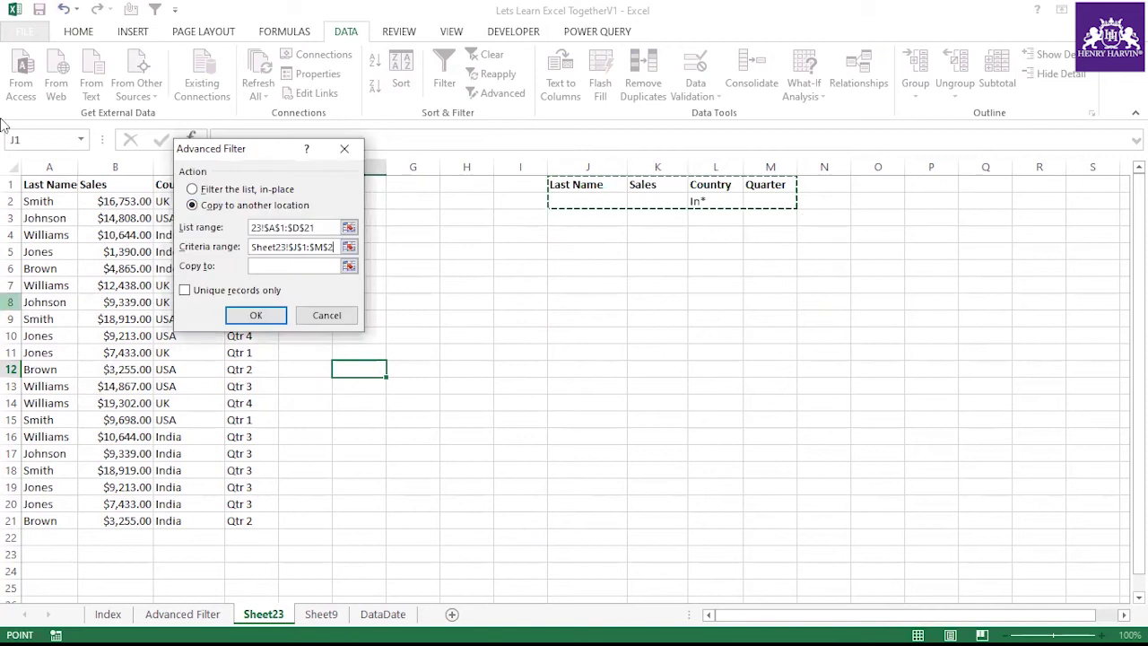
click(273, 266)
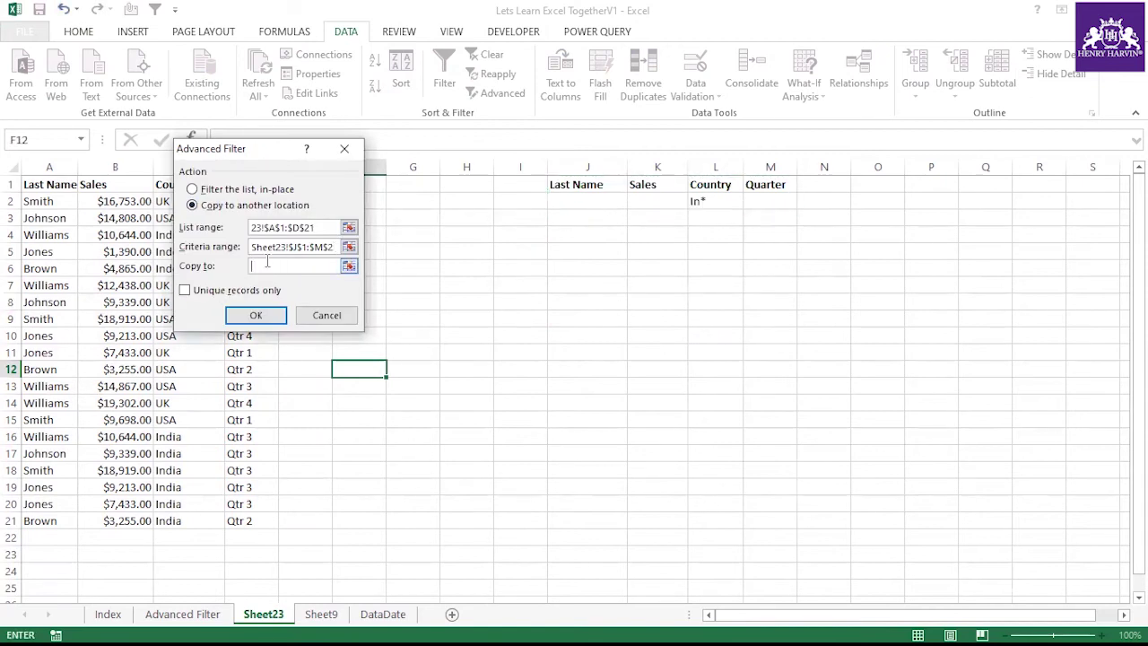
click(563, 334)
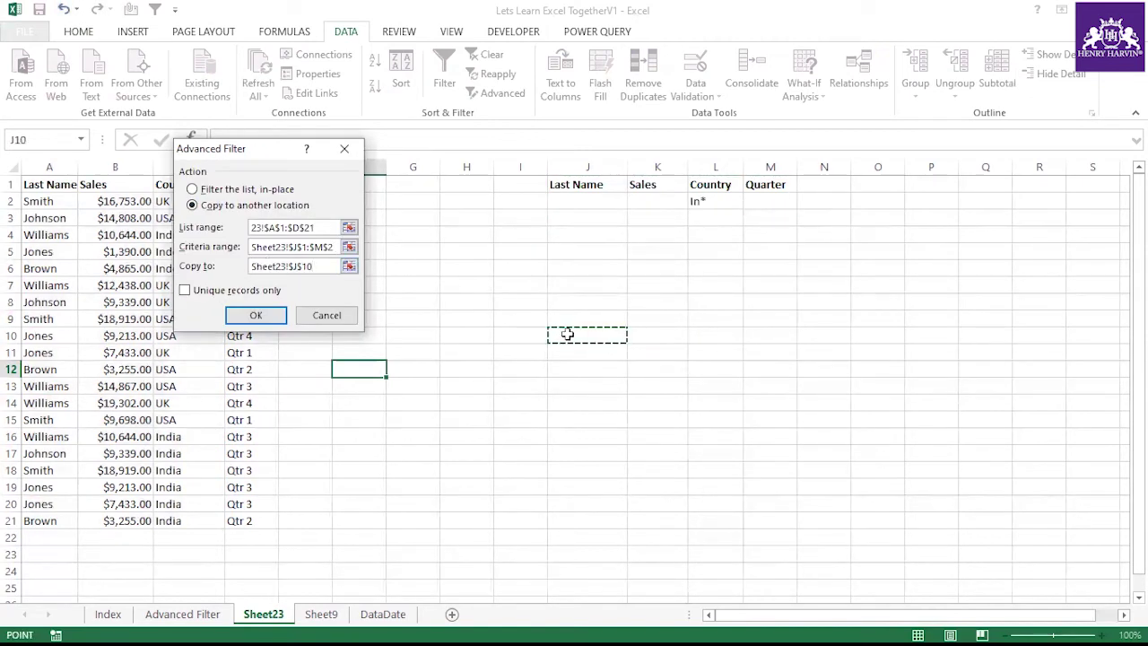
click(250, 321)
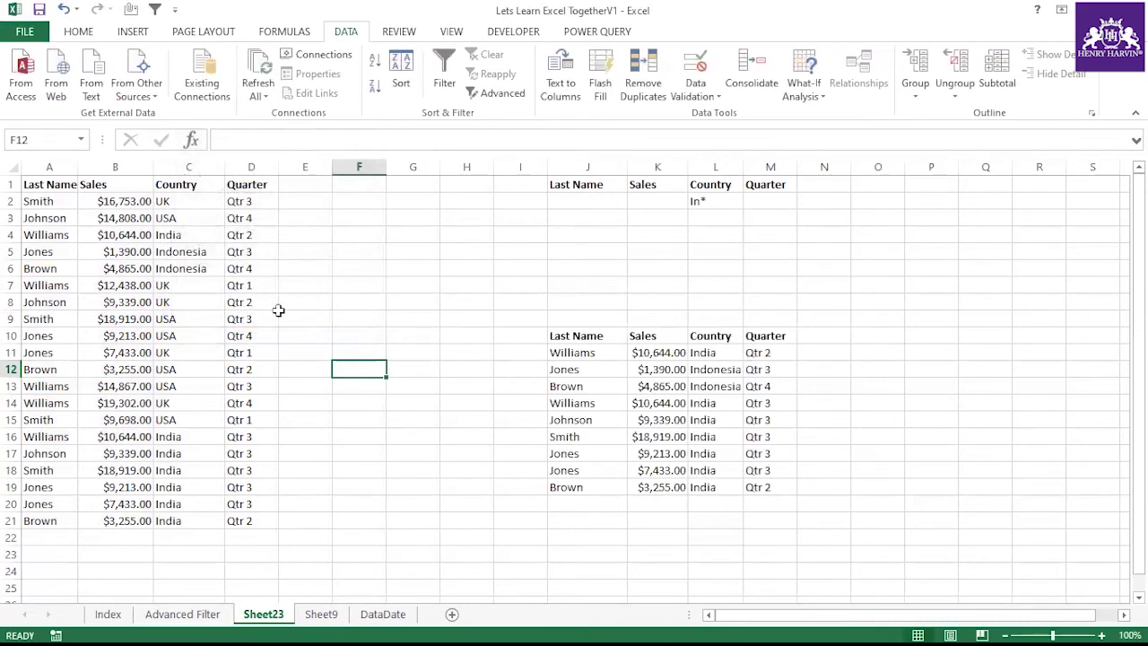
Widen Country column L and slightly widen Last Name column A, reviewing the copied records against the In* criterion.
drag(689, 168, 757, 171)
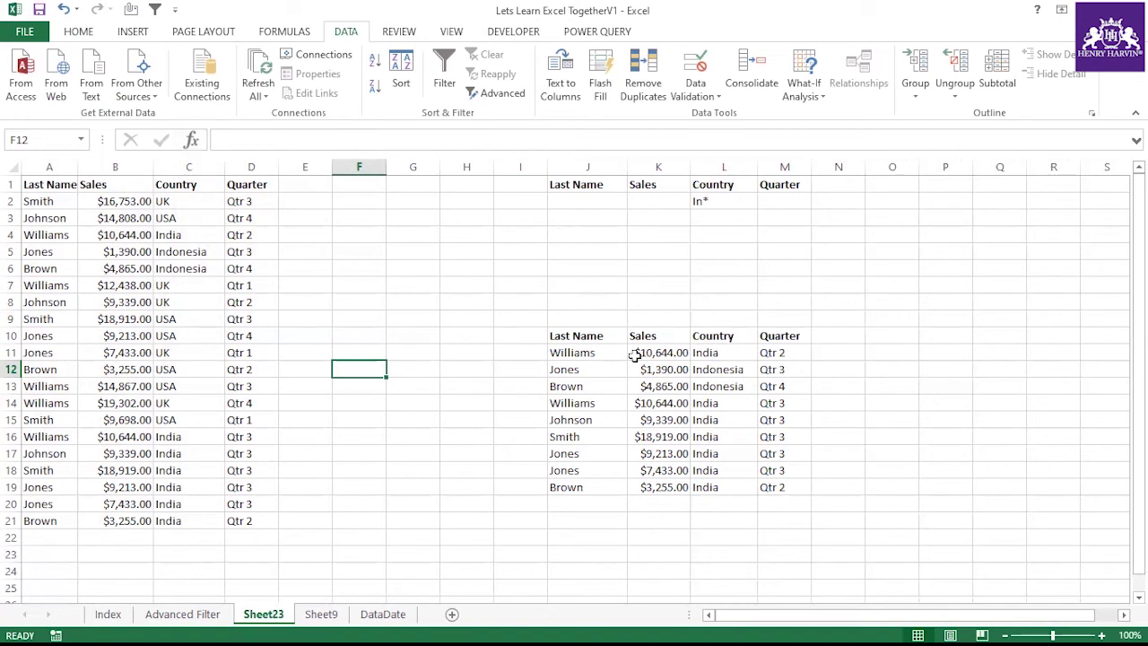
drag(595, 337, 783, 479)
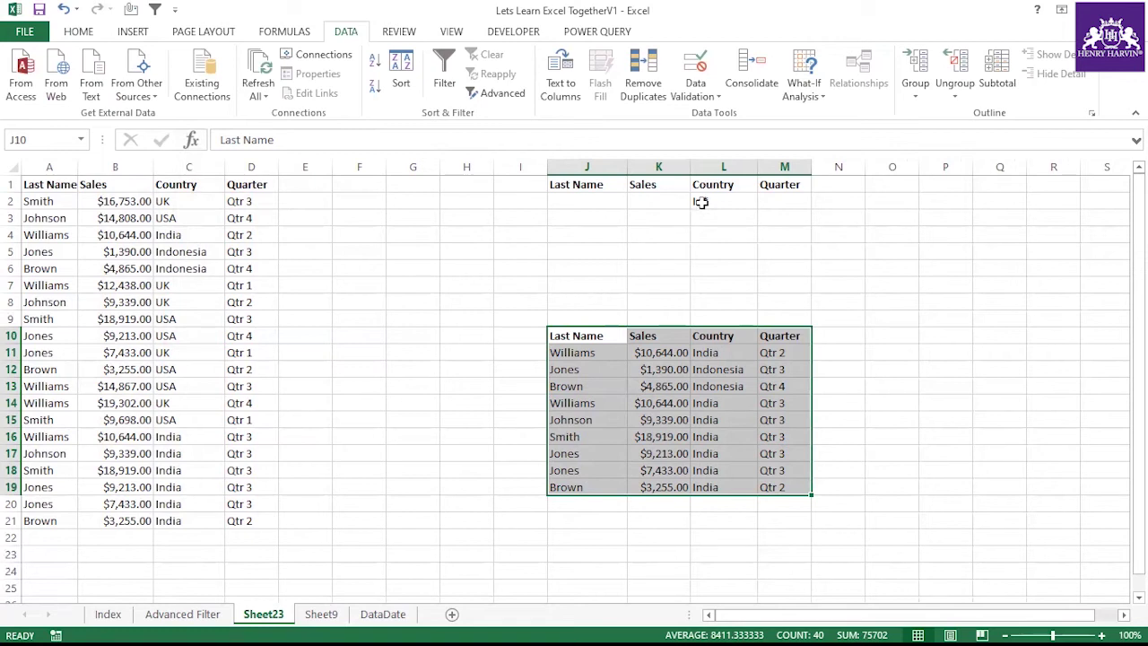
drag(56, 181, 862, 528)
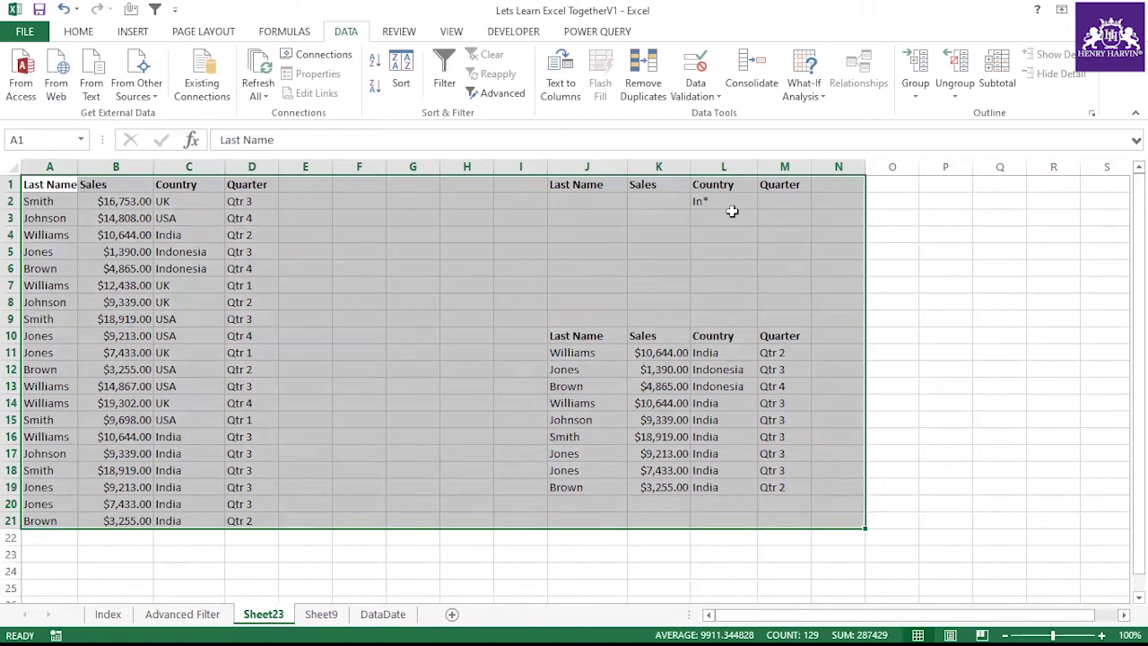
click(769, 253)
click(704, 199)
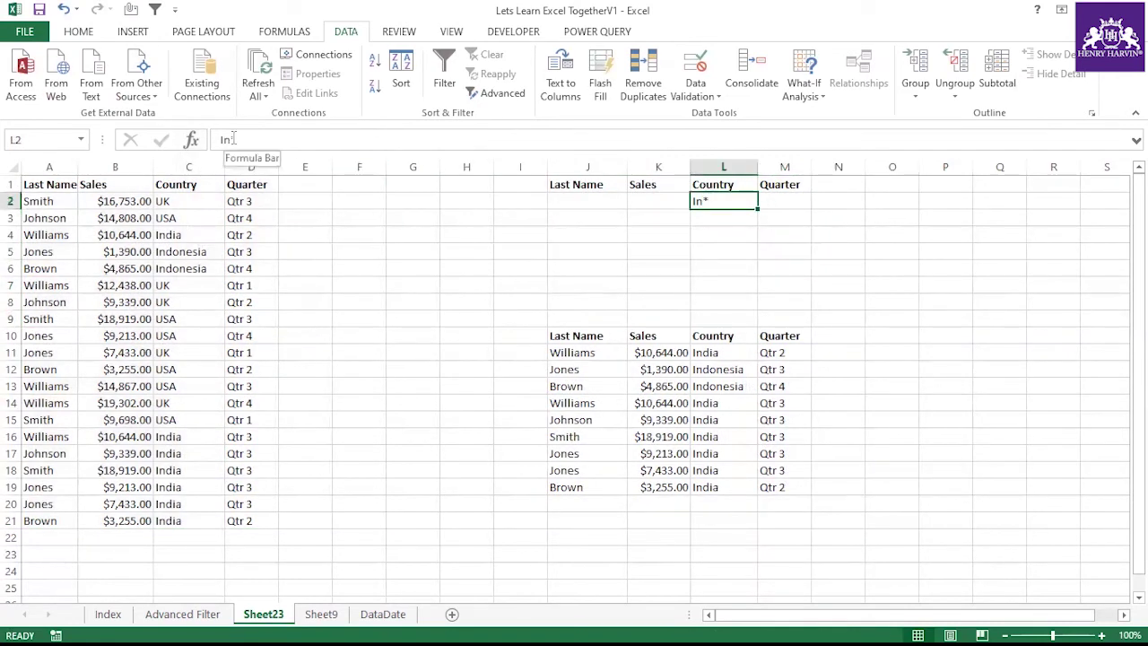
click(513, 253)
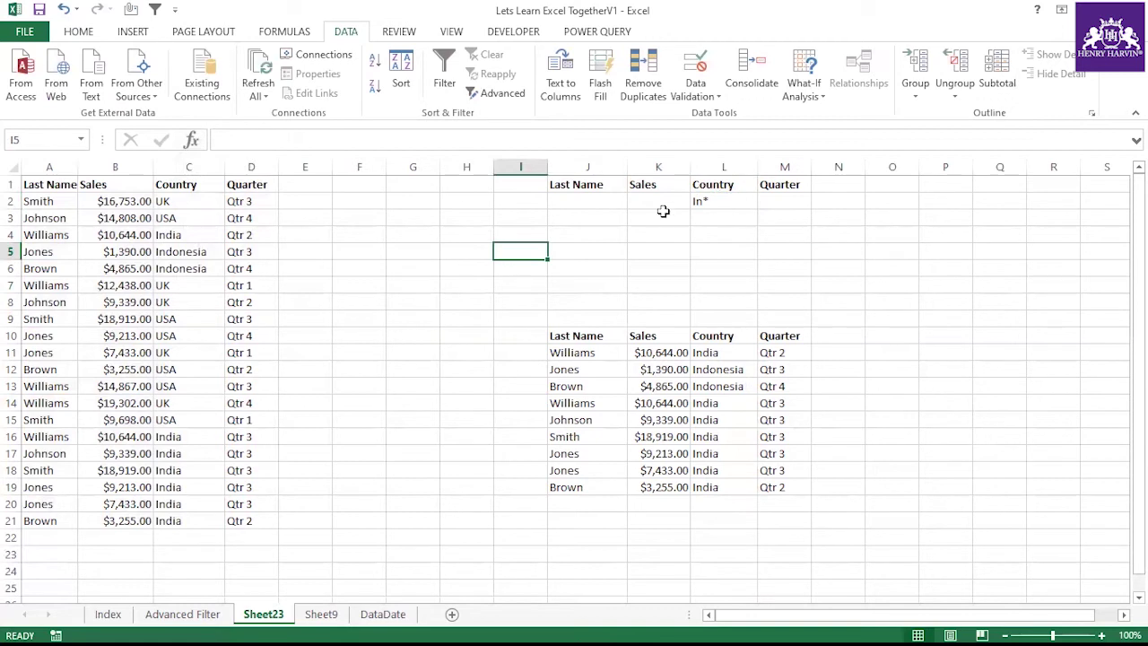
drag(78, 167, 79, 167)
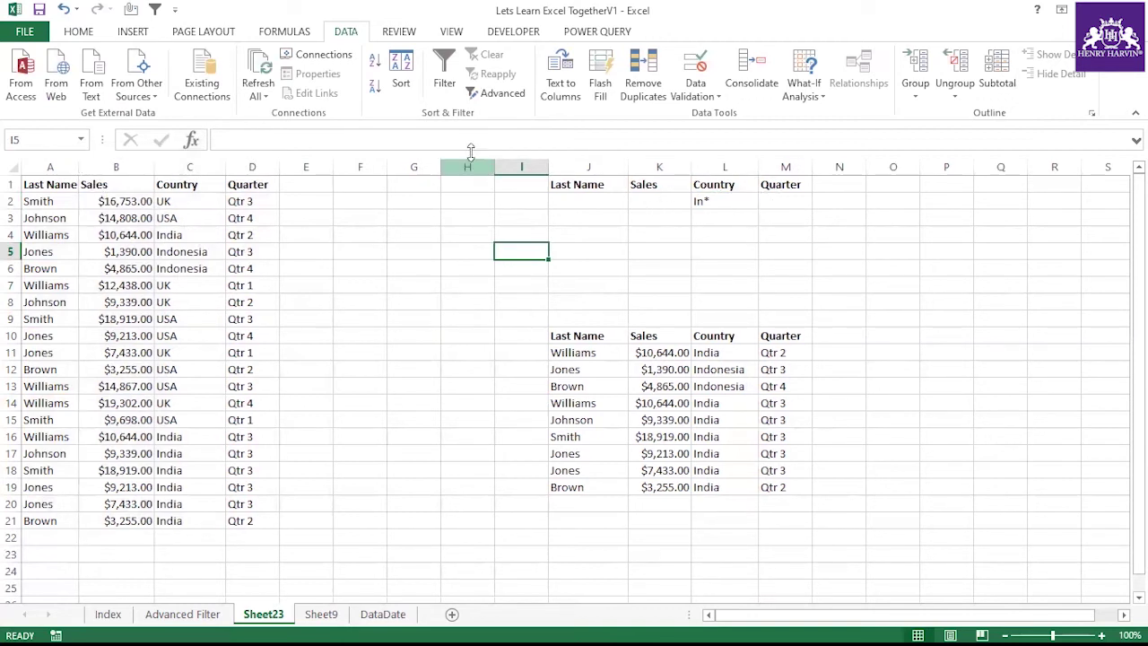
Enter Qtr 3 as the Quarter criterion in M2.
click(777, 198)
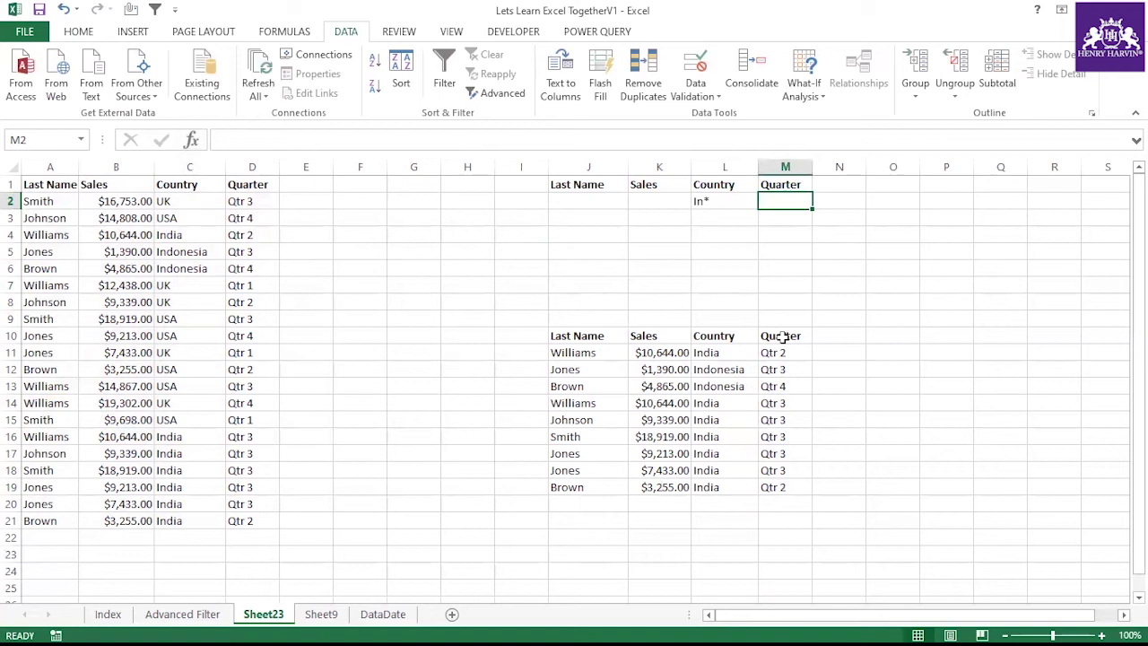
text(Qtr 3)
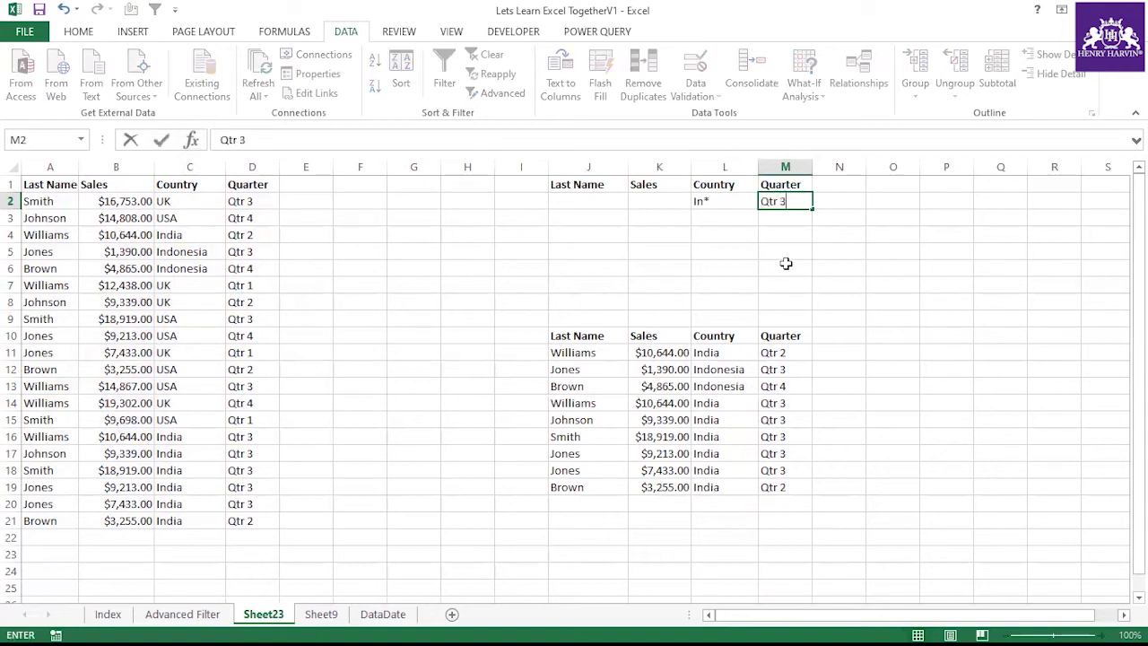
click(786, 263)
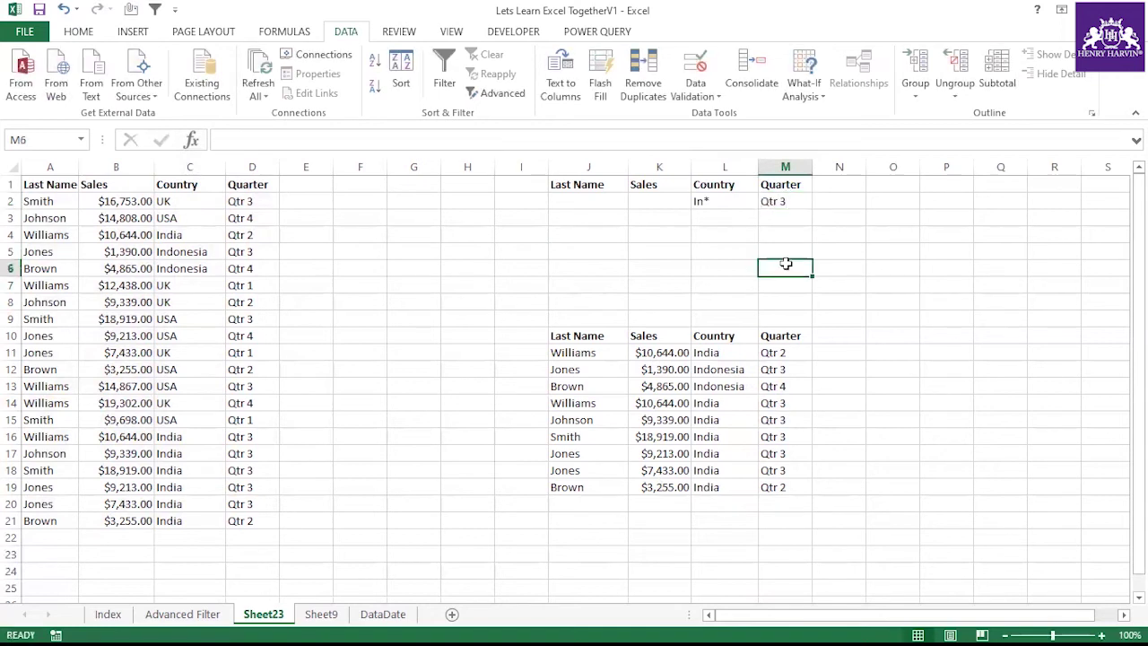
Rerun the Advanced Filter on A1:D21 with criteria J1:M2, copying the matching records to J10:M10.
click(494, 93)
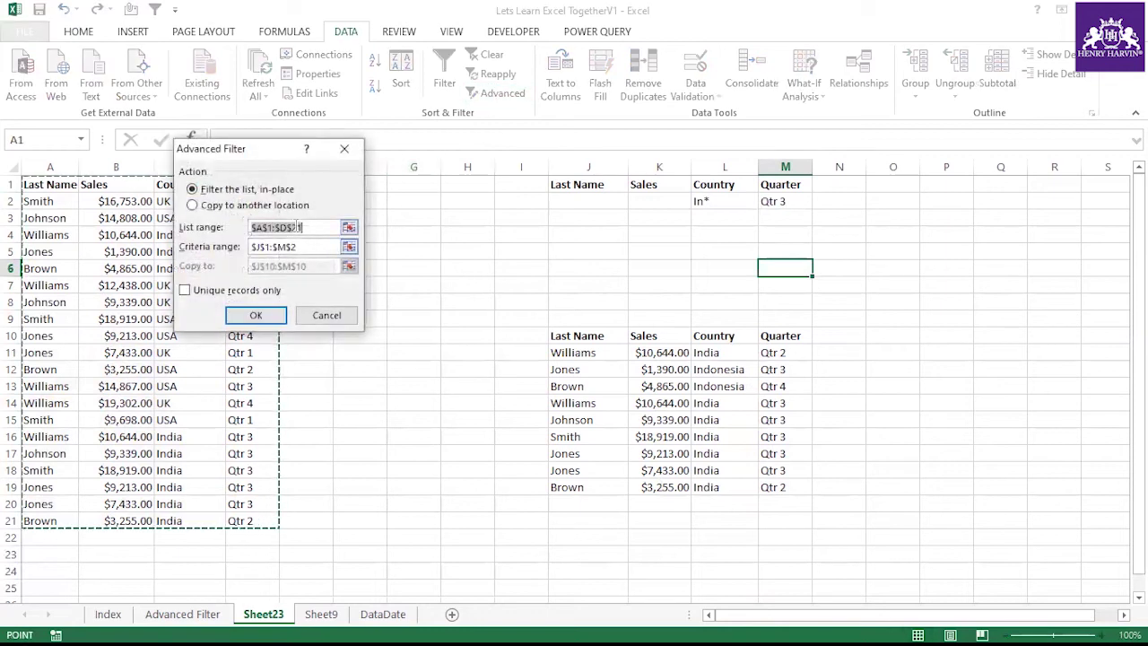
click(269, 205)
click(303, 246)
click(299, 246)
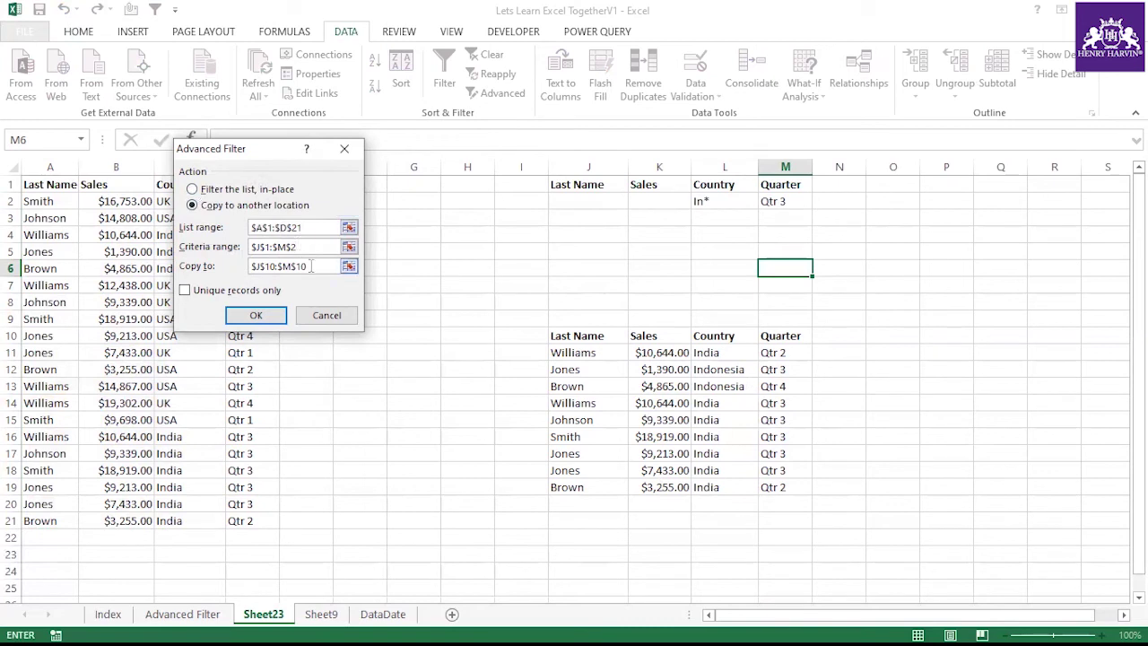
click(264, 314)
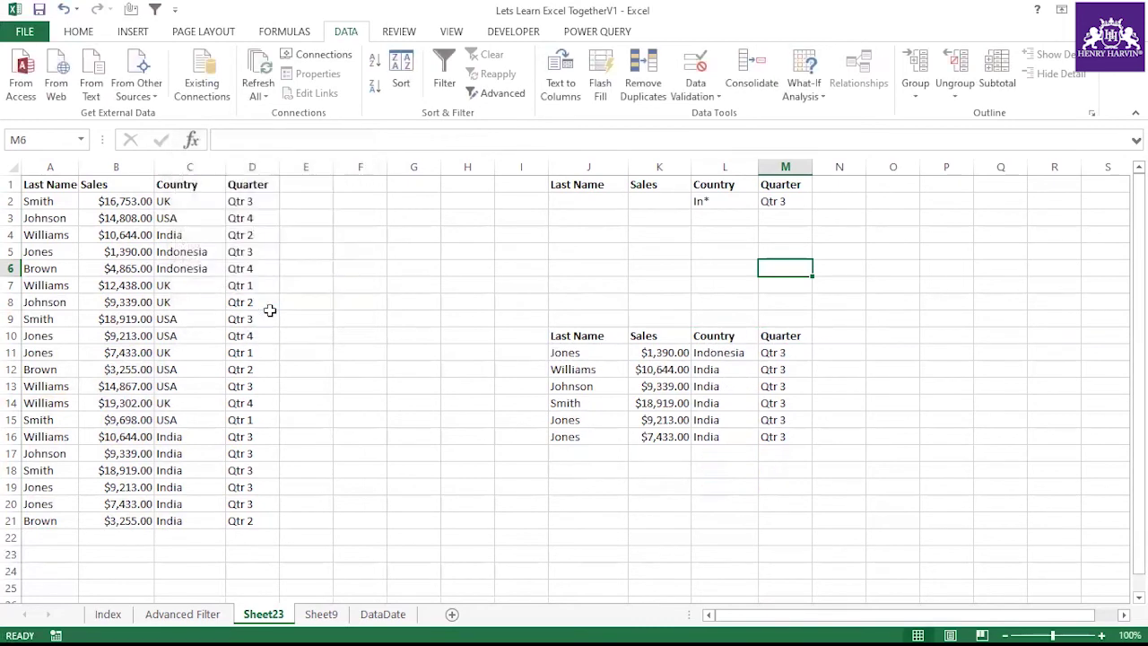
Review the copied records in the results table against the Country and Quarter criteria in row 2.
drag(559, 335, 763, 438)
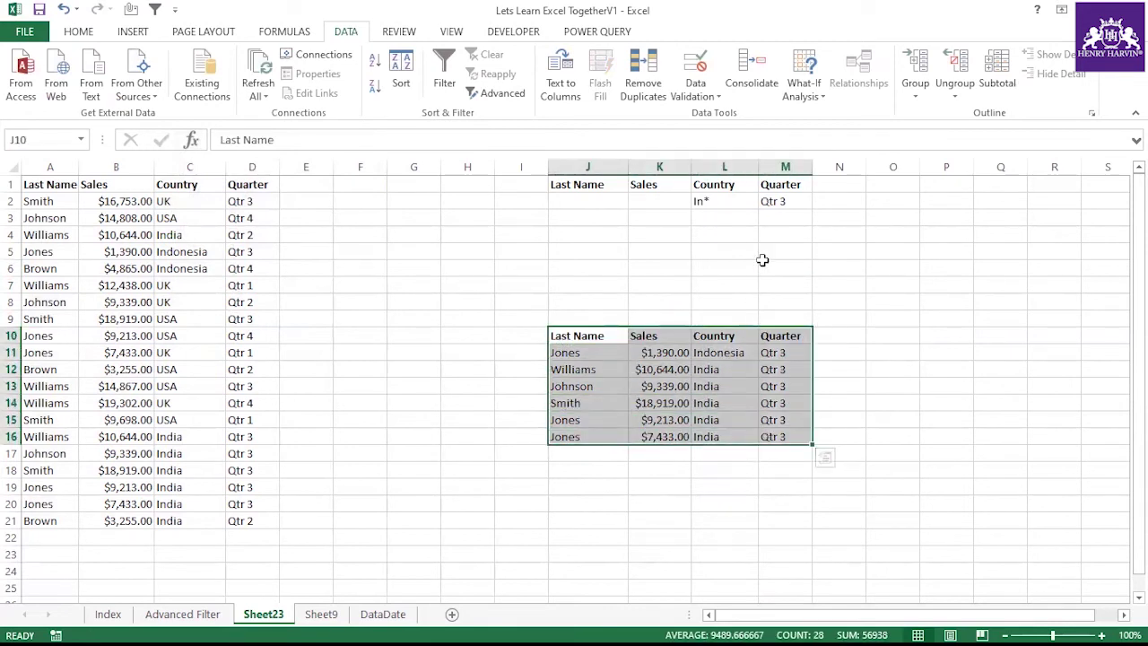
click(782, 201)
click(724, 201)
click(650, 363)
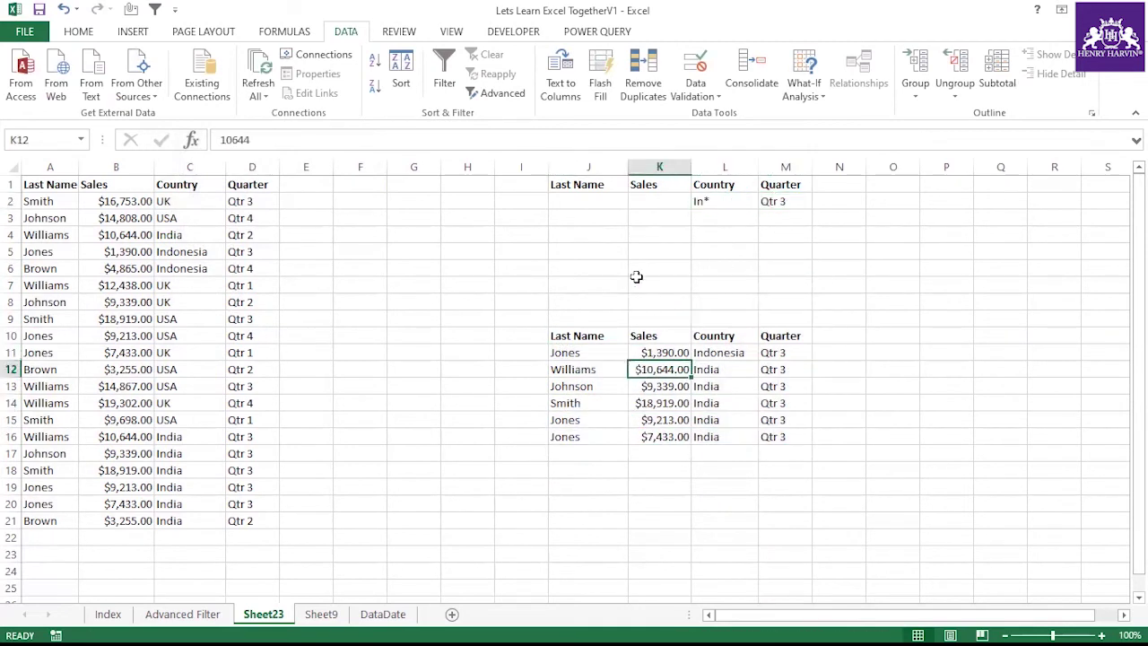
drag(574, 204, 779, 203)
click(741, 285)
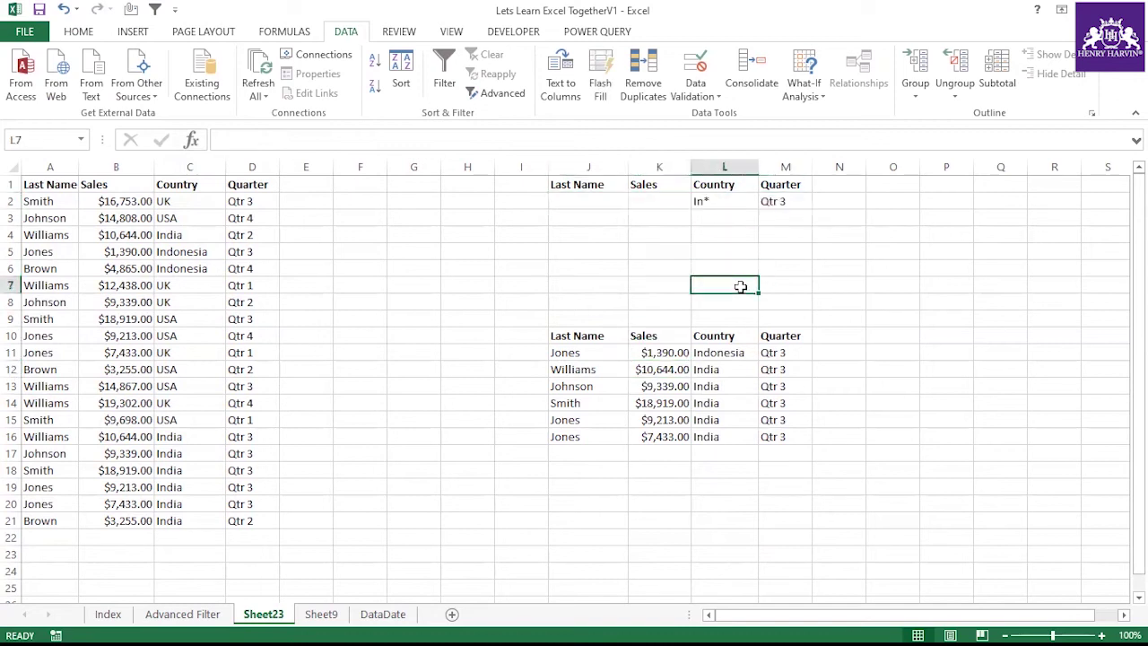
Check the Country values in the sales table and enter US* as a second Country criterion in L3.
click(192, 318)
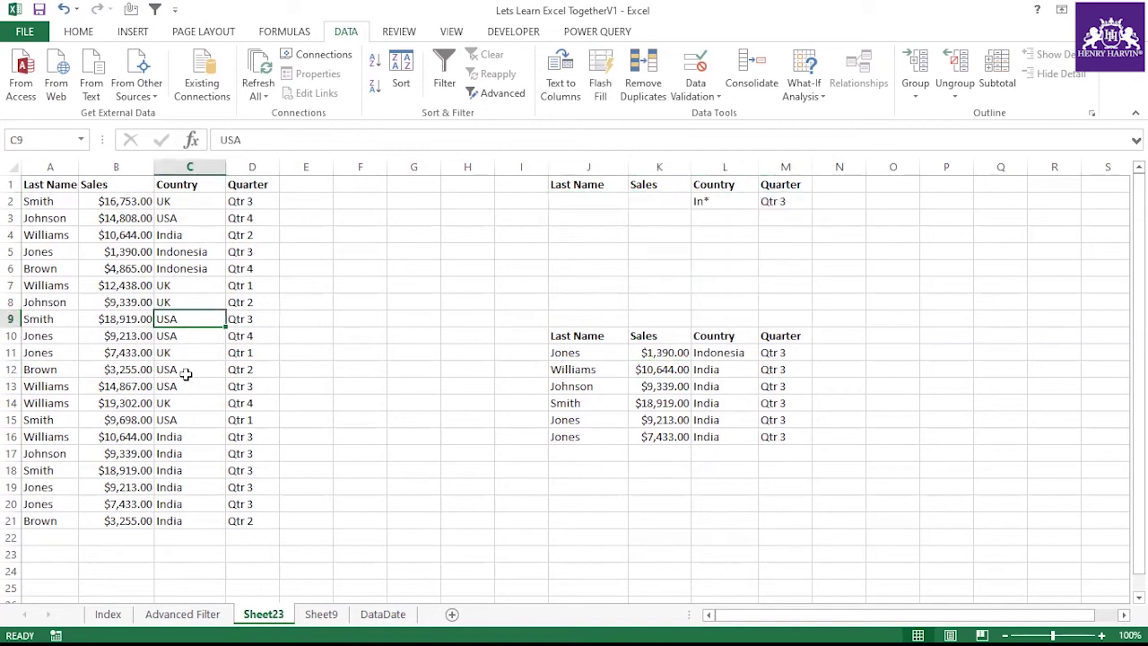
click(186, 357)
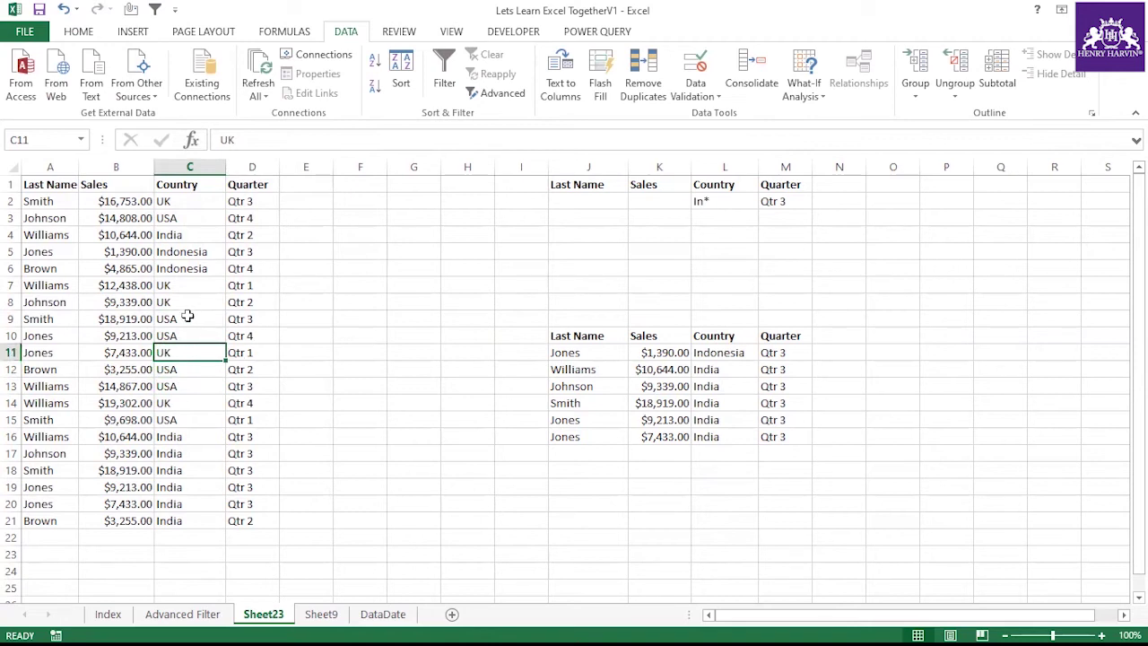
click(717, 219)
text(US*)
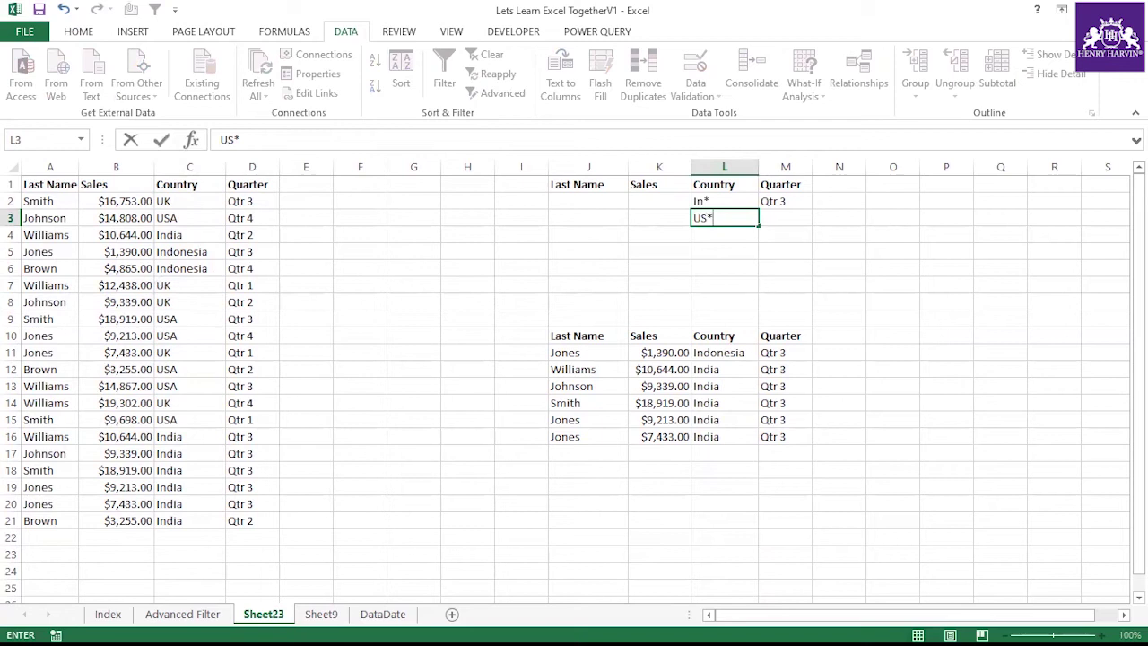
click(709, 266)
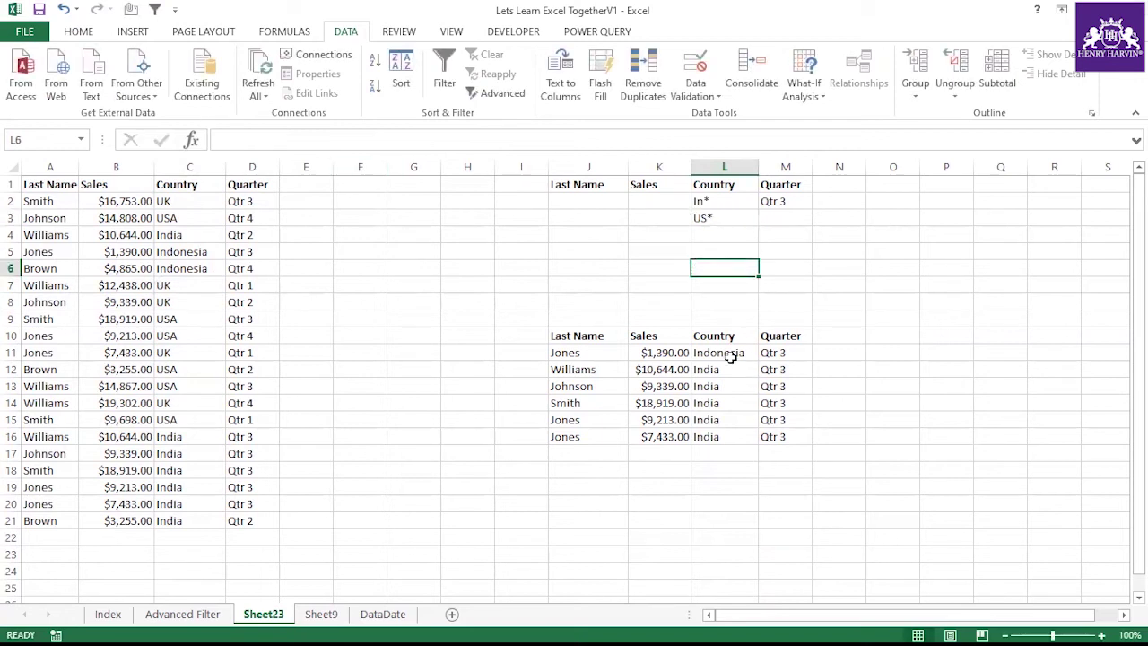
Examine the countries in the copied results and the USA entries in the sales table's Country column.
drag(730, 353, 724, 436)
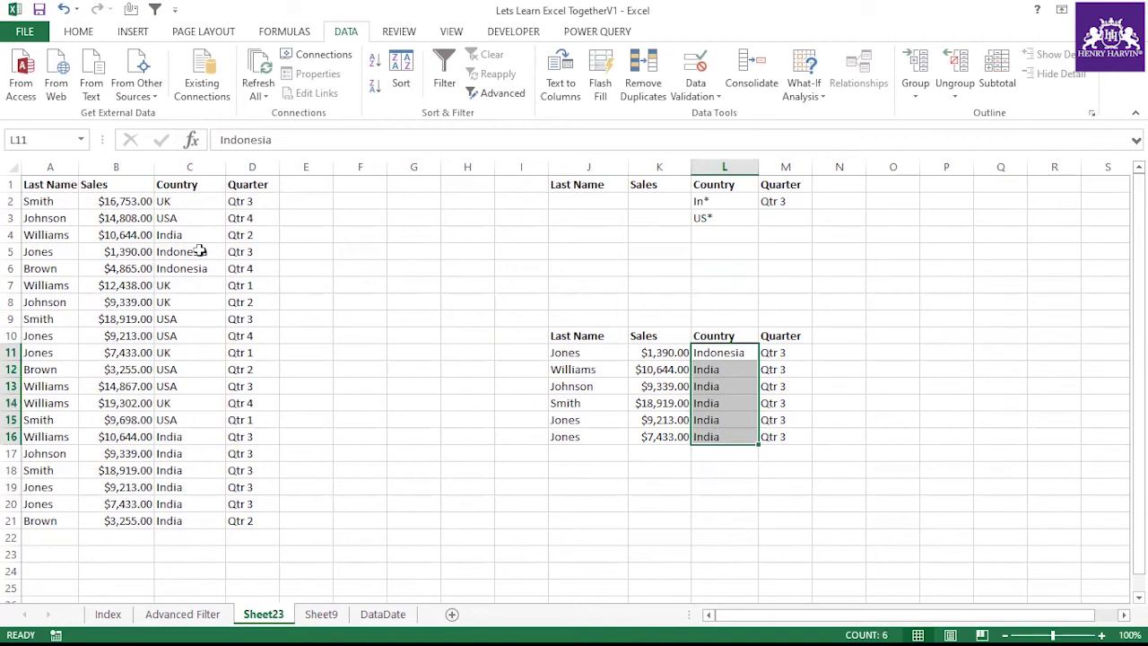
click(187, 220)
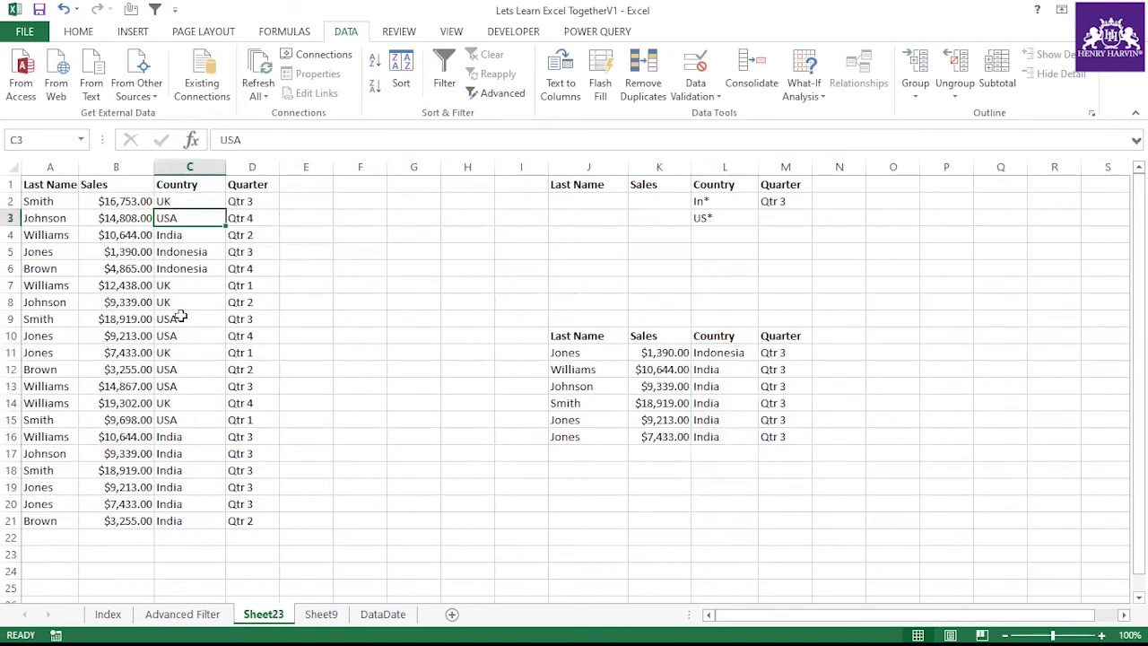
key(Down)
key(Down)
key(Down)
key(Down)
key(Down)
key(Down)
key(Down)
key(Down)
key(Down)
key(Down)
key(Down)
key(Down)
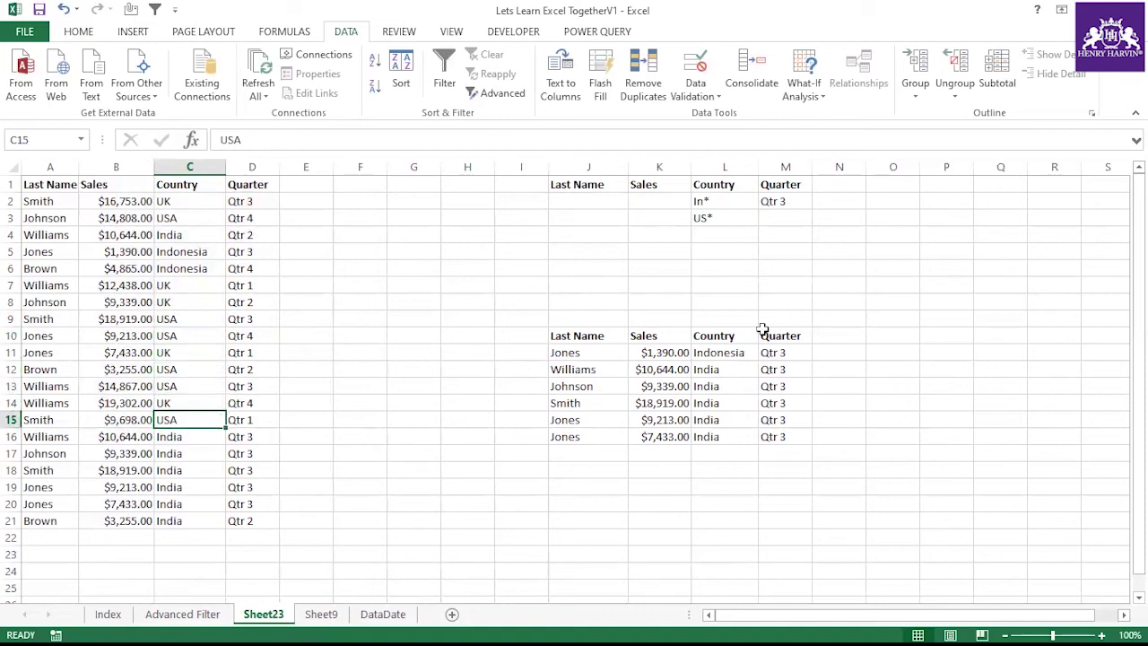
Rerun the Advanced Filter on A1:D21 with the criteria range extended to J1:M3, copying the matches to J10:M10.
click(513, 95)
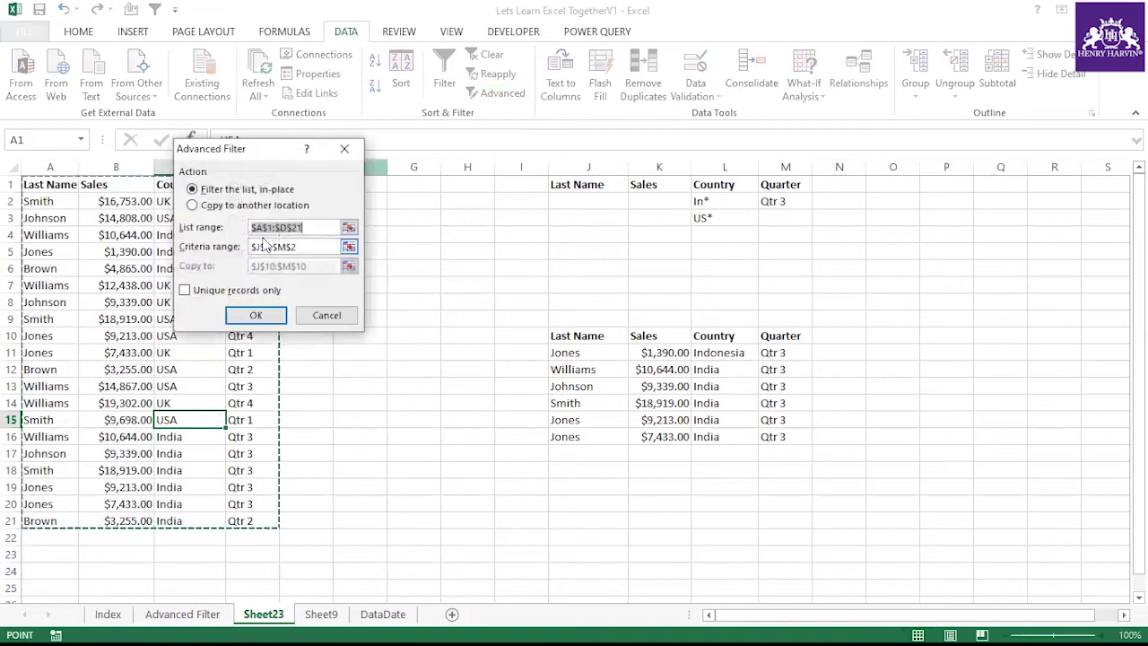
click(247, 205)
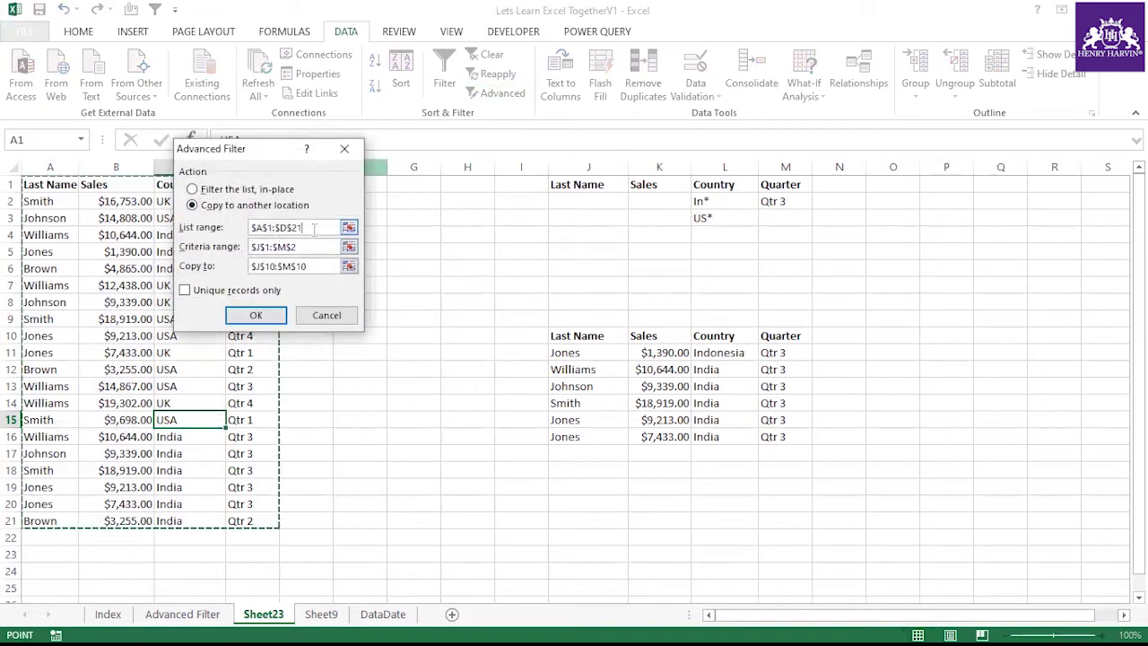
click(309, 246)
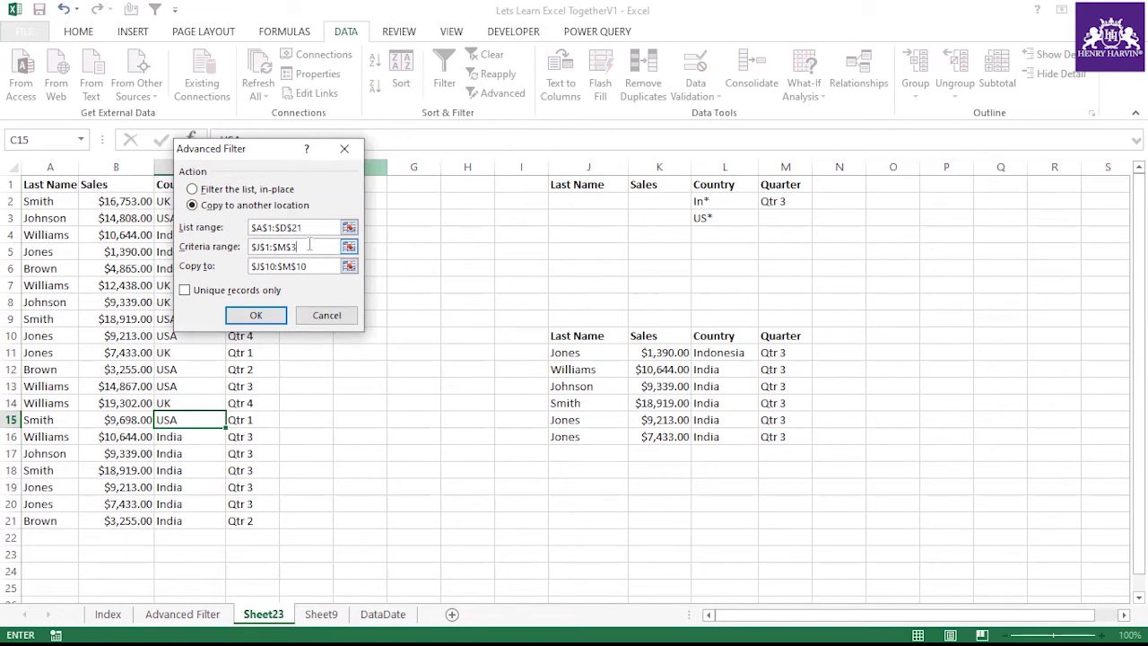
click(248, 315)
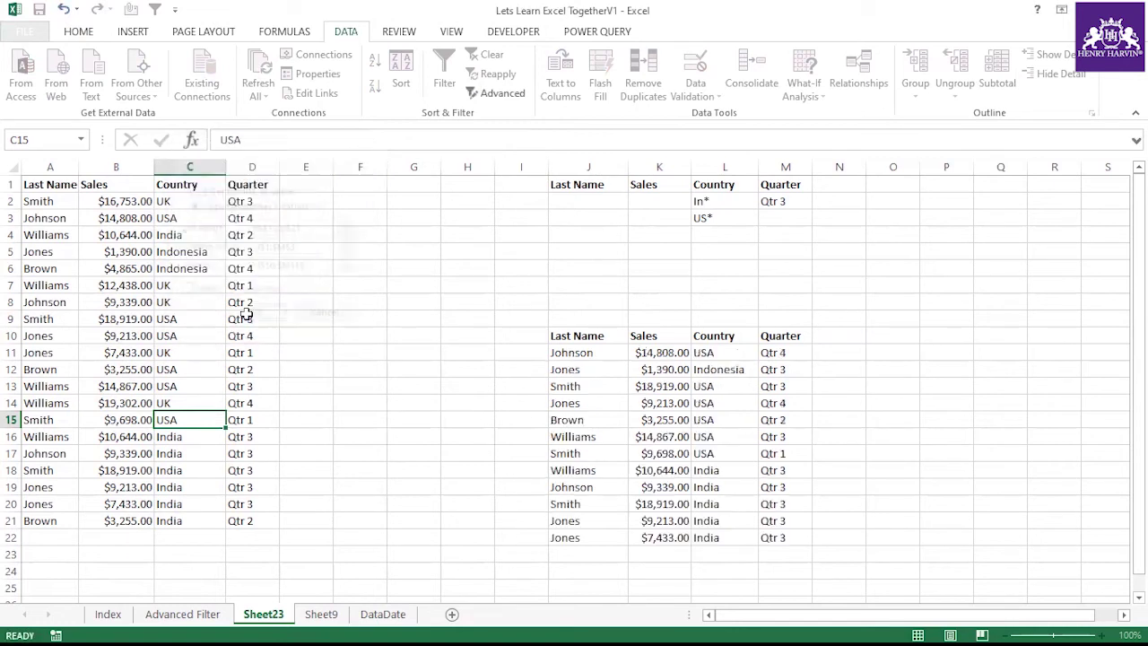
Review the copied records in J11:M22 against the Country and Quarter criteria in rows 2 and 3.
drag(560, 353, 579, 540)
click(680, 402)
click(576, 355)
drag(575, 352, 773, 536)
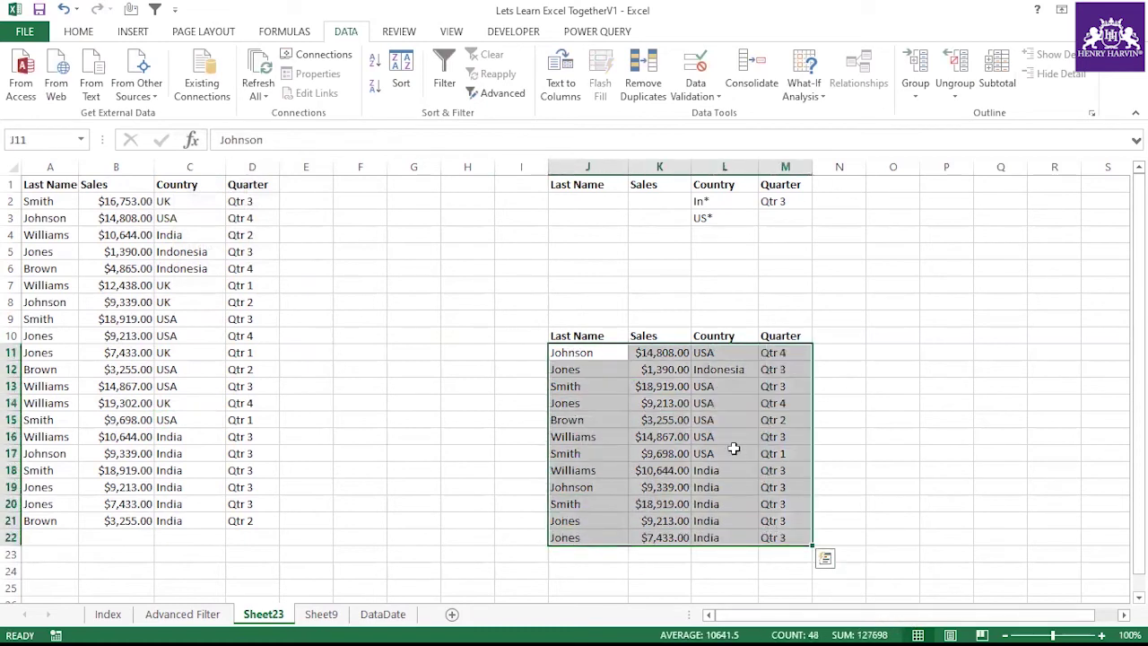
click(764, 215)
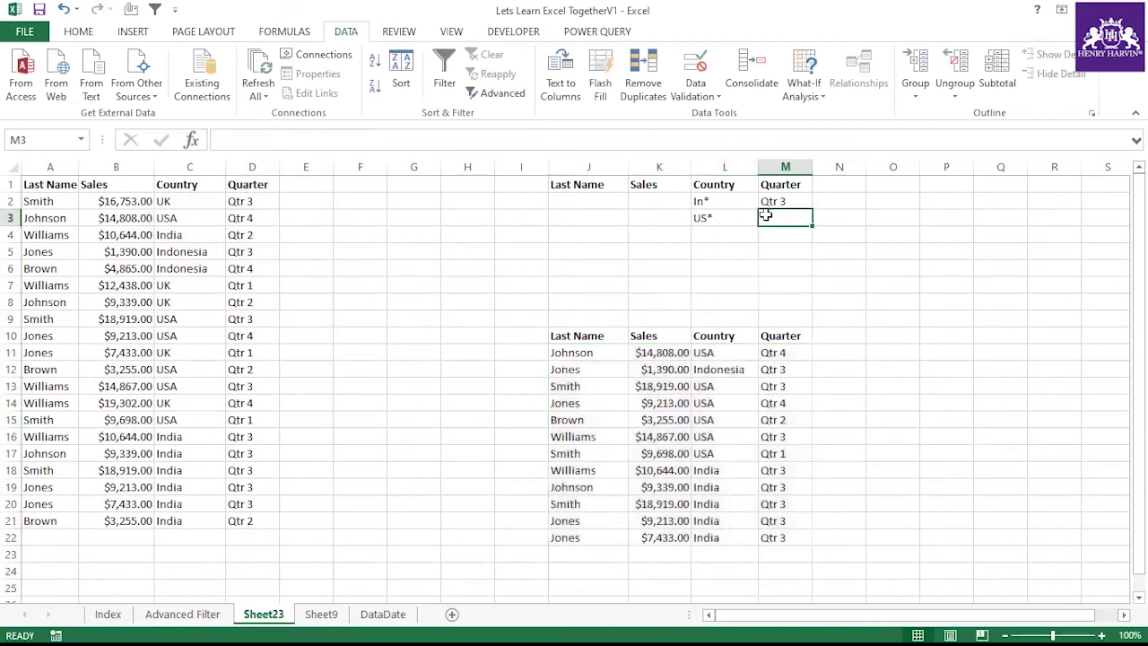
click(718, 451)
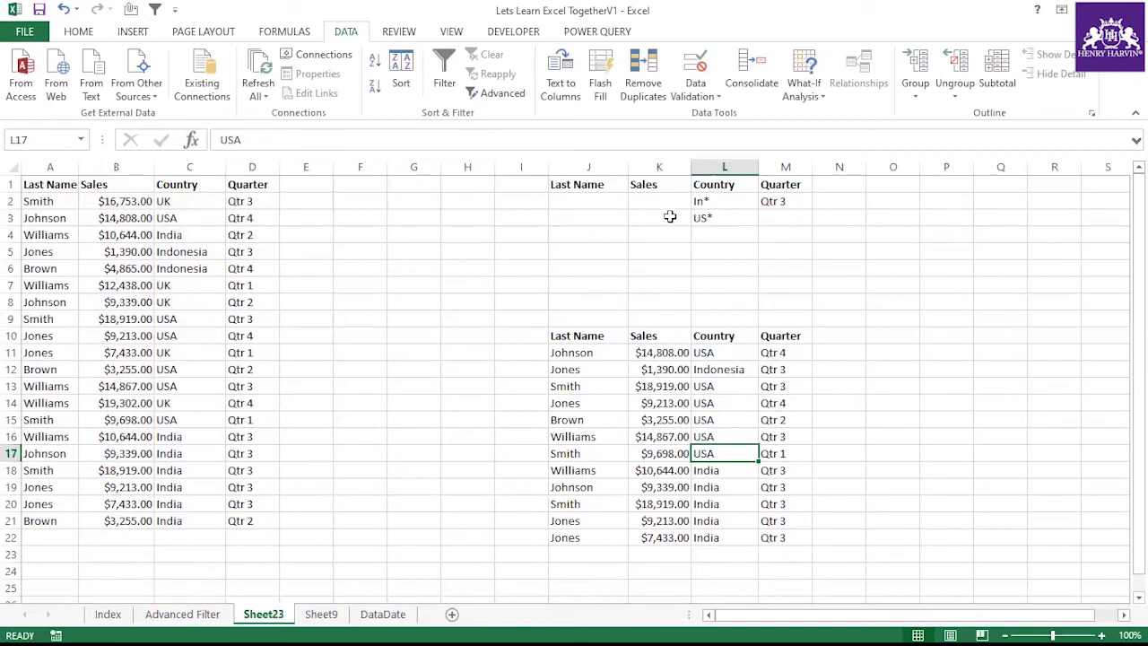
click(735, 217)
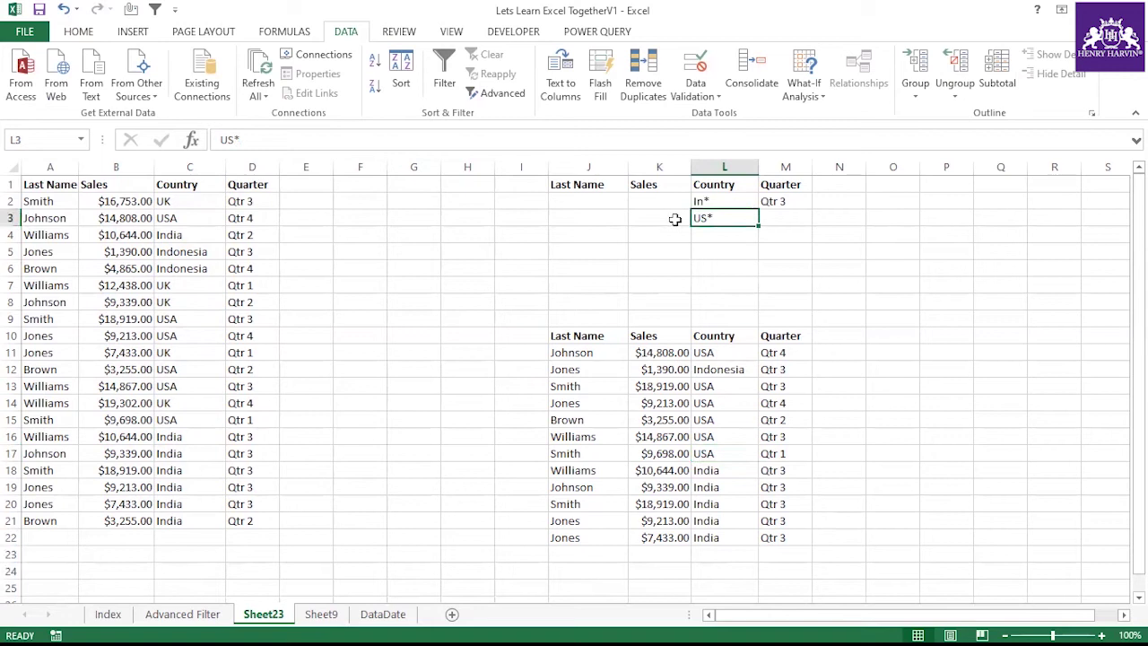
Enter >10000 as the Sales criterion in K3 beside US*, and slightly widen column A.
click(670, 219)
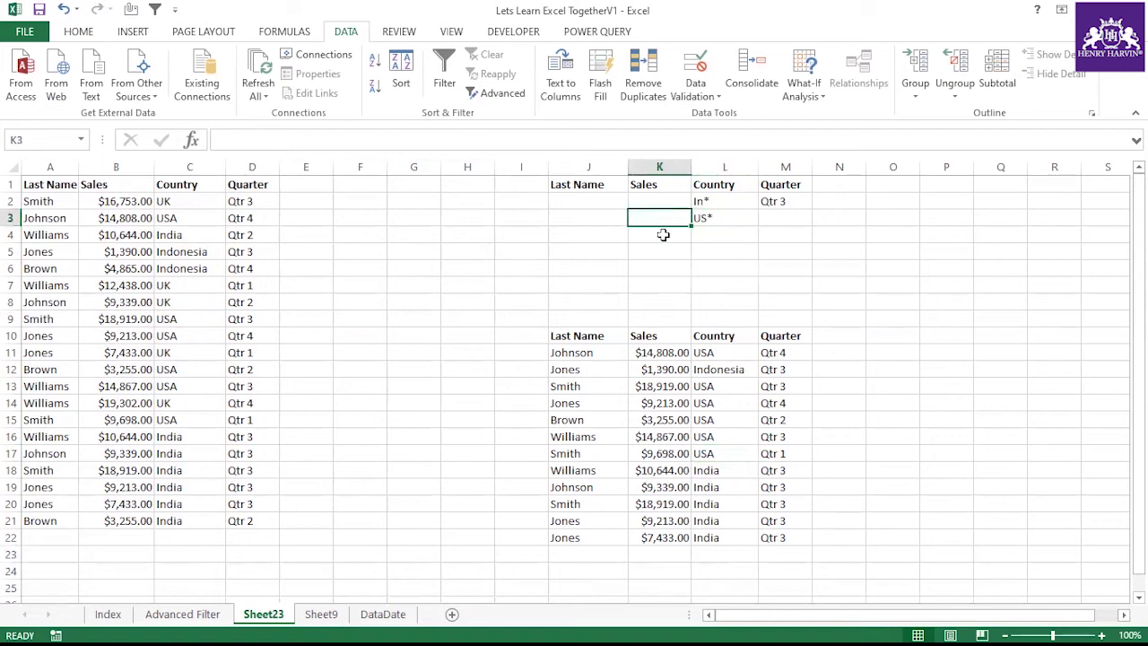
text(>10000)
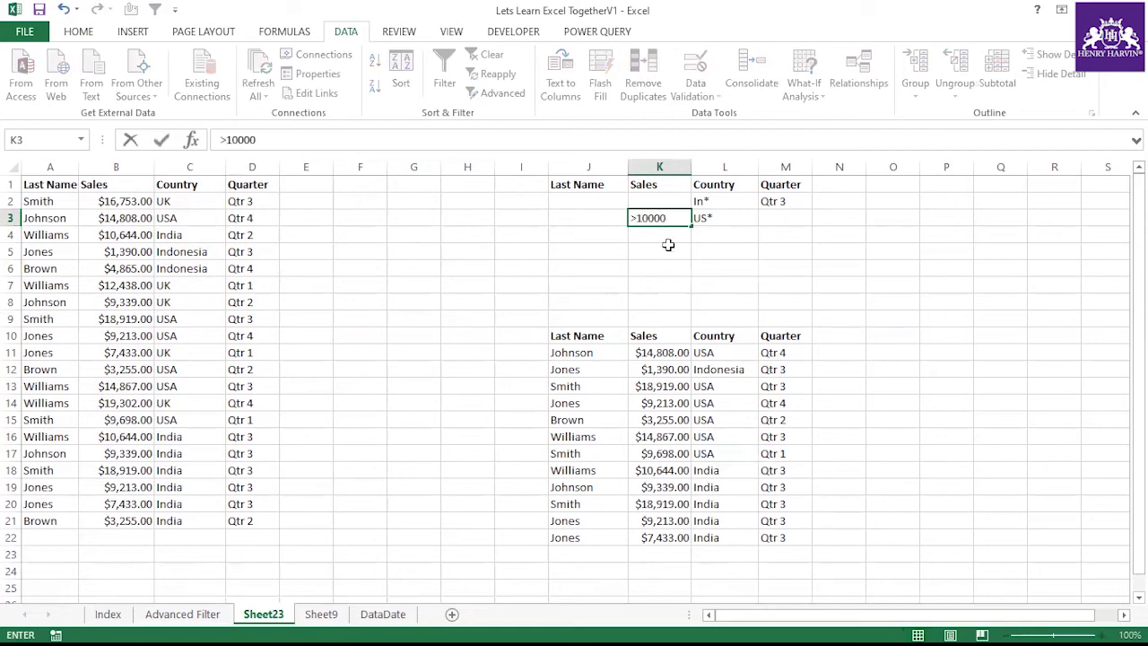
click(666, 251)
drag(78, 168, 80, 167)
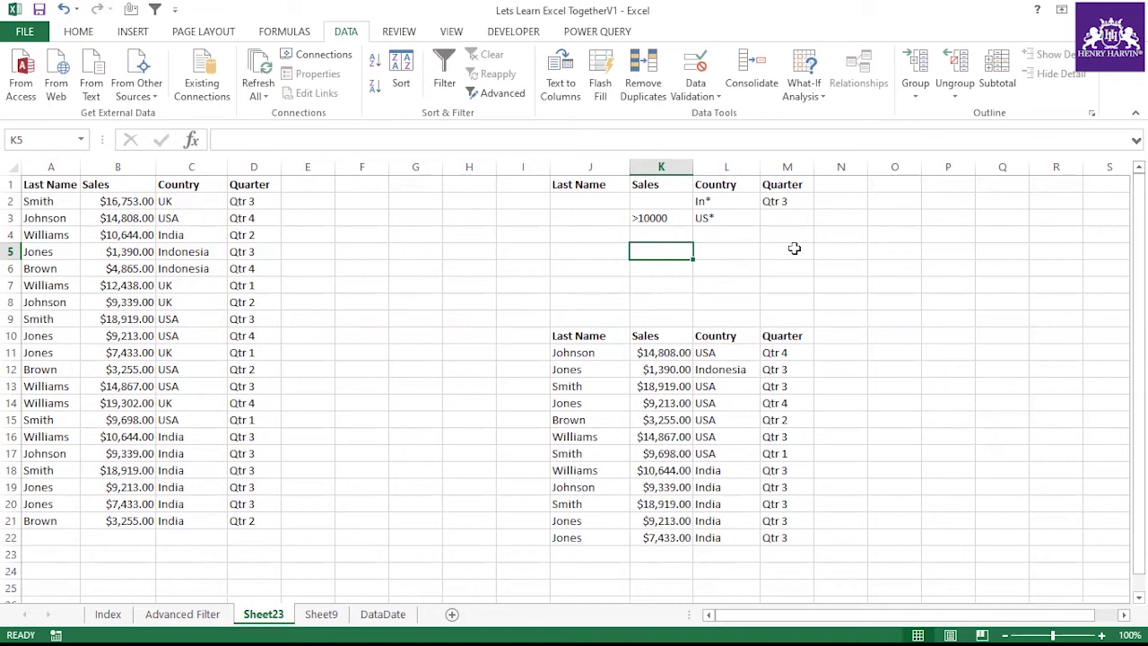
Start an operator reference list with > in P6 and its meaning Greater Than in Q6.
click(662, 218)
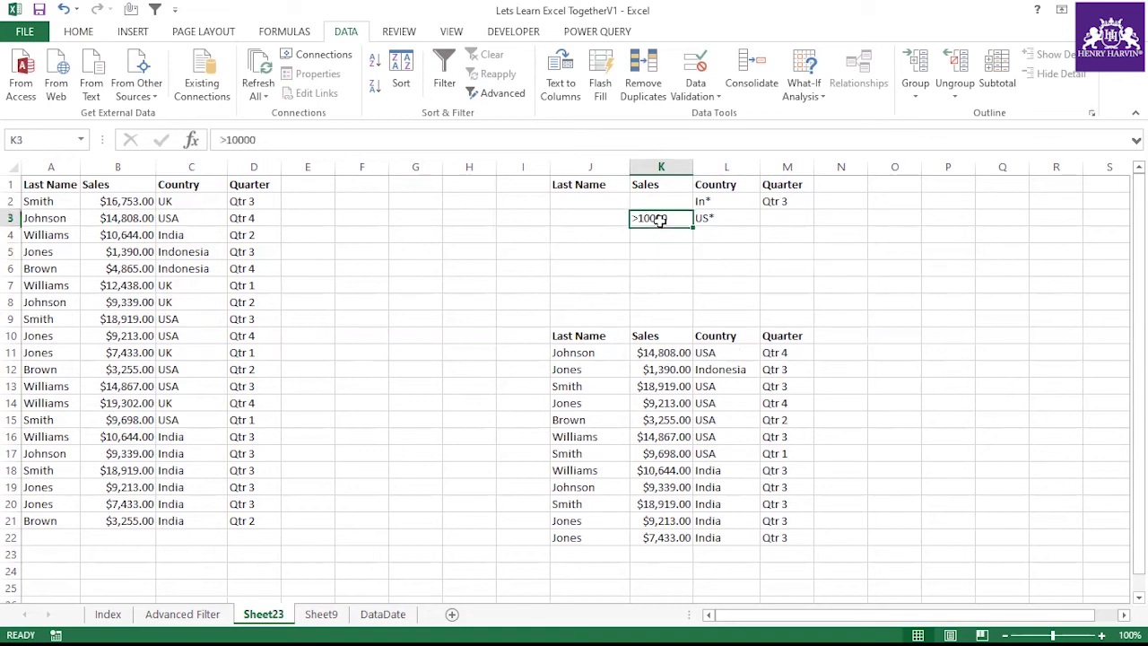
click(943, 268)
text(>)
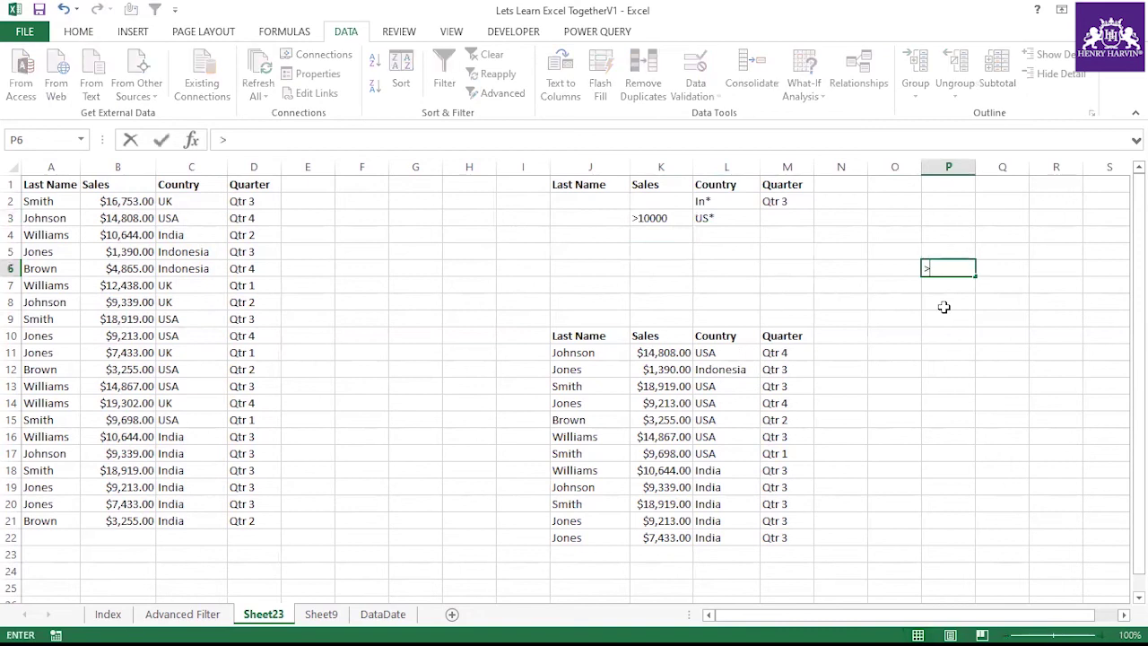
key(Tab)
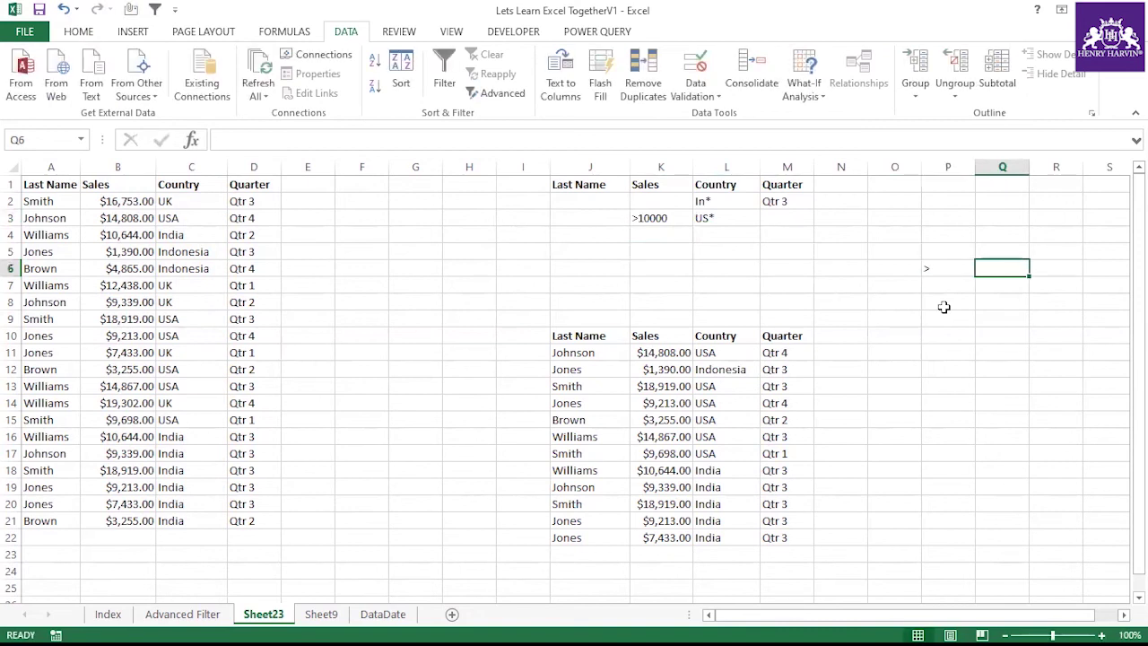
text(Greatere)
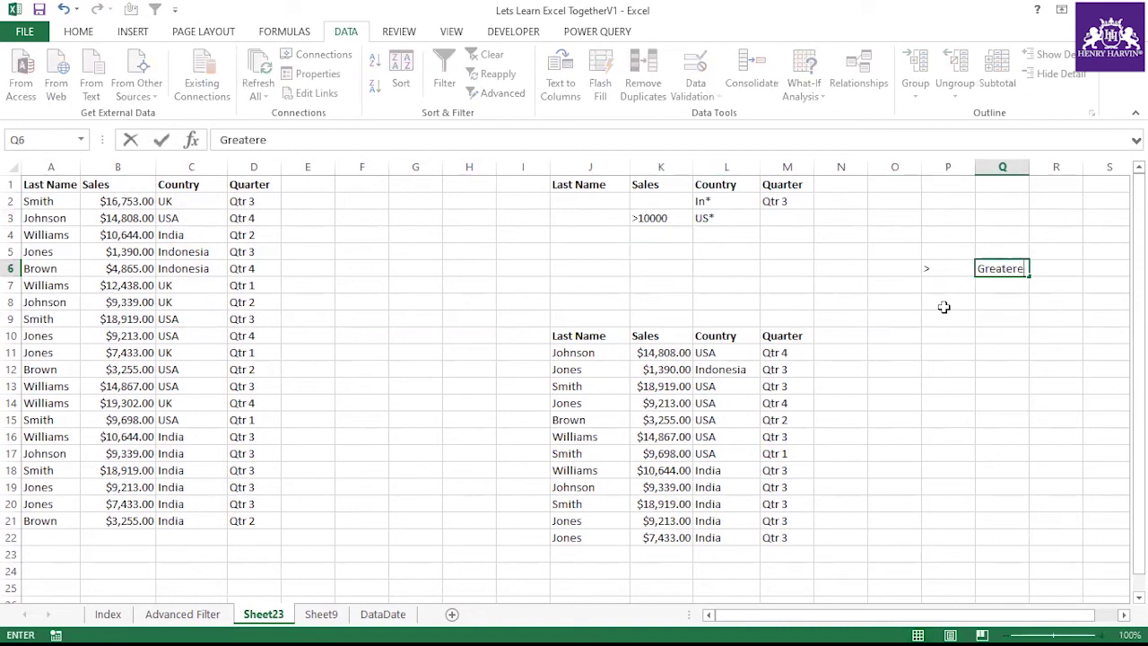
key(BackSpace)
text( Than)
Add the < operator in P7 with the description Less than in Q7.
click(926, 285)
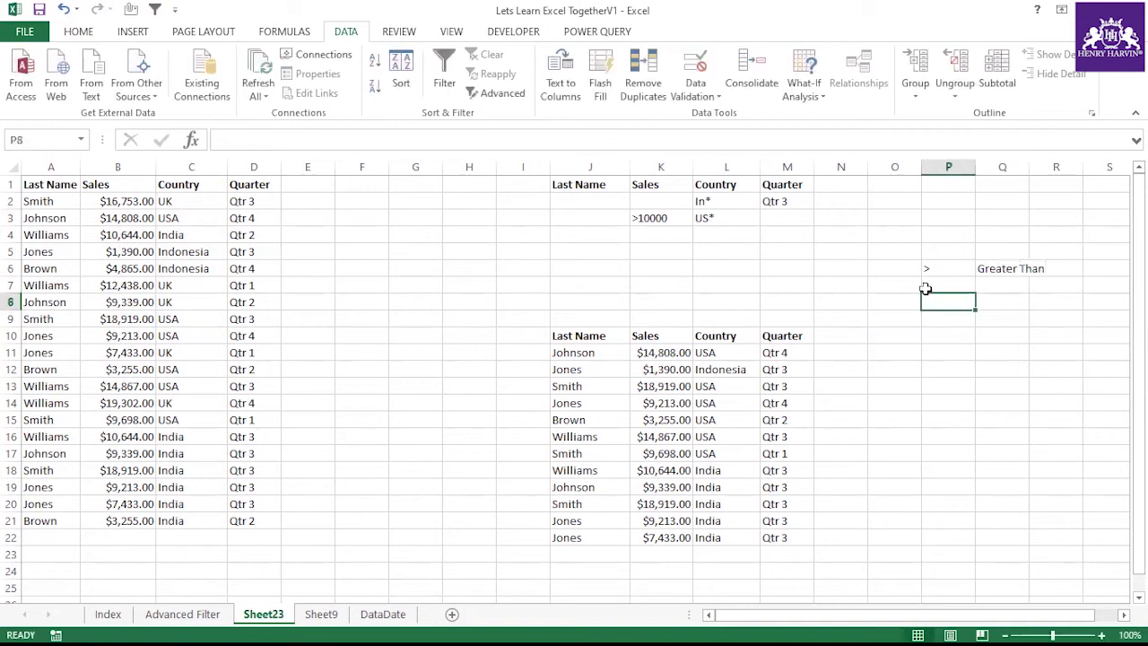
text(<)
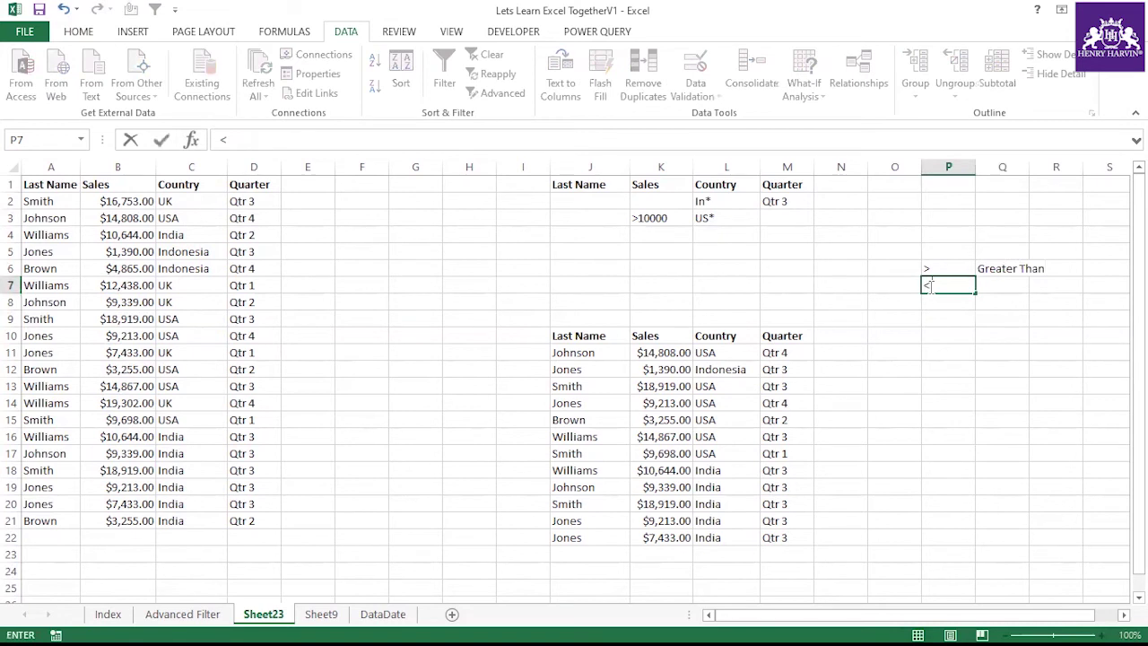
click(1009, 285)
text(Less than)
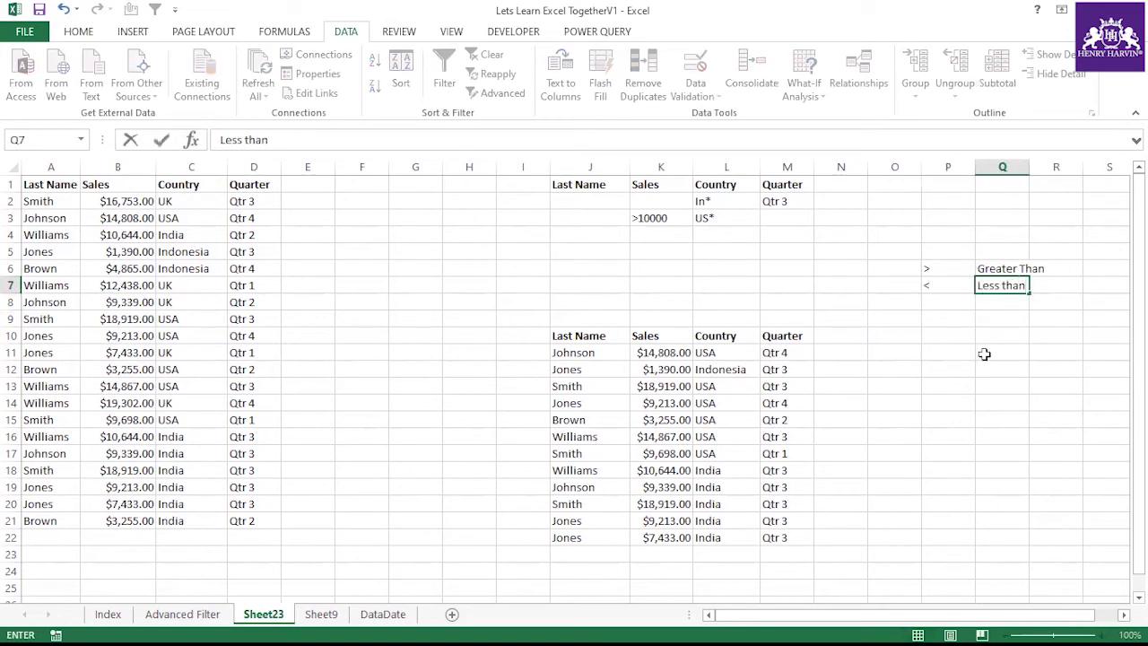
click(984, 354)
Add the <> operator in P8 with the description not equal to in Q8.
click(930, 300)
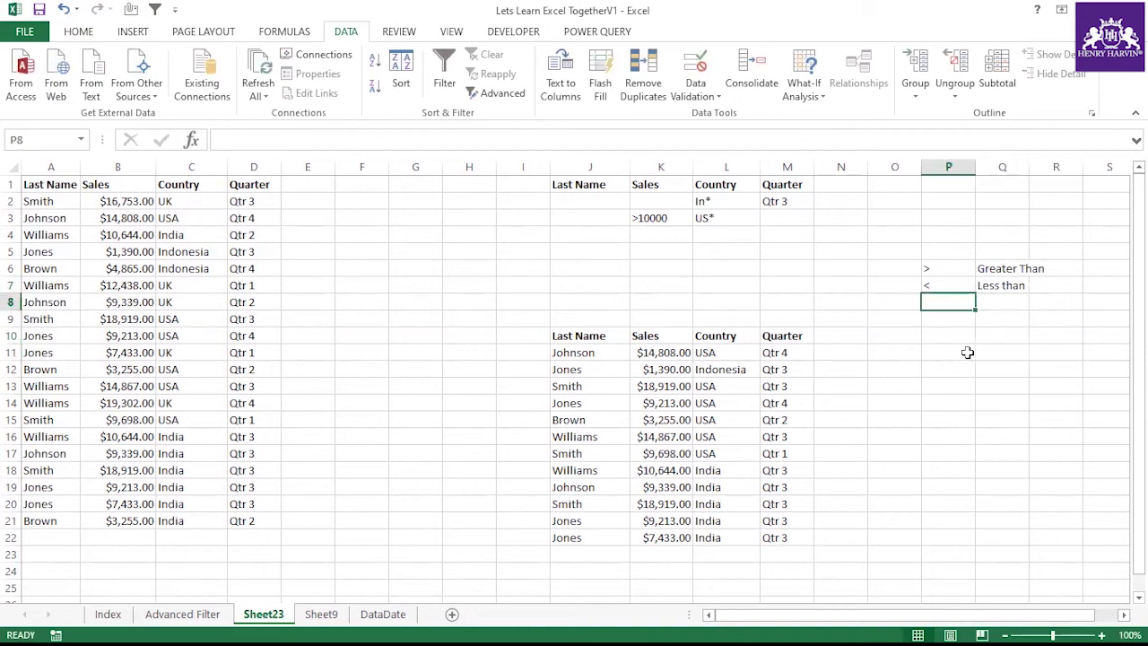
text(<>)
click(828, 316)
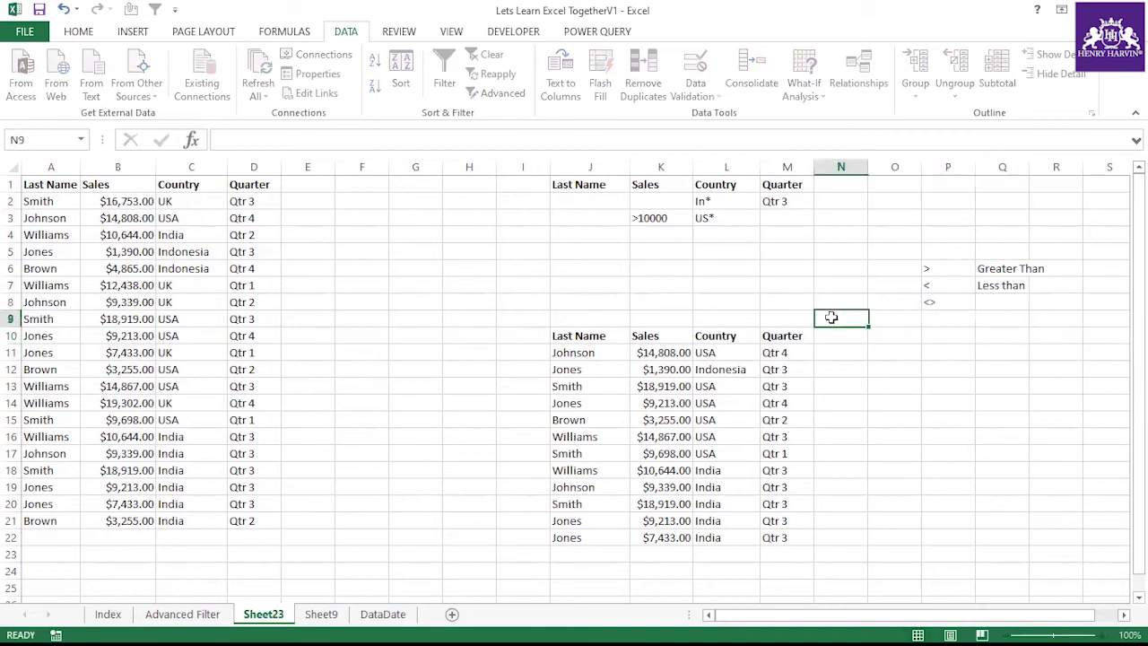
click(993, 307)
text(no)
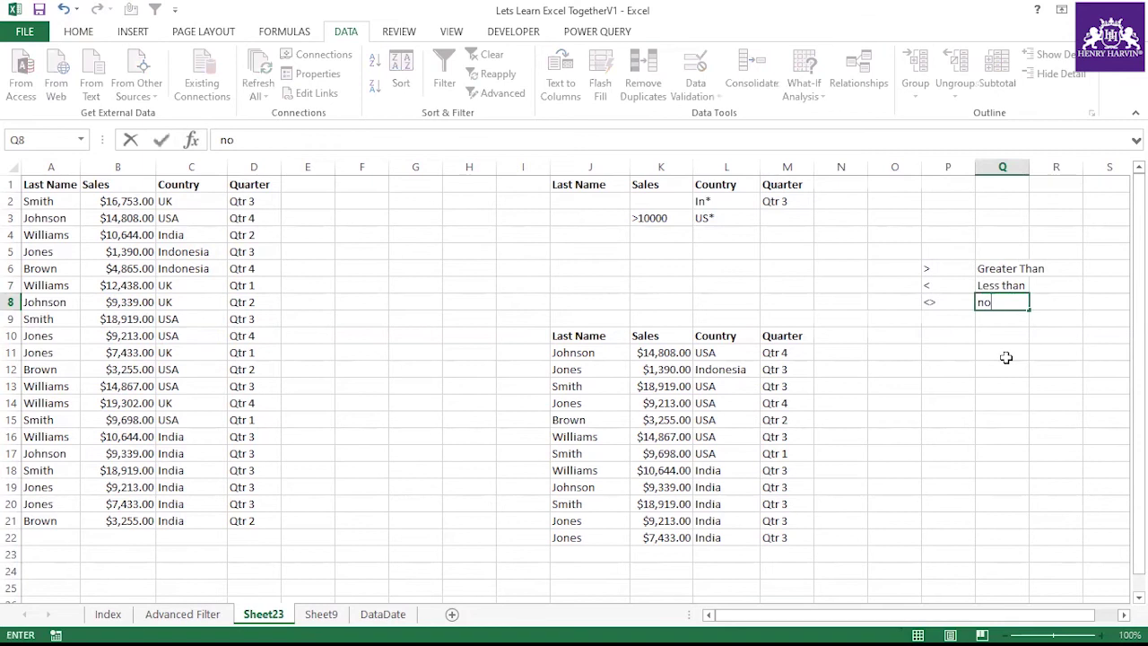
text(t equa)
click(1006, 357)
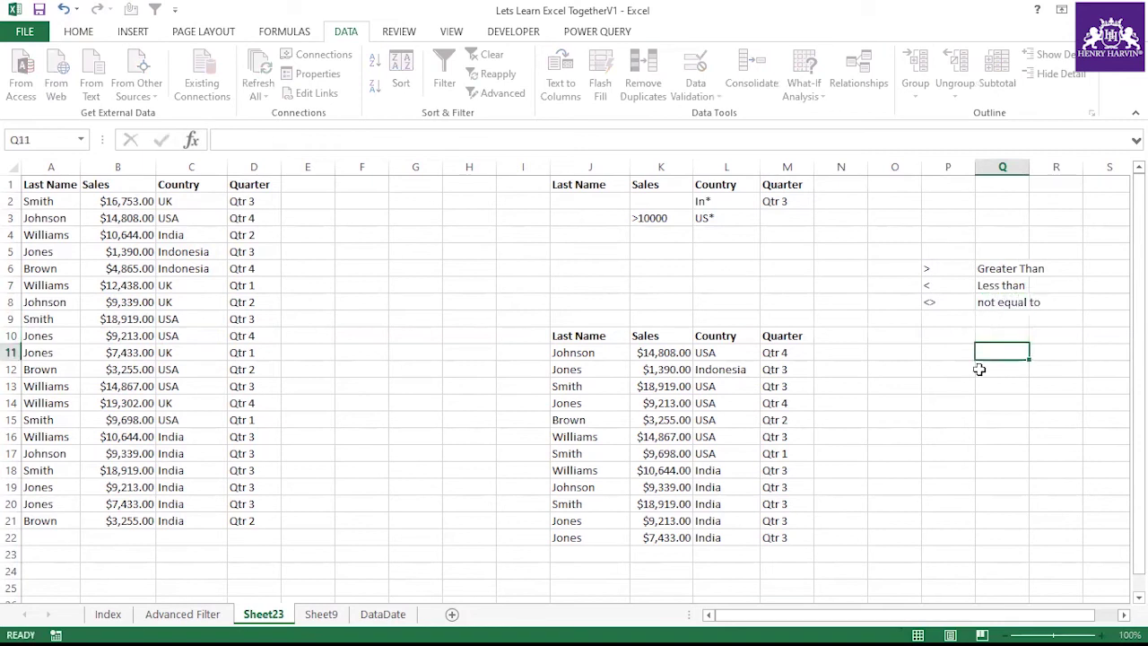
click(952, 320)
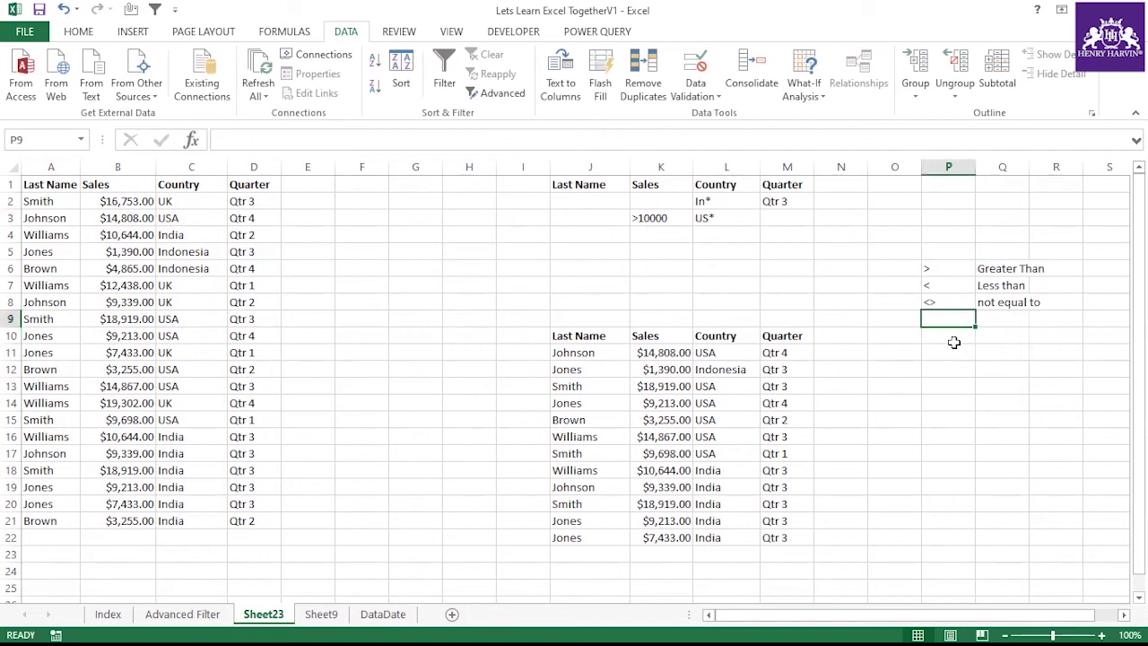
drag(949, 268, 943, 315)
click(943, 316)
text(=)
click(989, 320)
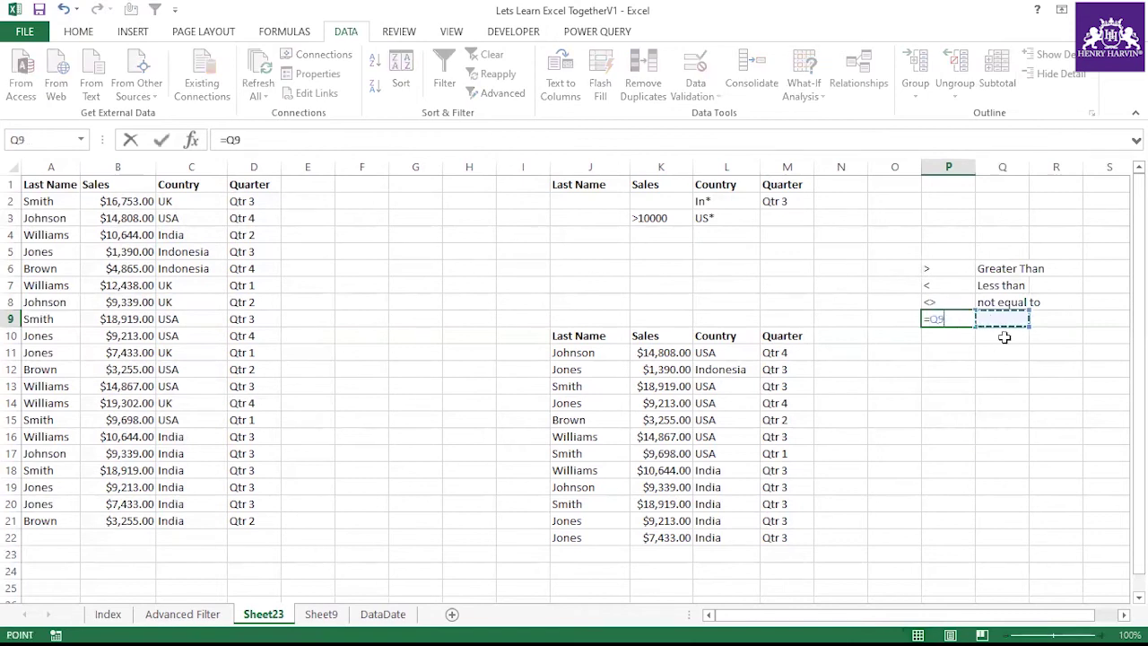
text(')
key(Return)
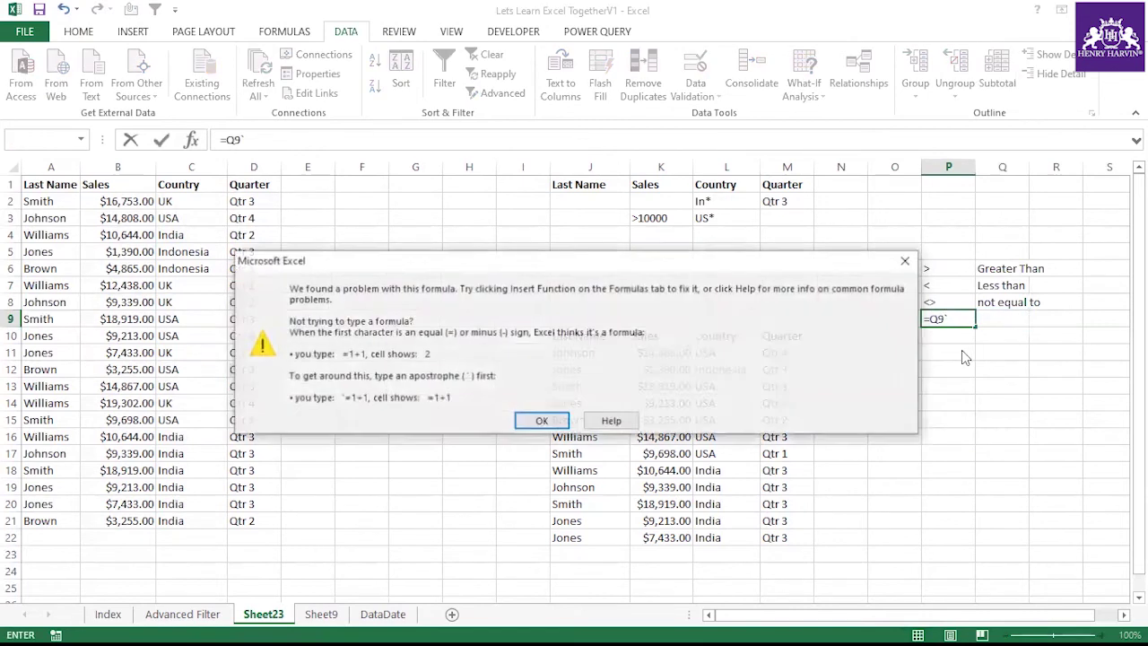
click(538, 417)
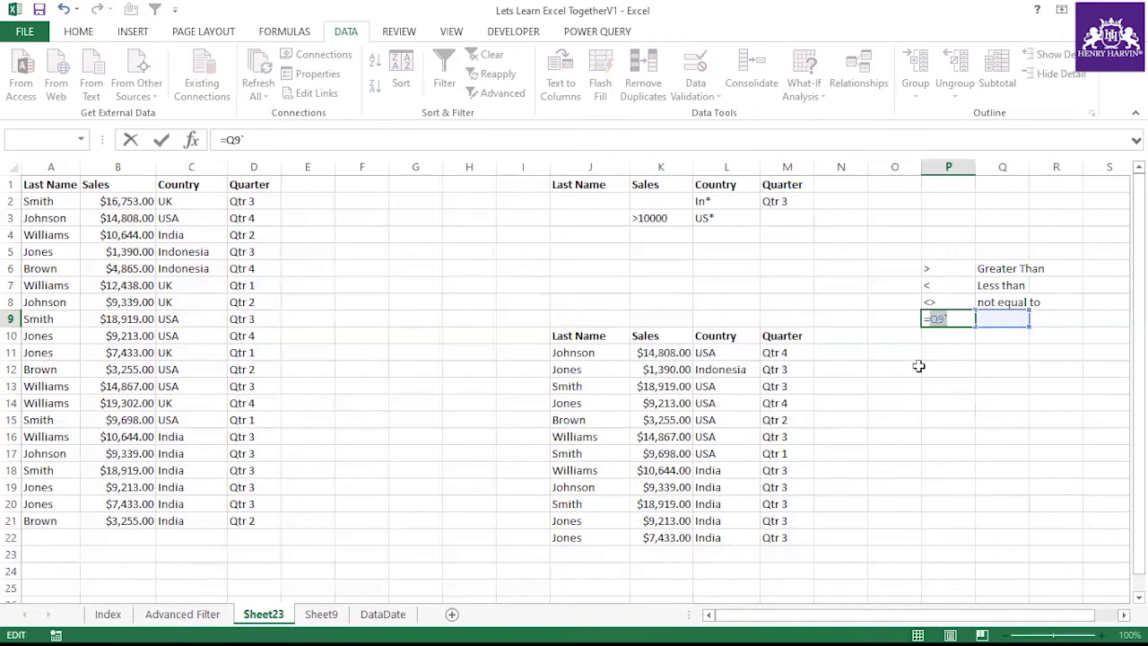
key(Escape)
Enter the = operator as text in P9 using a leading apostrophe, and describe it as Equal to in Q9.
click(340, 138)
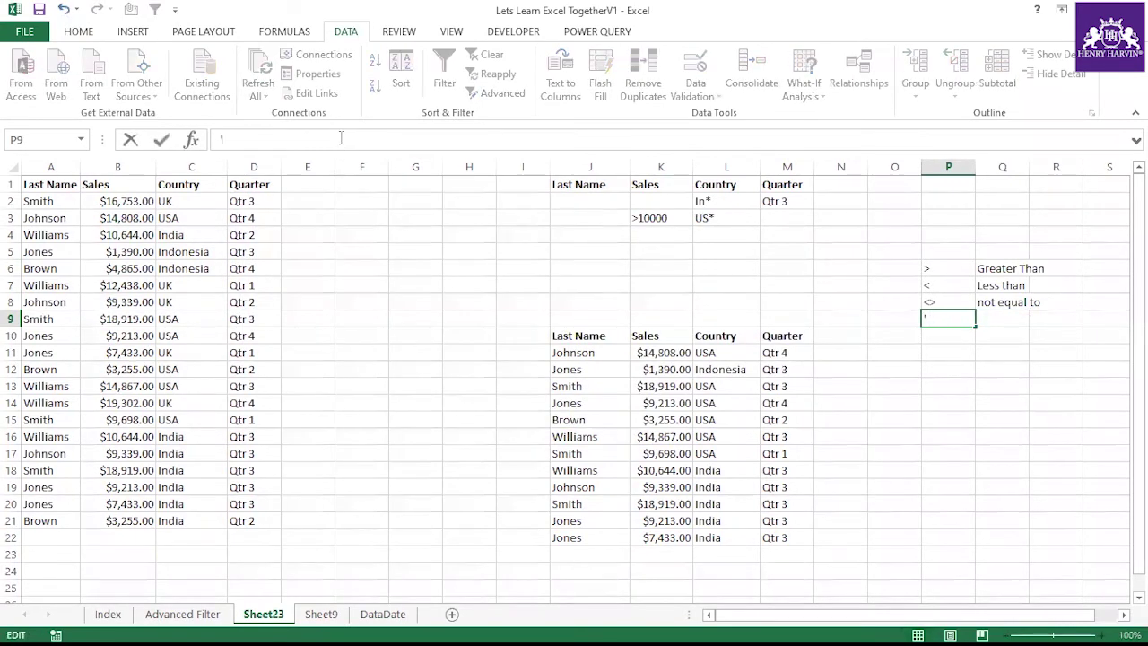
text('=)
key(Return)
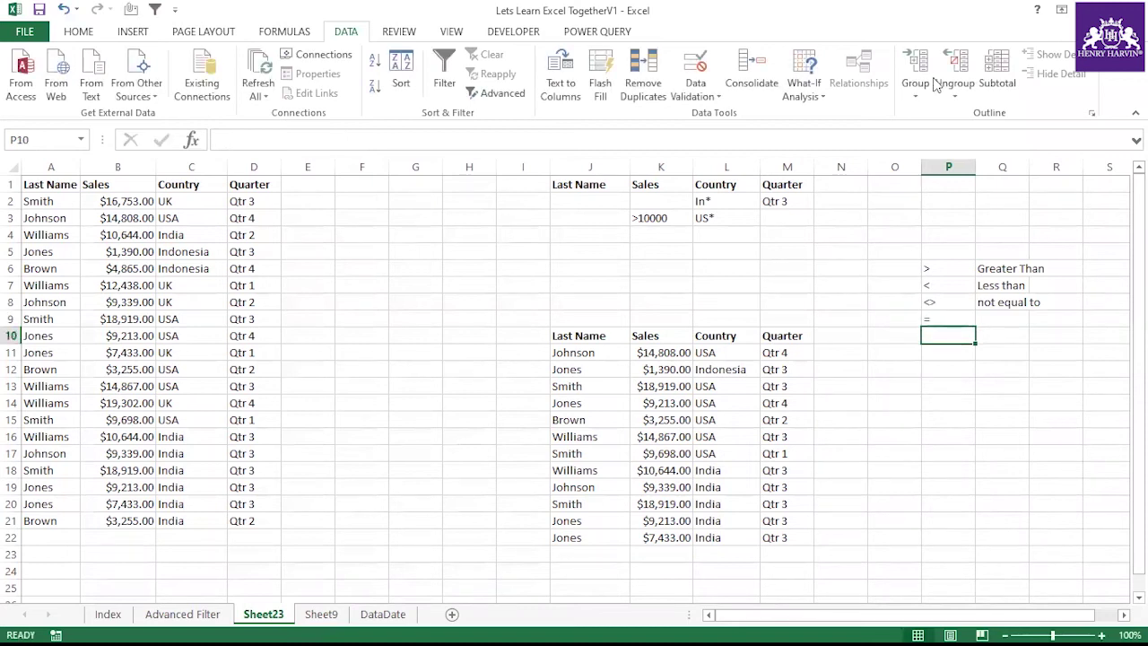
click(989, 318)
text(E)
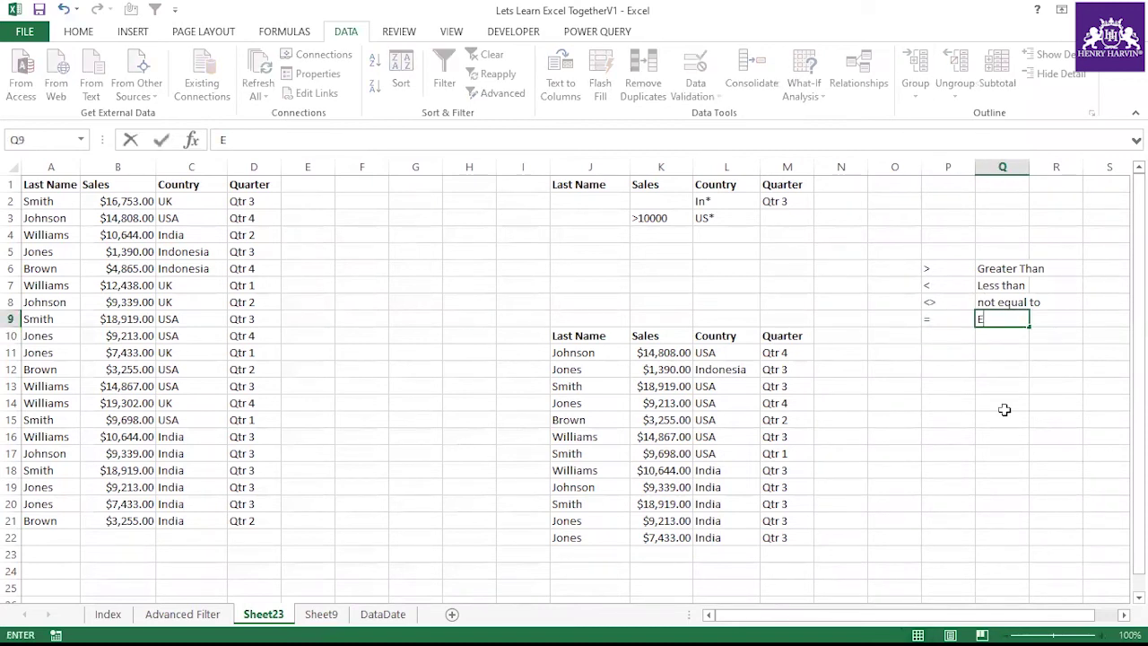
text(qual to)
click(991, 406)
Widen column Q so the operator descriptions in Q6:Q9 fit within their cells.
drag(944, 273, 1004, 319)
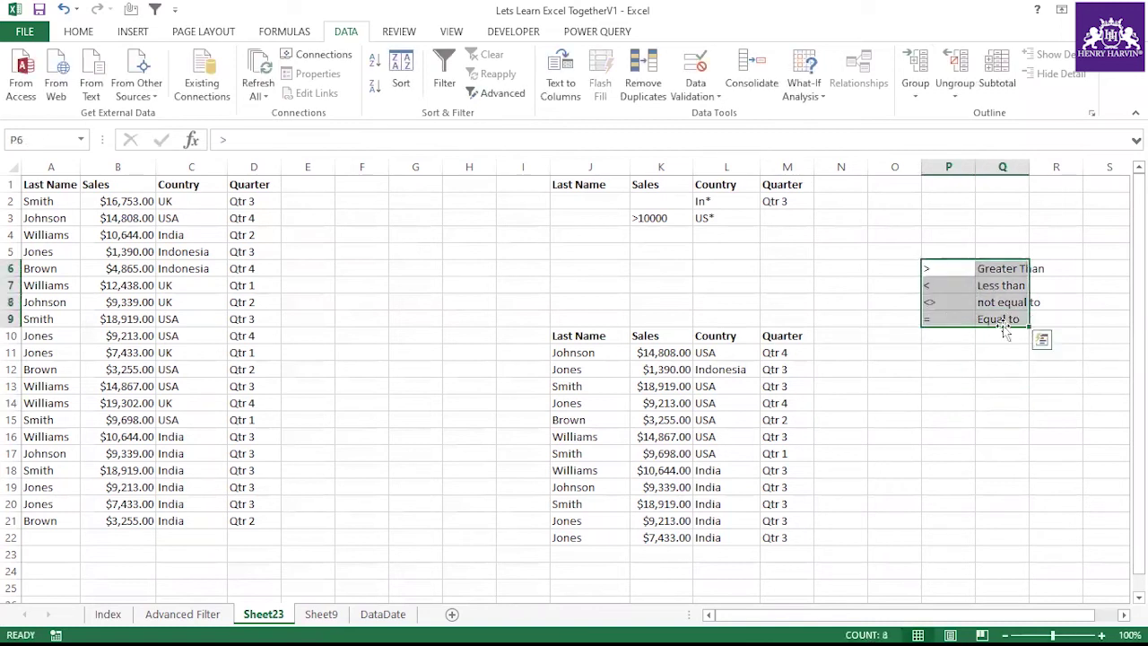
click(1001, 368)
drag(1033, 172, 1051, 167)
drag(943, 269, 1043, 318)
click(1017, 381)
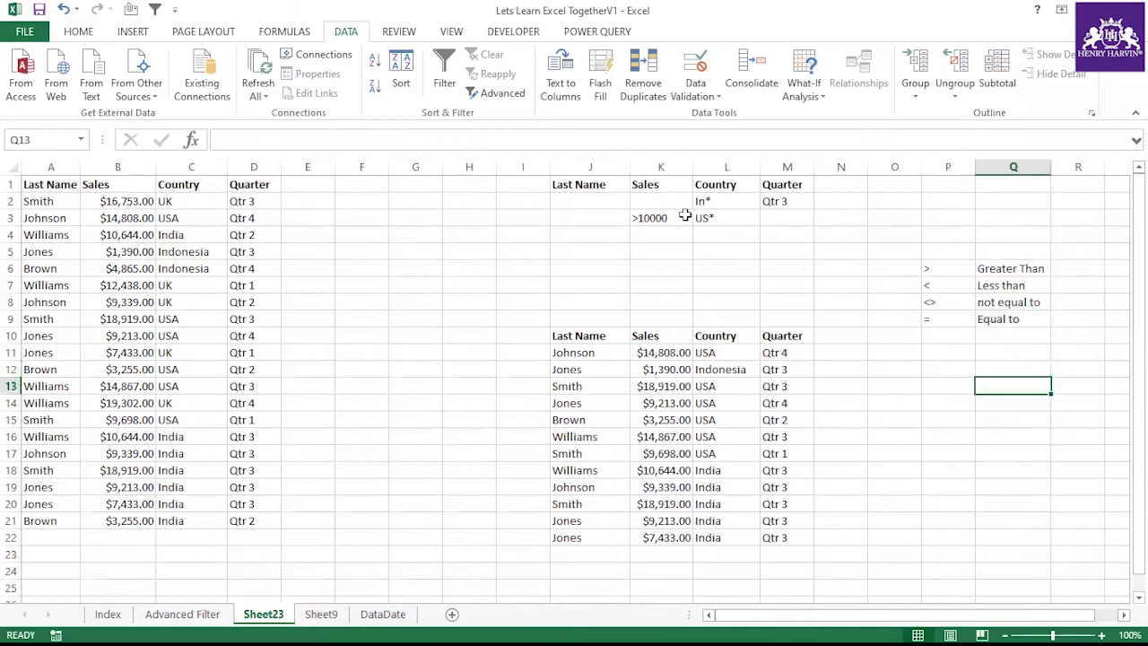
Run Advanced Filter on A1:D21 with criteria range J1:M3, copying the matches to J10:M10, and check them against the source list.
click(676, 218)
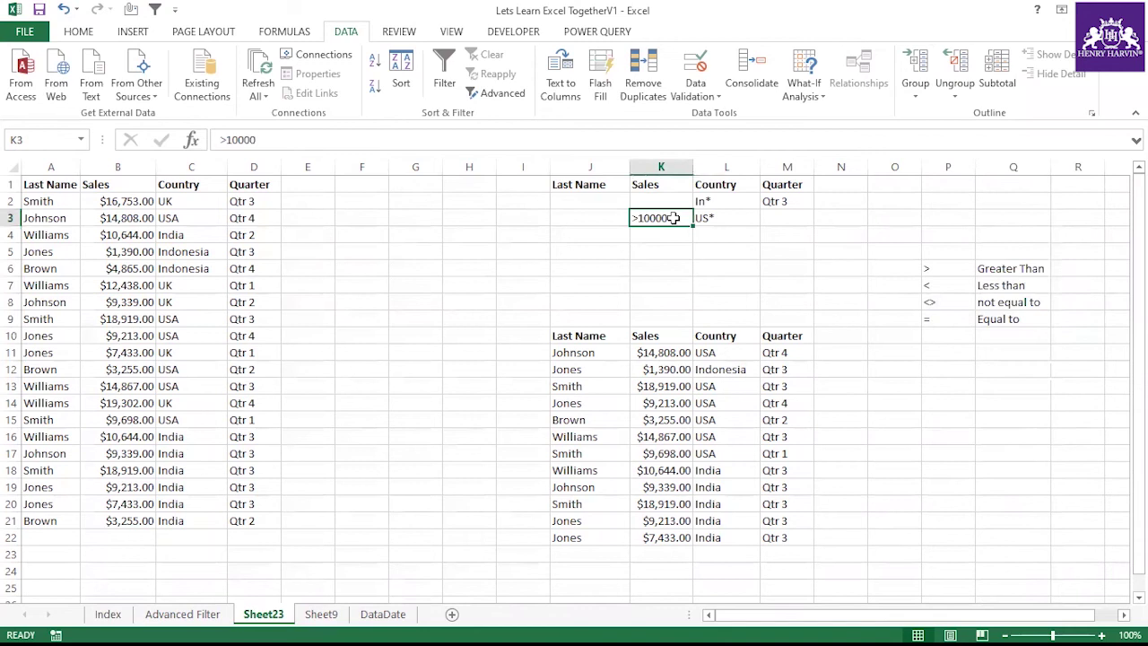
click(724, 219)
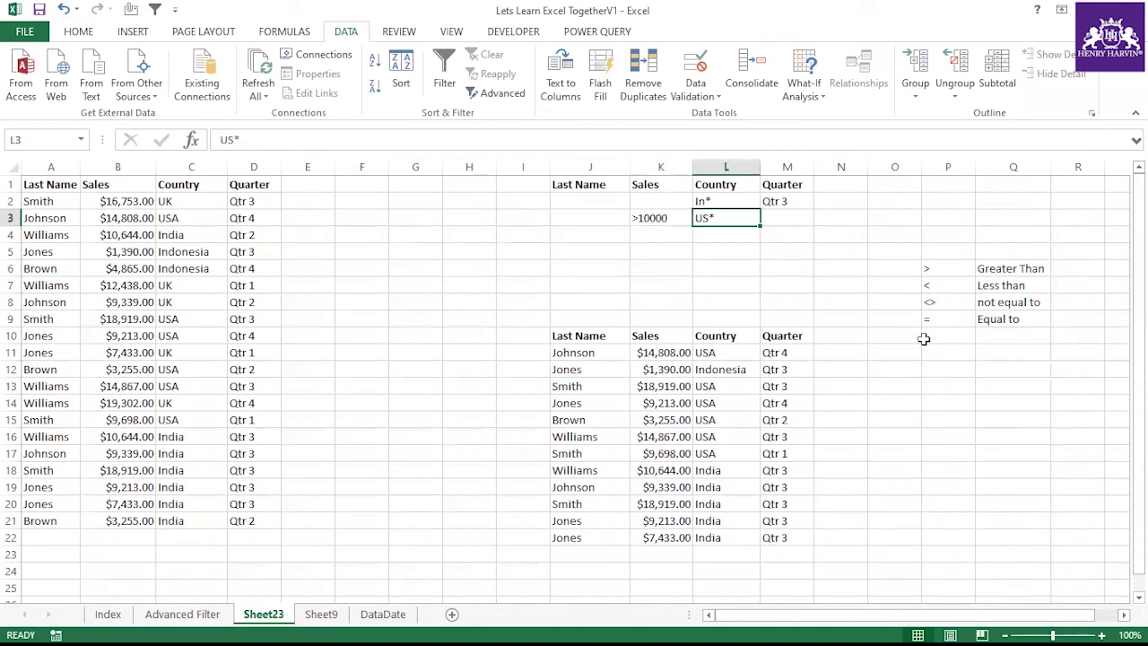
click(500, 95)
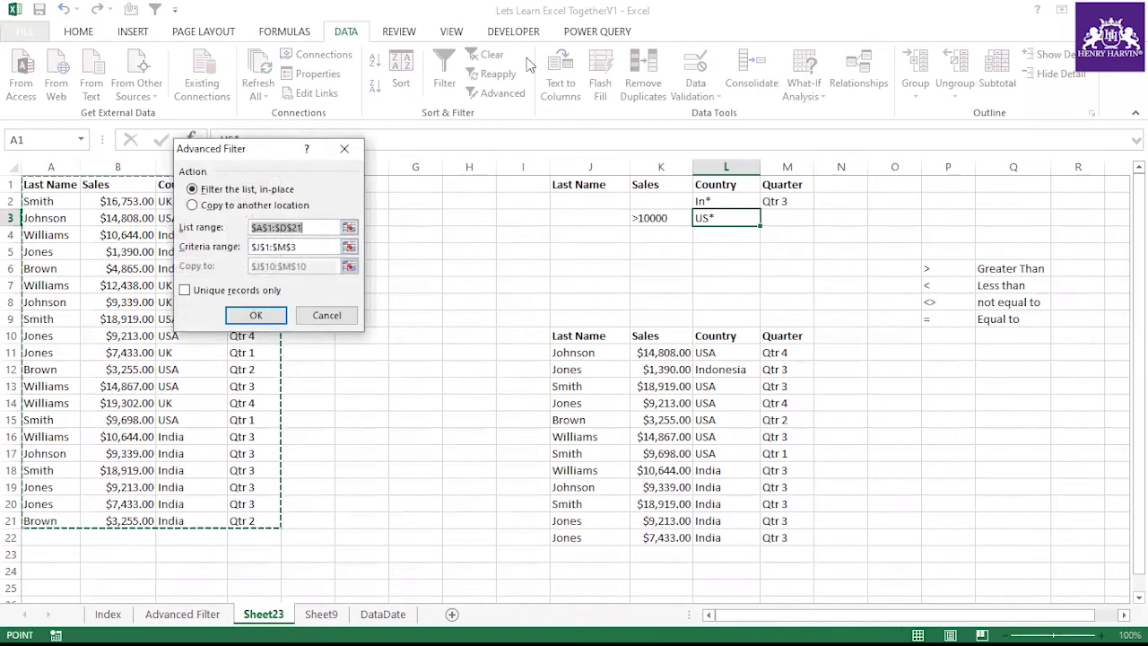
click(192, 205)
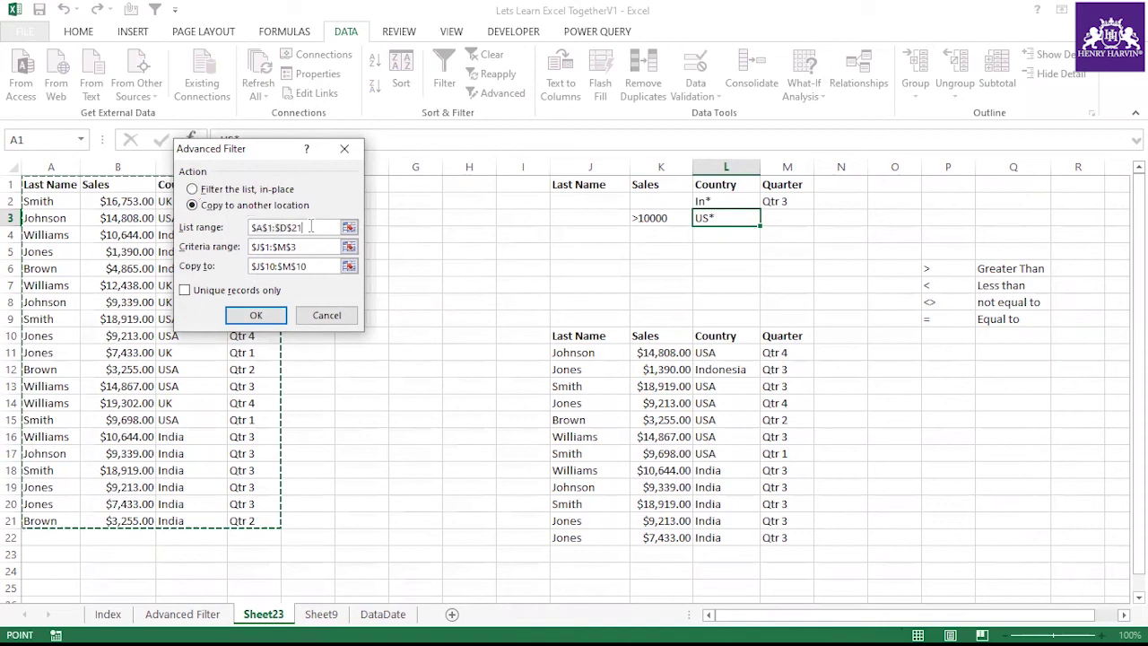
click(312, 247)
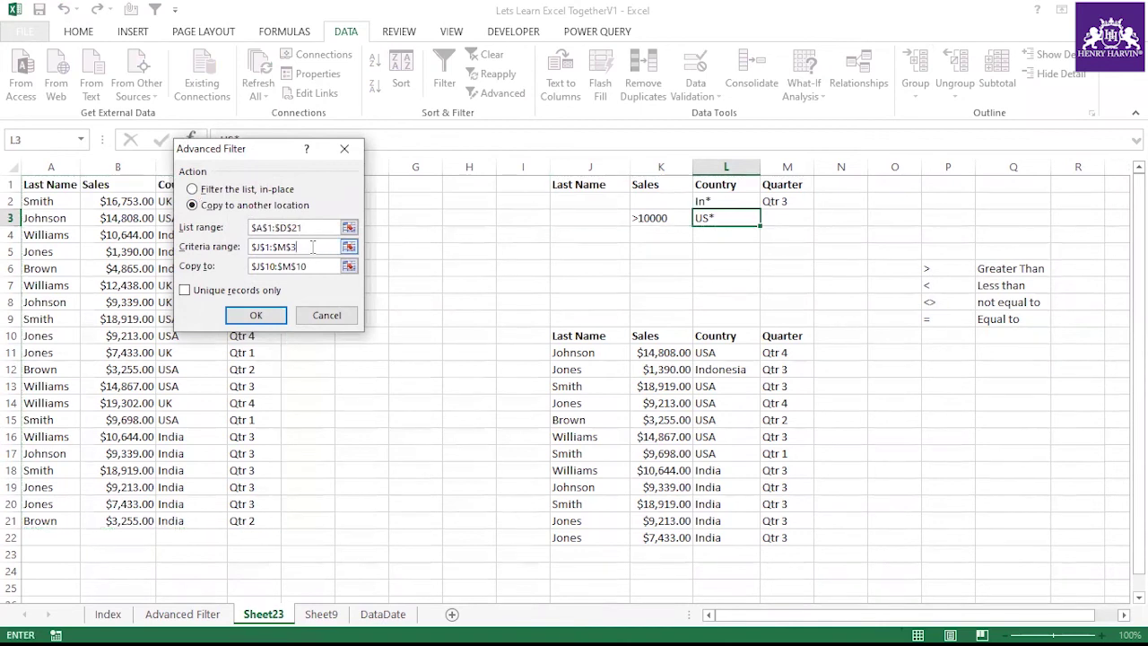
click(255, 315)
drag(574, 341, 768, 479)
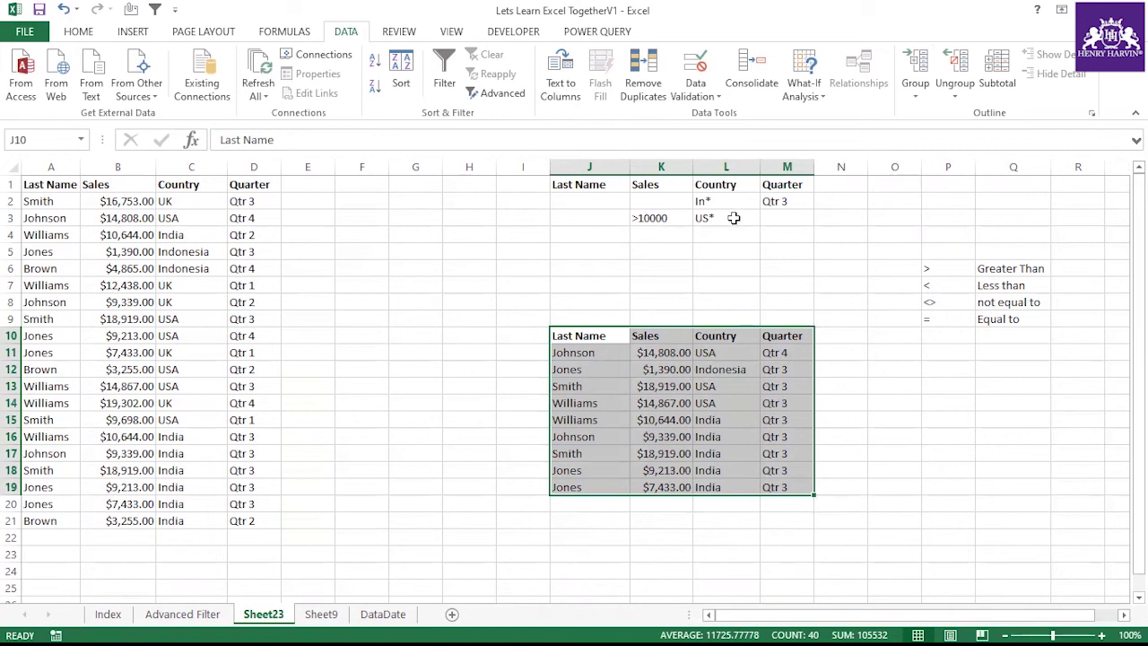
click(734, 218)
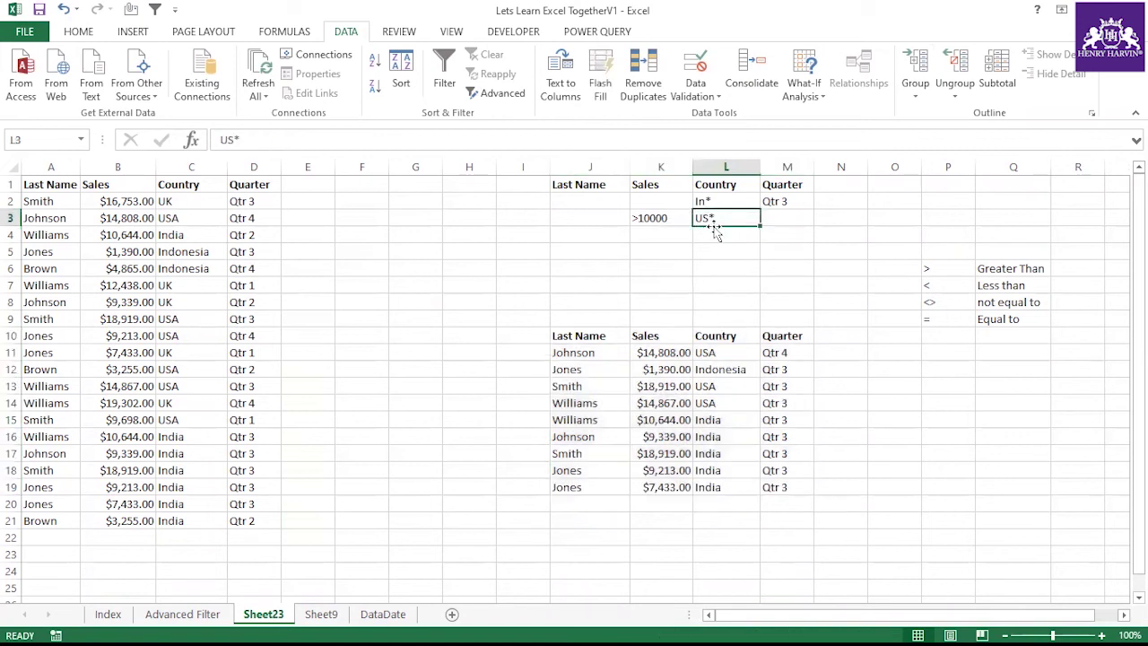
drag(52, 186, 241, 519)
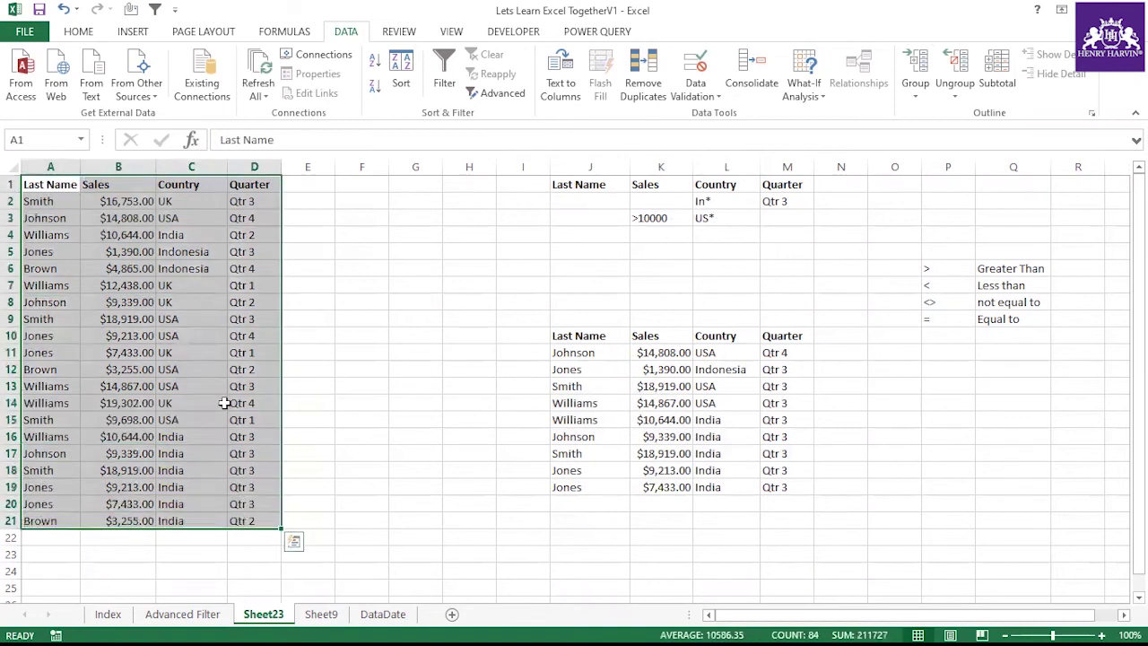
Fill the USA sales amounts that meet the >10000 criterion, in K11, K13 and K14, with green.
click(658, 219)
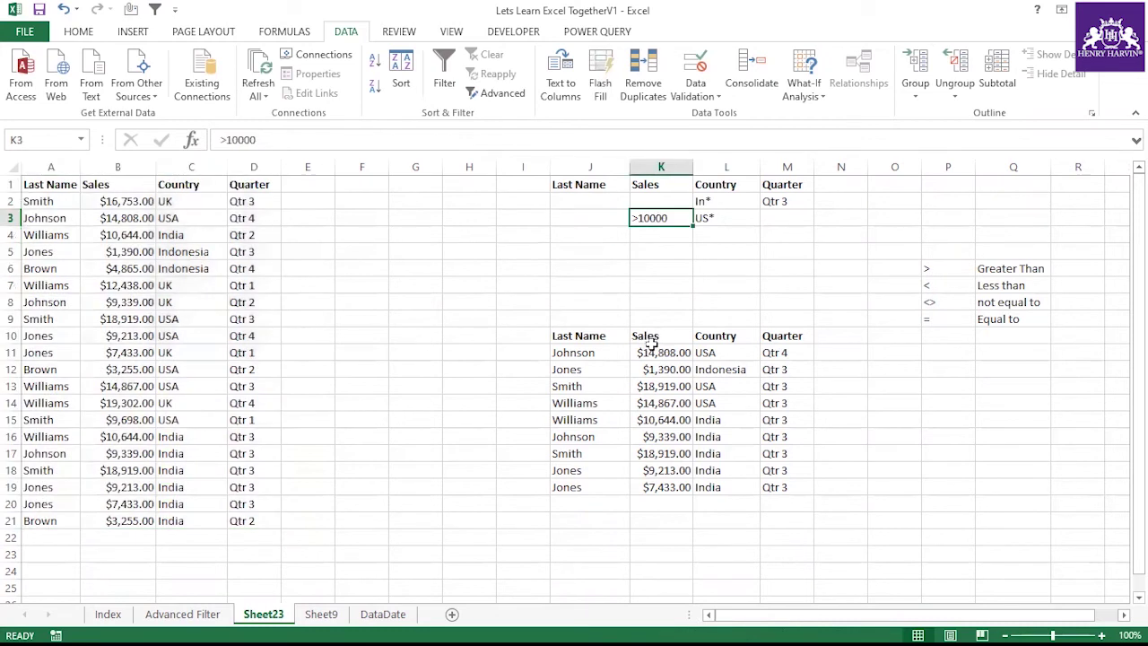
click(705, 349)
click(683, 351)
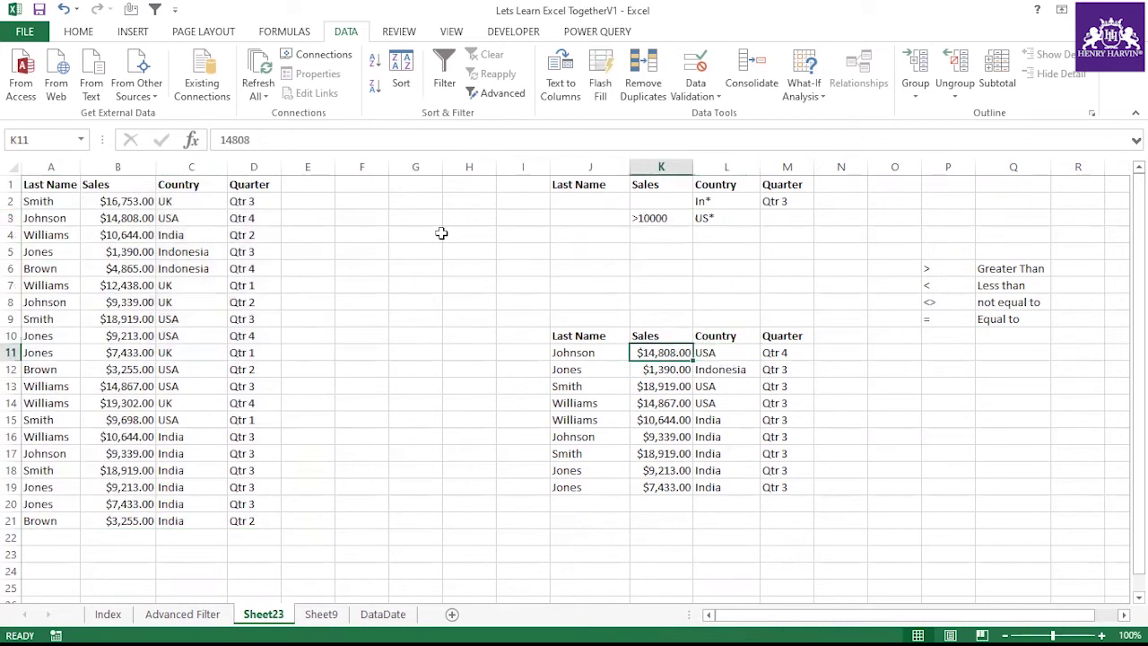
click(78, 32)
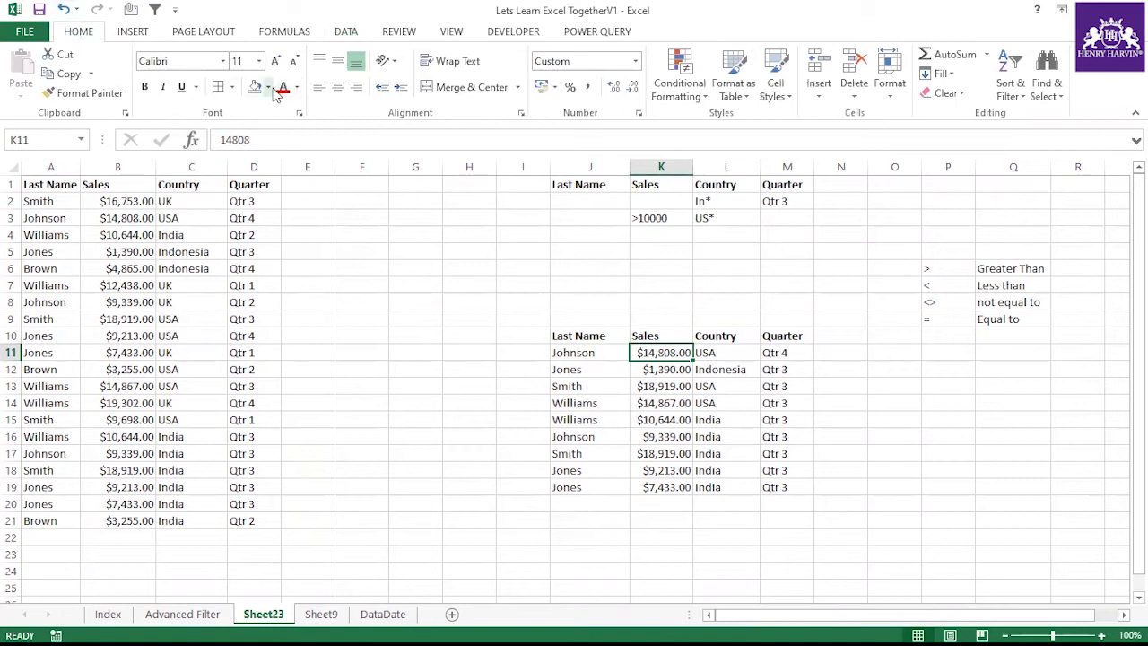
click(268, 87)
click(311, 229)
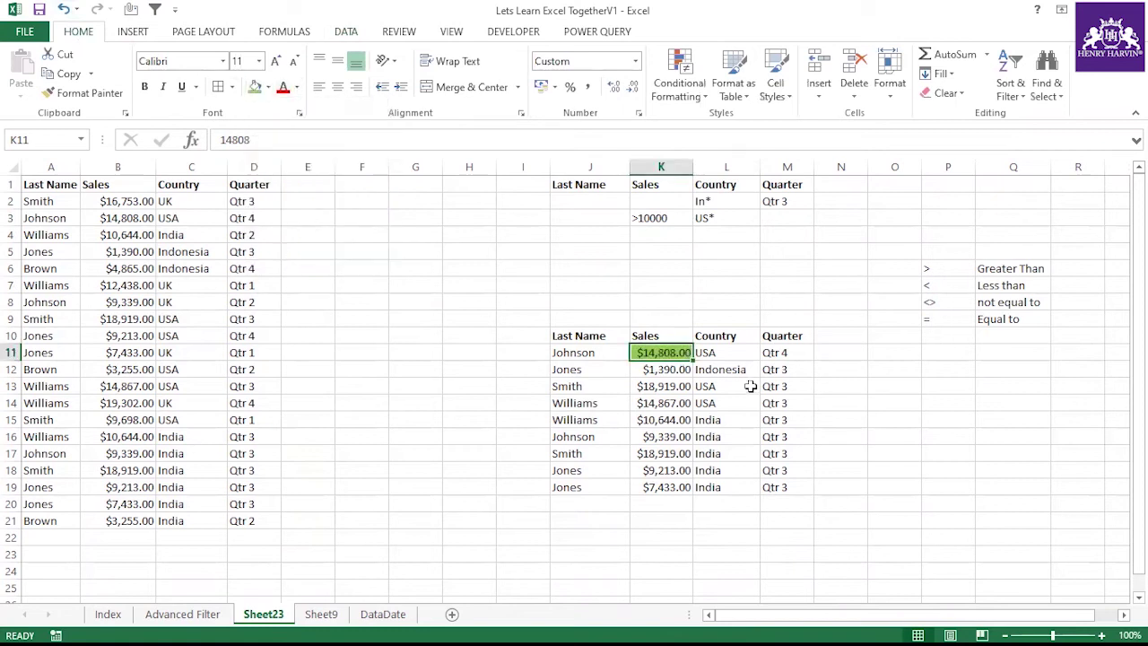
click(672, 386)
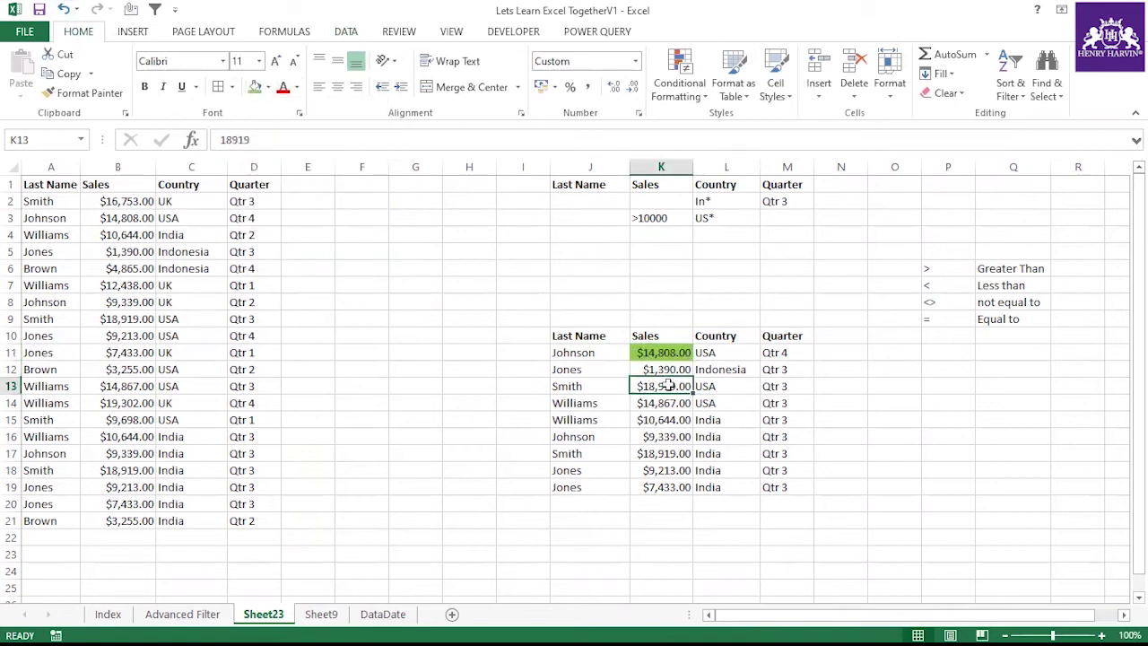
click(256, 87)
click(664, 403)
click(256, 87)
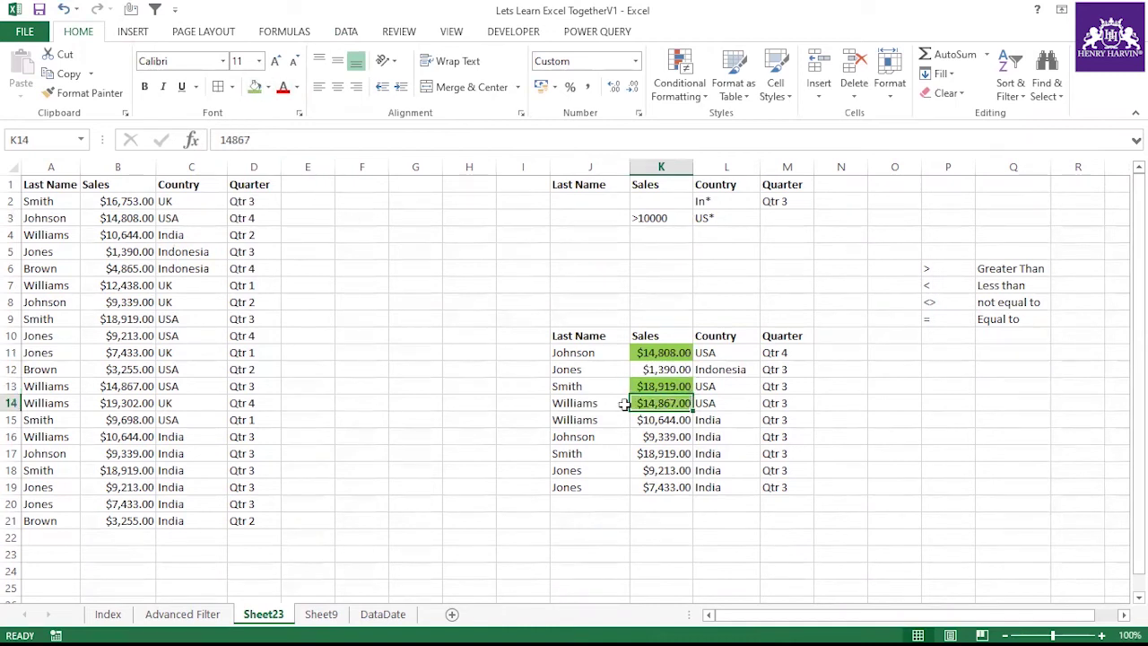
Check the Sales, Country and Quarter values of the extracted Indonesia and India records against the criteria rows.
drag(677, 419, 672, 504)
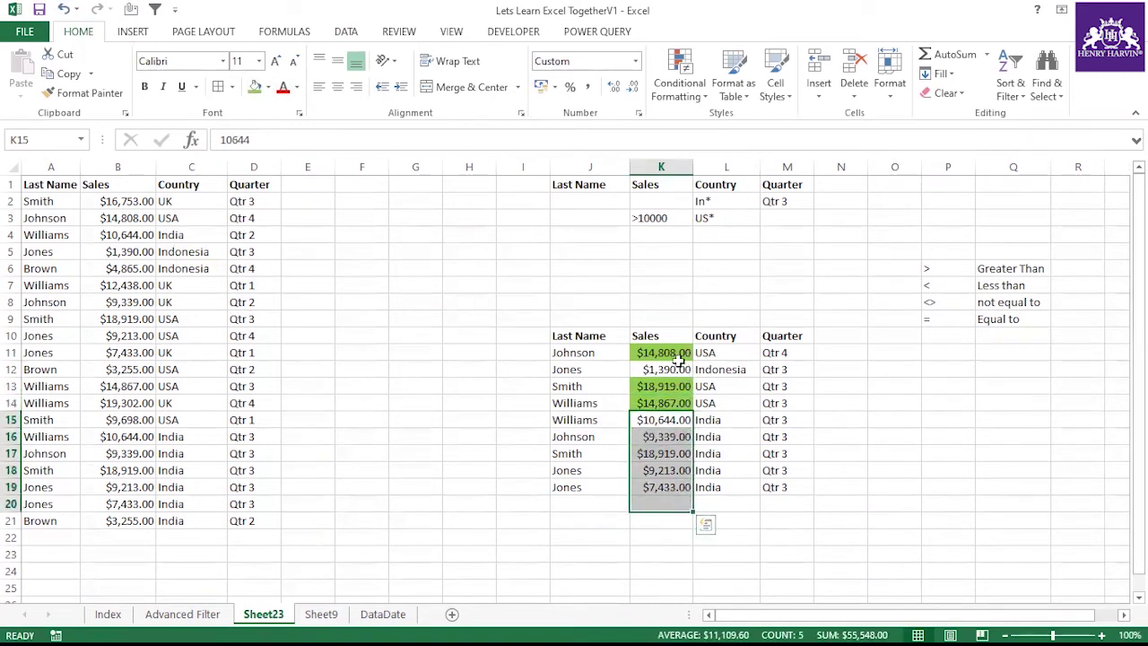
drag(585, 335, 771, 470)
click(720, 423)
click(722, 368)
click(725, 419)
click(729, 470)
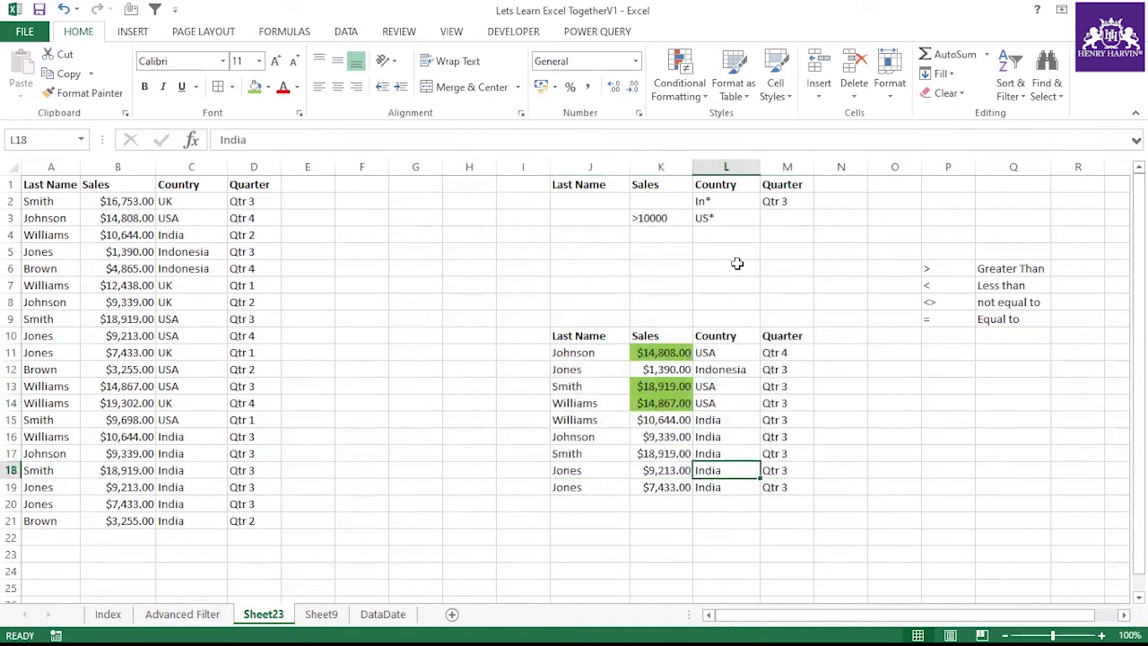
click(778, 218)
drag(708, 371, 791, 369)
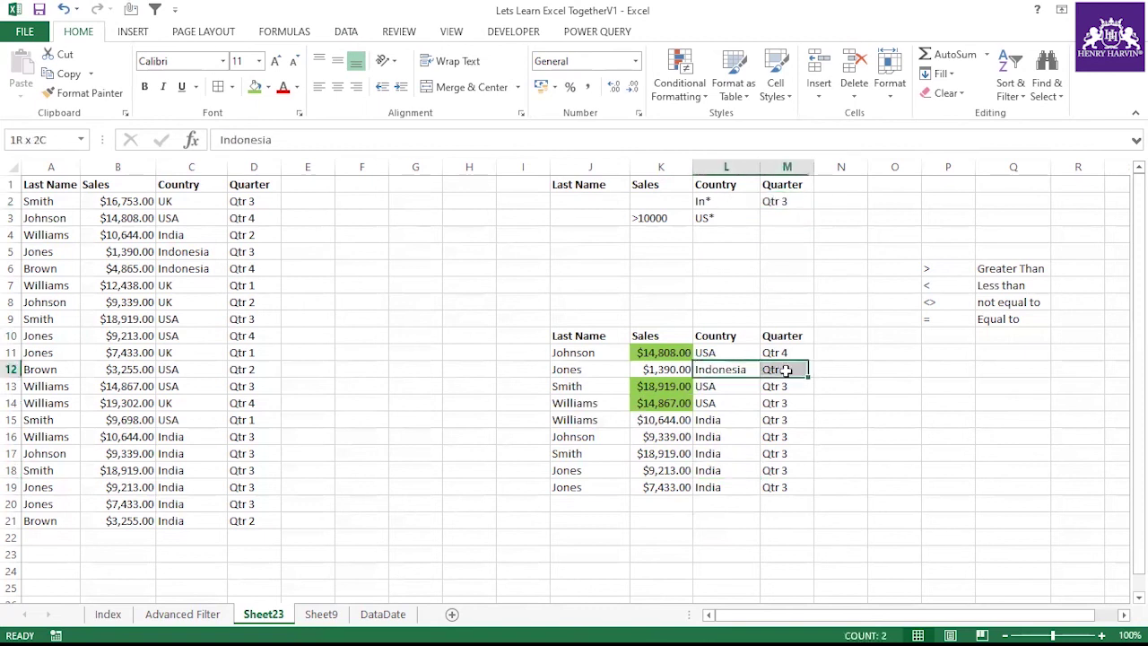
drag(722, 420, 791, 484)
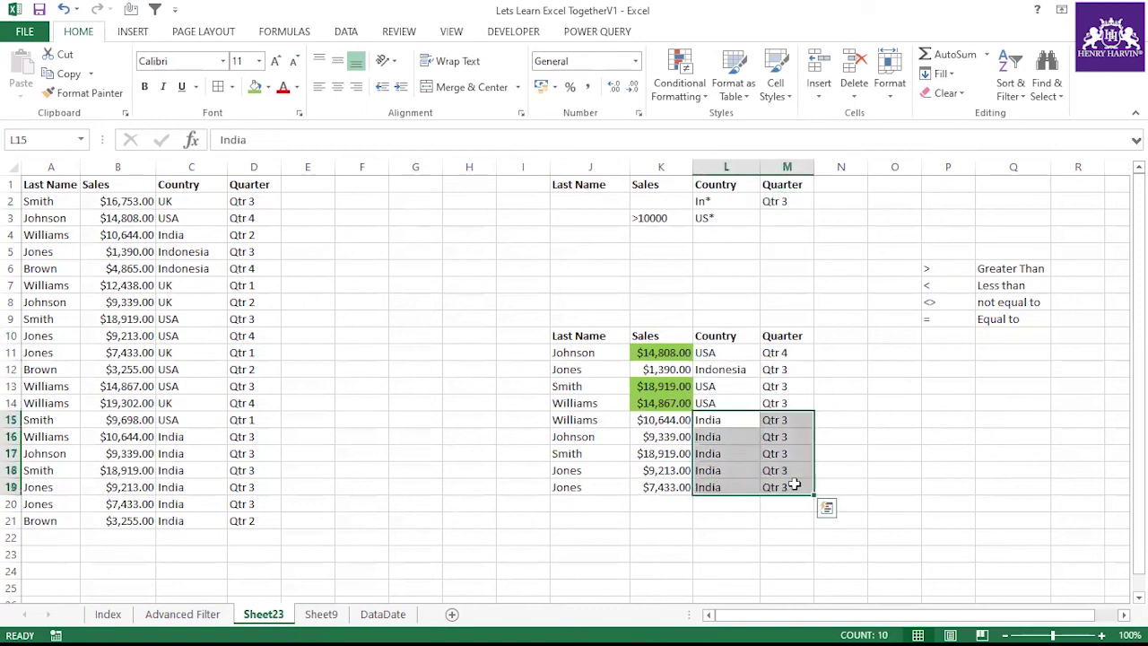
click(726, 235)
click(660, 218)
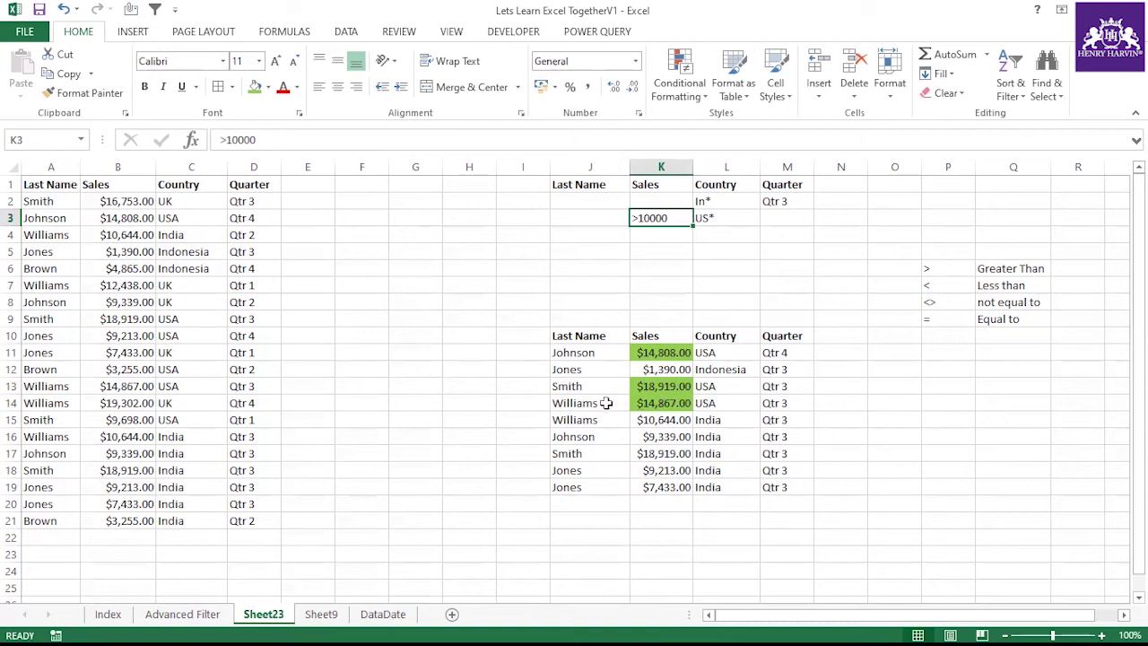
Change the quarter of the USA sales record in D13 to Qtr 2.
click(655, 403)
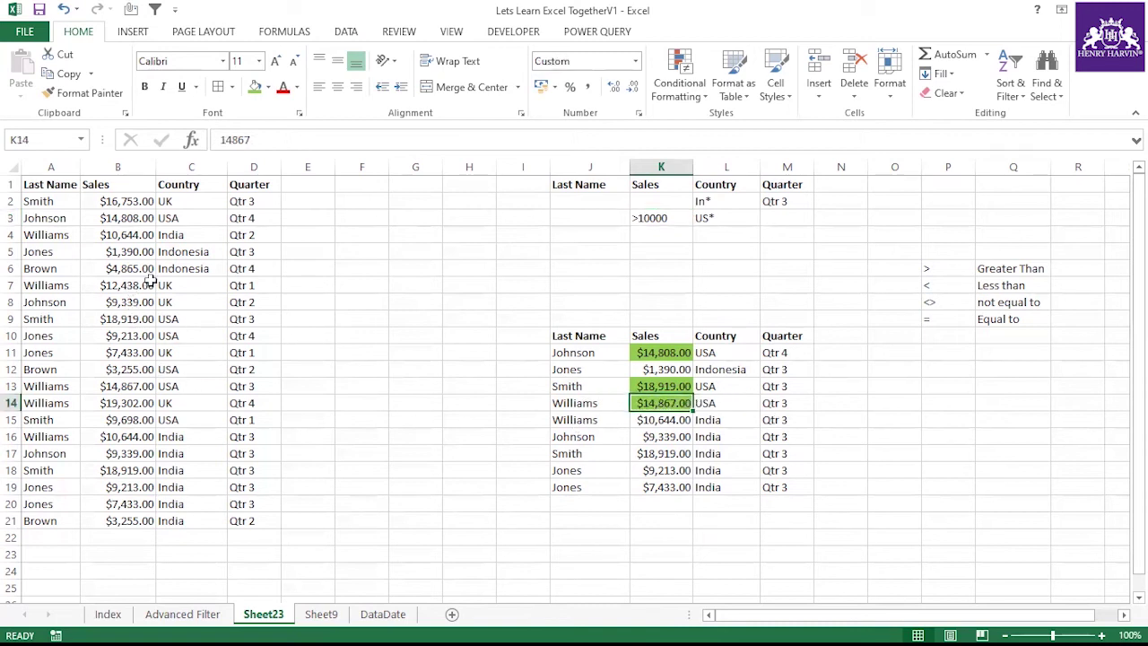
click(142, 386)
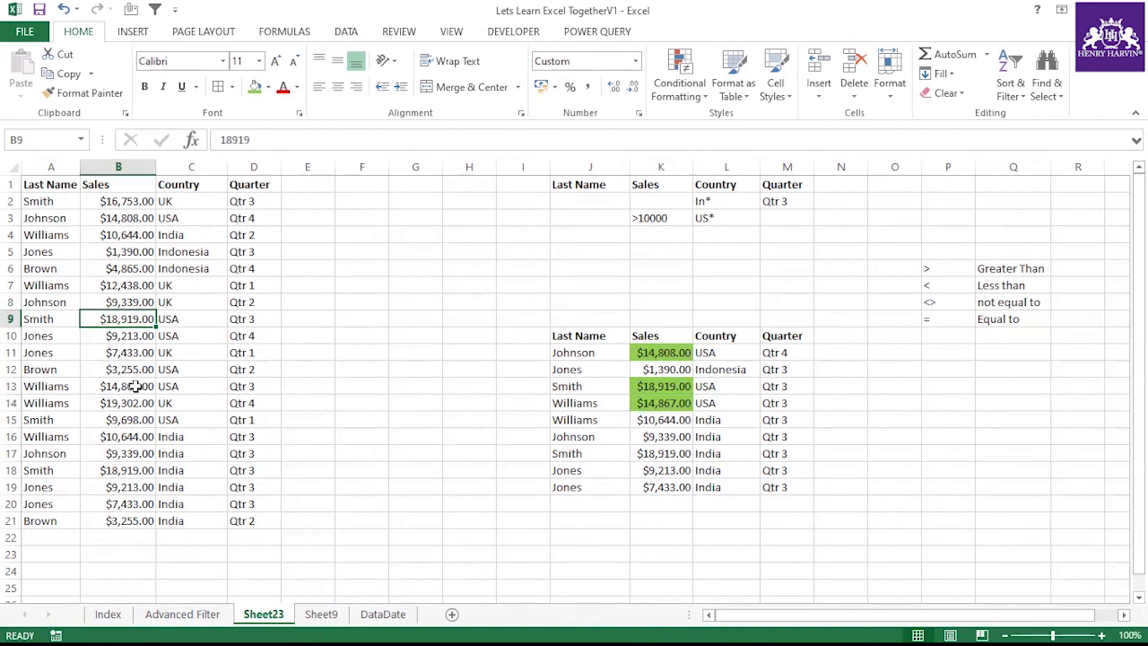
double_click(264, 385)
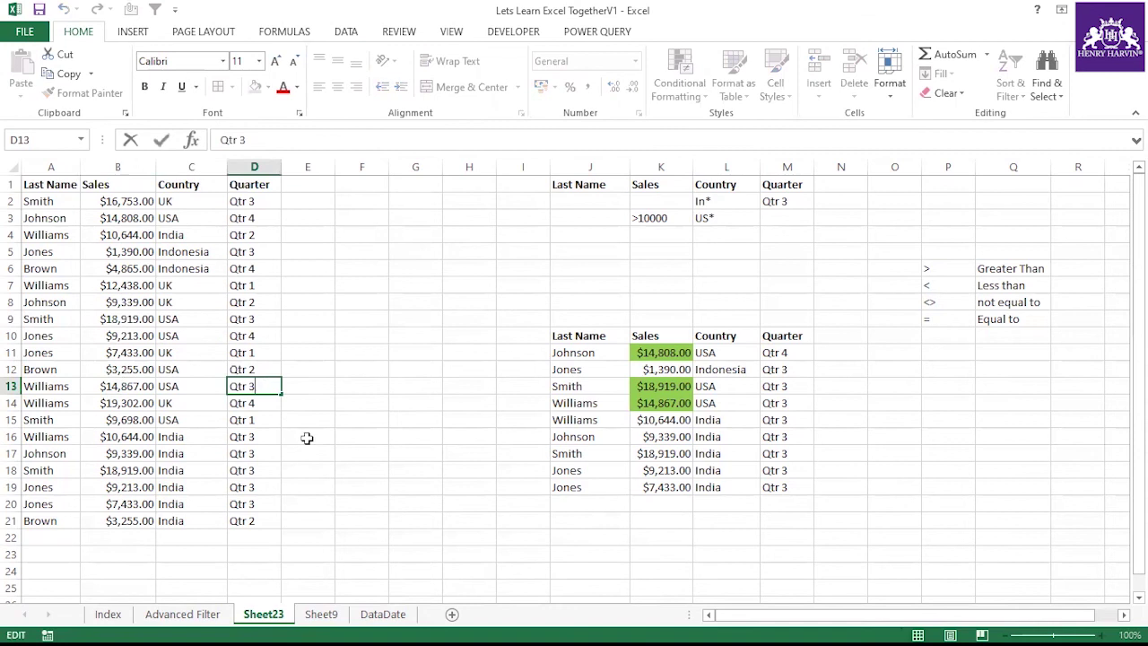
text(2)
click(607, 441)
Add Qtr 2 as the Quarter criterion for the US* row in M3.
click(769, 218)
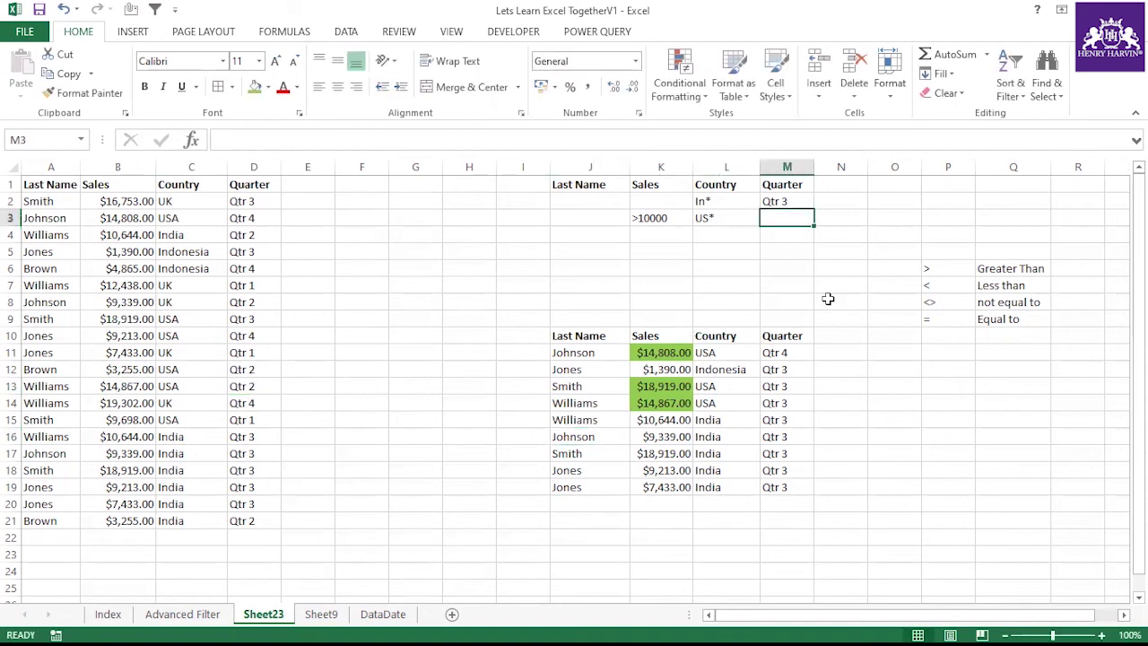
text(Qtr 3)
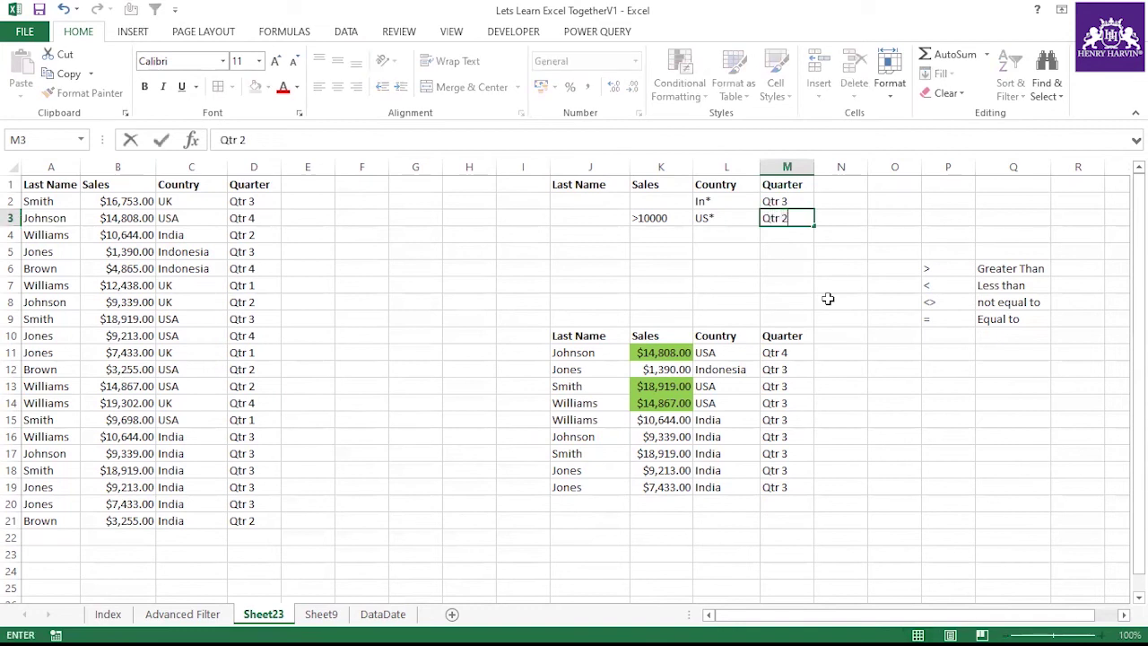
click(908, 313)
Examine the source list A1:D21 and the criteria range J1:M3 to see how each is laid out.
drag(32, 185, 258, 520)
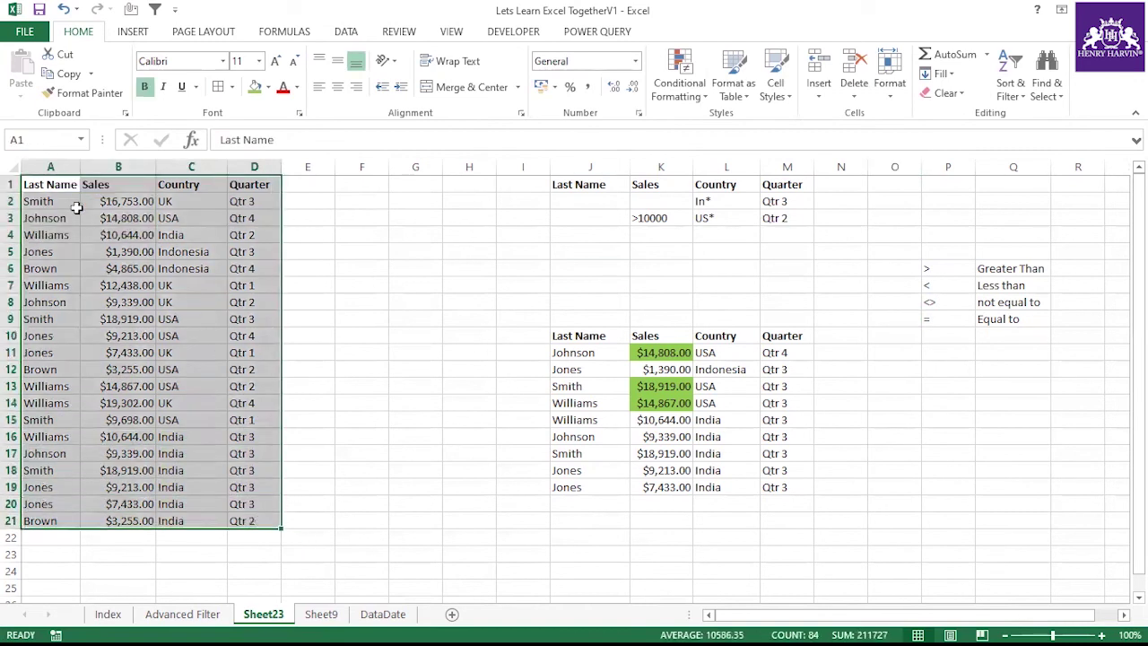
drag(53, 186, 257, 516)
drag(56, 184, 257, 521)
scroll(130, 428, down, 10)
scroll(134, 435, up, 4)
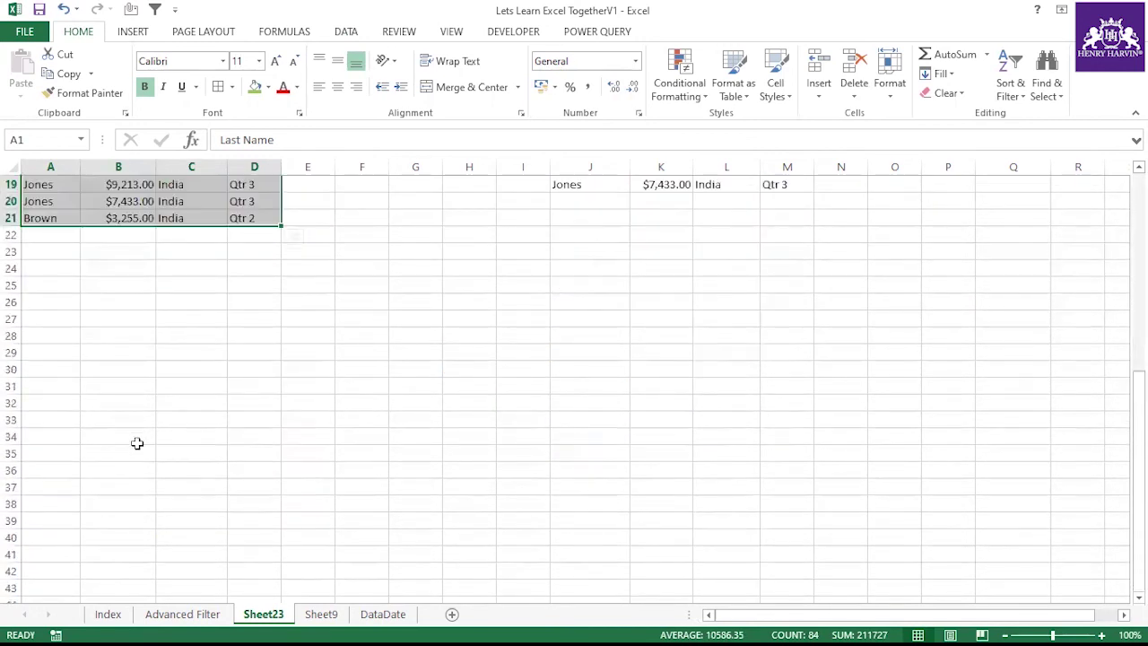
scroll(137, 443, up, 6)
drag(574, 182, 787, 220)
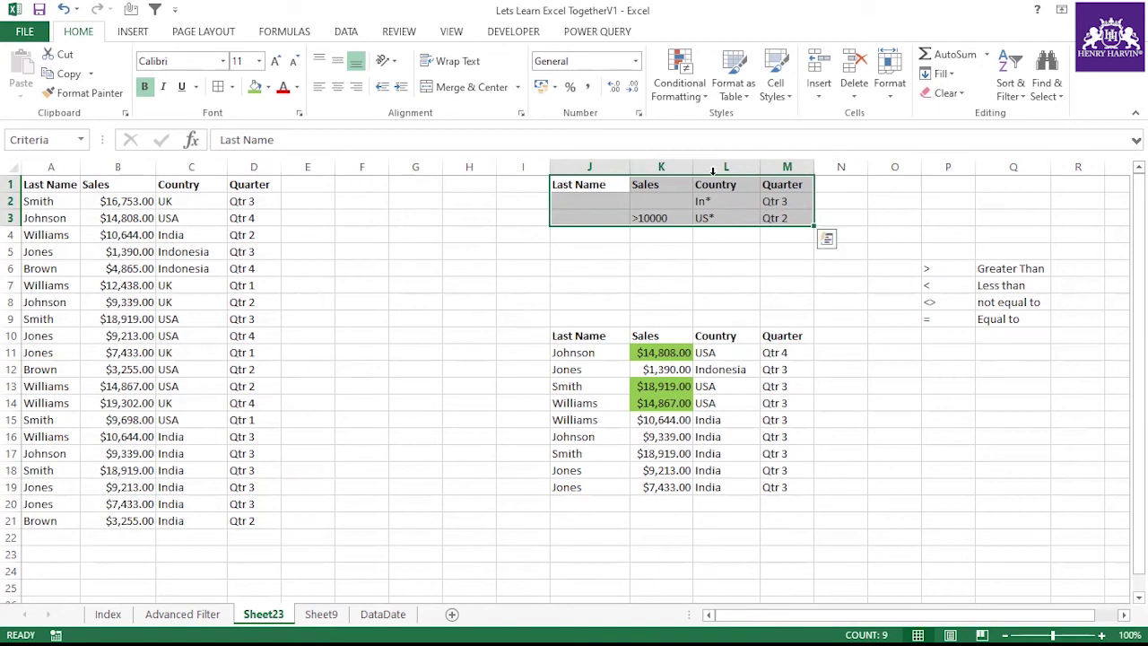
drag(606, 198, 782, 249)
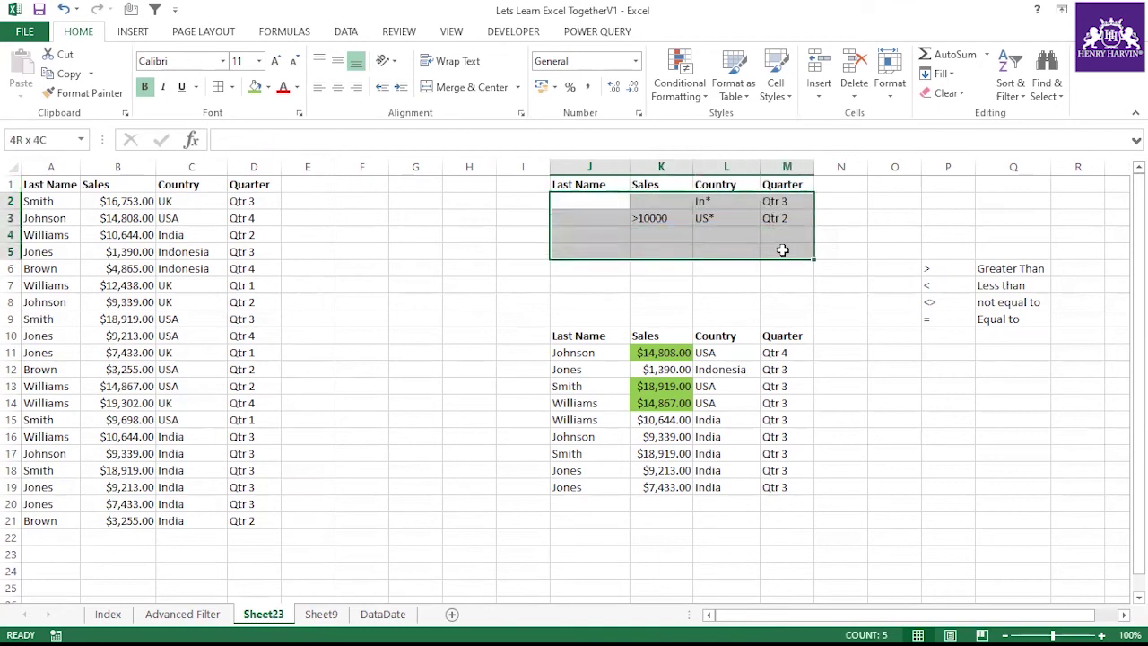
Widen column L slightly and review the extracted records in J10:M19 against the criteria block.
drag(692, 173, 691, 173)
drag(759, 166, 812, 170)
drag(579, 336, 780, 484)
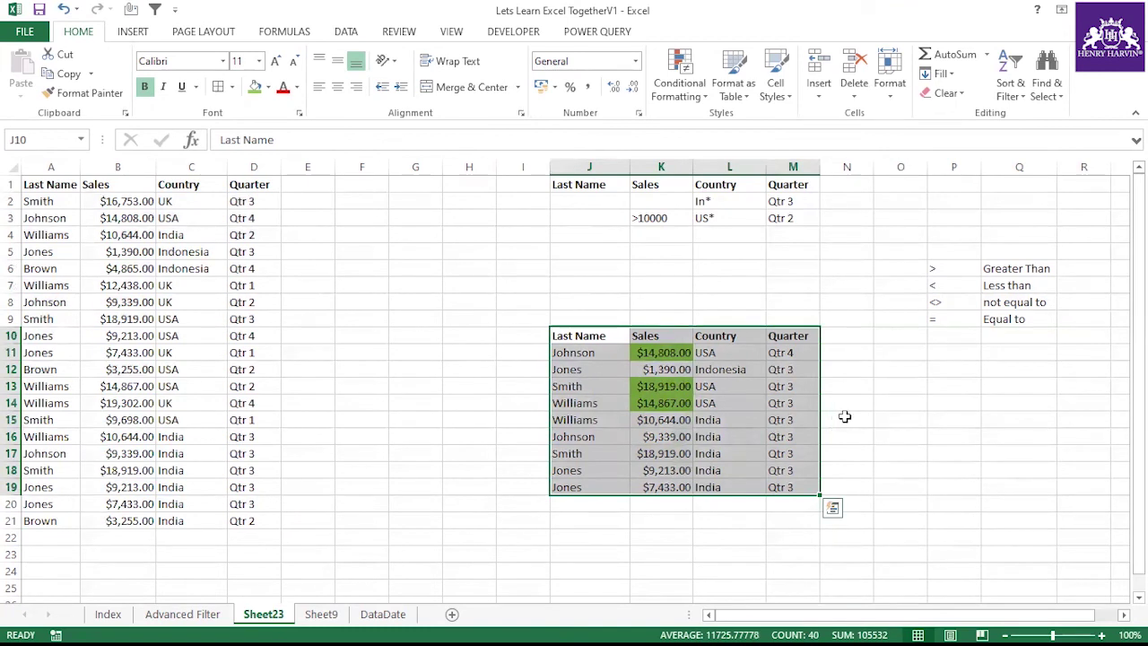
drag(588, 184, 777, 228)
Rerun Advanced Filter on A1:D21 with criteria J1:M3, copying the matches to J10:M10, and select the extracted records.
click(479, 220)
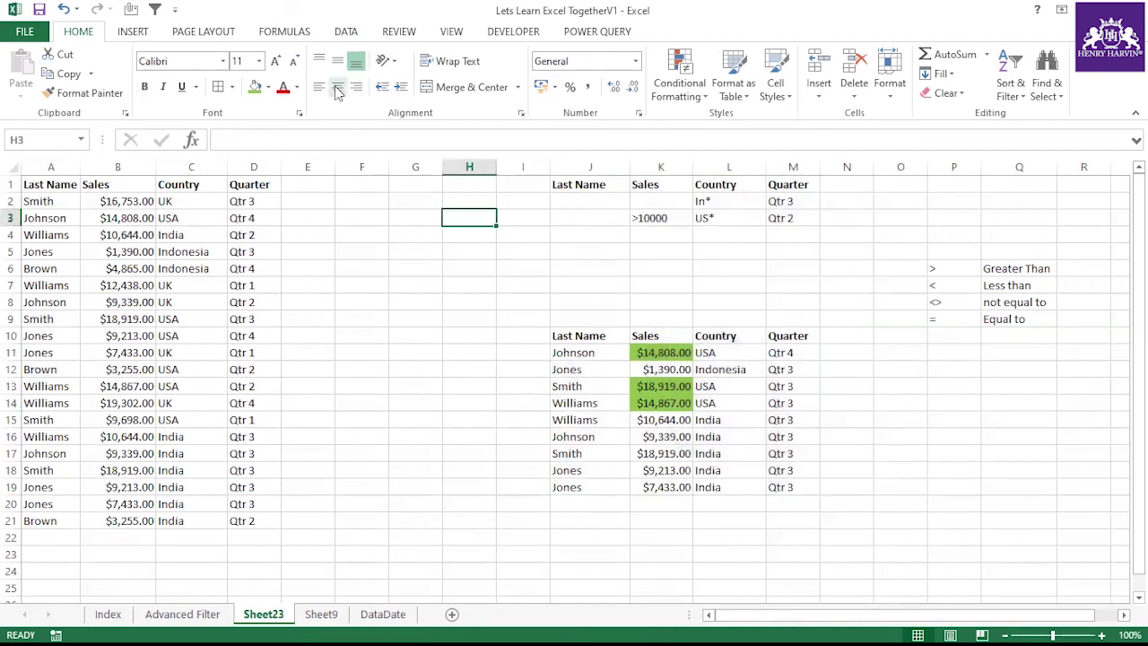
click(350, 32)
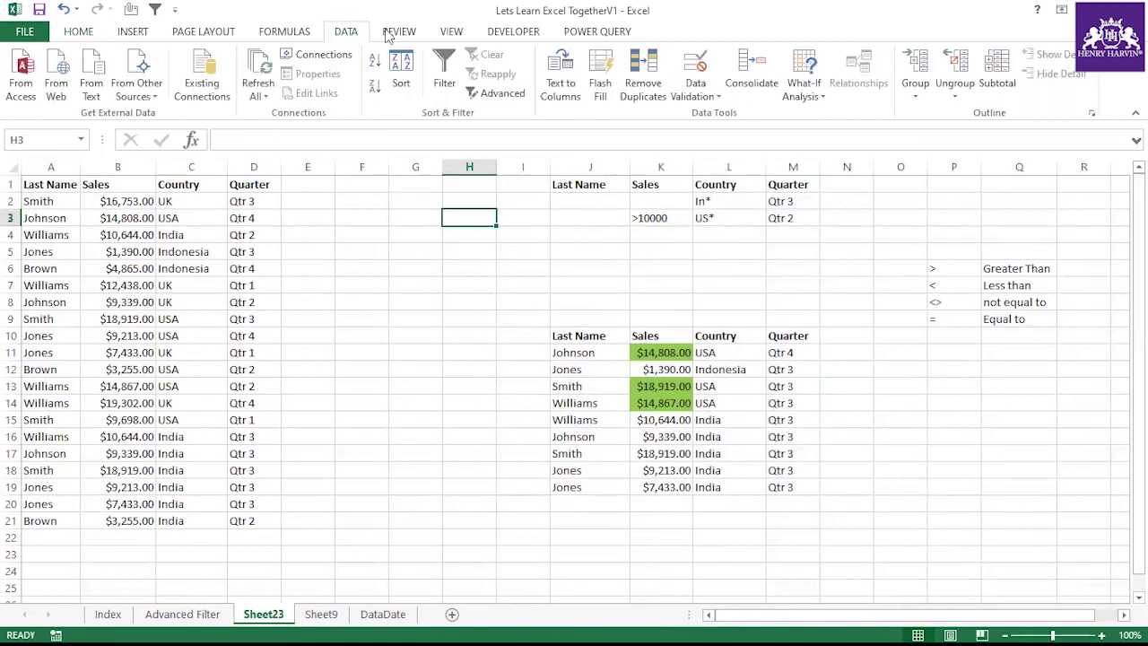
click(500, 92)
click(238, 206)
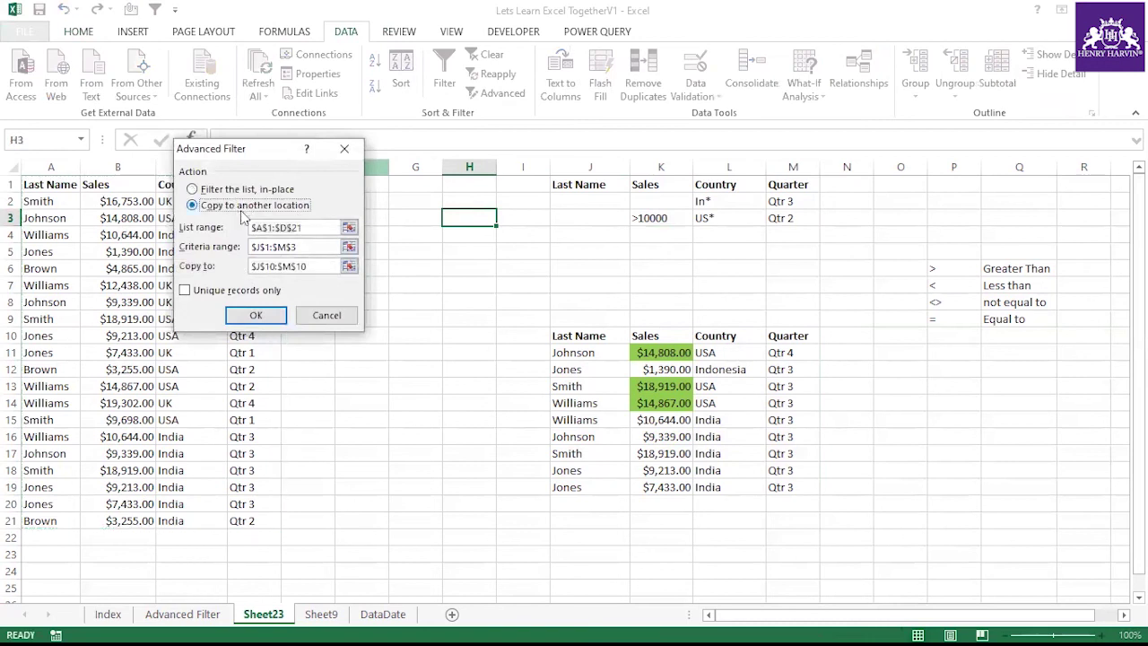
click(312, 228)
click(306, 245)
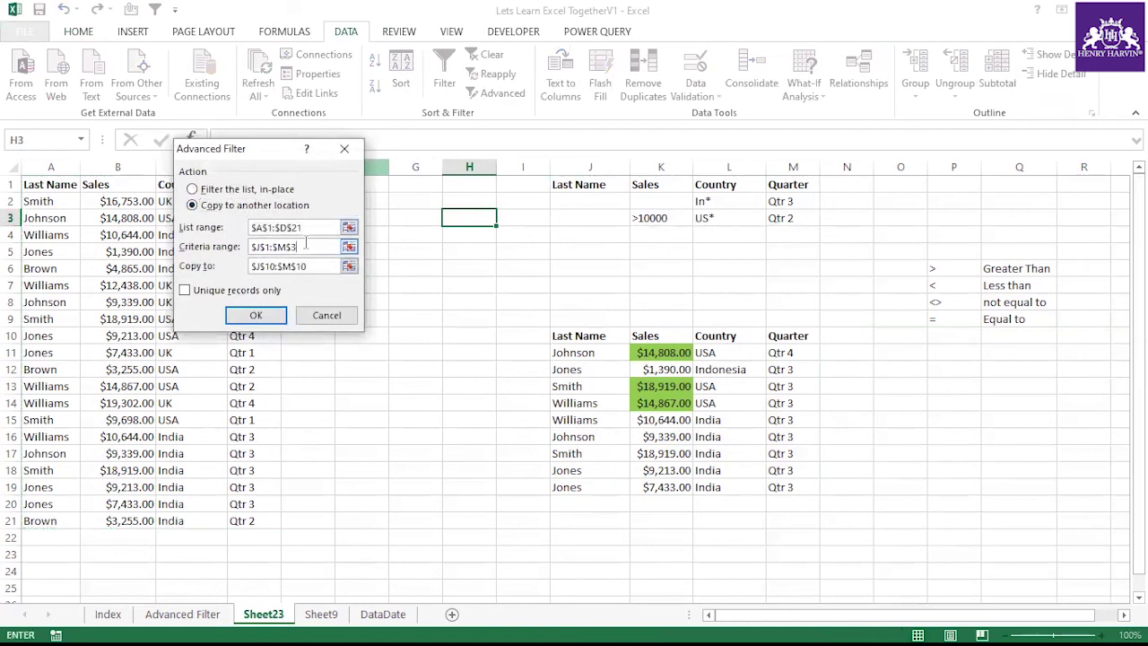
click(306, 266)
click(257, 315)
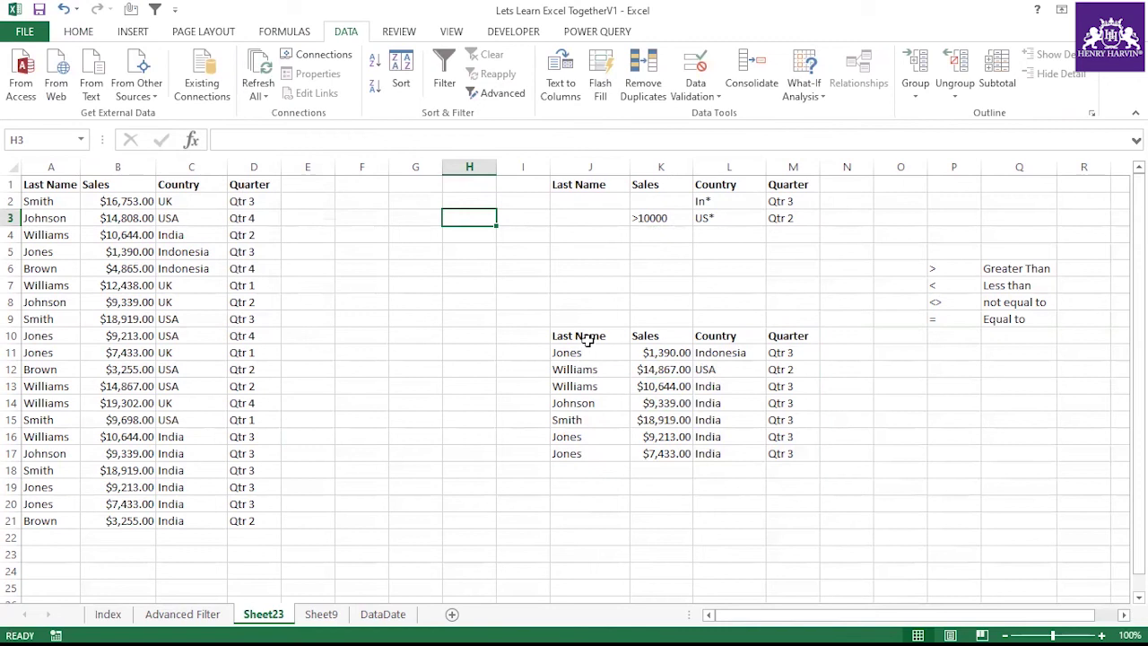
drag(572, 351, 781, 449)
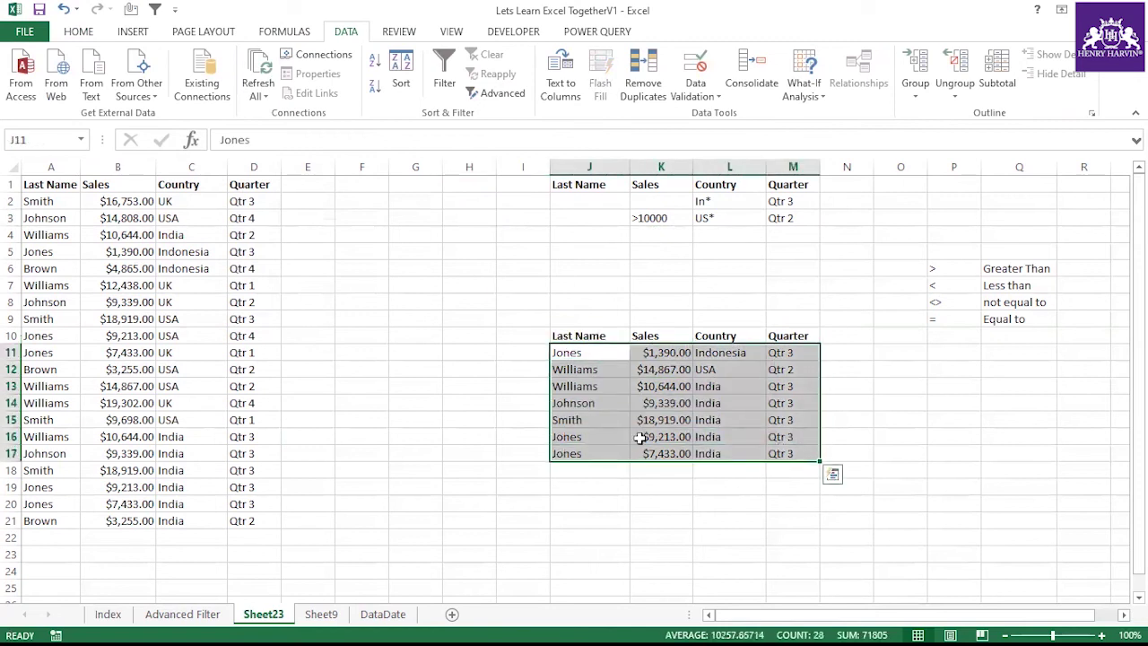
Review the extracted records in J10:M17, checking the individual India and USA rows.
drag(565, 351, 800, 460)
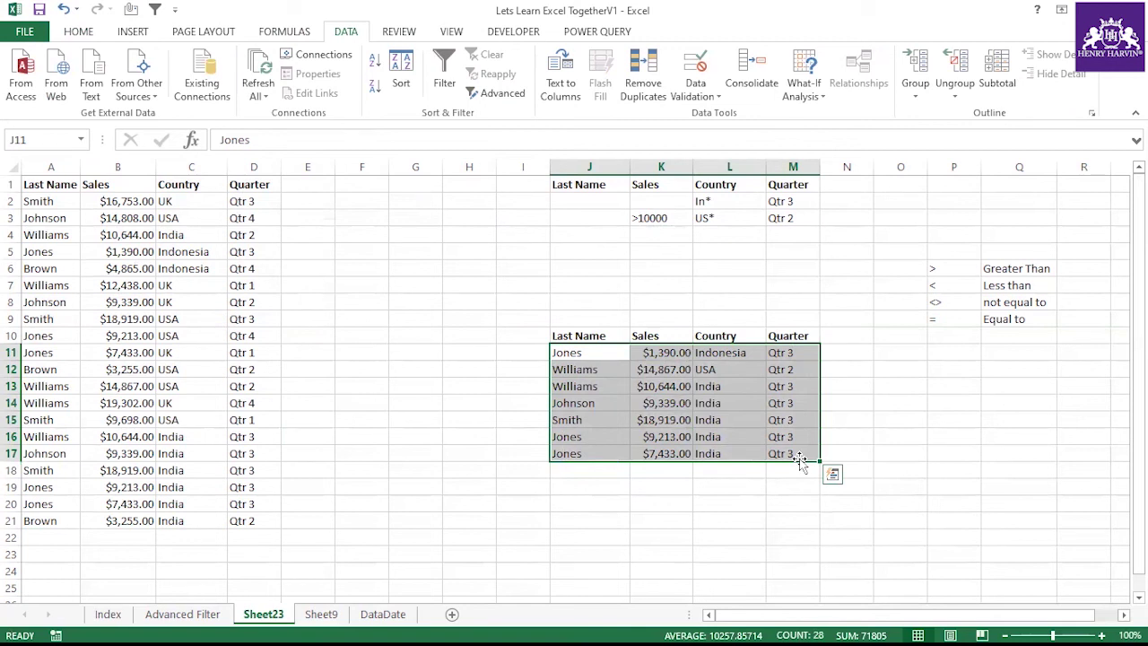
drag(582, 388, 778, 385)
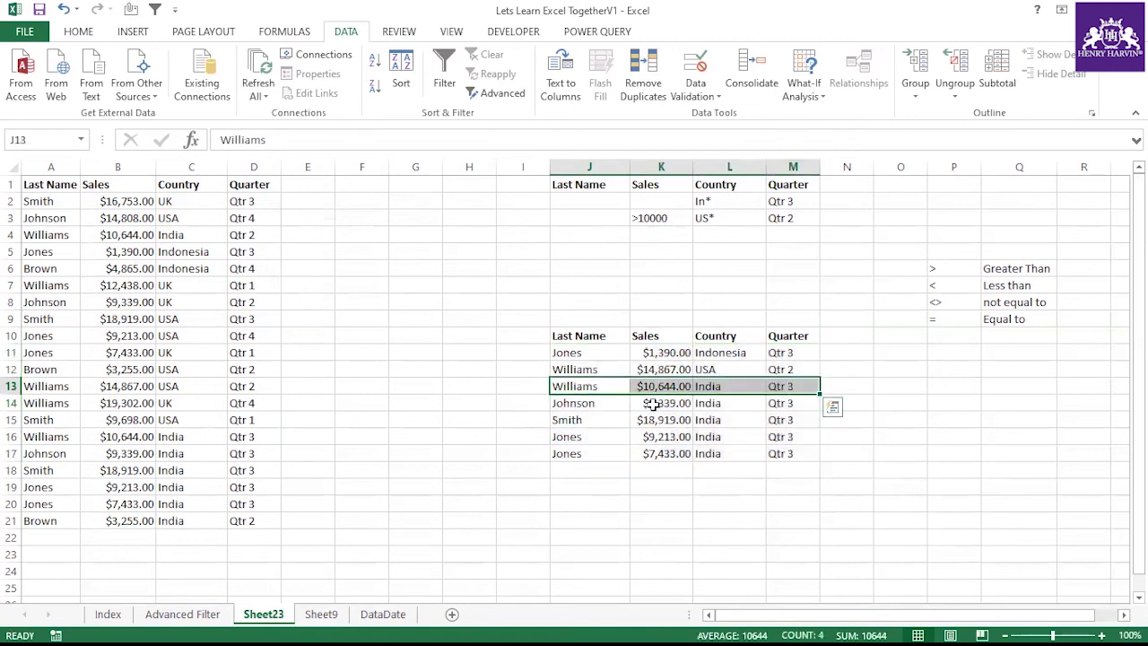
click(590, 419)
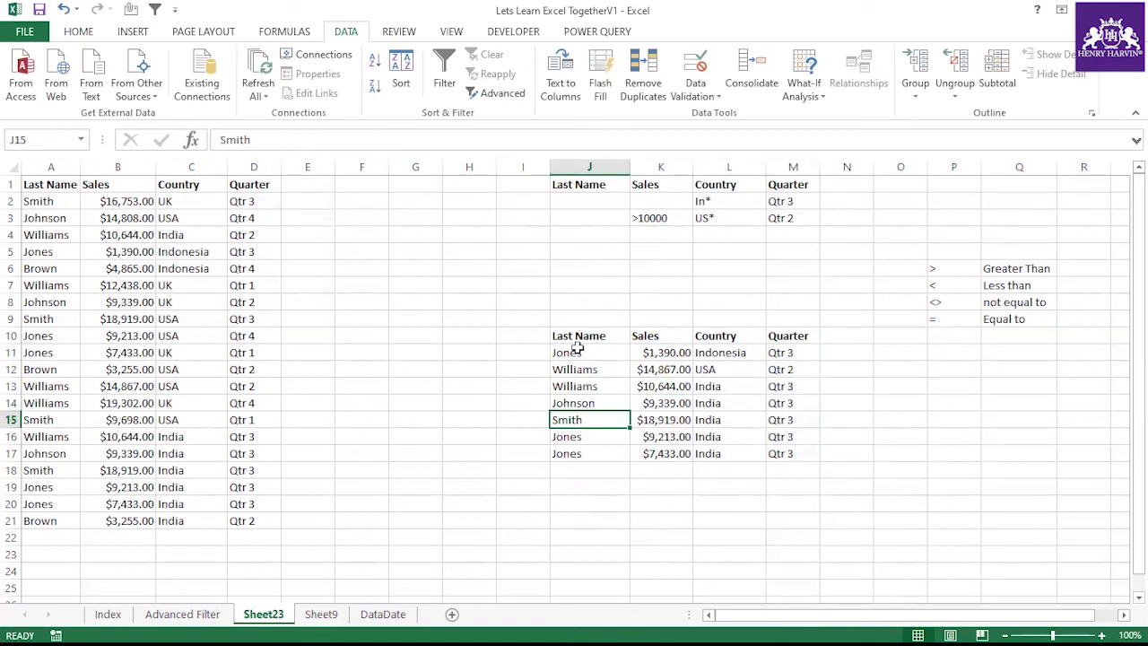
drag(568, 342, 793, 544)
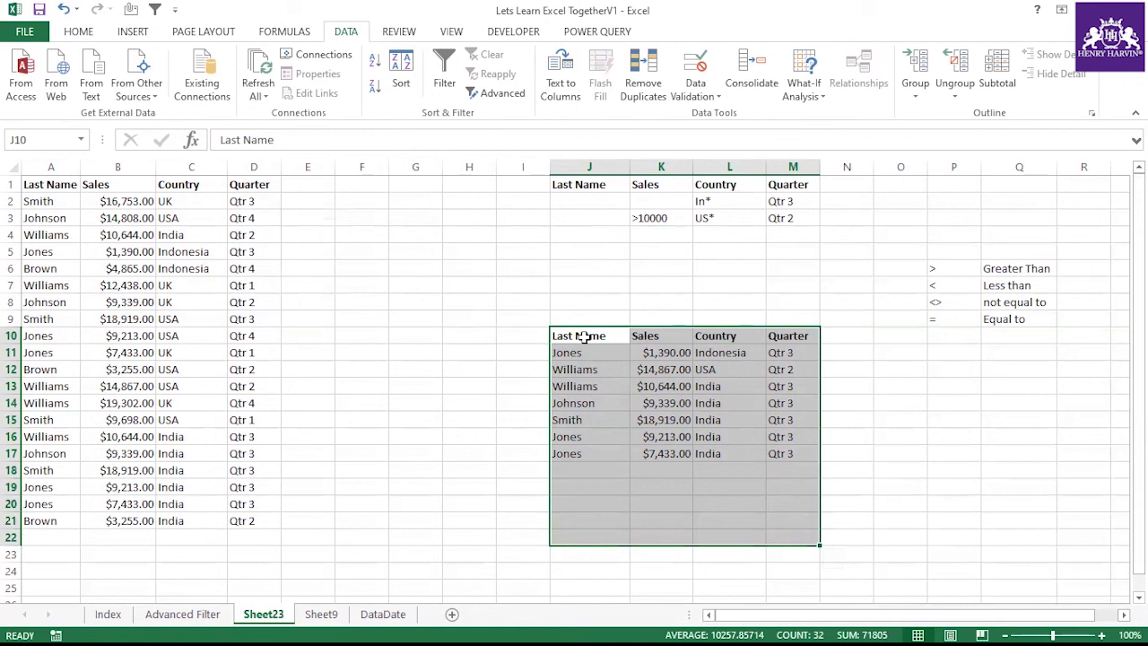
drag(583, 336, 795, 456)
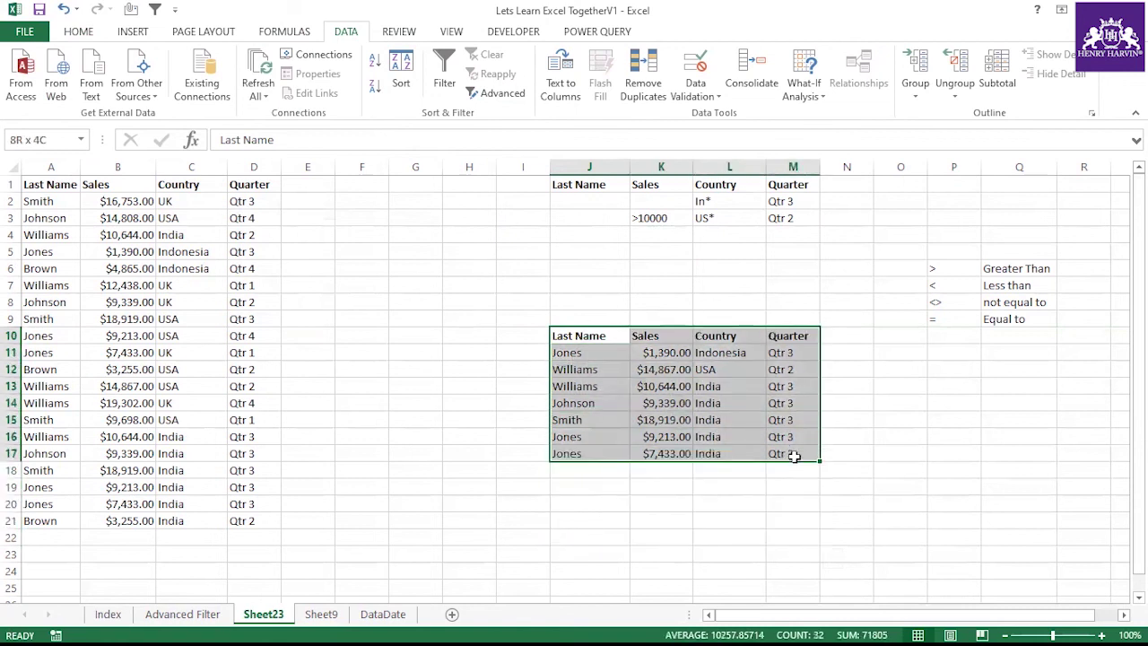
drag(581, 342, 809, 553)
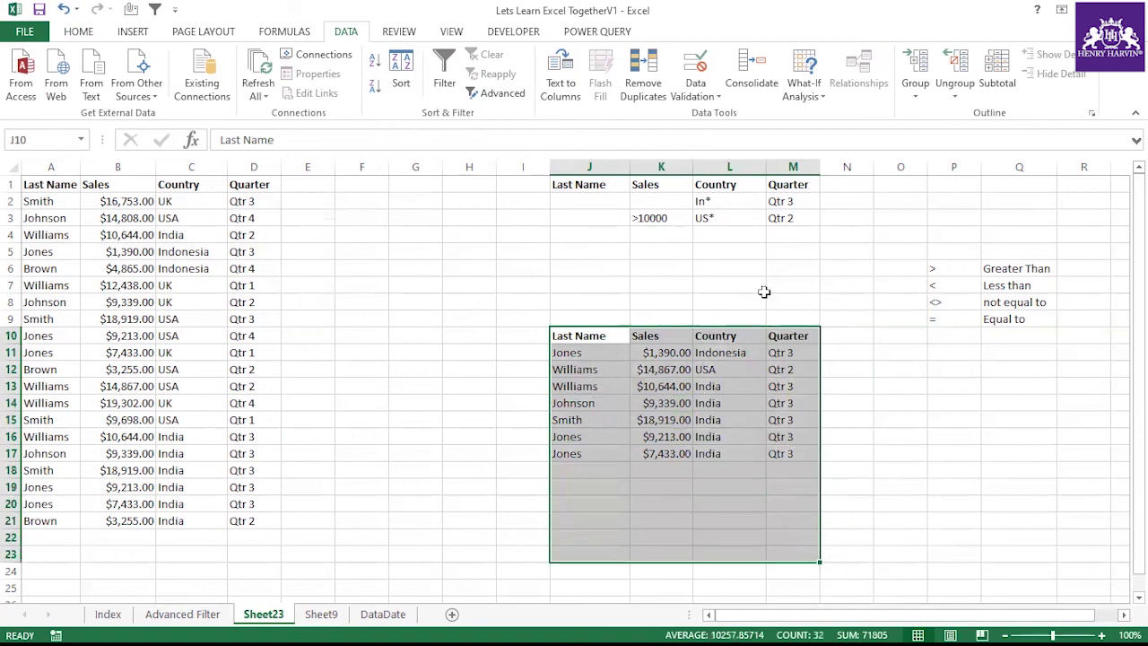
click(564, 367)
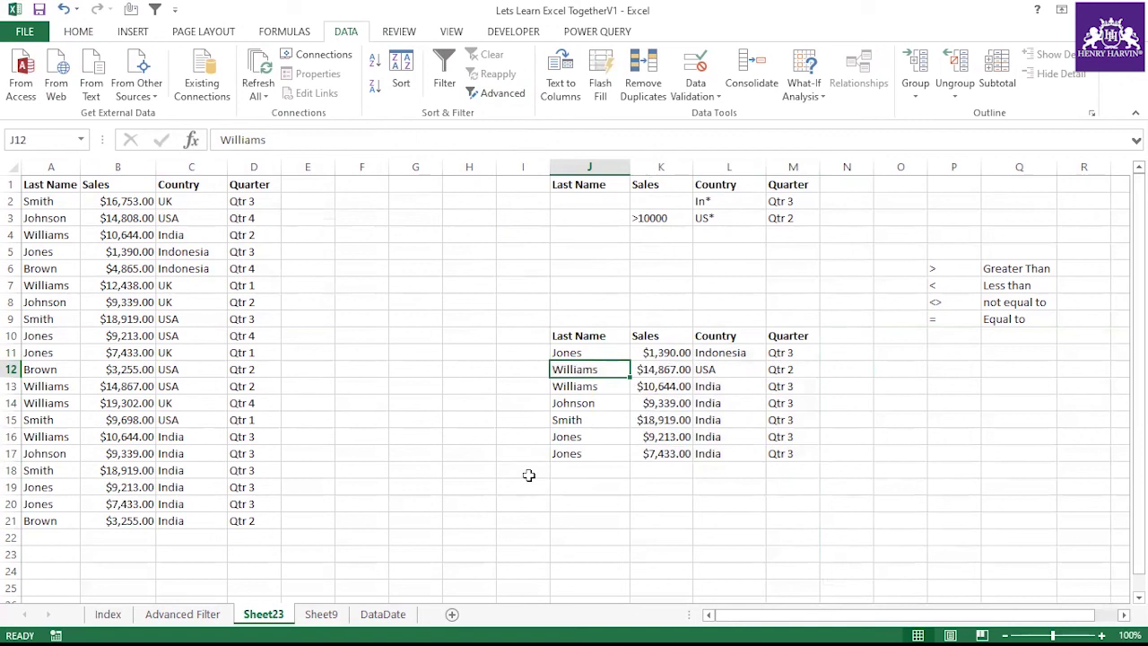
click(599, 484)
Compare the USA record in row 12 with the two criteria rows J2:M2 and J3:M3.
click(659, 218)
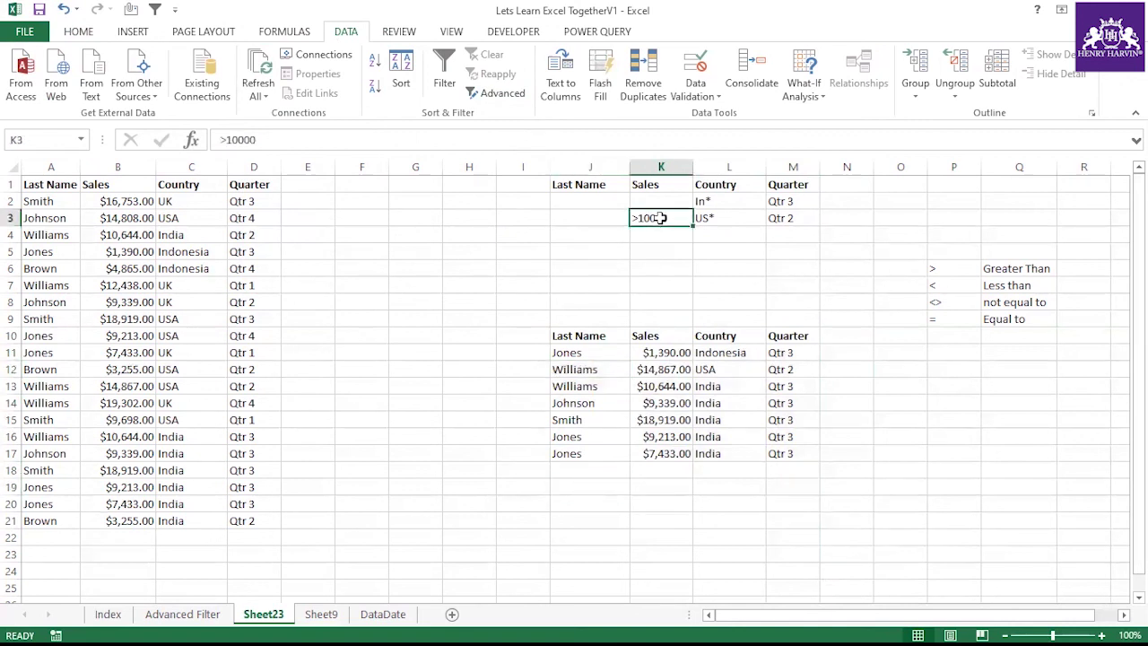
click(778, 222)
click(728, 216)
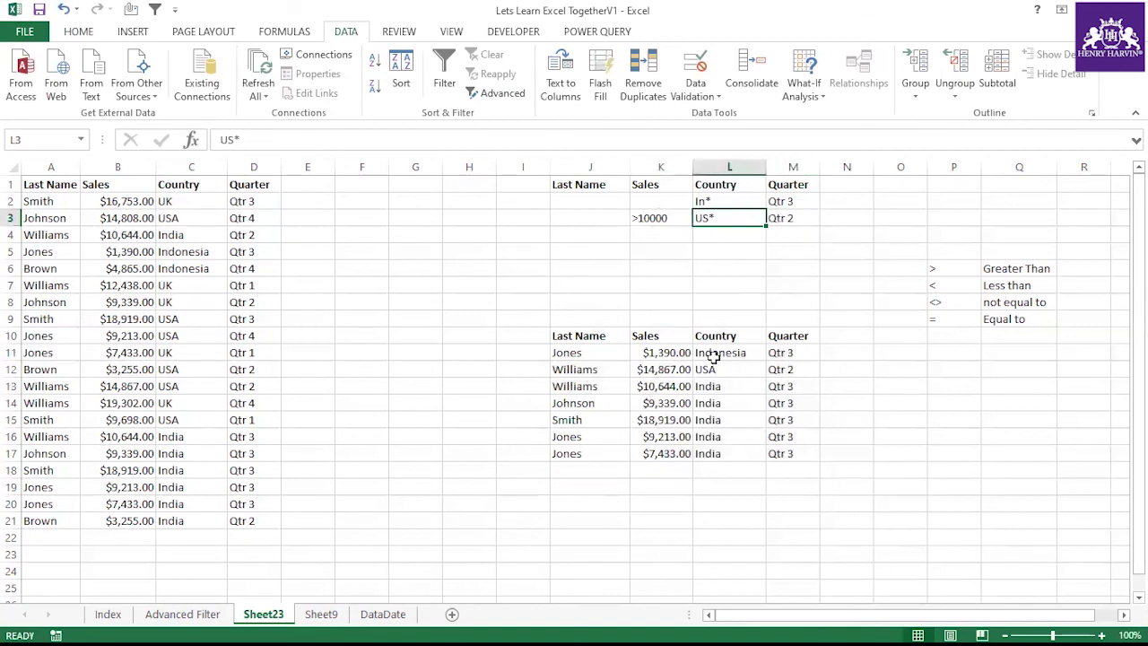
drag(588, 369, 795, 368)
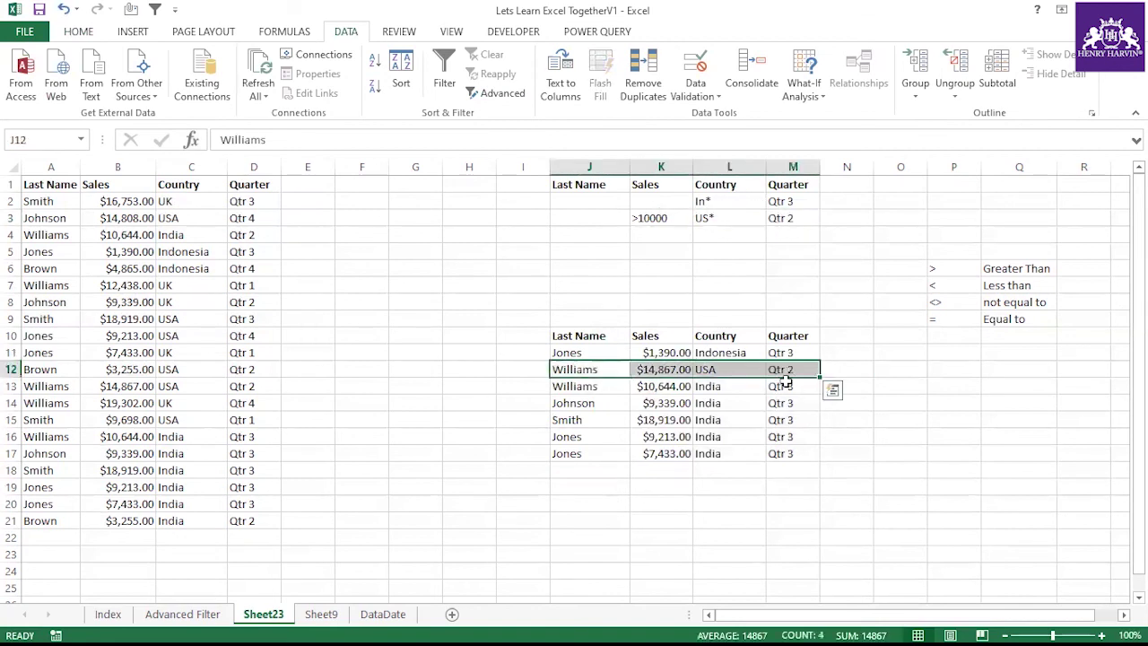
click(742, 432)
drag(576, 201, 818, 204)
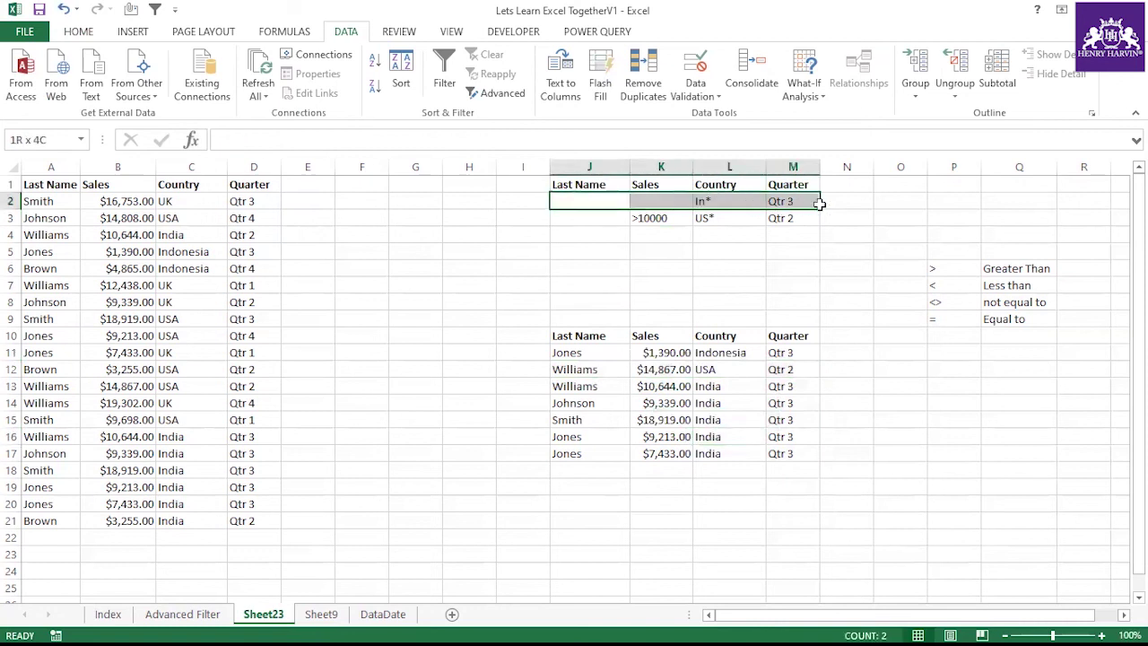
drag(581, 218, 806, 219)
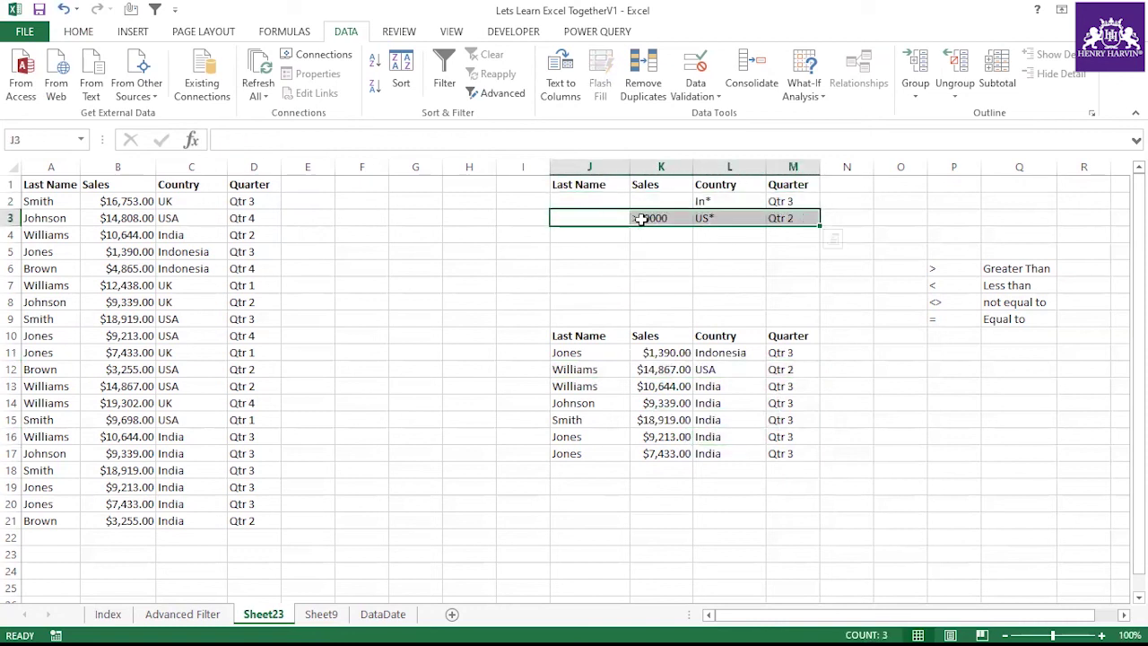
Clear the >10000 Sales and US* Country criteria from K3:L3 and review the remaining criteria rows.
drag(640, 218, 699, 218)
key(Delete)
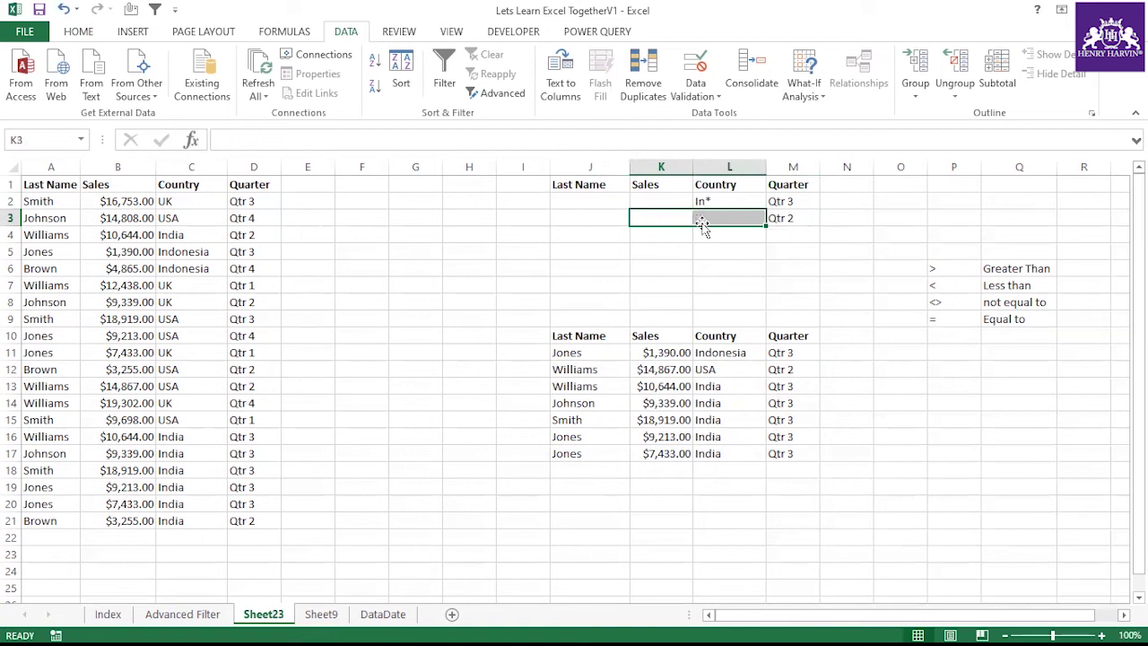
click(670, 315)
drag(572, 200, 806, 206)
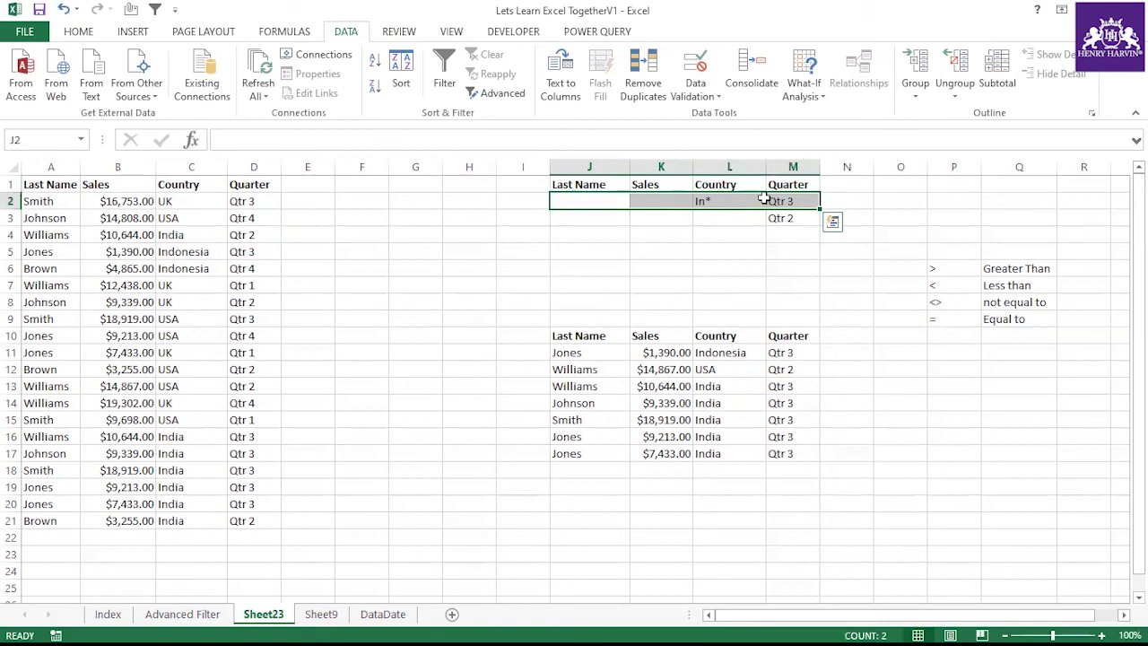
drag(586, 217, 795, 220)
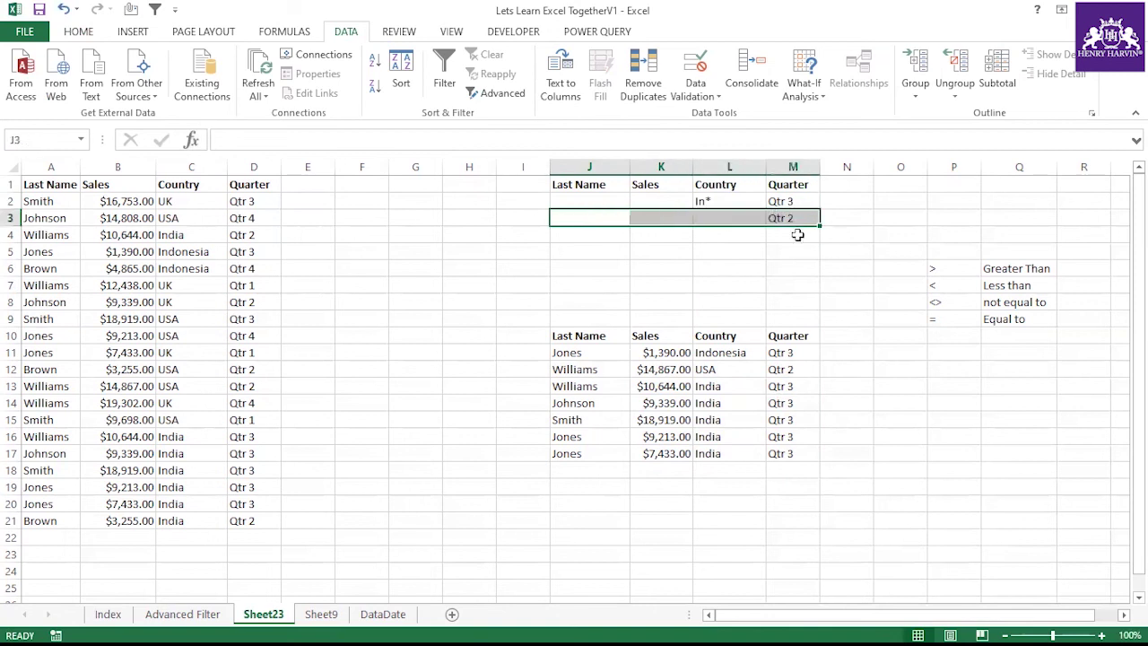
click(737, 280)
Rerun Advanced Filter on A1:D21 with criteria J1:M3, copying the matches to J10:M10.
click(491, 94)
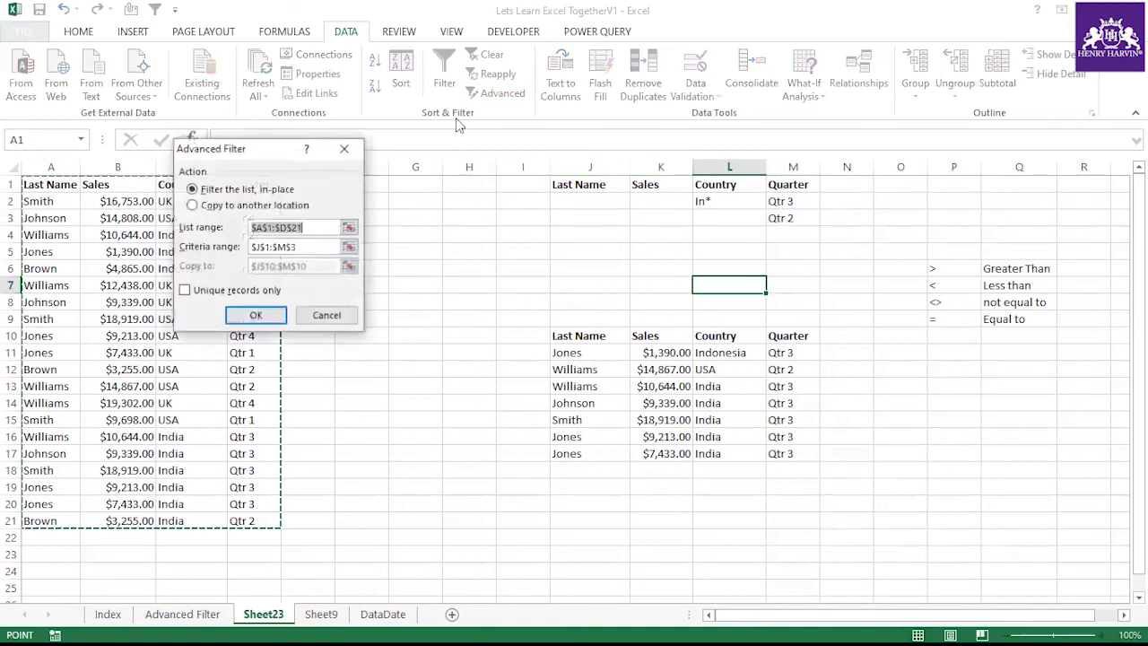
click(217, 204)
click(313, 230)
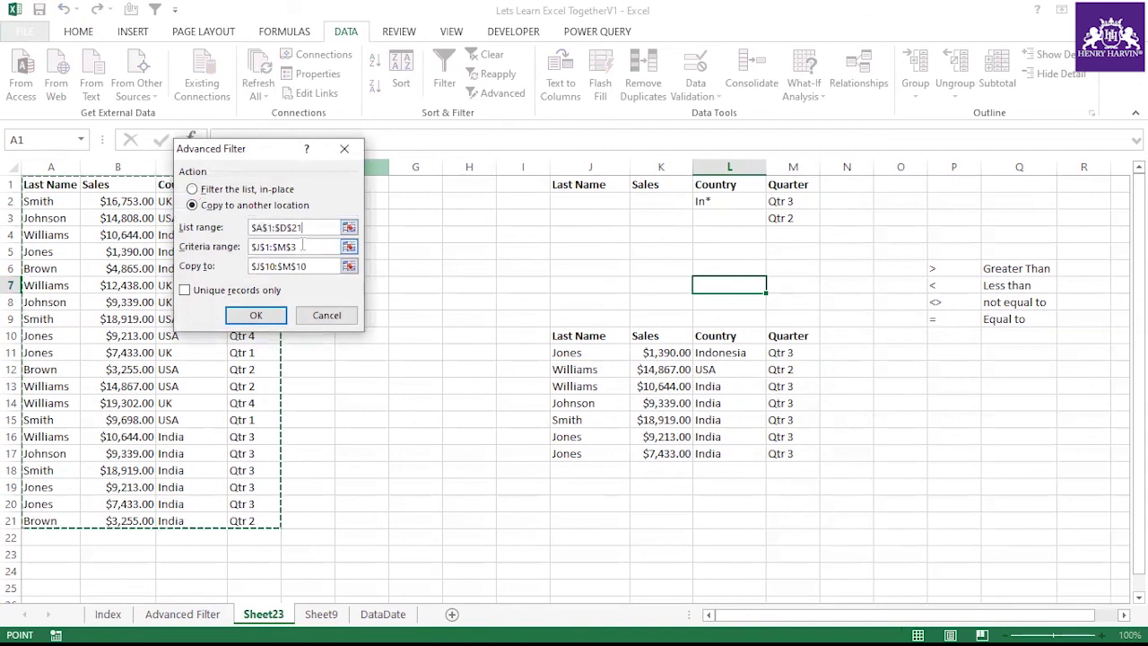
click(307, 265)
click(255, 314)
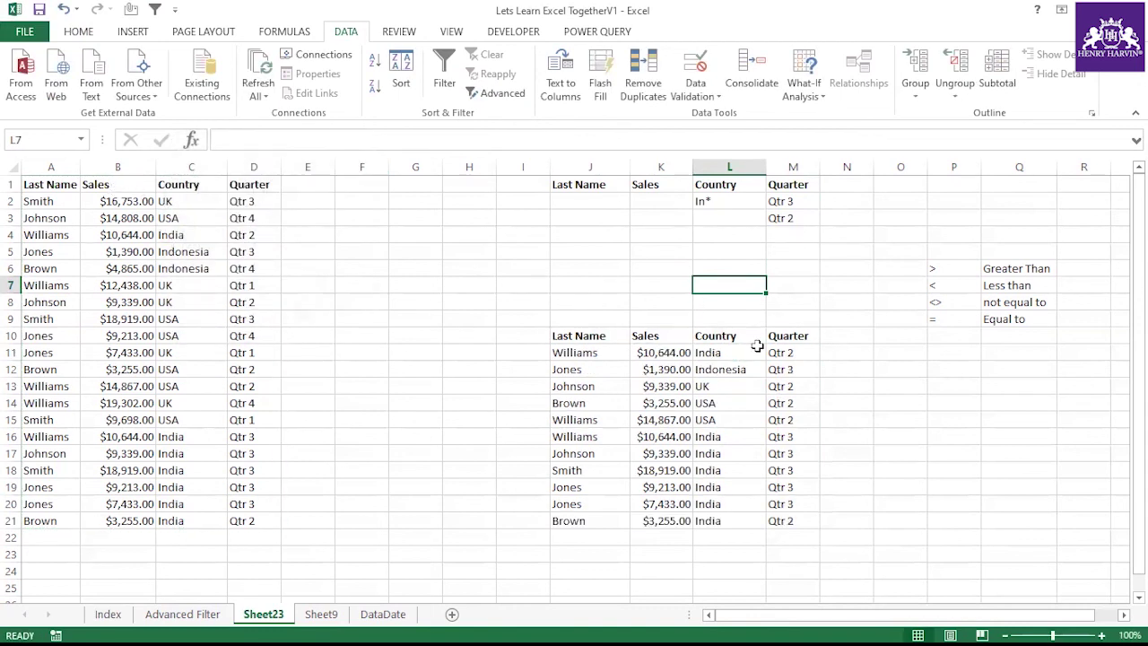
Filter the source list's Quarter column to Qtr 2 only, inspect the matching rows, and remove the filter.
click(75, 185)
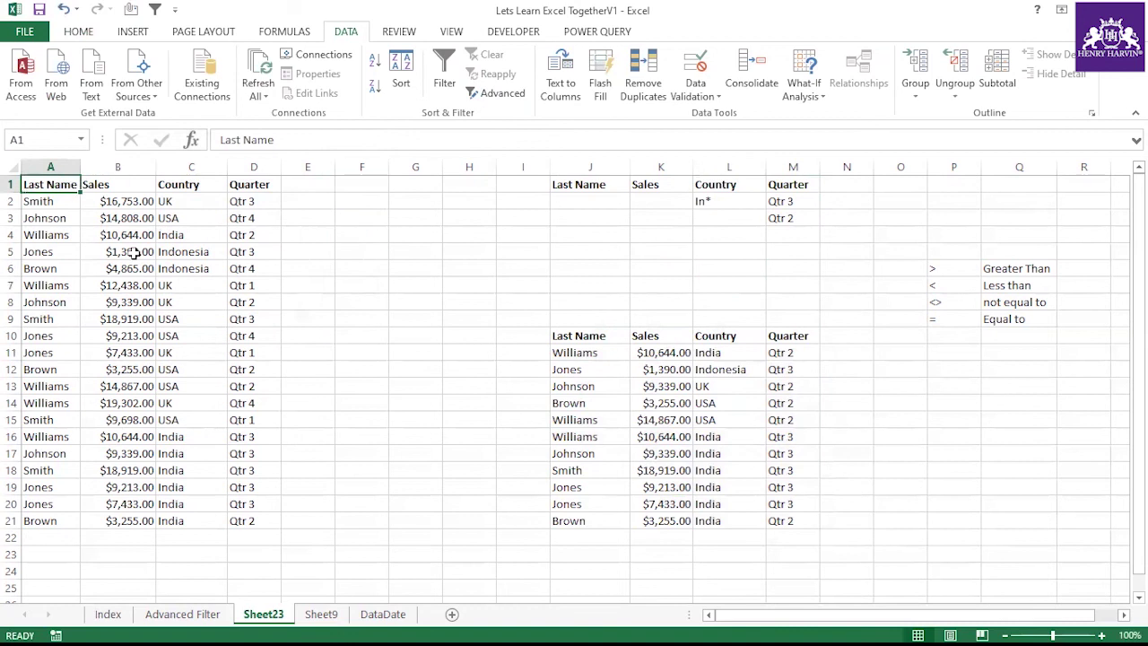
key(ctrl+shift+l)
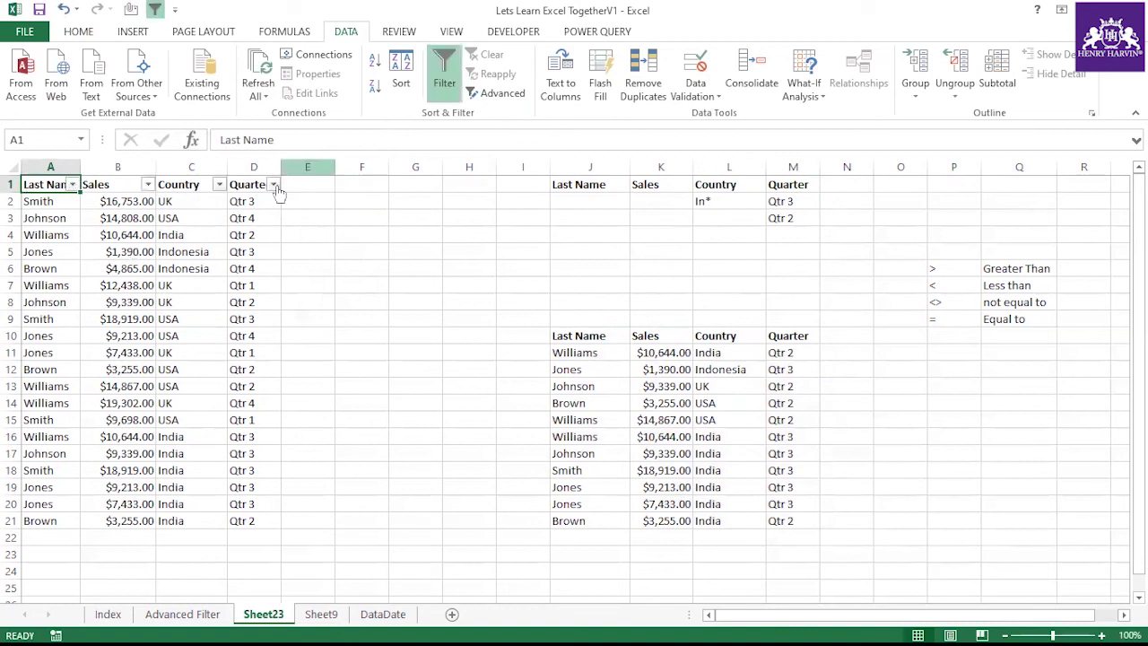
click(273, 184)
click(132, 347)
click(122, 374)
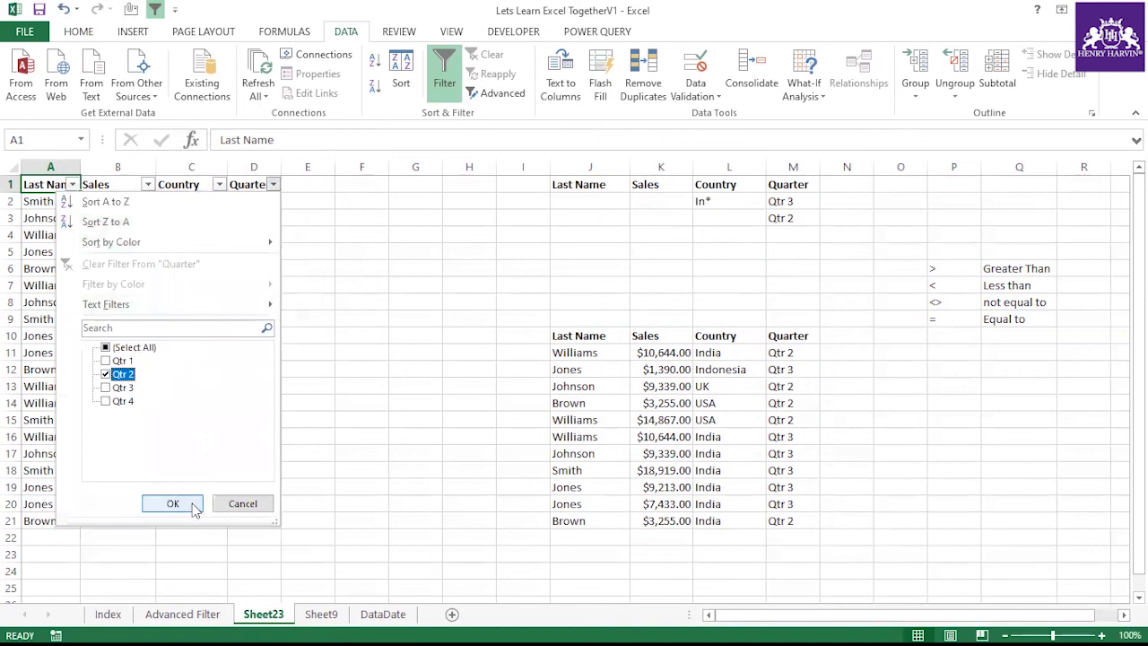
click(172, 503)
drag(244, 201, 245, 267)
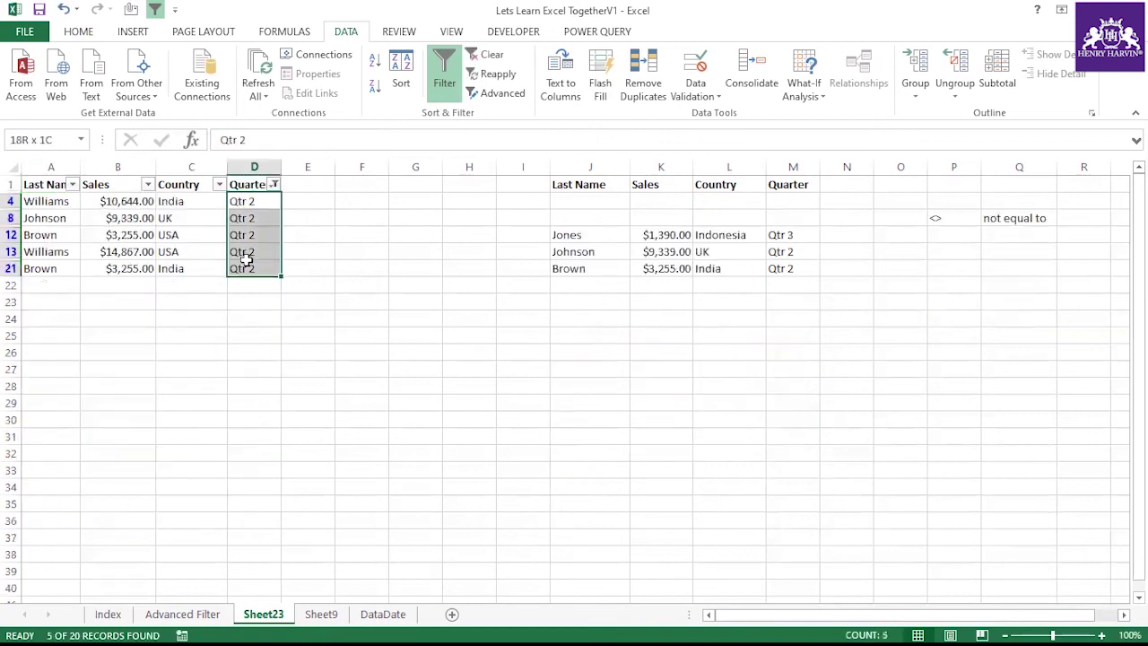
click(246, 184)
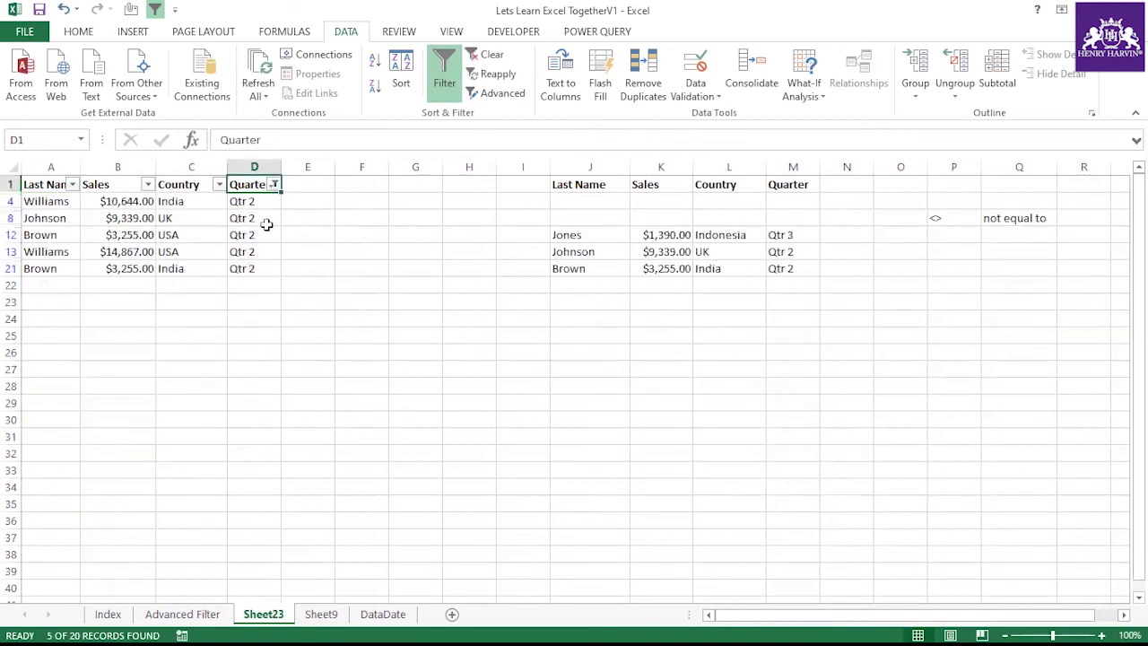
key(ctrl+shift+l)
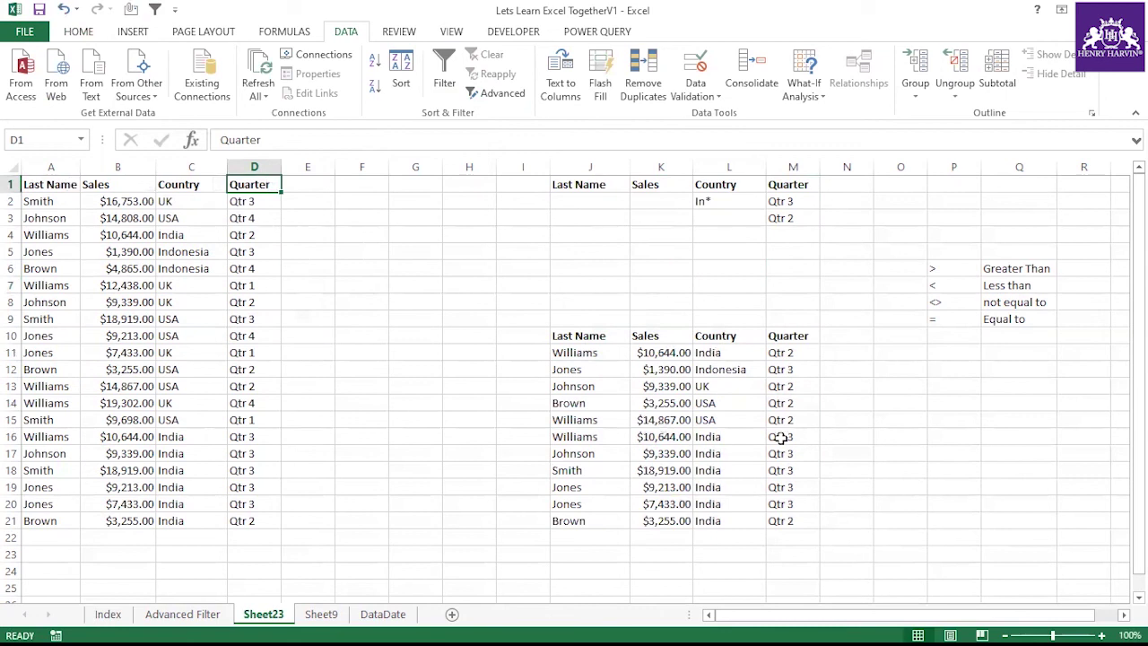
Check the Qtr 2 entries in the extracted Quarter column and select the whole result block J10:M21.
click(802, 359)
click(800, 383)
click(805, 402)
click(804, 419)
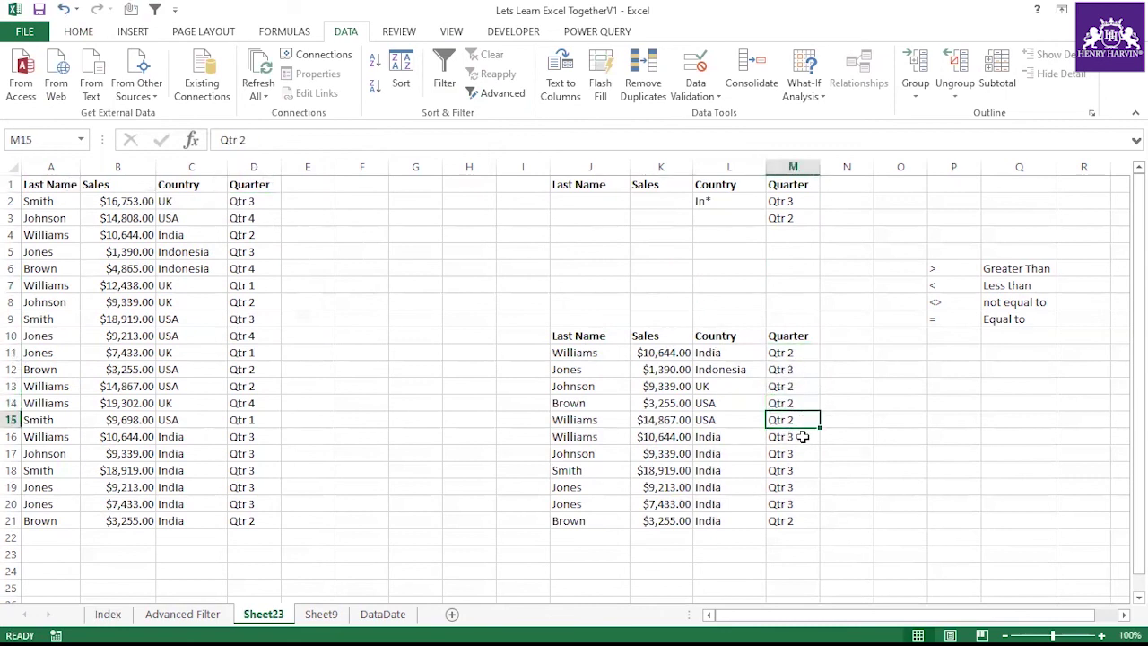
click(801, 519)
drag(594, 333, 791, 525)
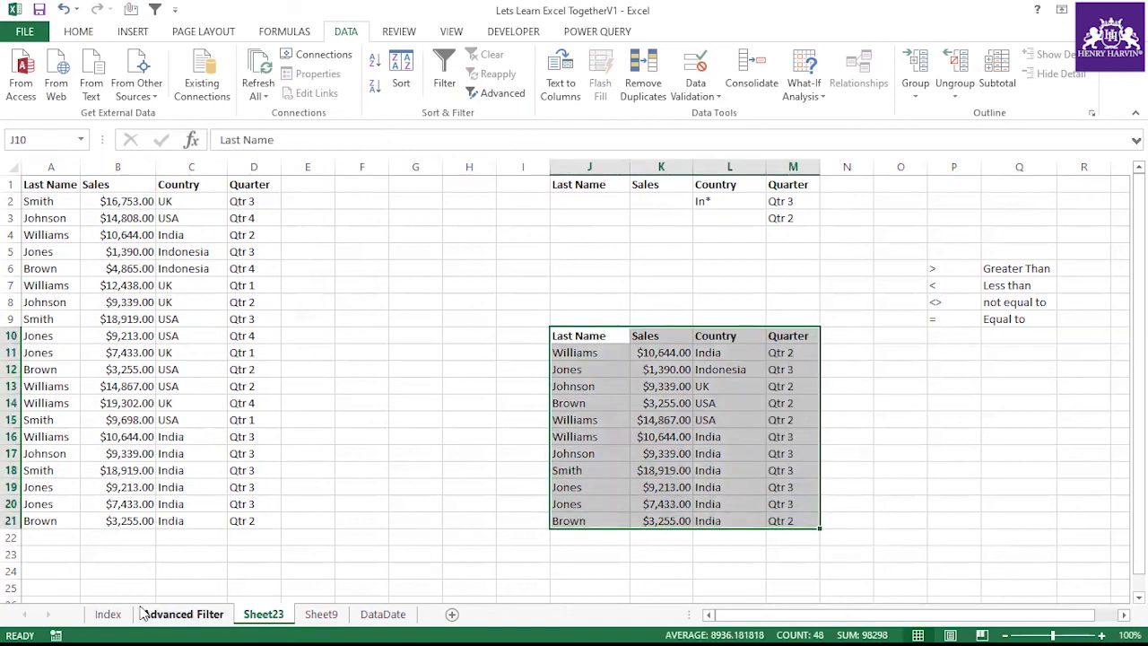
Switch to the DataDate worksheet and examine its Date, Sales Rep and Sales table in A1:C24.
click(108, 618)
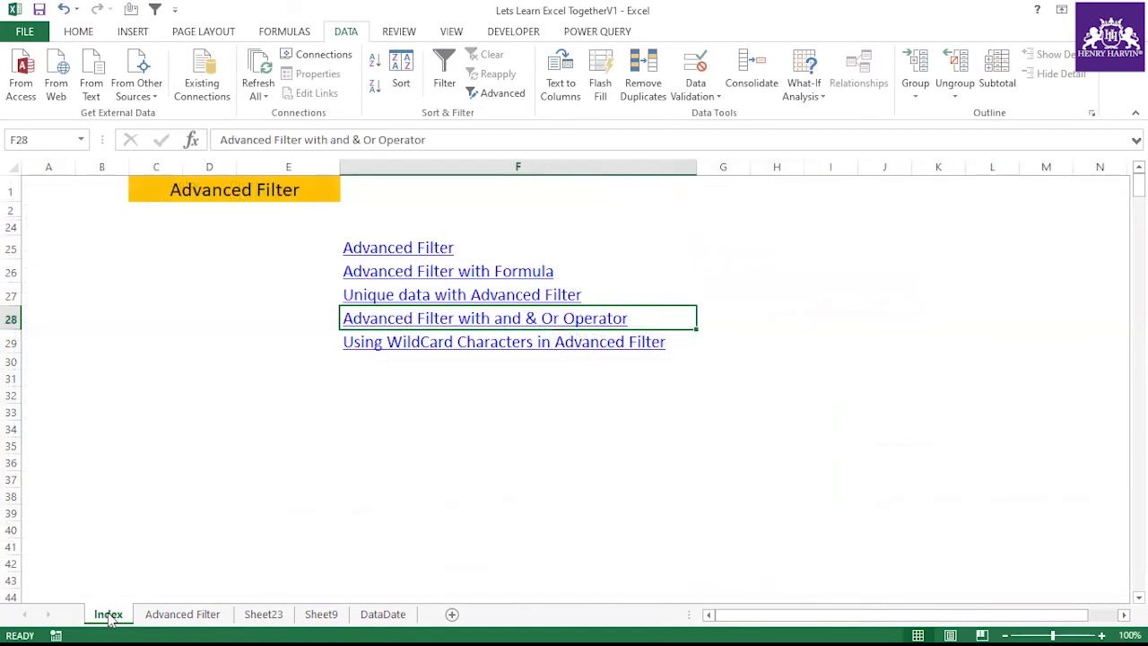
click(171, 615)
click(314, 615)
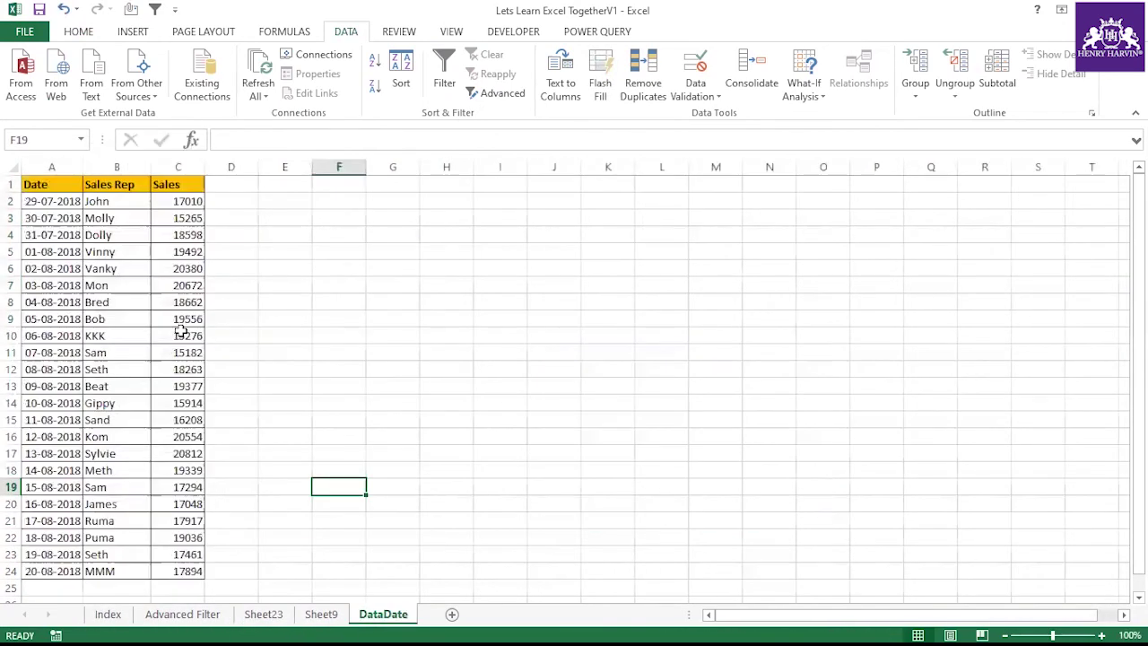
drag(51, 185, 184, 568)
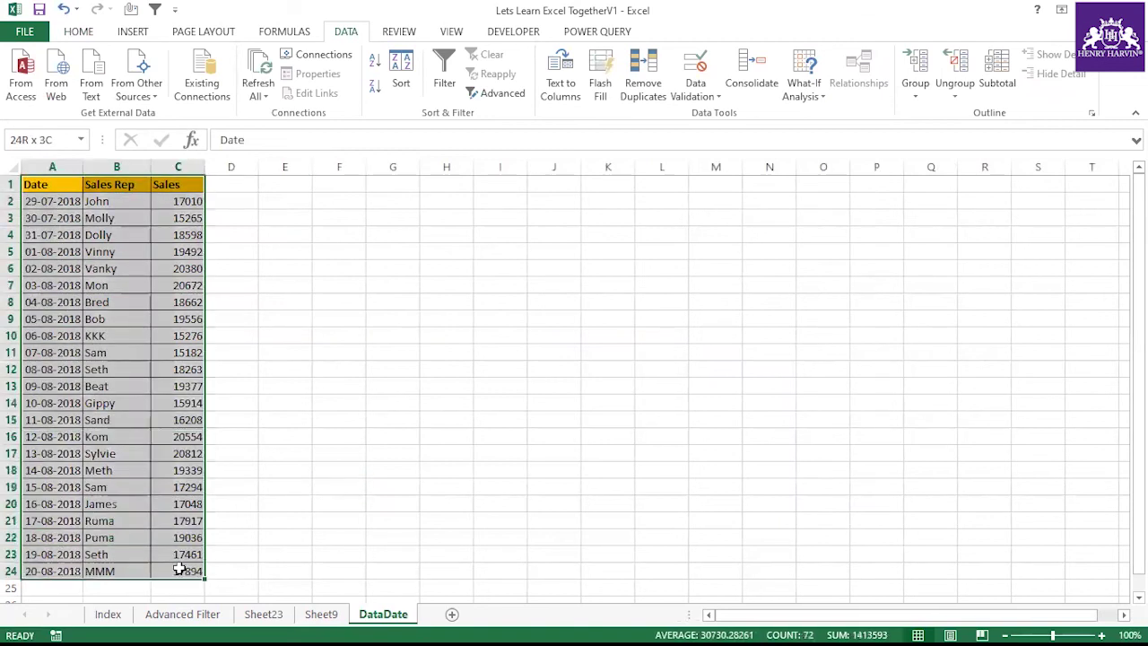
click(285, 403)
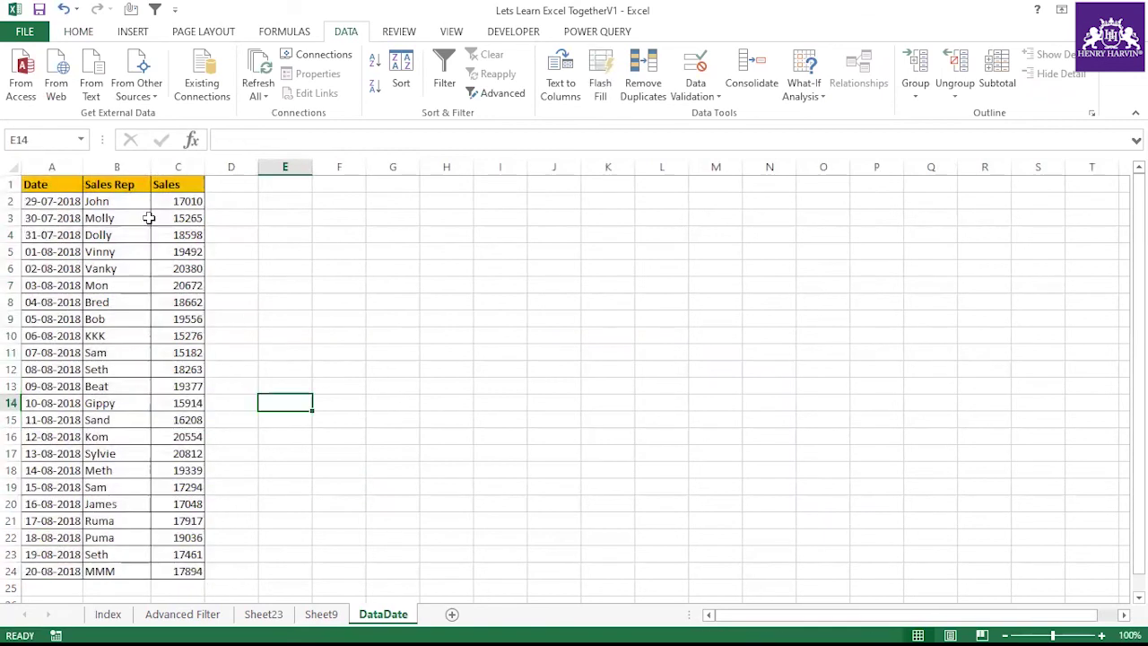
click(229, 183)
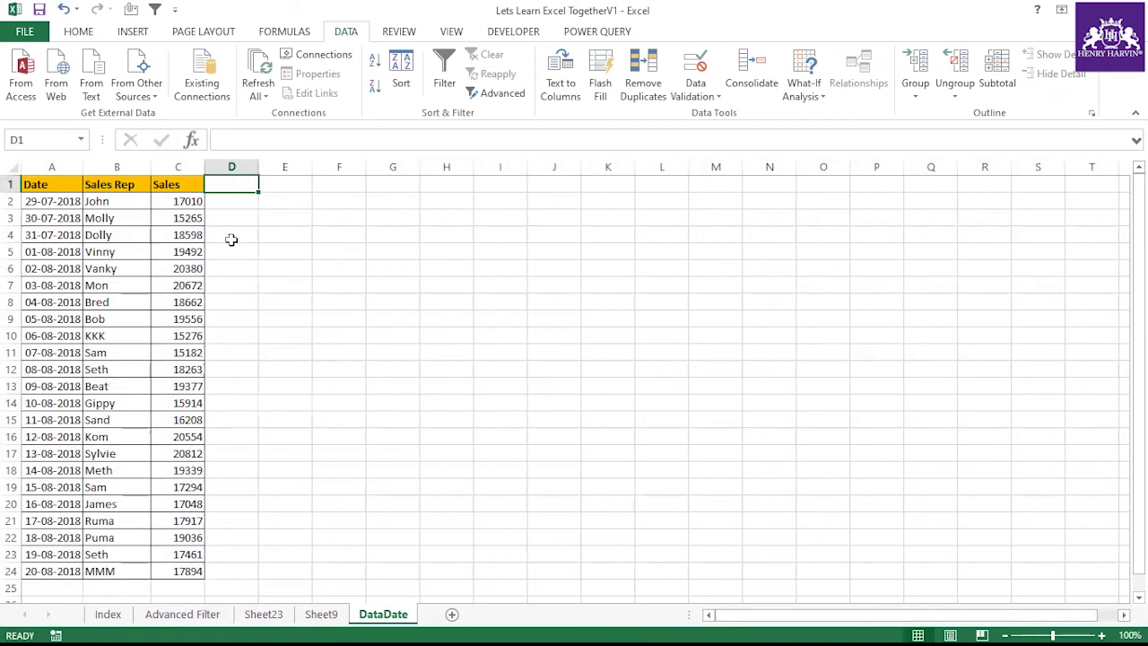
click(235, 301)
drag(69, 183, 194, 570)
drag(310, 285, 359, 285)
Copy the Date, Sales Rep and Sales headers from A1:C1 to J1:L1 and widen columns J and K slightly.
drag(55, 184, 199, 184)
key(ctrl+c)
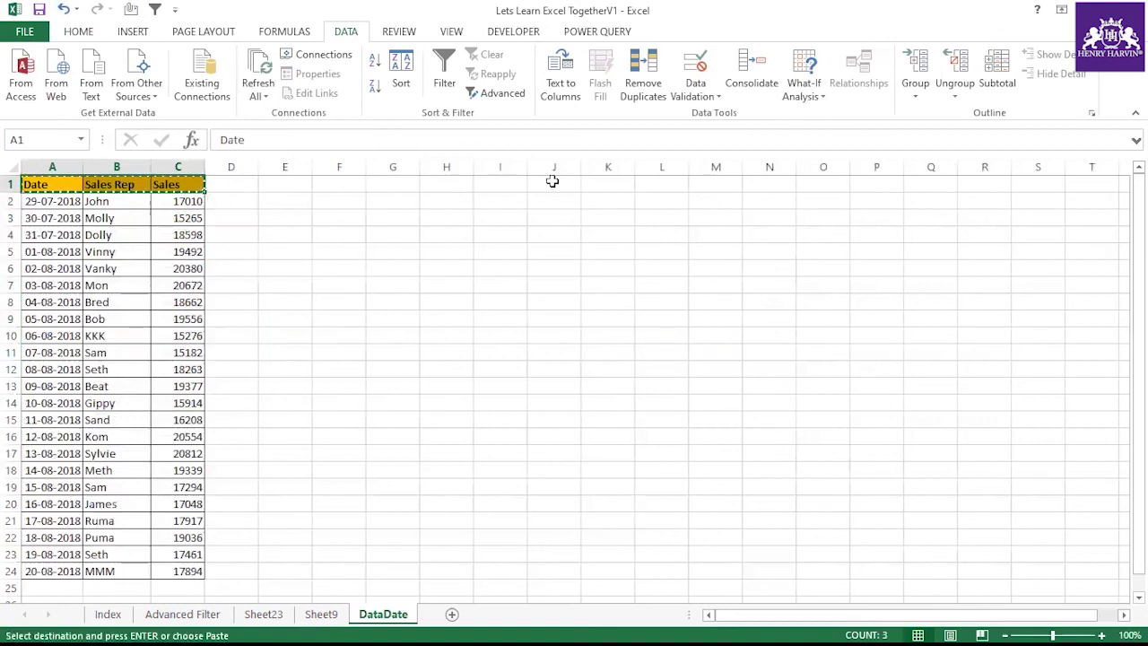
click(553, 183)
key(ctrl+v)
click(558, 270)
drag(581, 167, 643, 168)
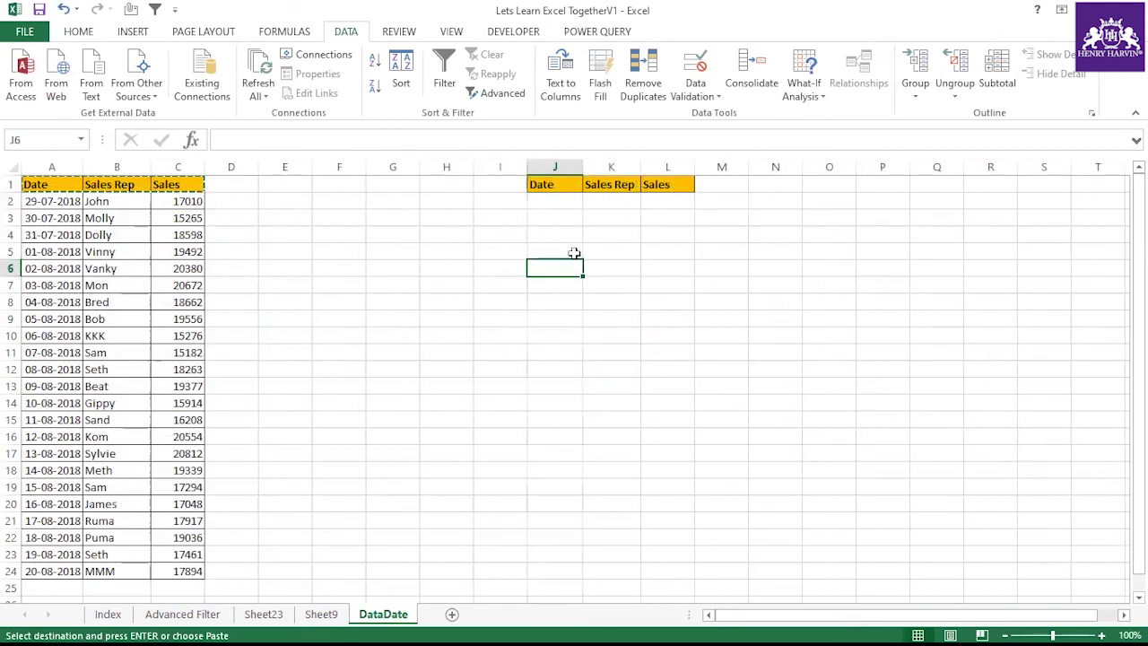
click(330, 269)
key(Escape)
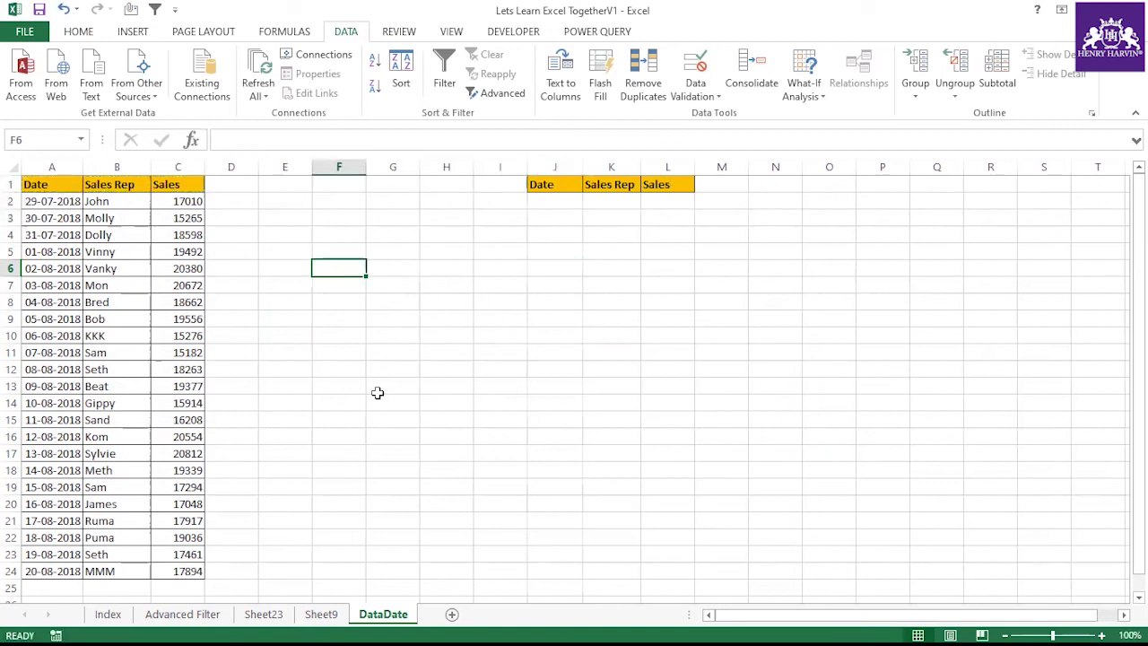
click(56, 202)
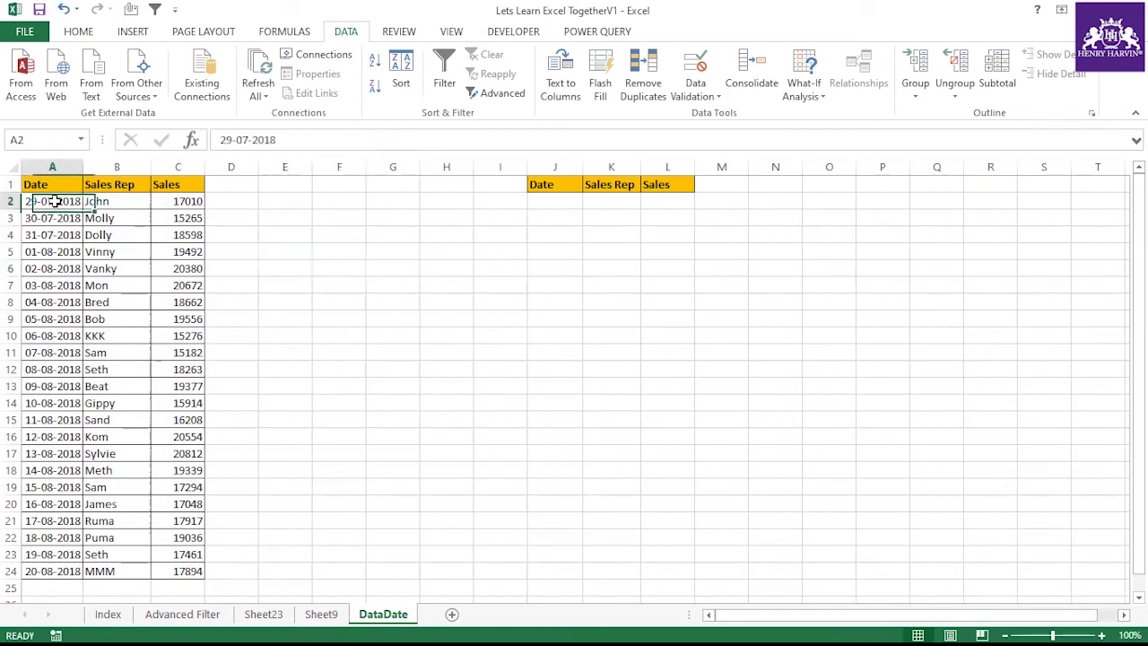
Enter the criterion >31-07-2018 under the Date header in J2, reusing the date from A4, and widen column J to fit.
click(50, 232)
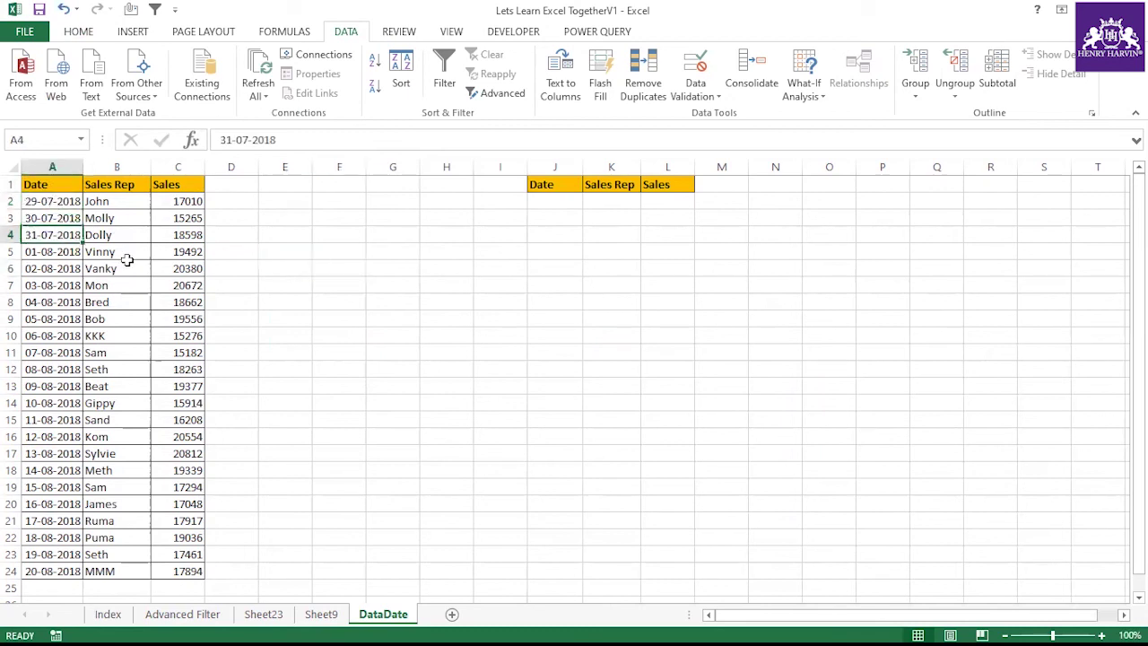
double_click(314, 139)
click(547, 204)
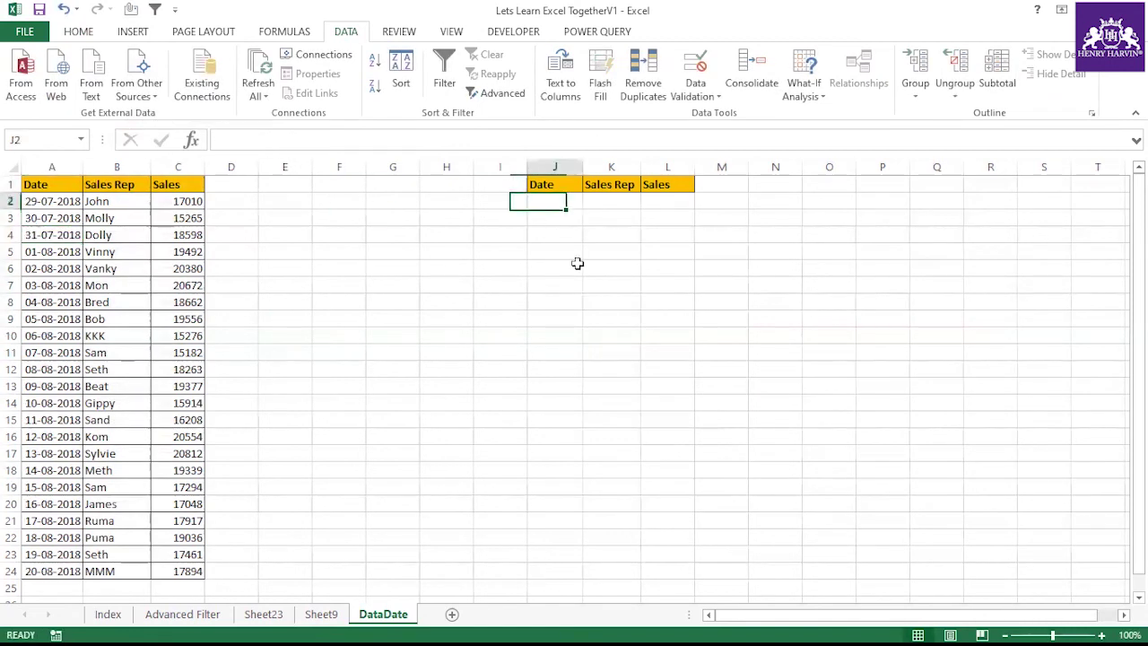
text(>)
key(ctrl+v)
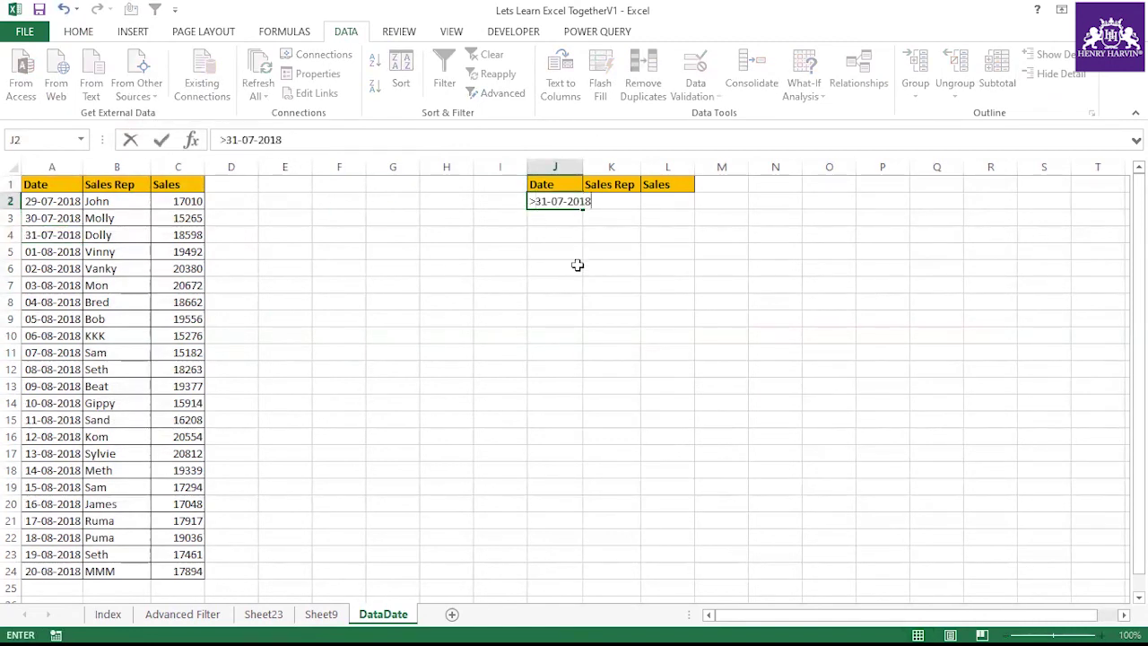
click(578, 262)
drag(581, 171, 594, 171)
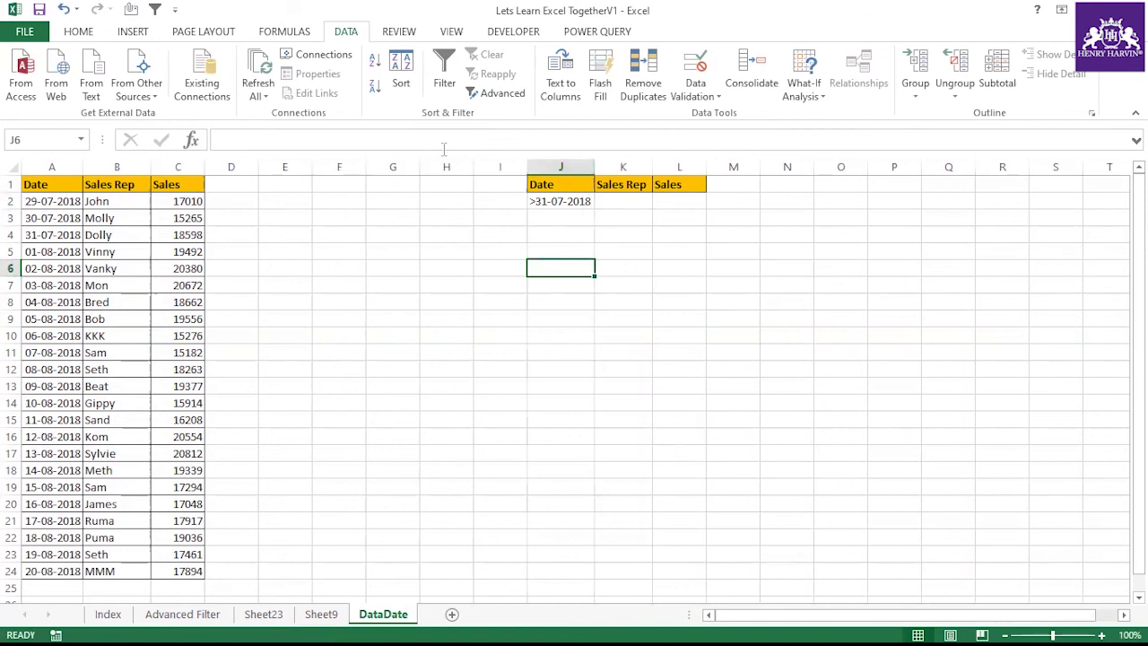
Run Advanced Filter on list A1:C24 with criteria range J1:L2, copying the matching records to J8.
click(502, 94)
click(192, 204)
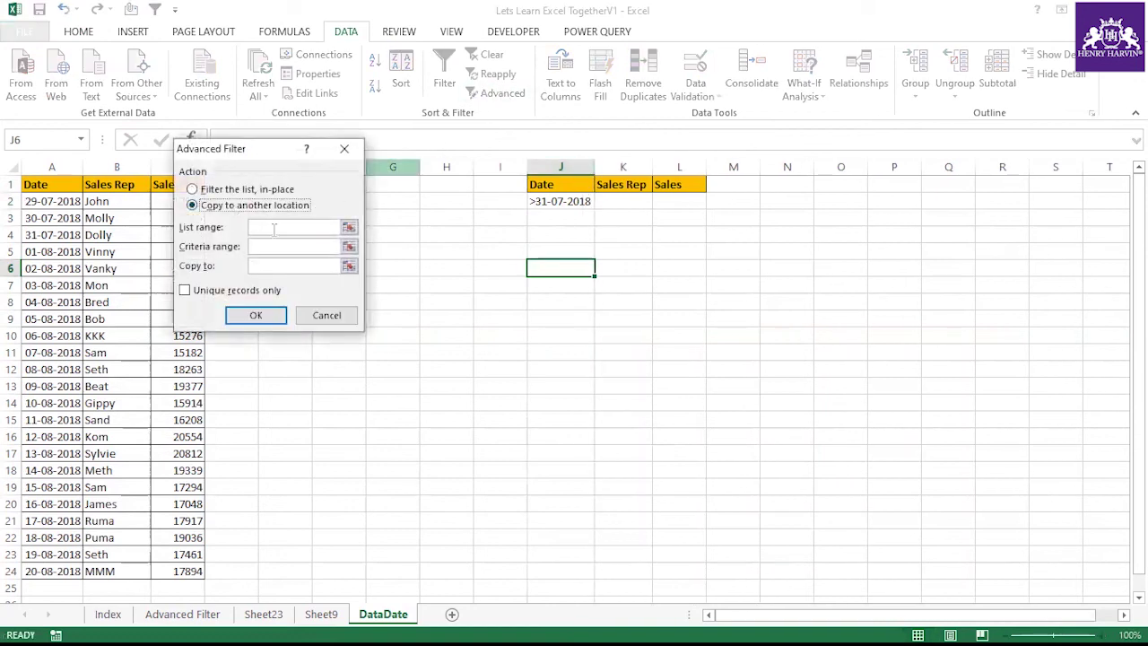
drag(52, 186, 190, 573)
click(266, 247)
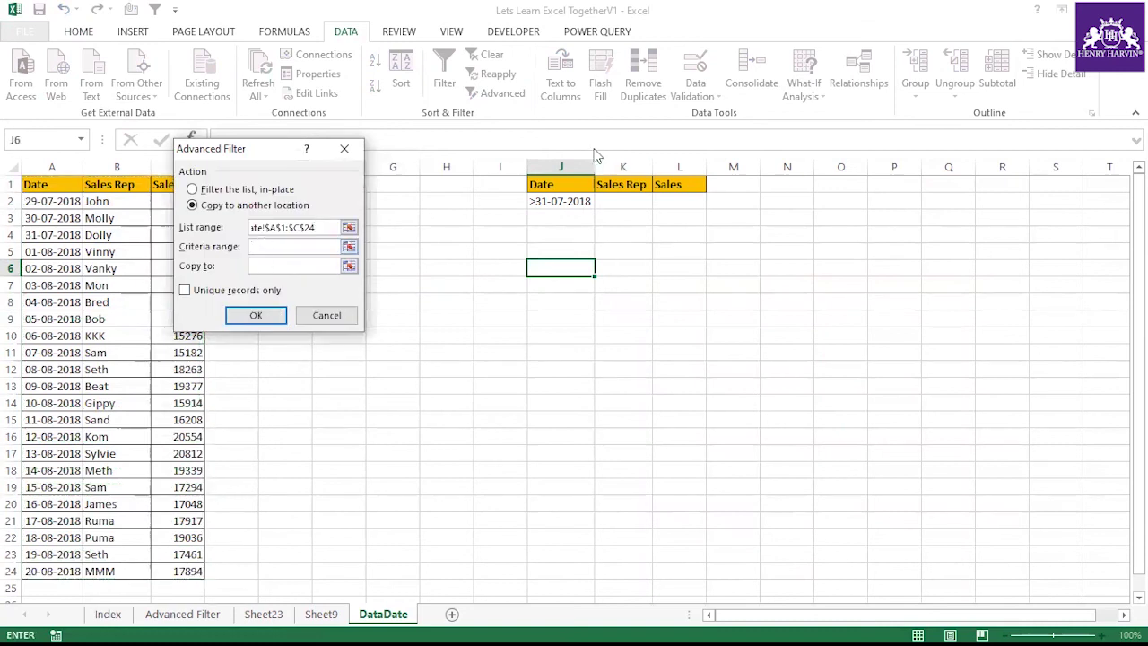
drag(548, 184, 679, 199)
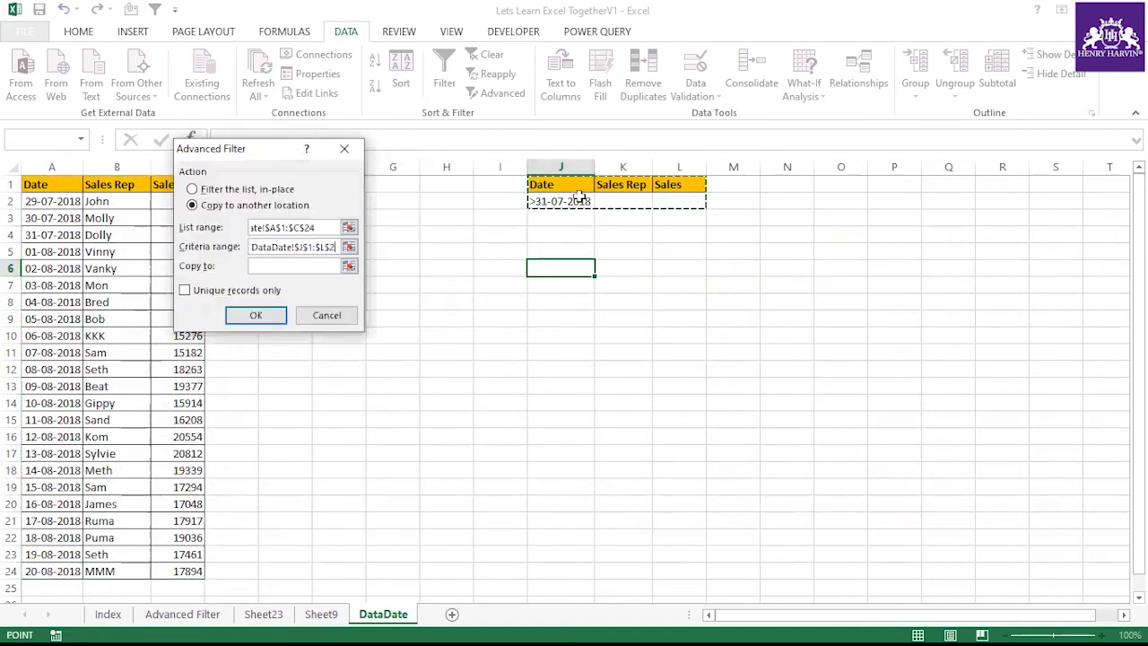
click(258, 266)
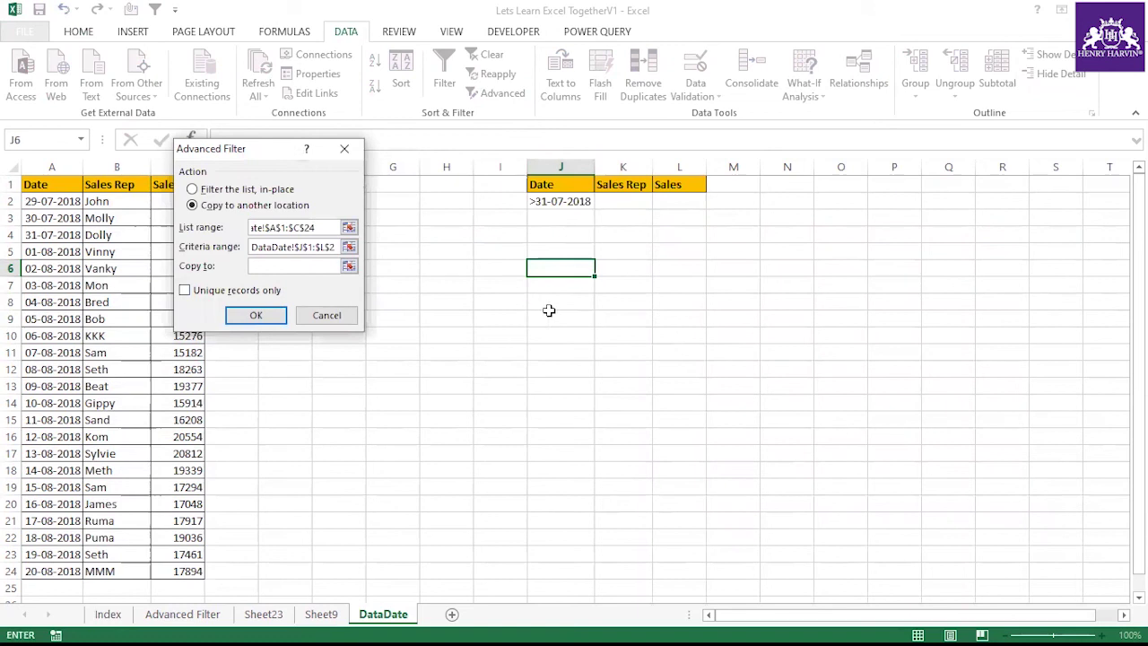
click(549, 304)
click(258, 314)
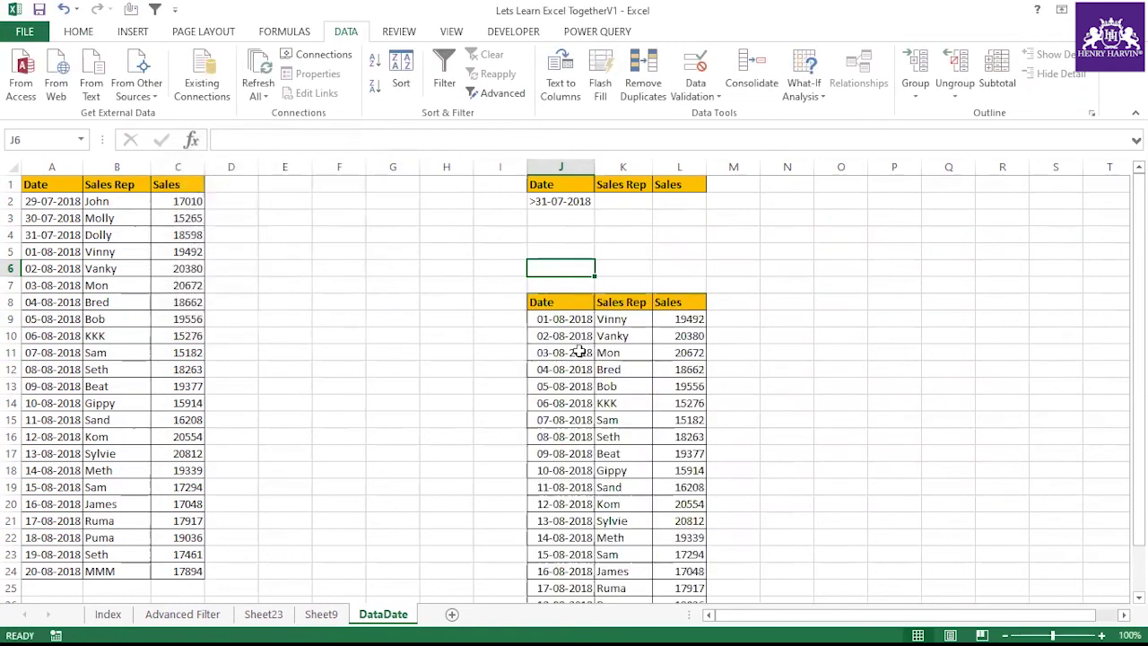
Check the extracted records in J8:L28 against the date criterion in J2 and widen columns J, K and L slightly.
click(572, 204)
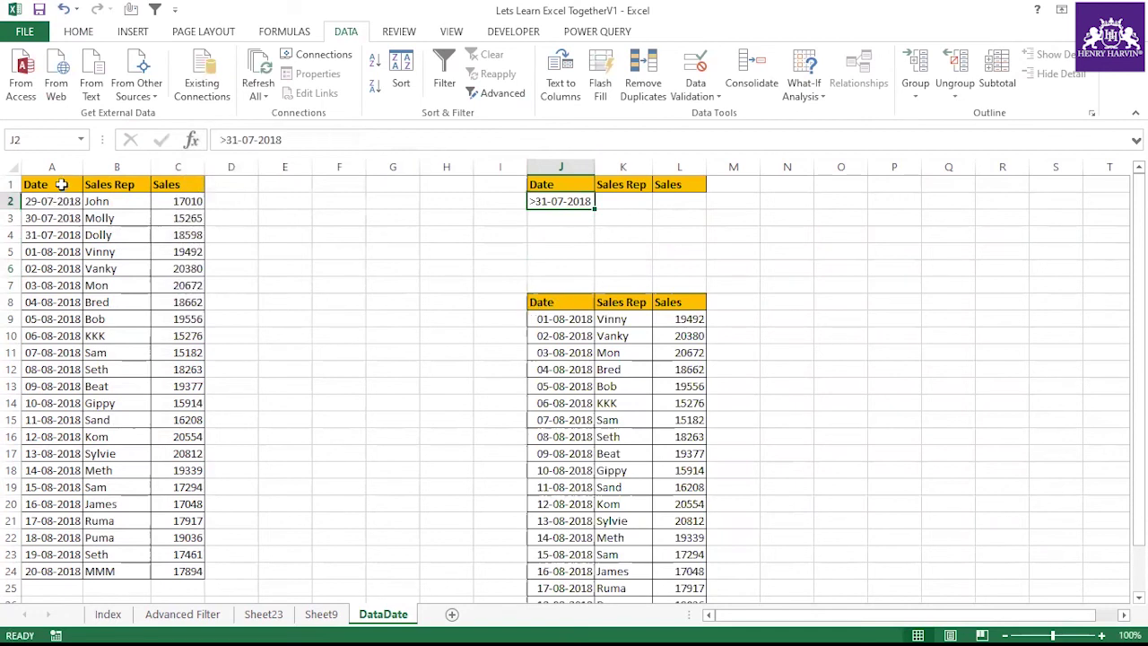
scroll(555, 308, down, 4)
scroll(610, 421, up, 4)
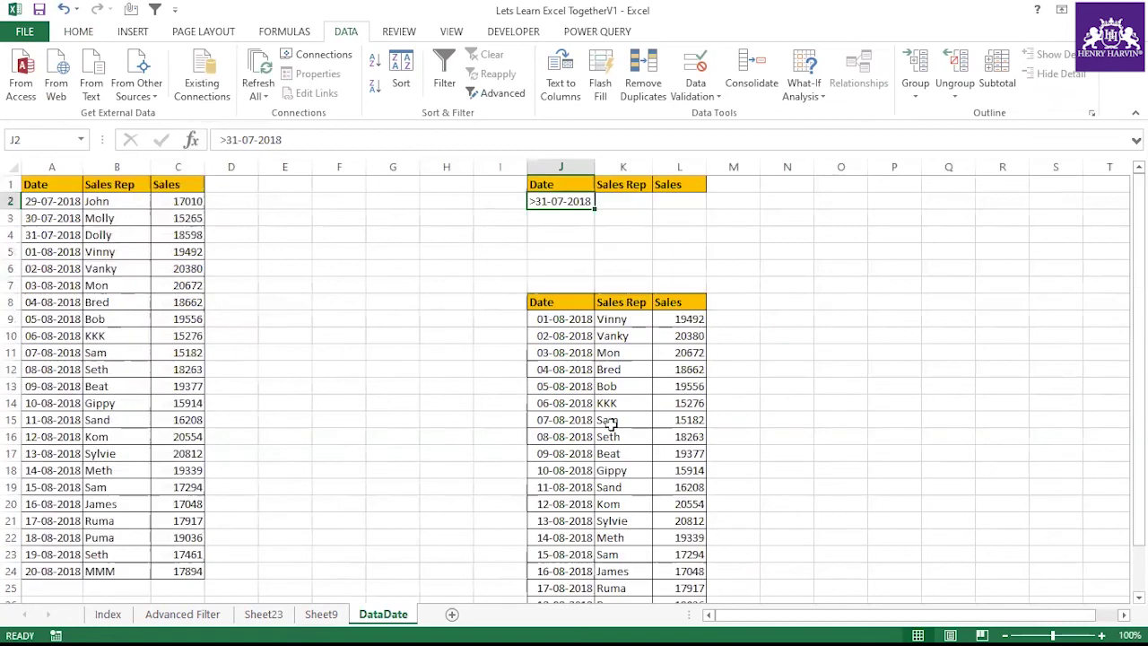
scroll(610, 429, down, 2)
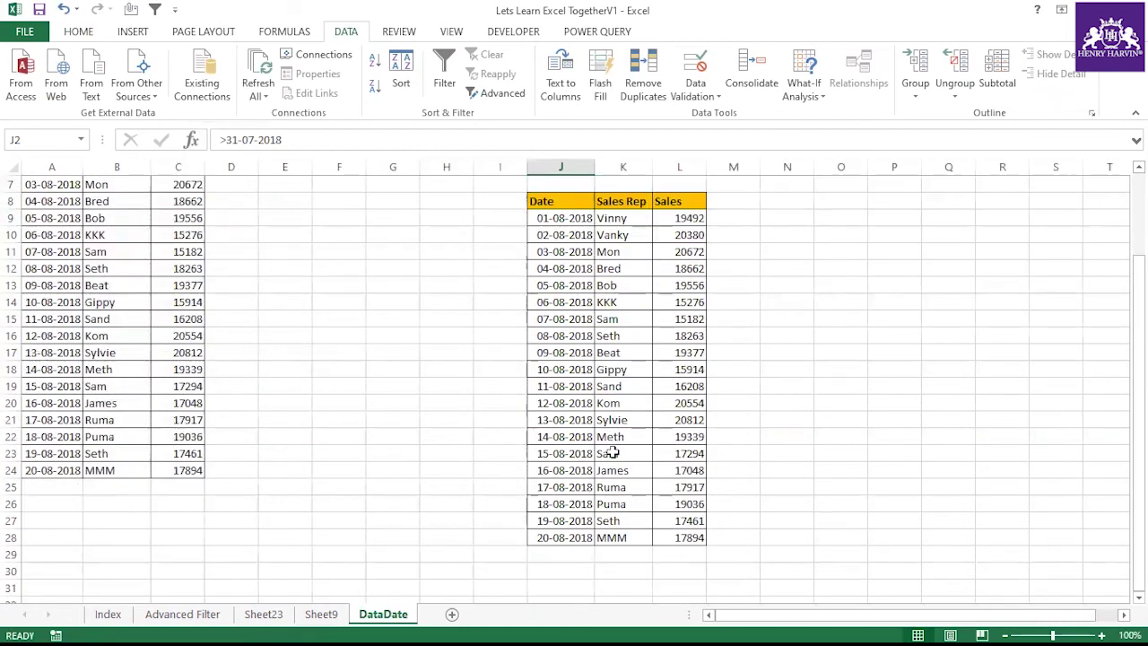
scroll(610, 453, up, 2)
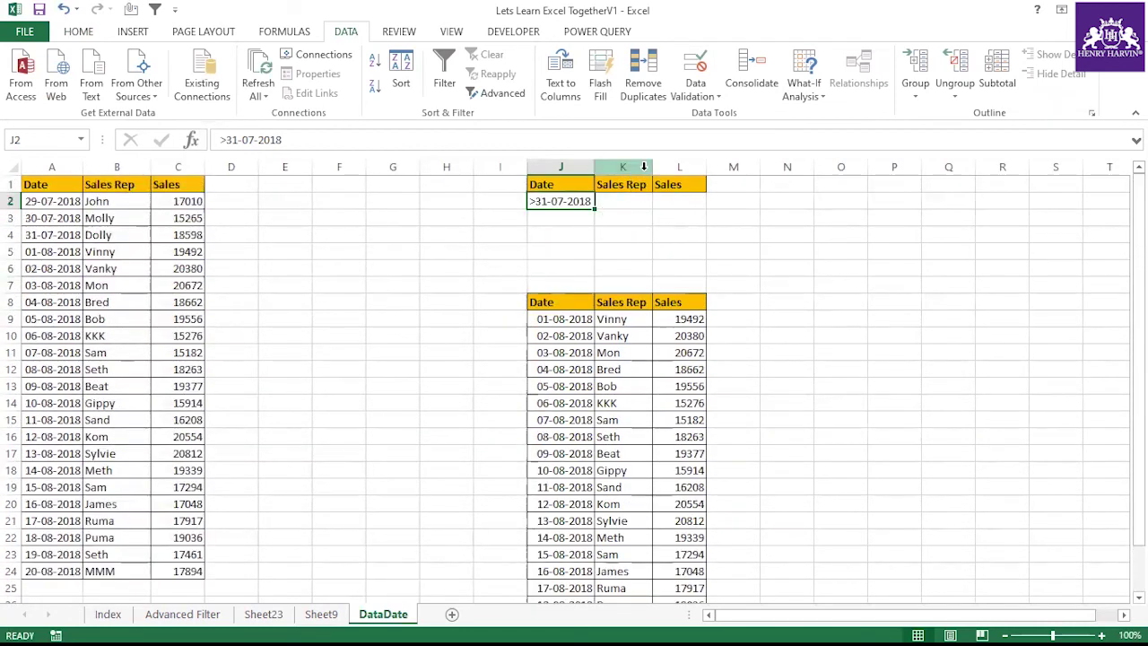
drag(644, 166, 661, 166)
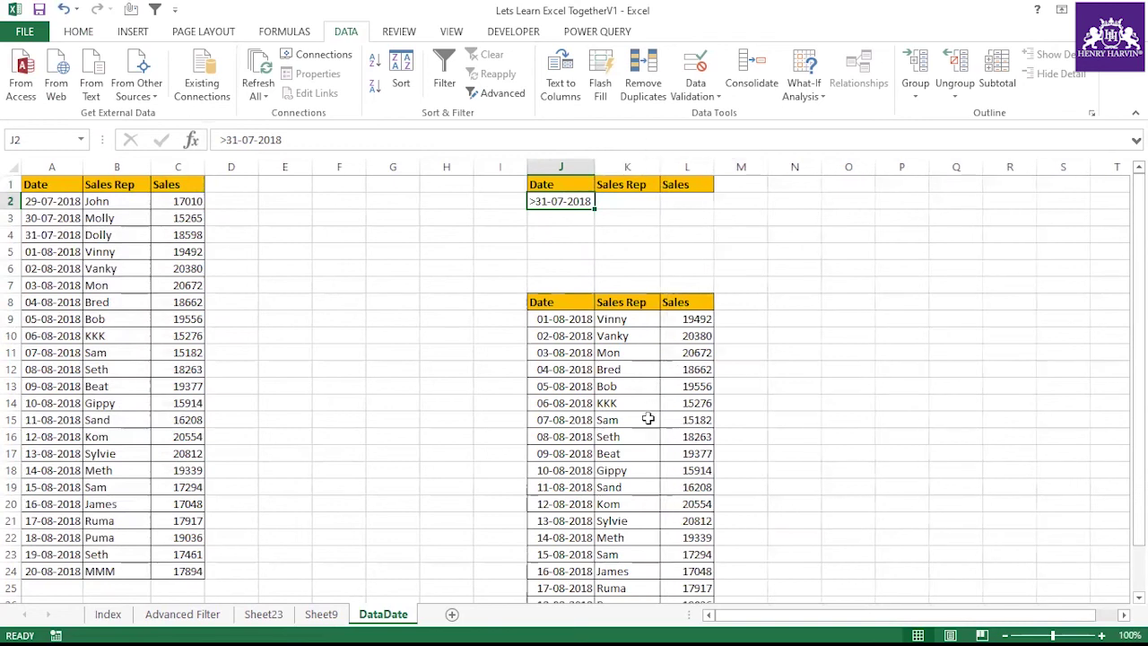
scroll(646, 444, down, 2)
scroll(645, 444, up, 2)
drag(661, 166, 668, 166)
drag(596, 166, 603, 166)
drag(730, 172, 741, 171)
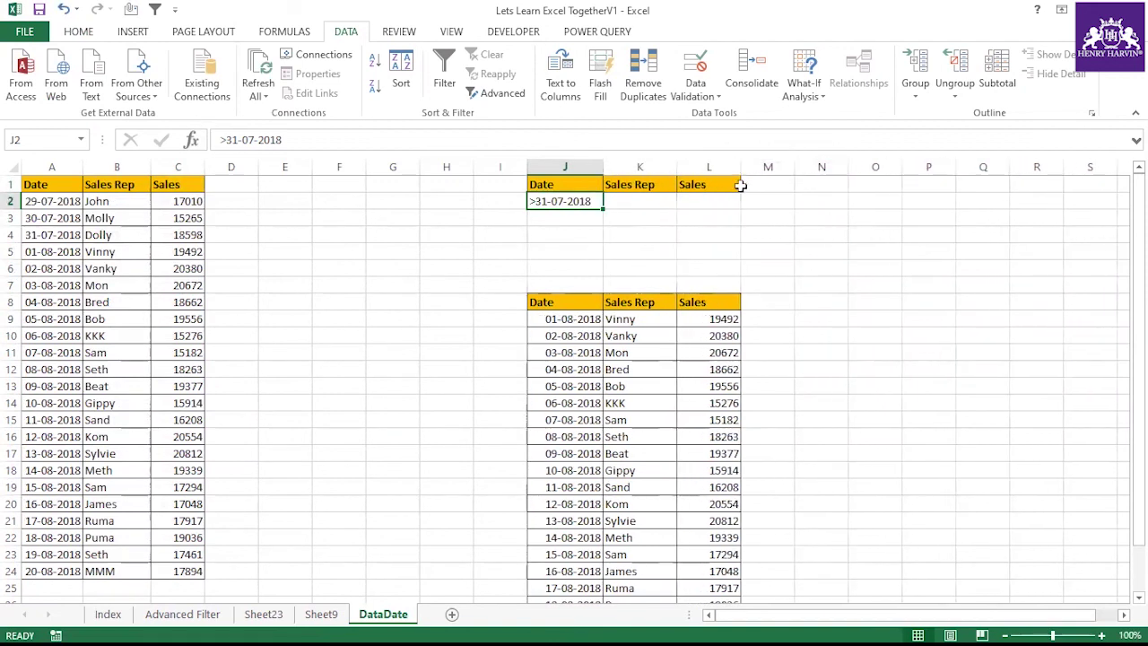
Switch to the Index worksheet with the list of Advanced Filter topics.
click(514, 260)
click(107, 613)
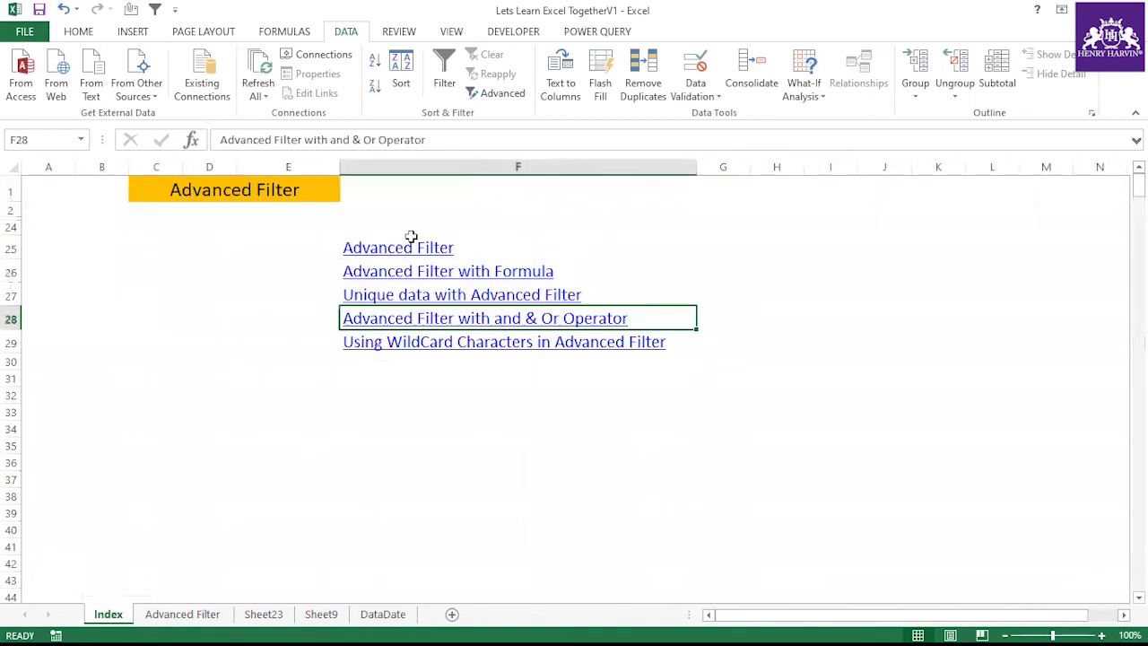